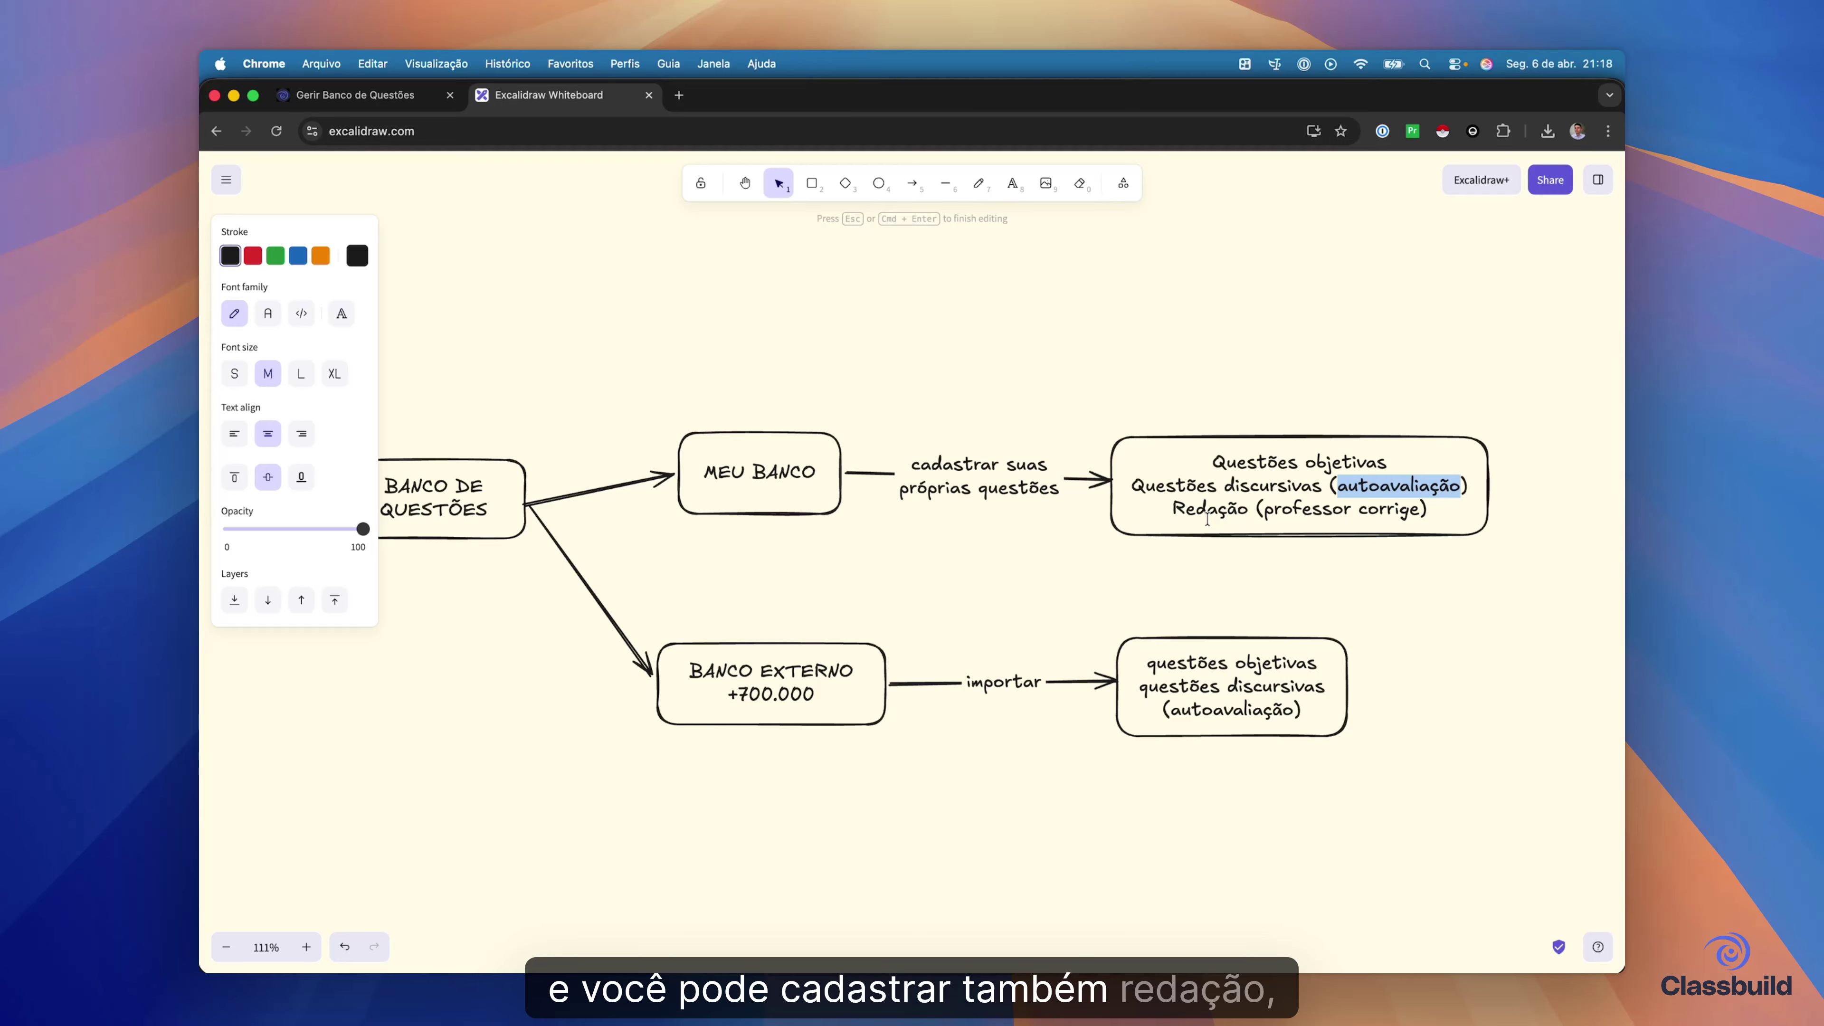
- Highlight Redação, discursivas and autoavaliação in the diagram box listing the MEU BANCO question types
double_click(1207, 510)
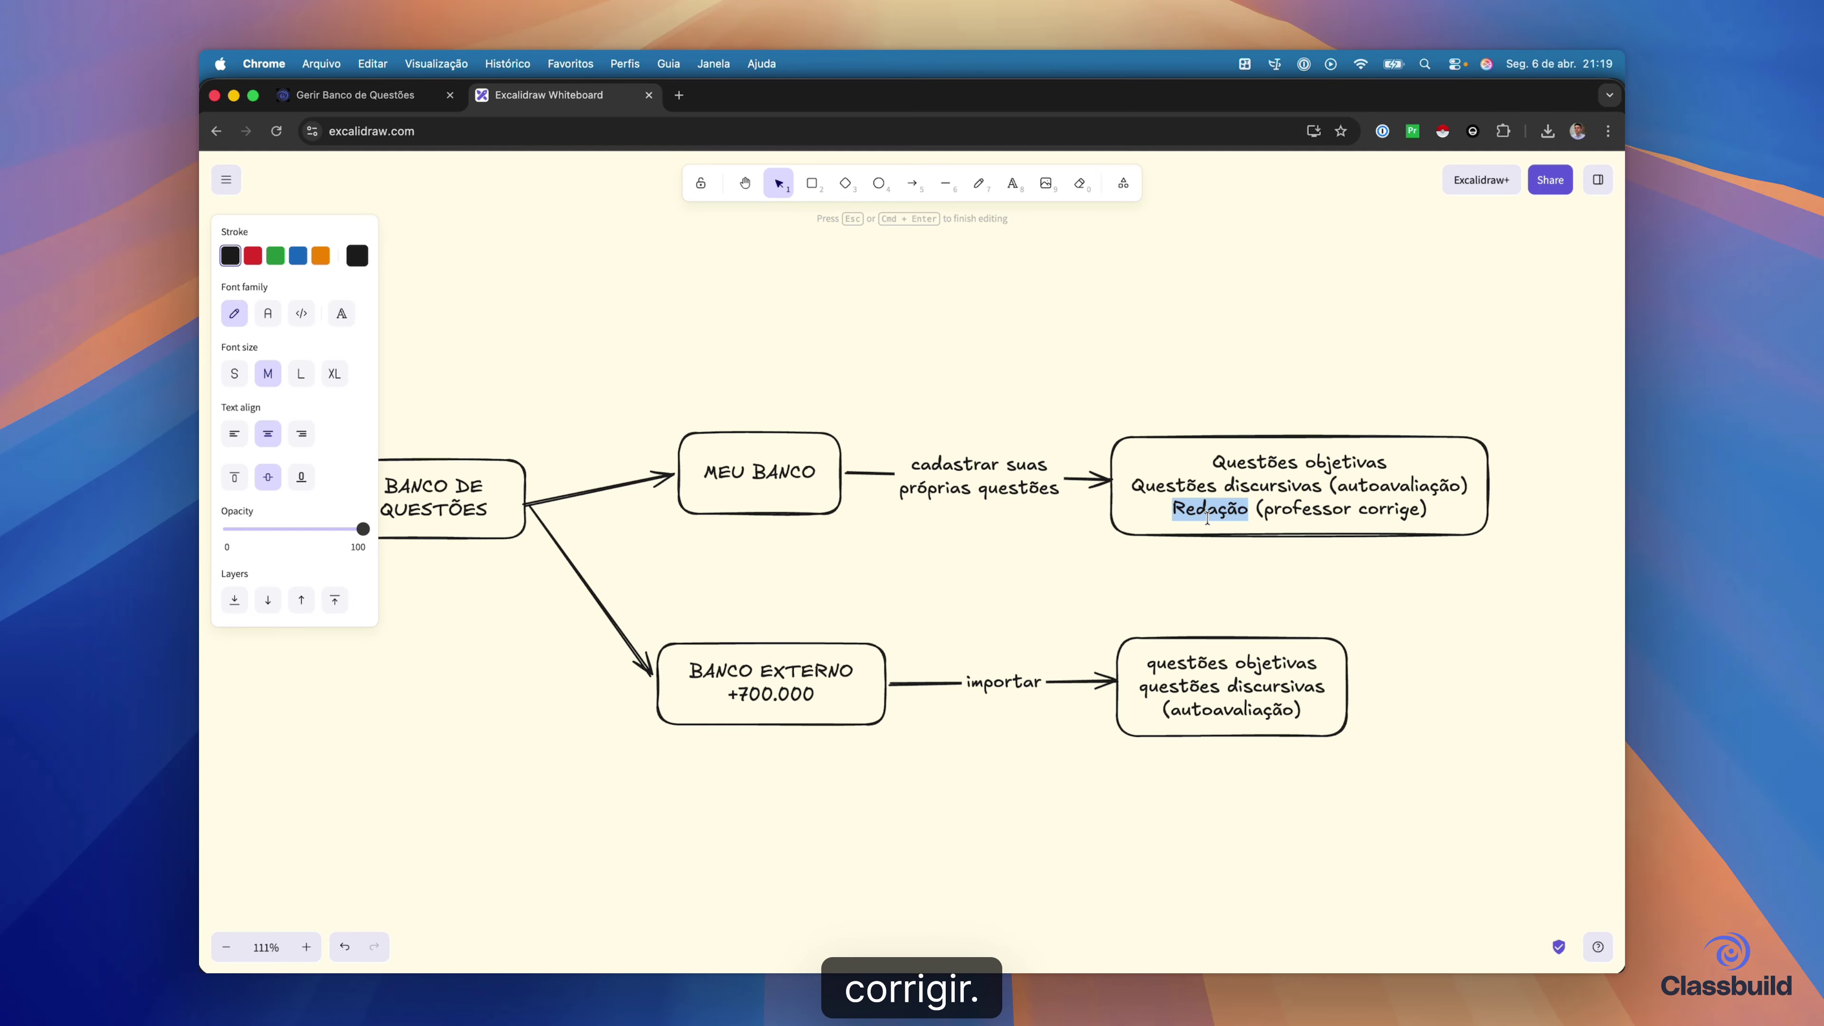
double_click(1267, 483)
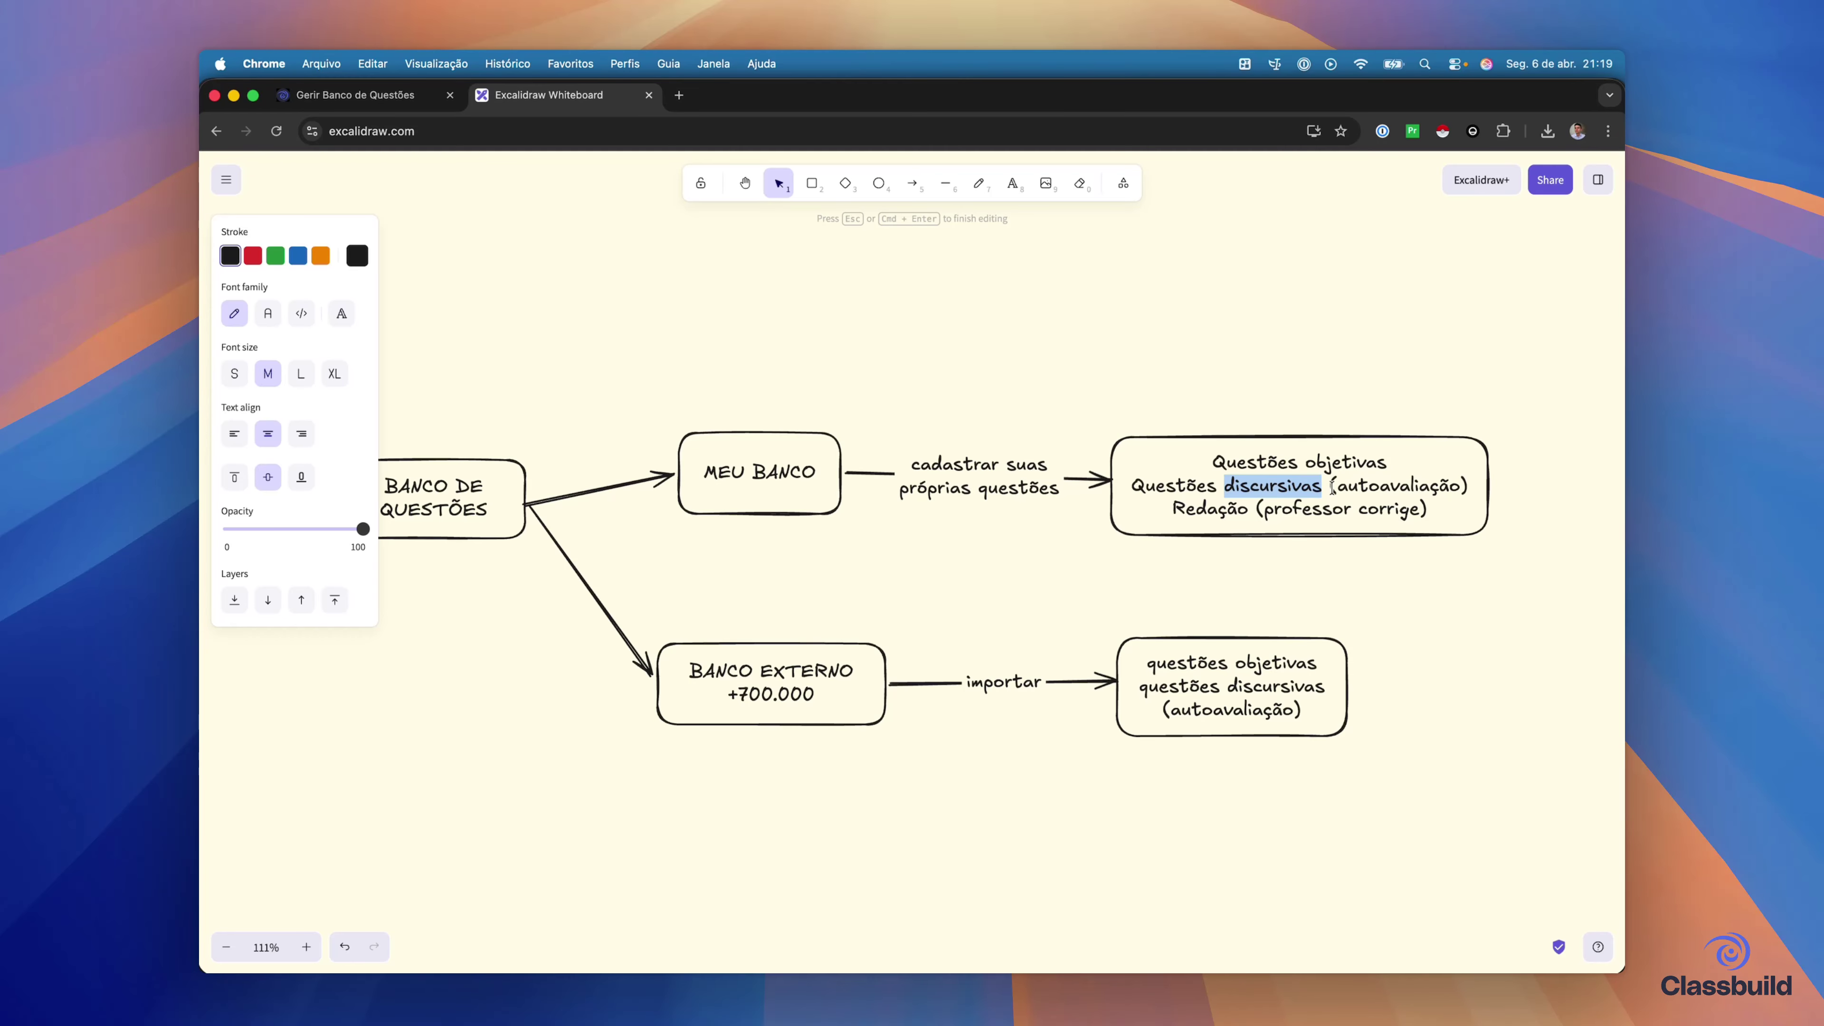
double_click(1350, 486)
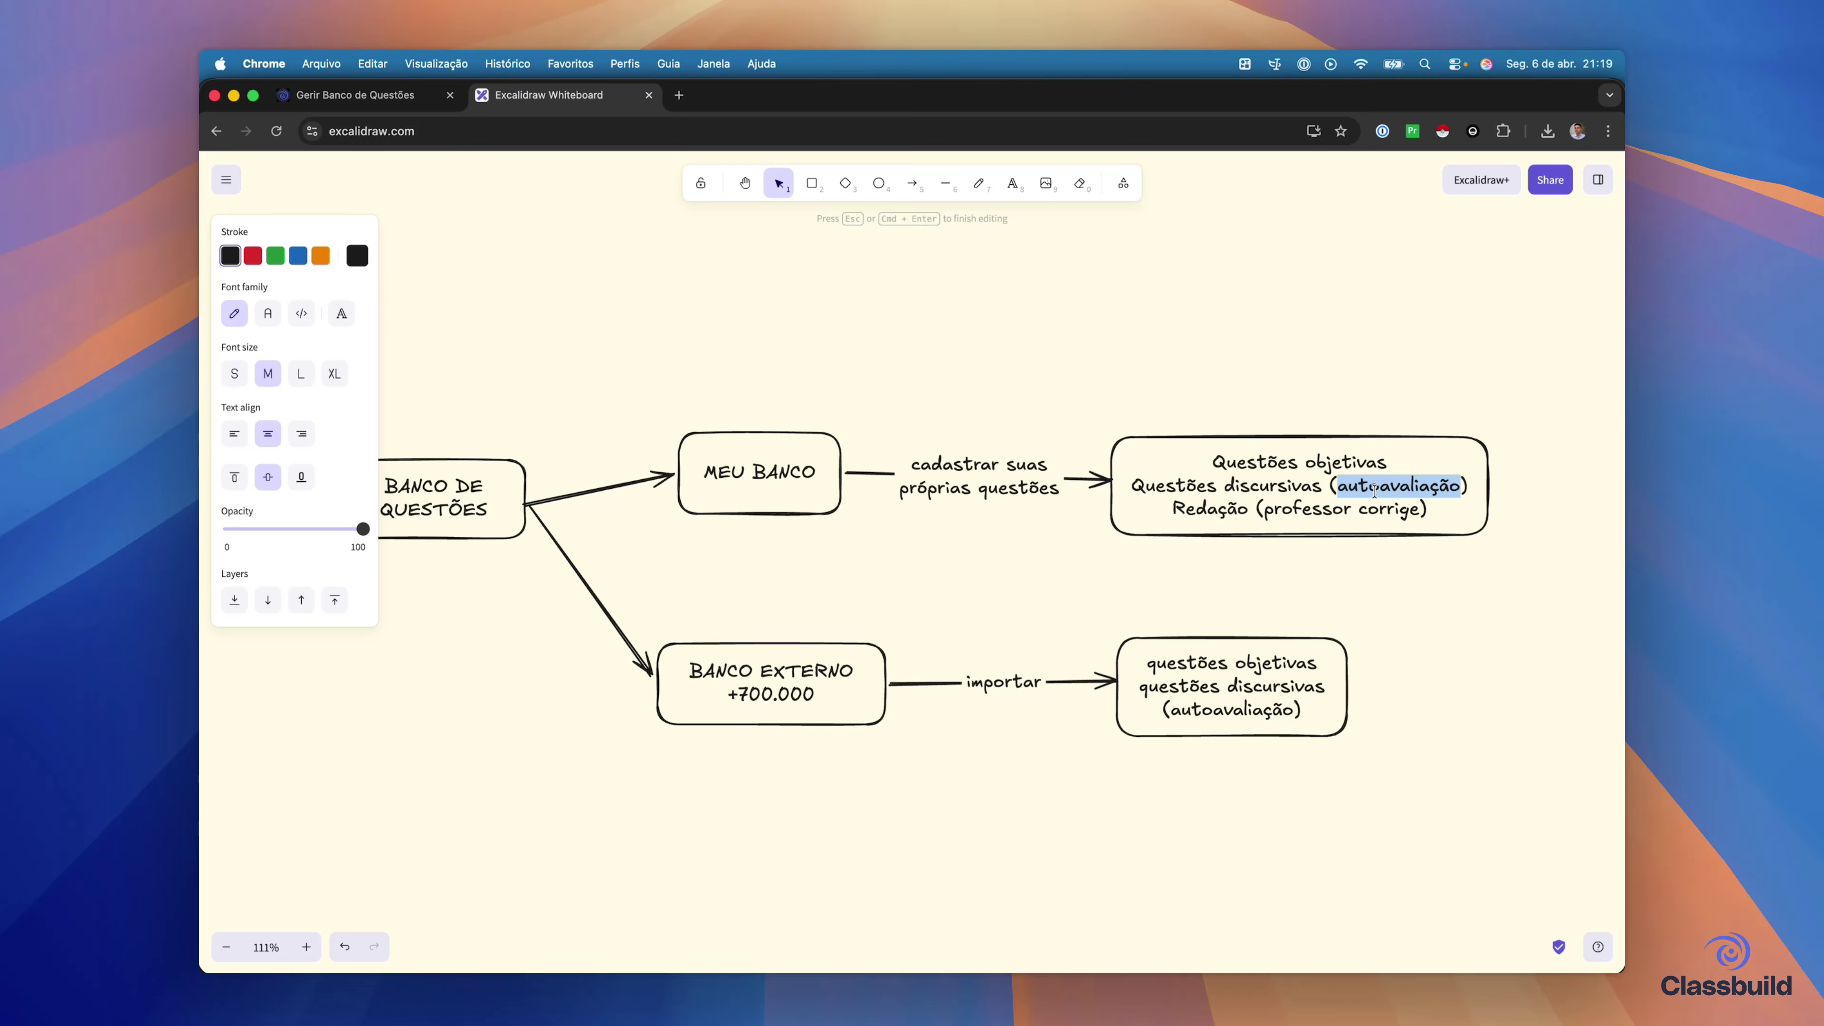
click(1244, 559)
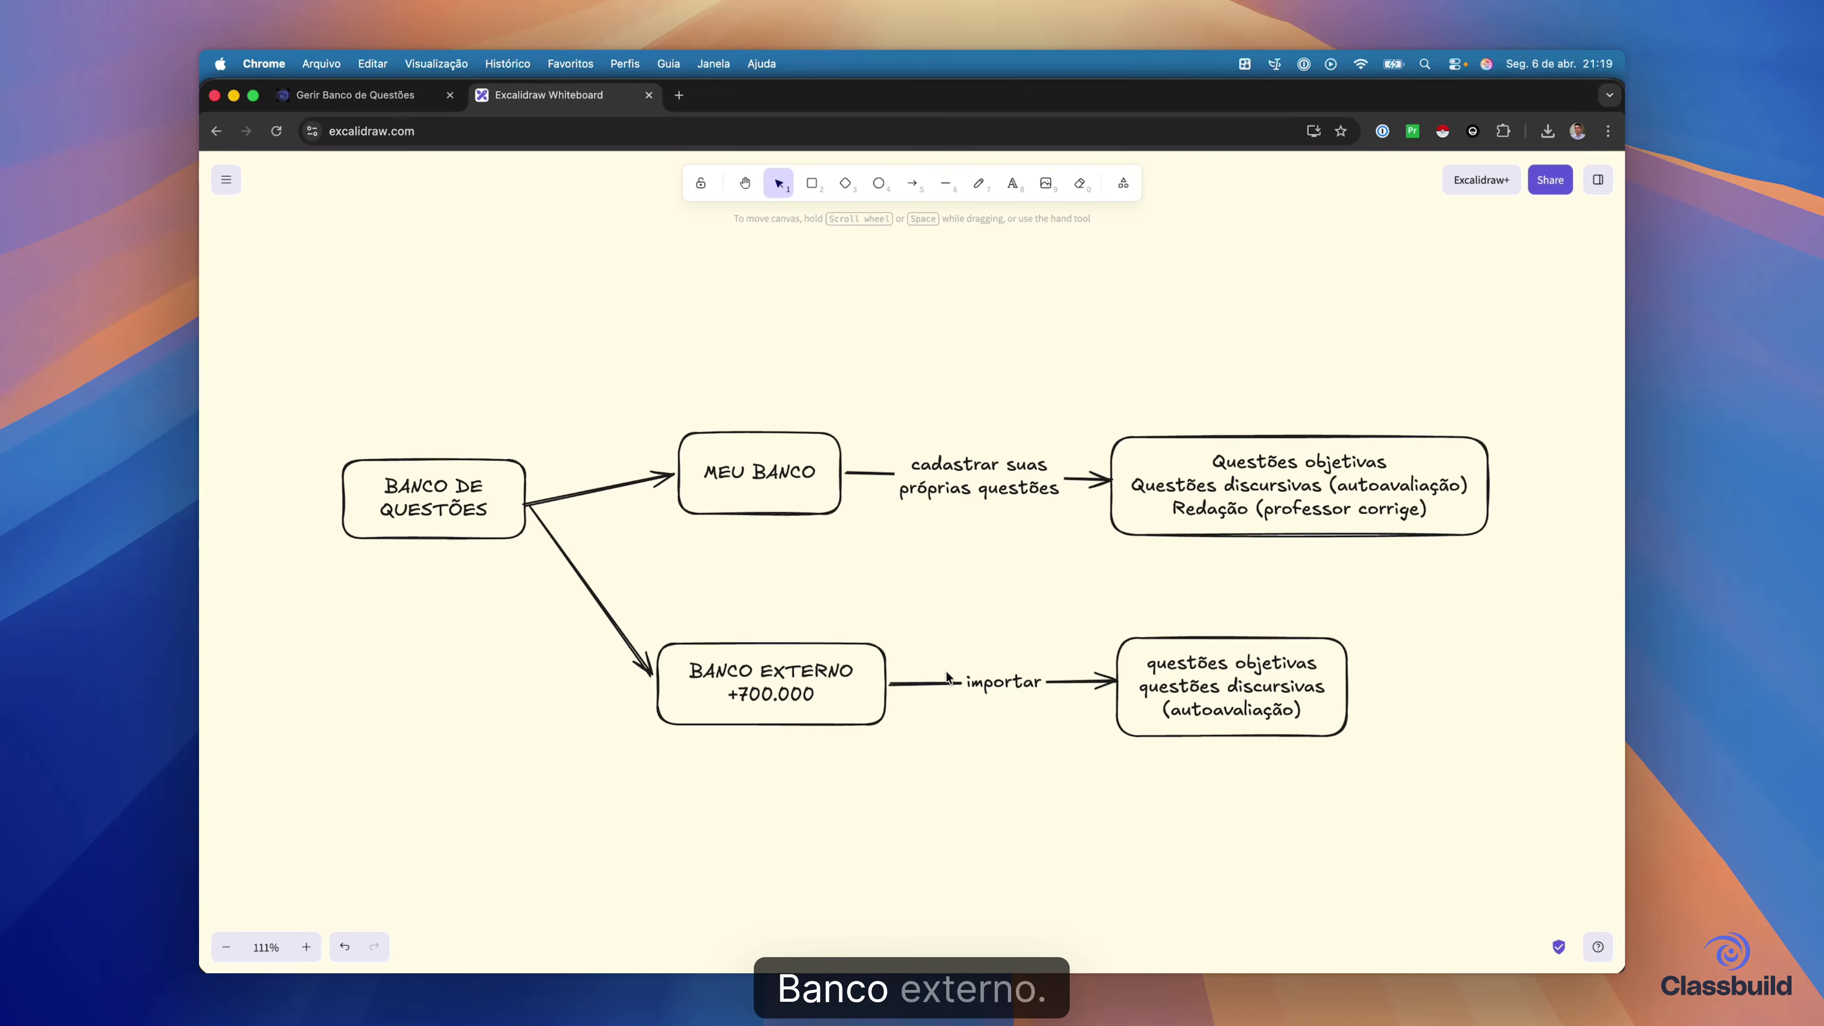
- Point out the BANCO EXTERNO box and highlight objetivas, discursivas and autoavaliação in its question types box
click(825, 693)
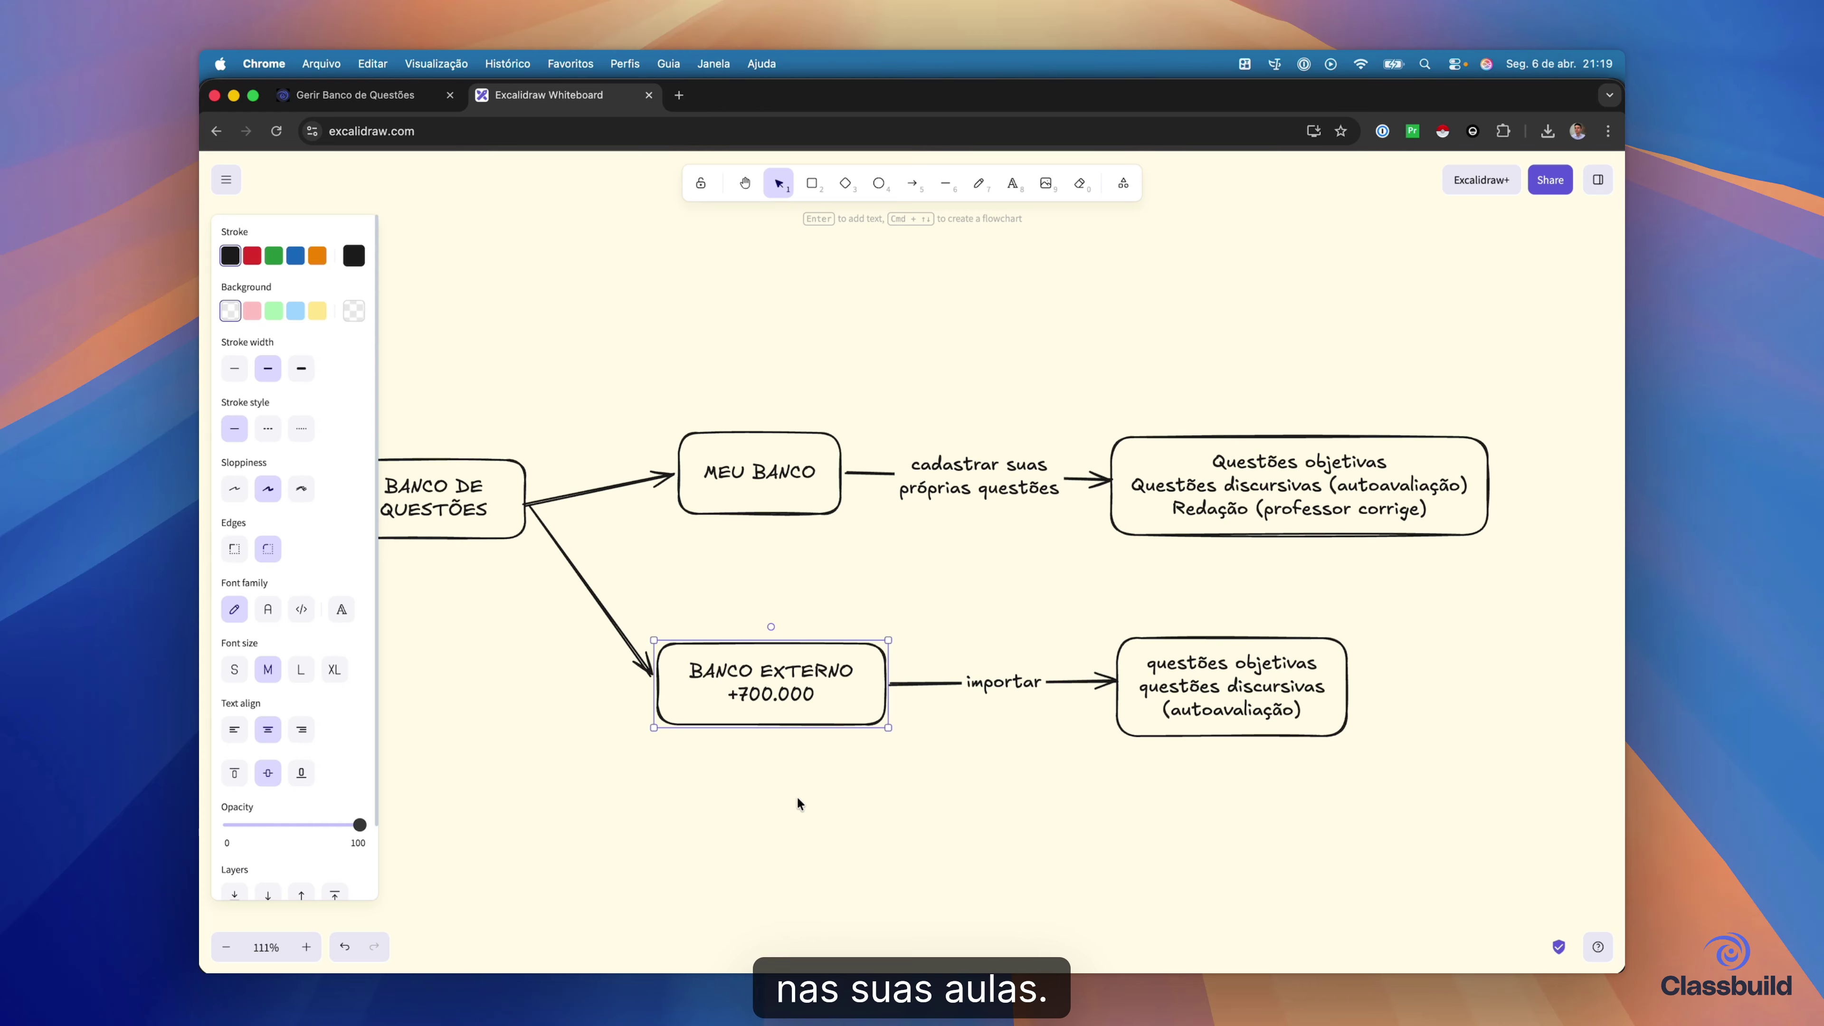
click(1039, 749)
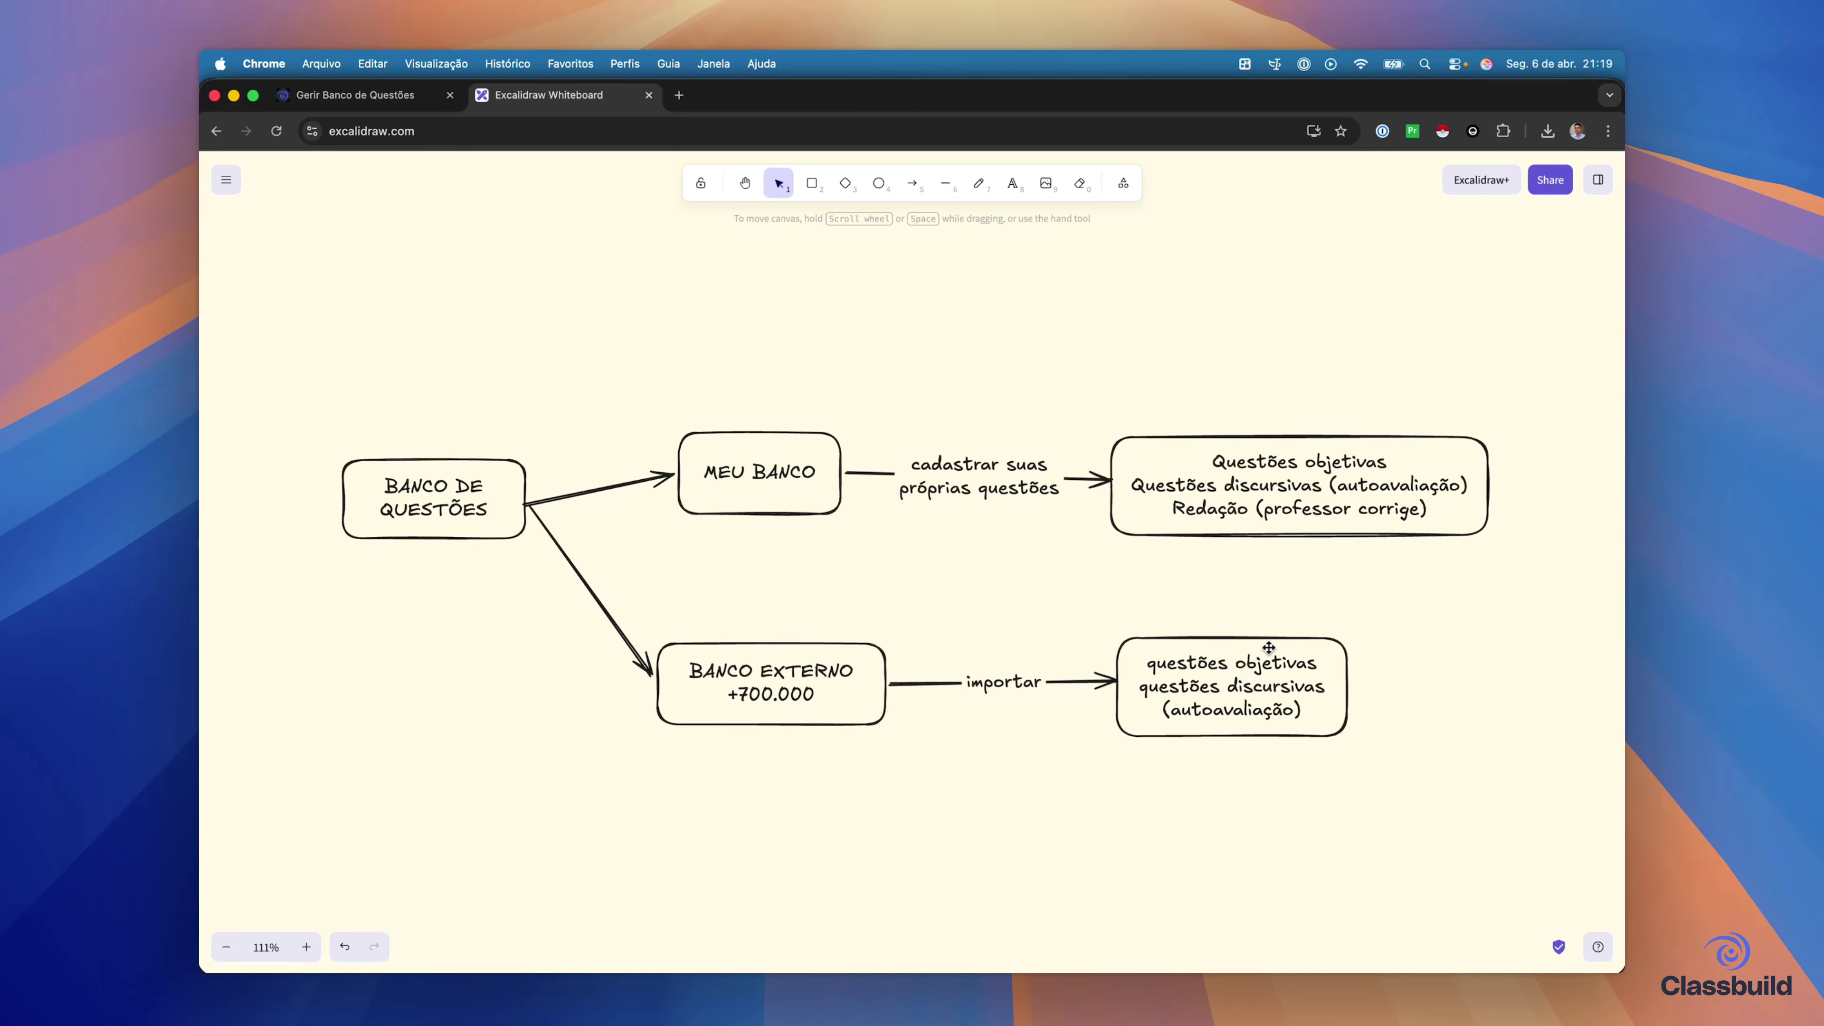
click(1265, 665)
double_click(1266, 665)
double_click(1267, 661)
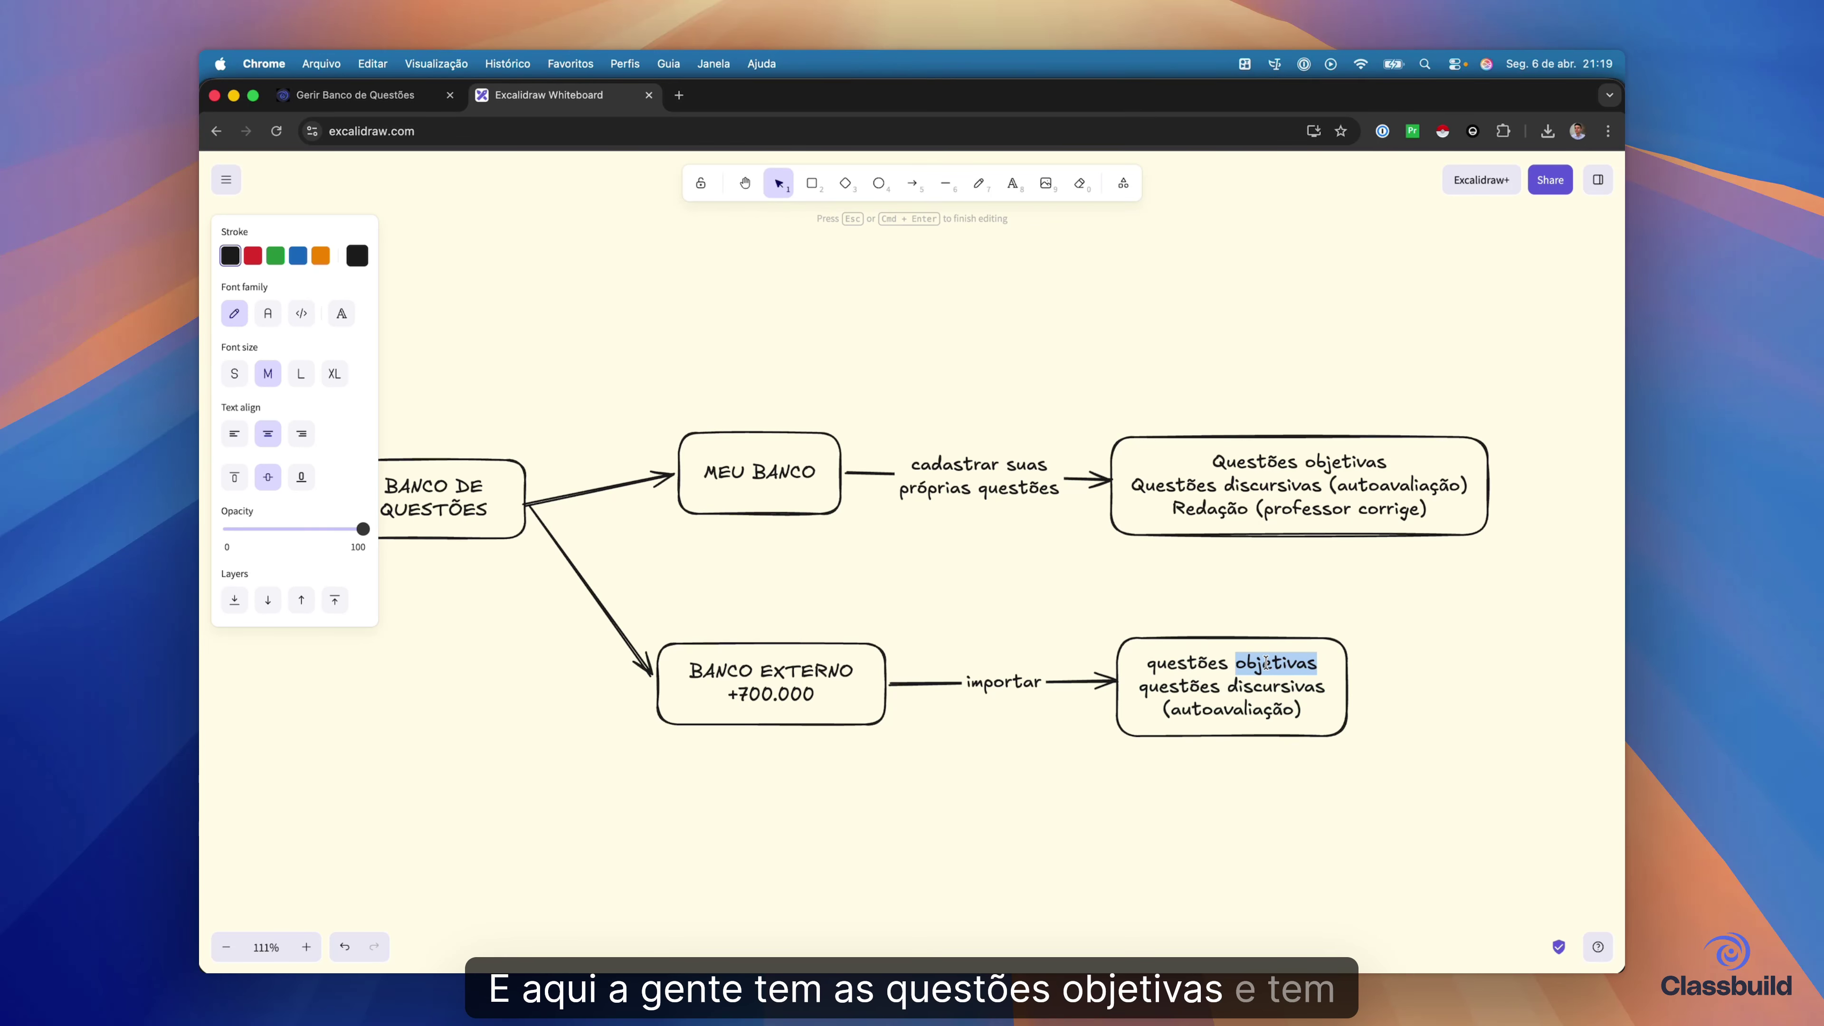
double_click(1271, 686)
double_click(1232, 709)
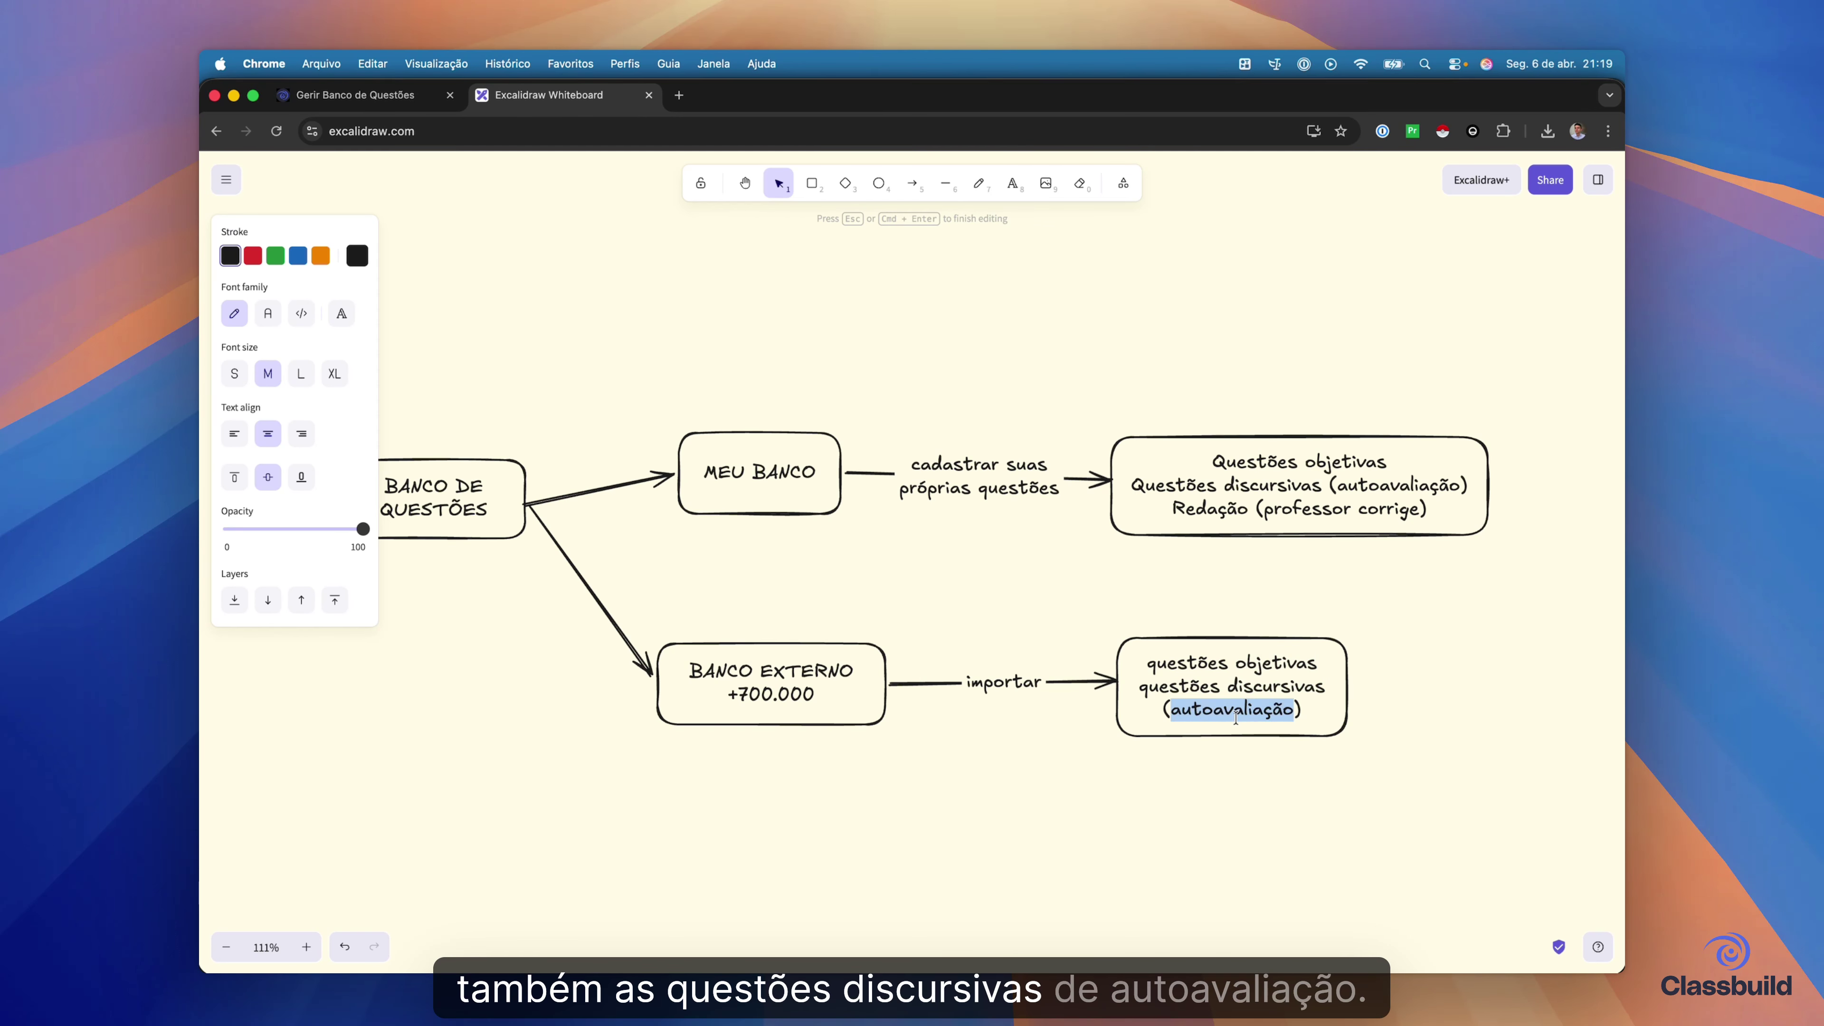
click(1131, 816)
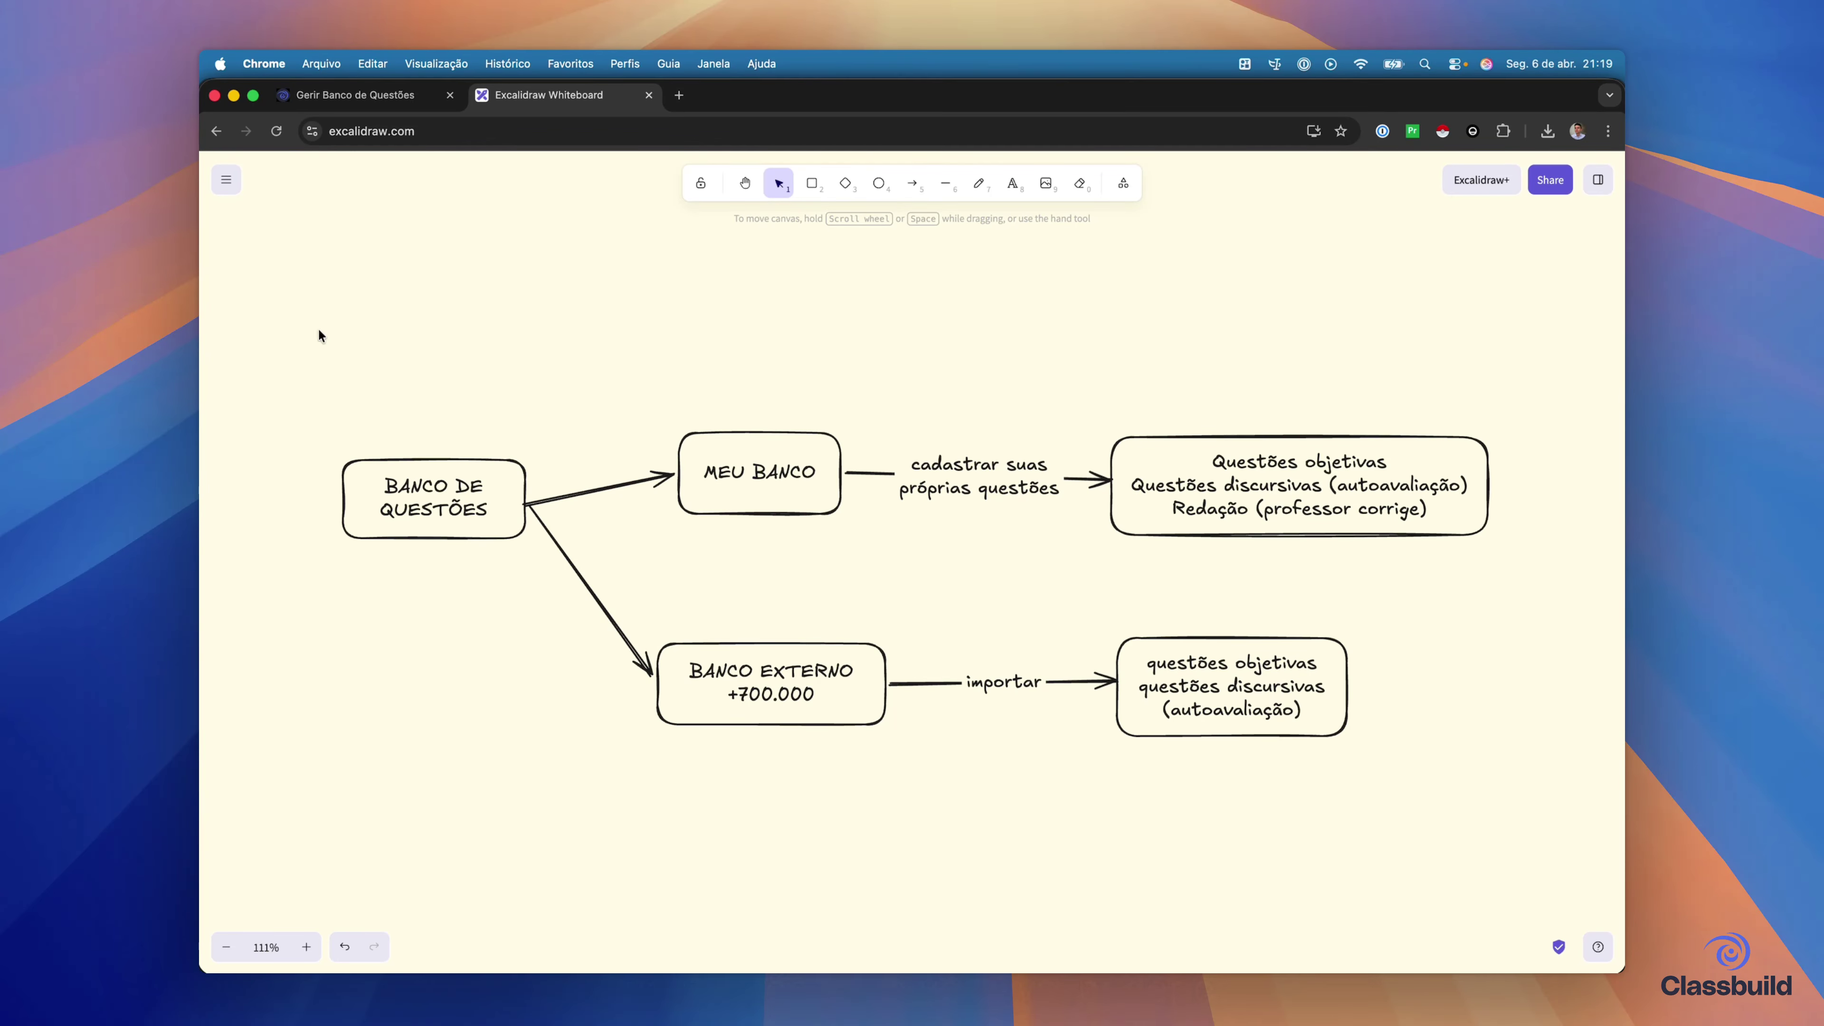
- Switch to the Classbuild question banks page and open Banco Externo
click(355, 95)
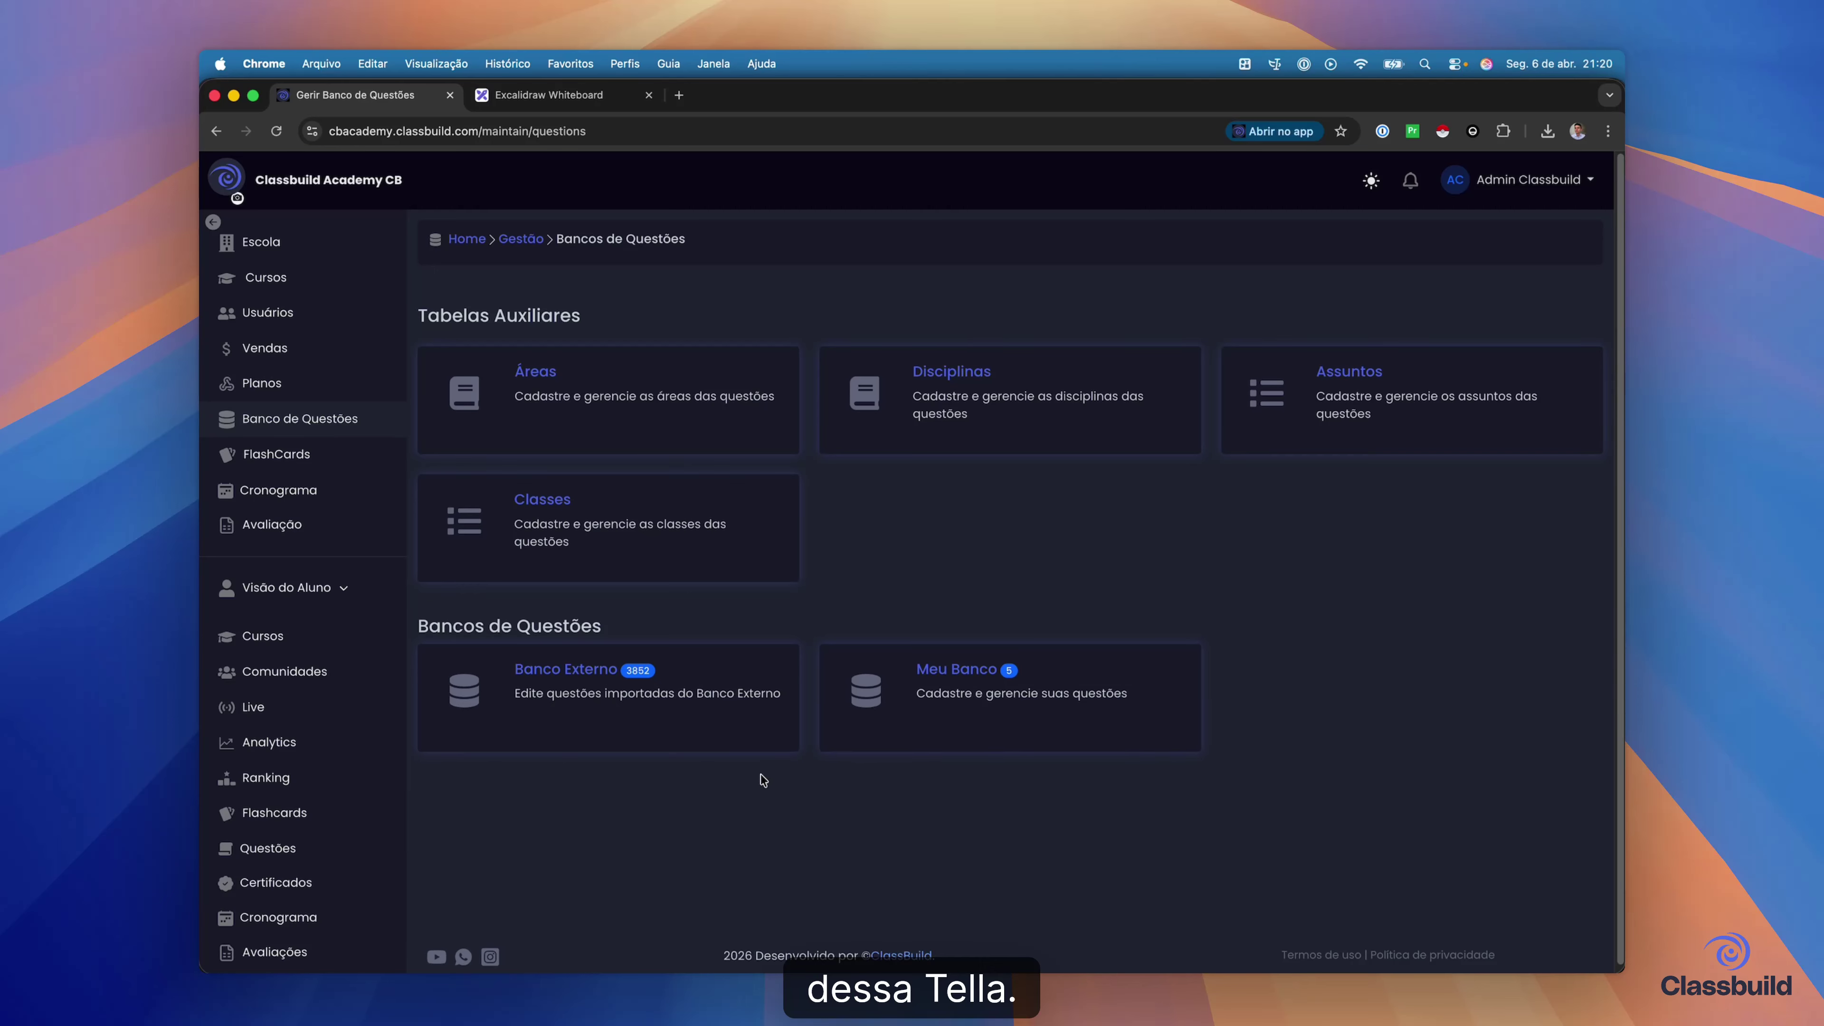
click(683, 696)
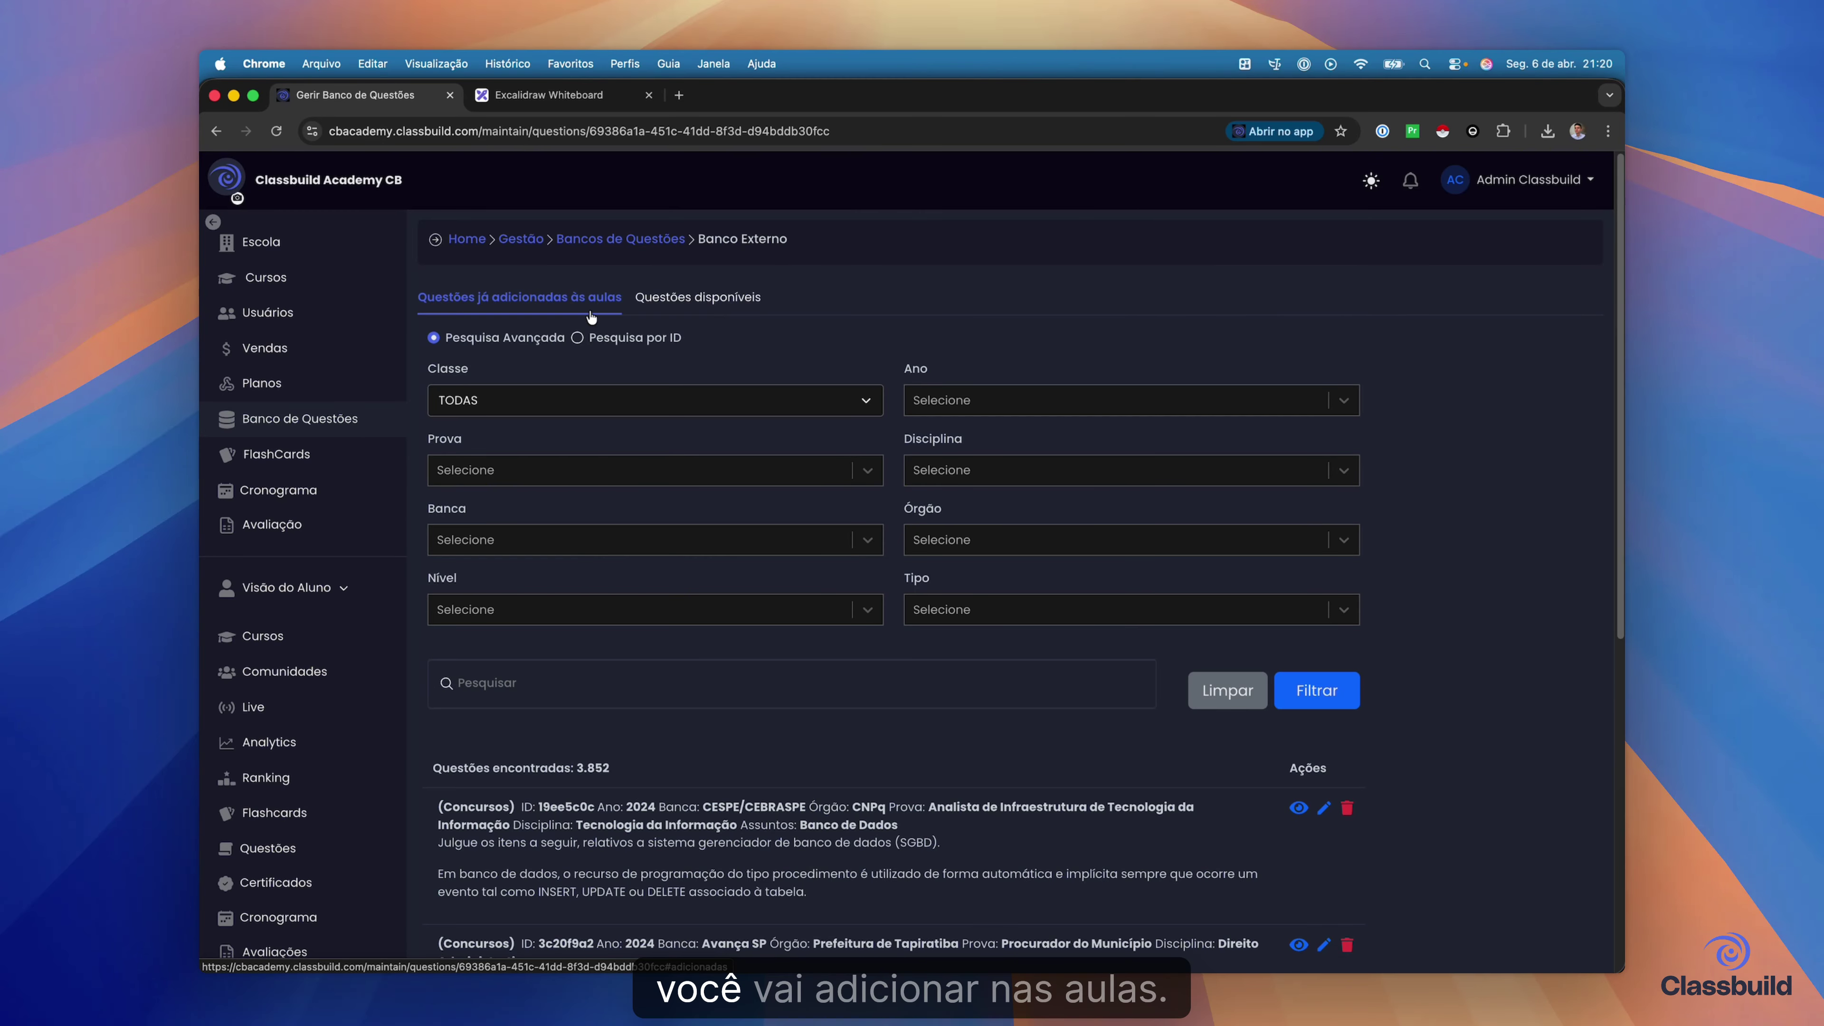
- Open Meu Banco from the question banks page and view its question and essay registration forms, returning to the registered questions
click(352, 426)
click(1016, 744)
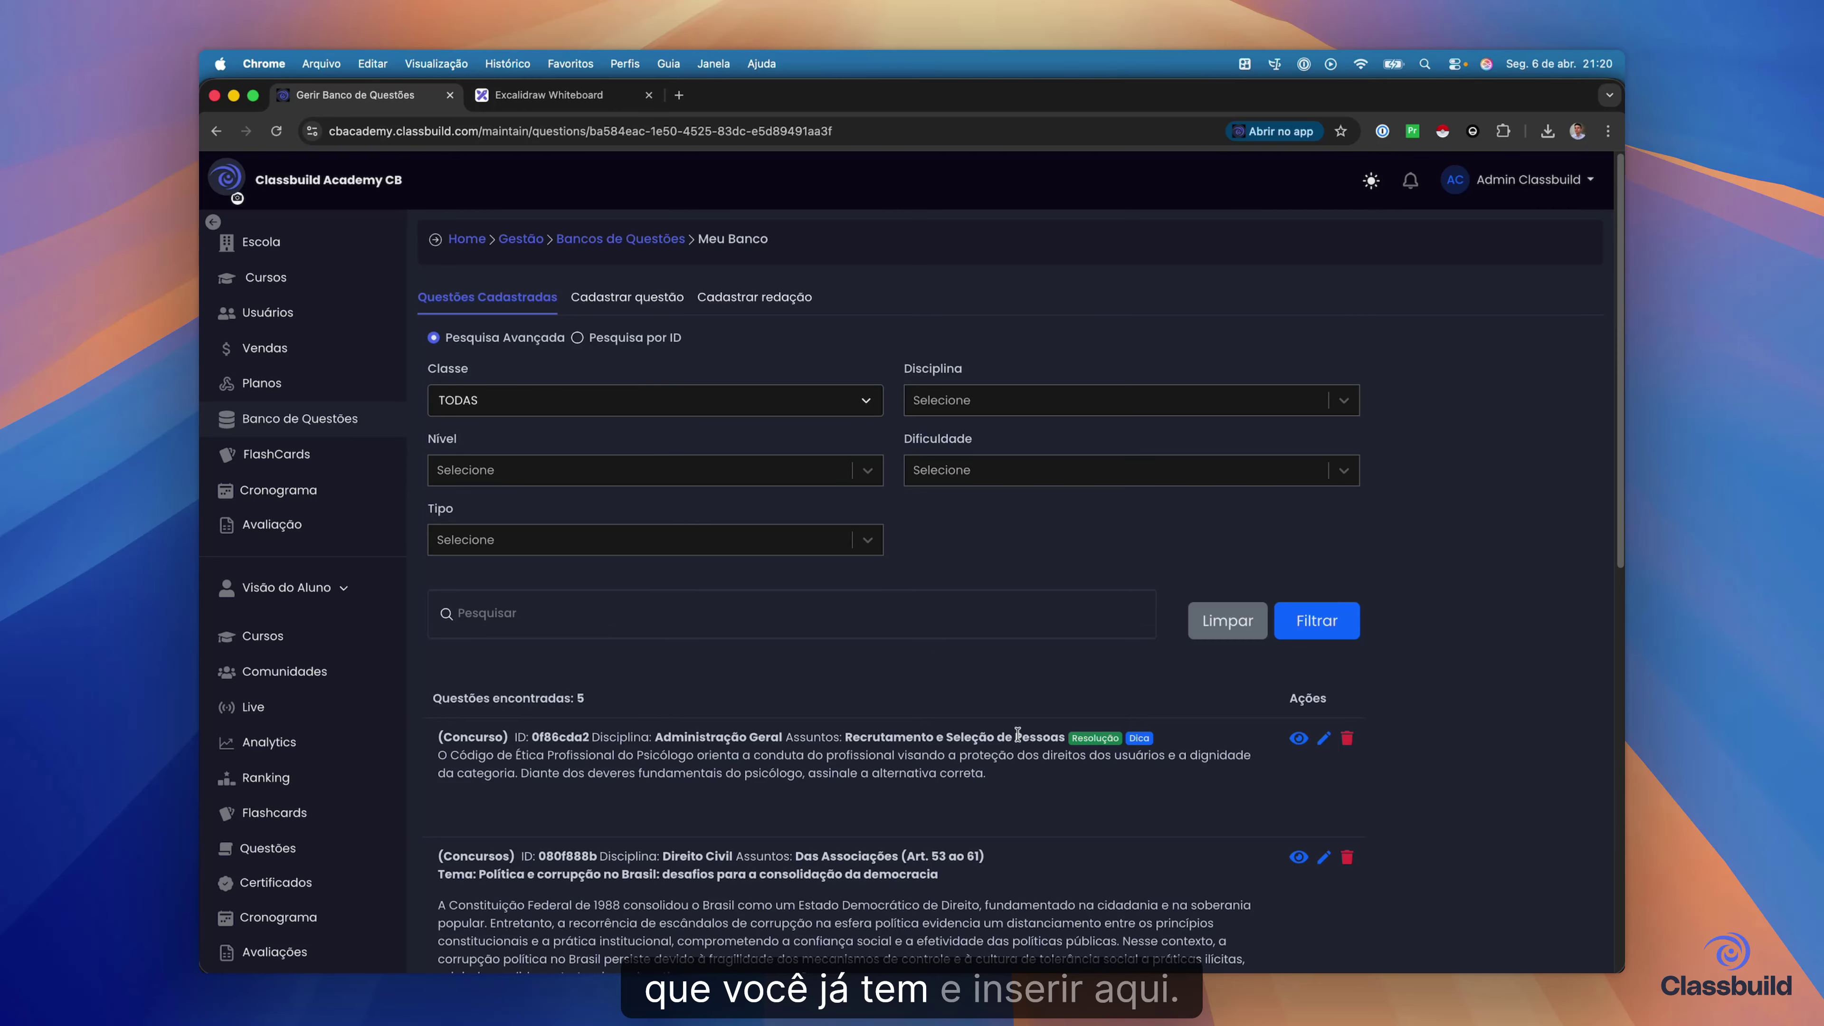
click(621, 295)
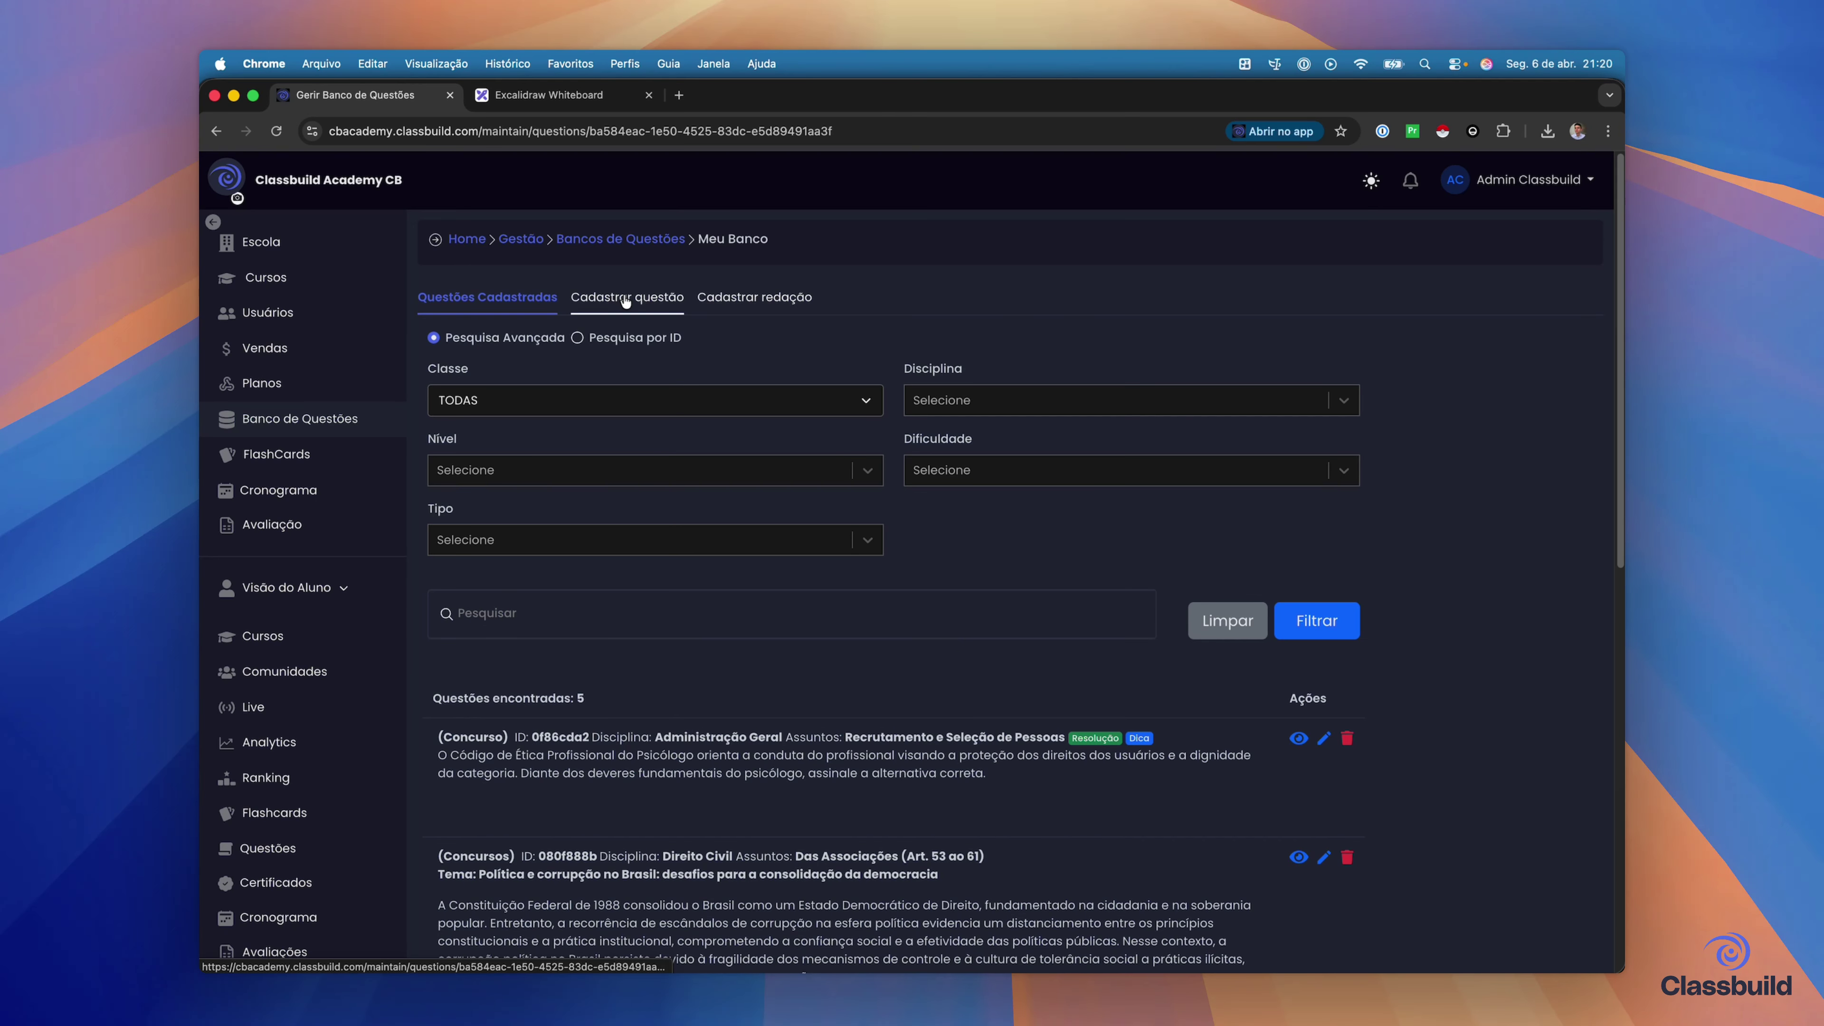
click(774, 304)
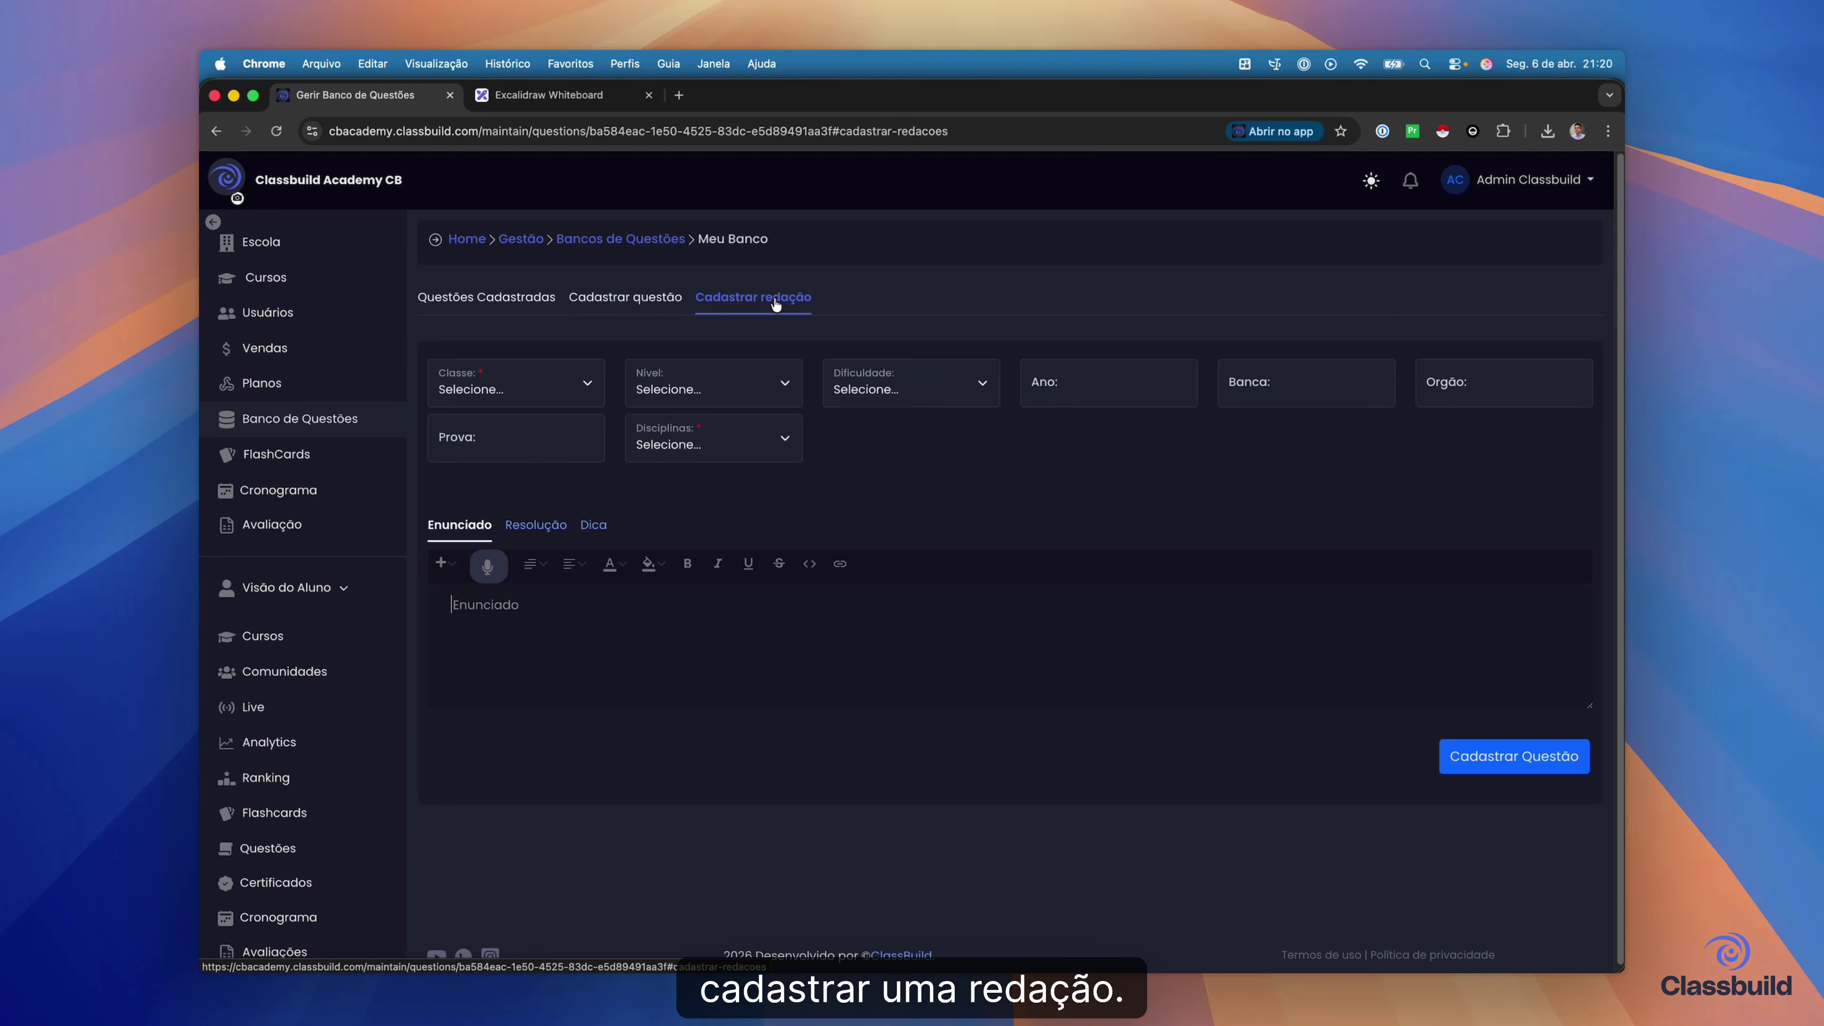
click(515, 302)
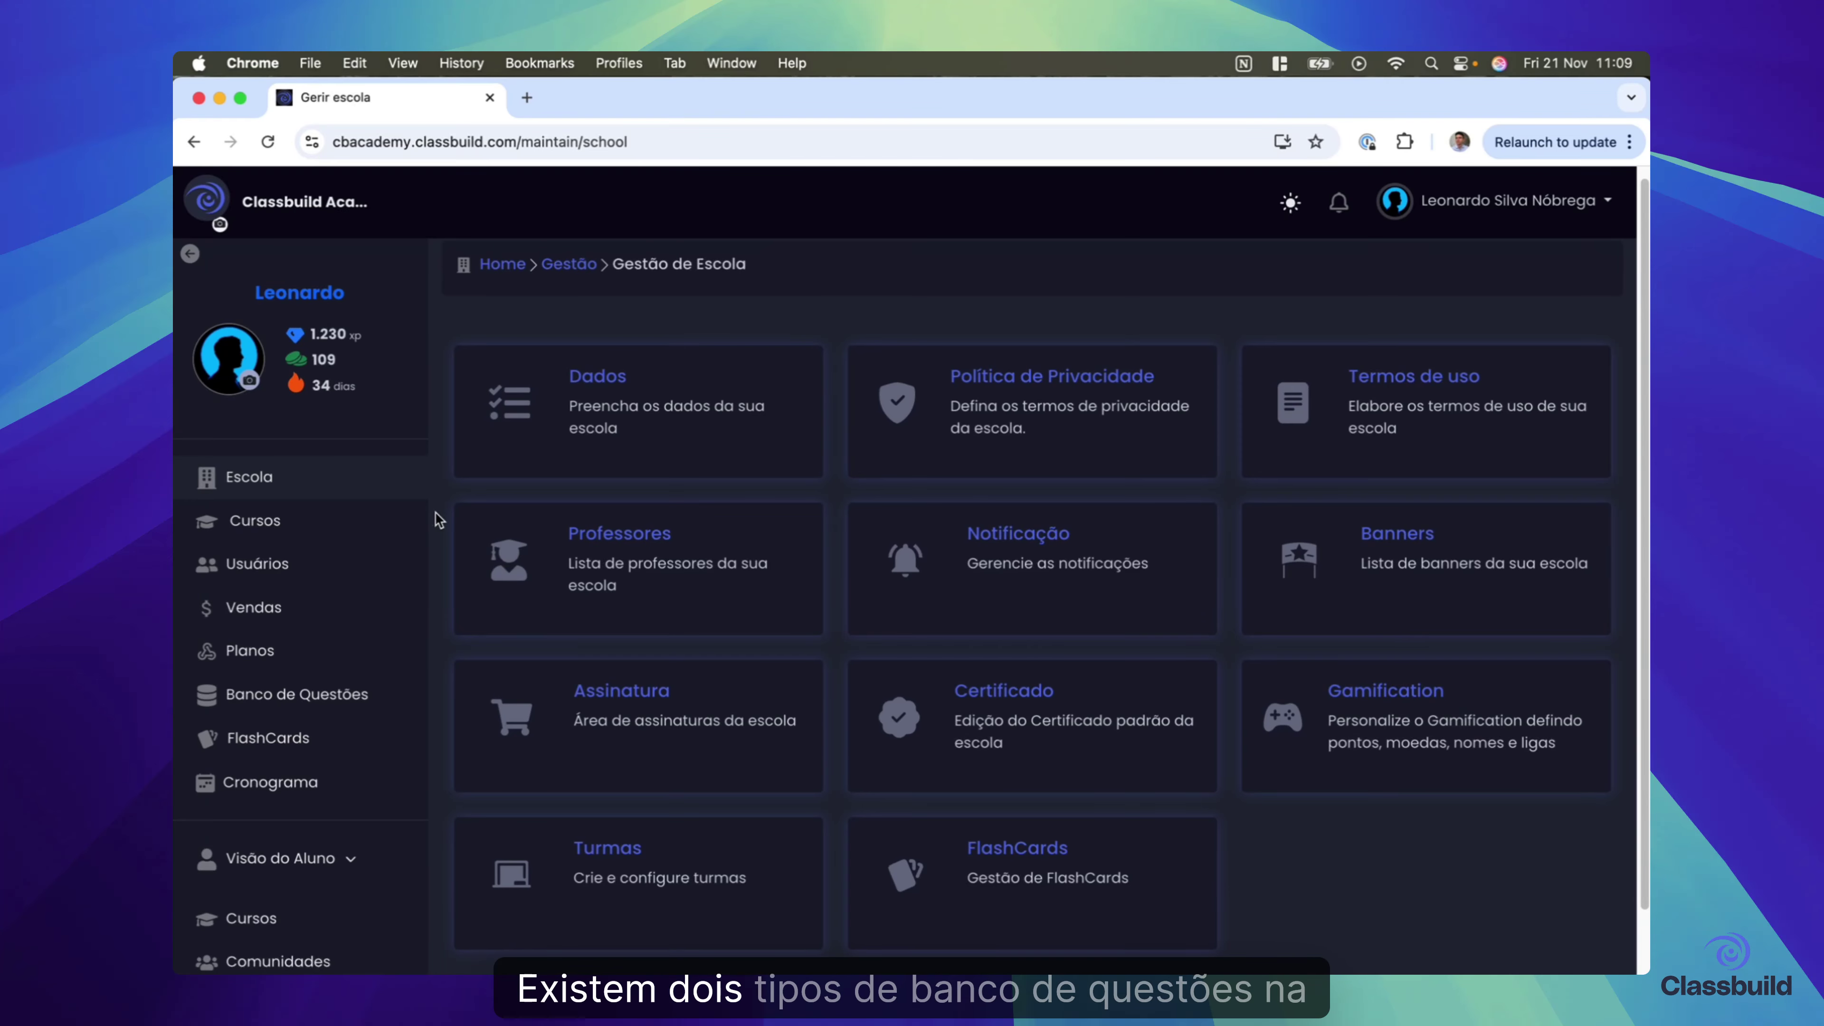
- View the new-class form in the question bank's Classes table and close it without saving
click(363, 694)
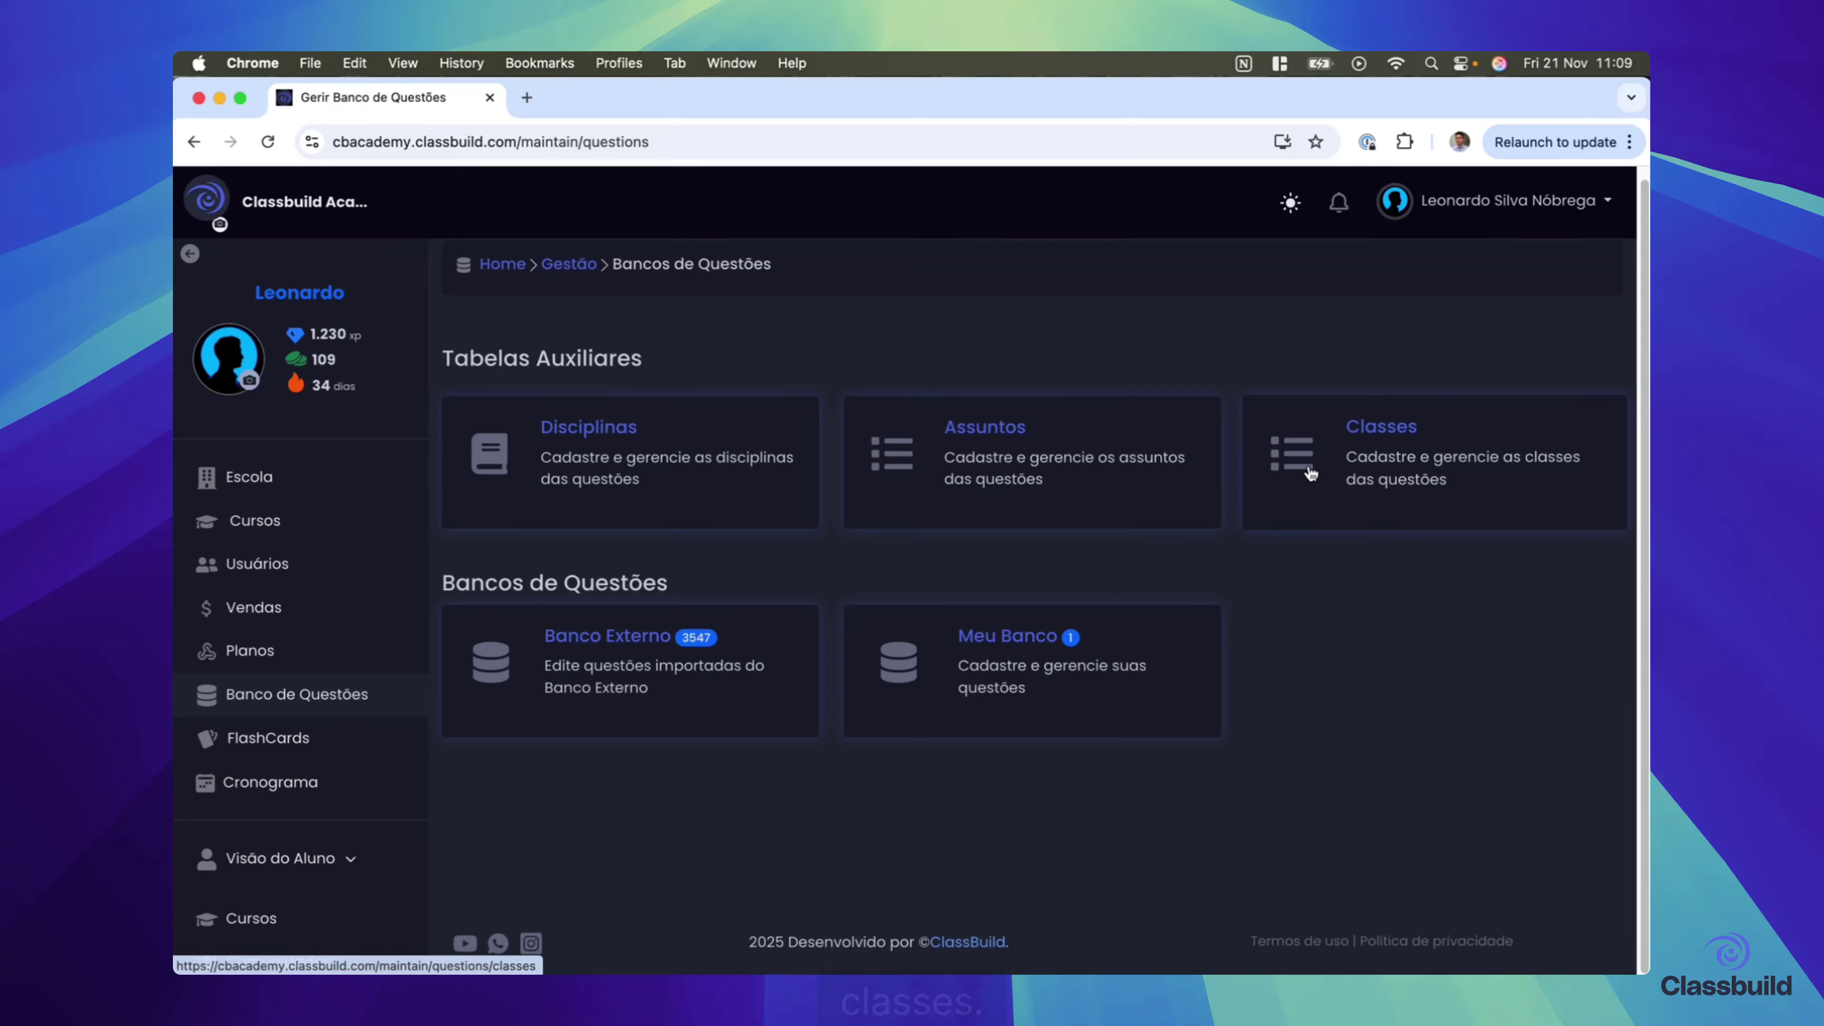
click(1375, 473)
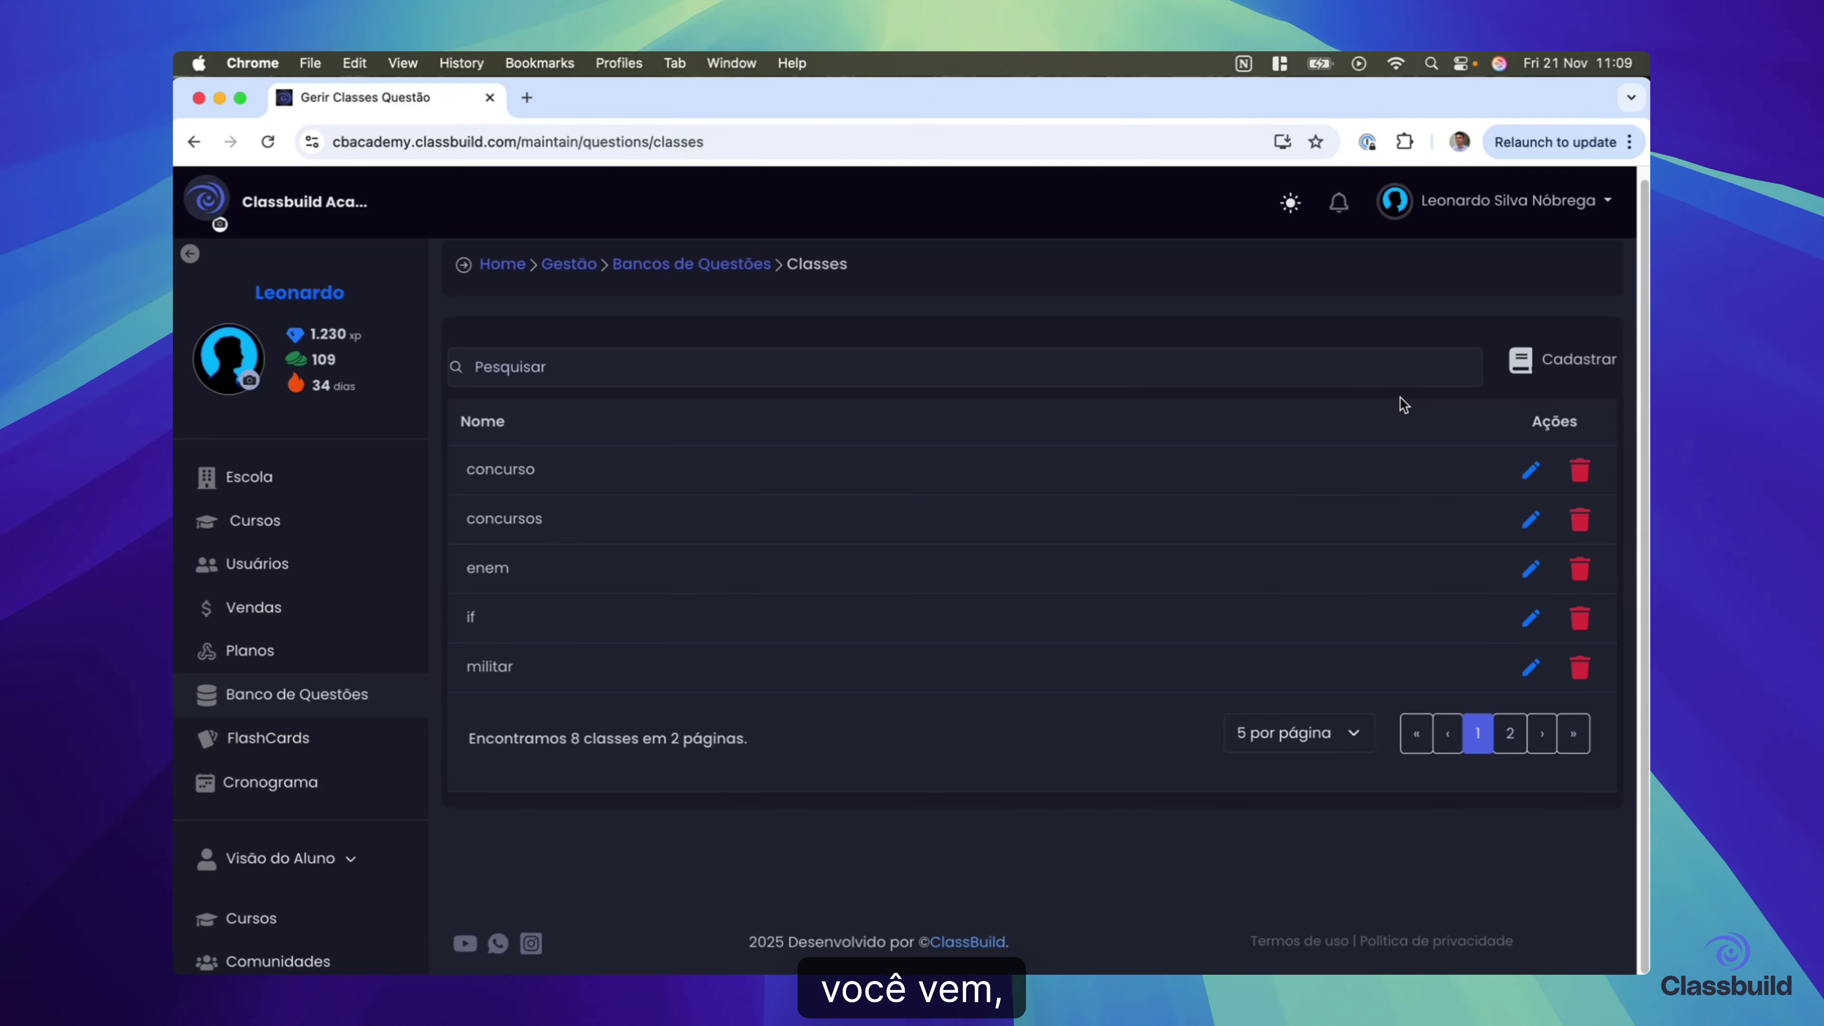
click(1553, 364)
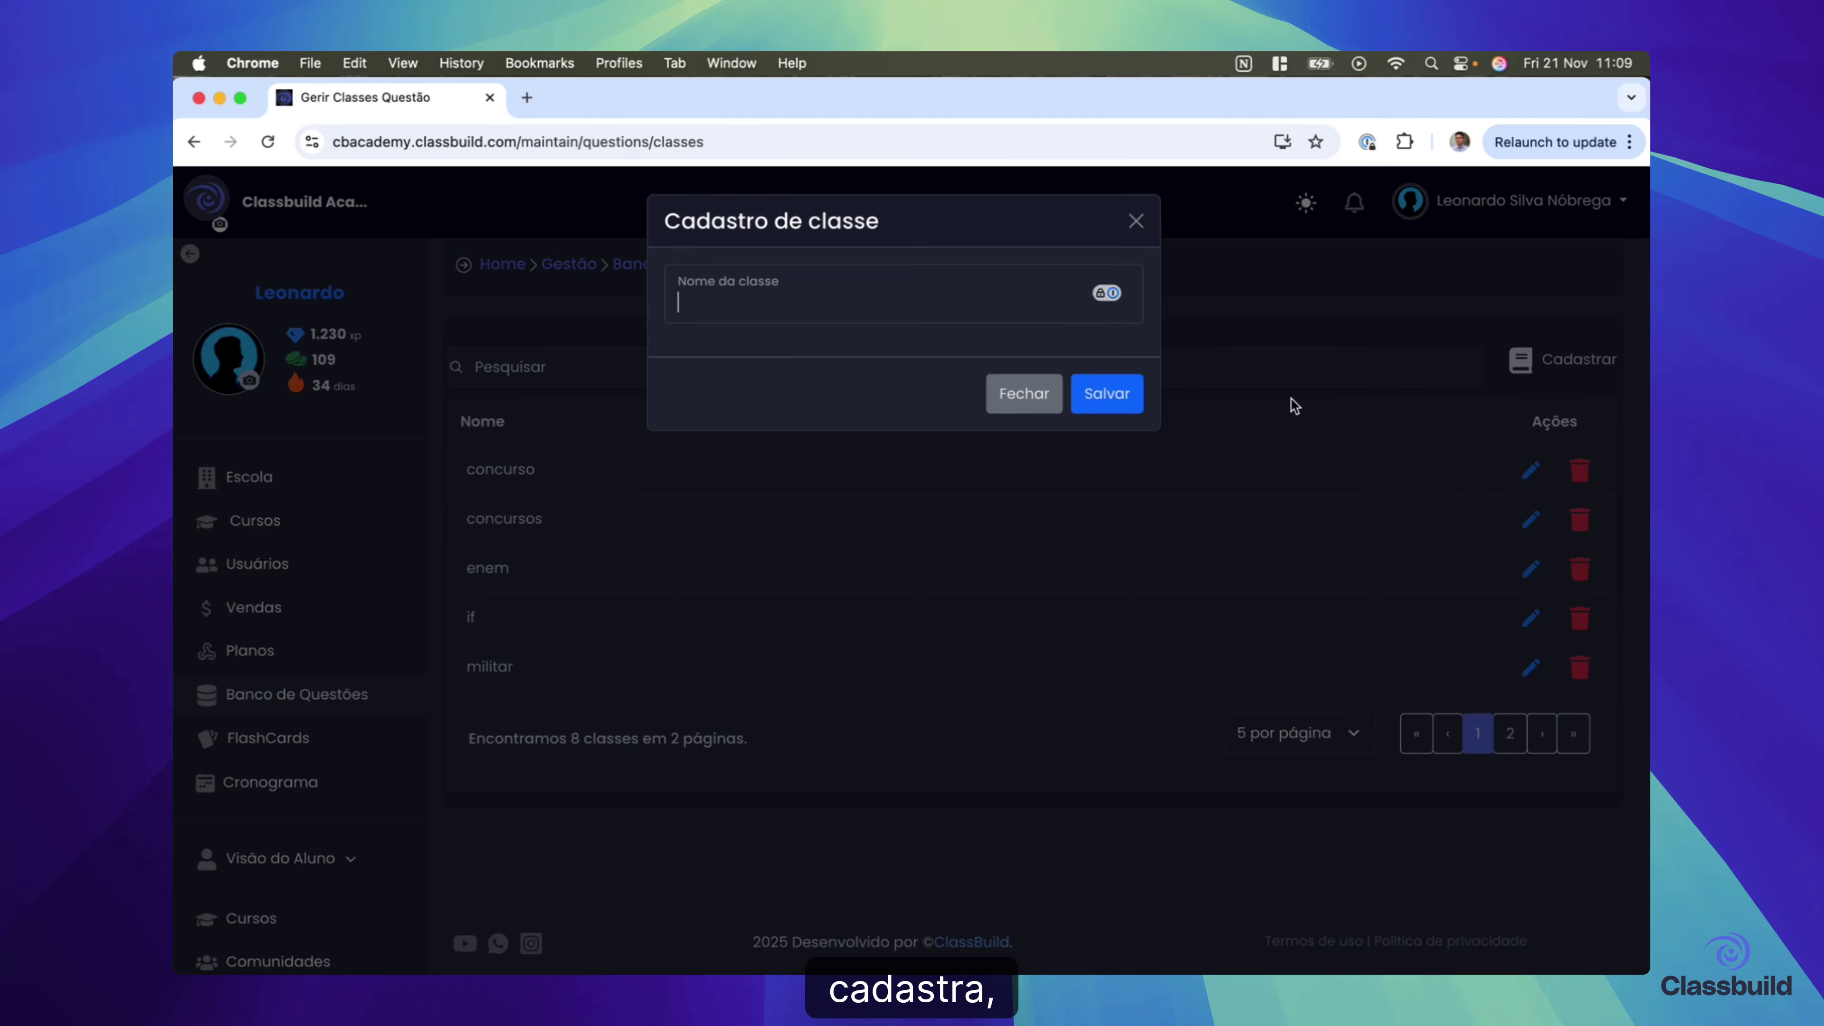
click(998, 395)
- View the new-discipline form in the Disciplinas table and close it without saving
click(727, 276)
click(719, 433)
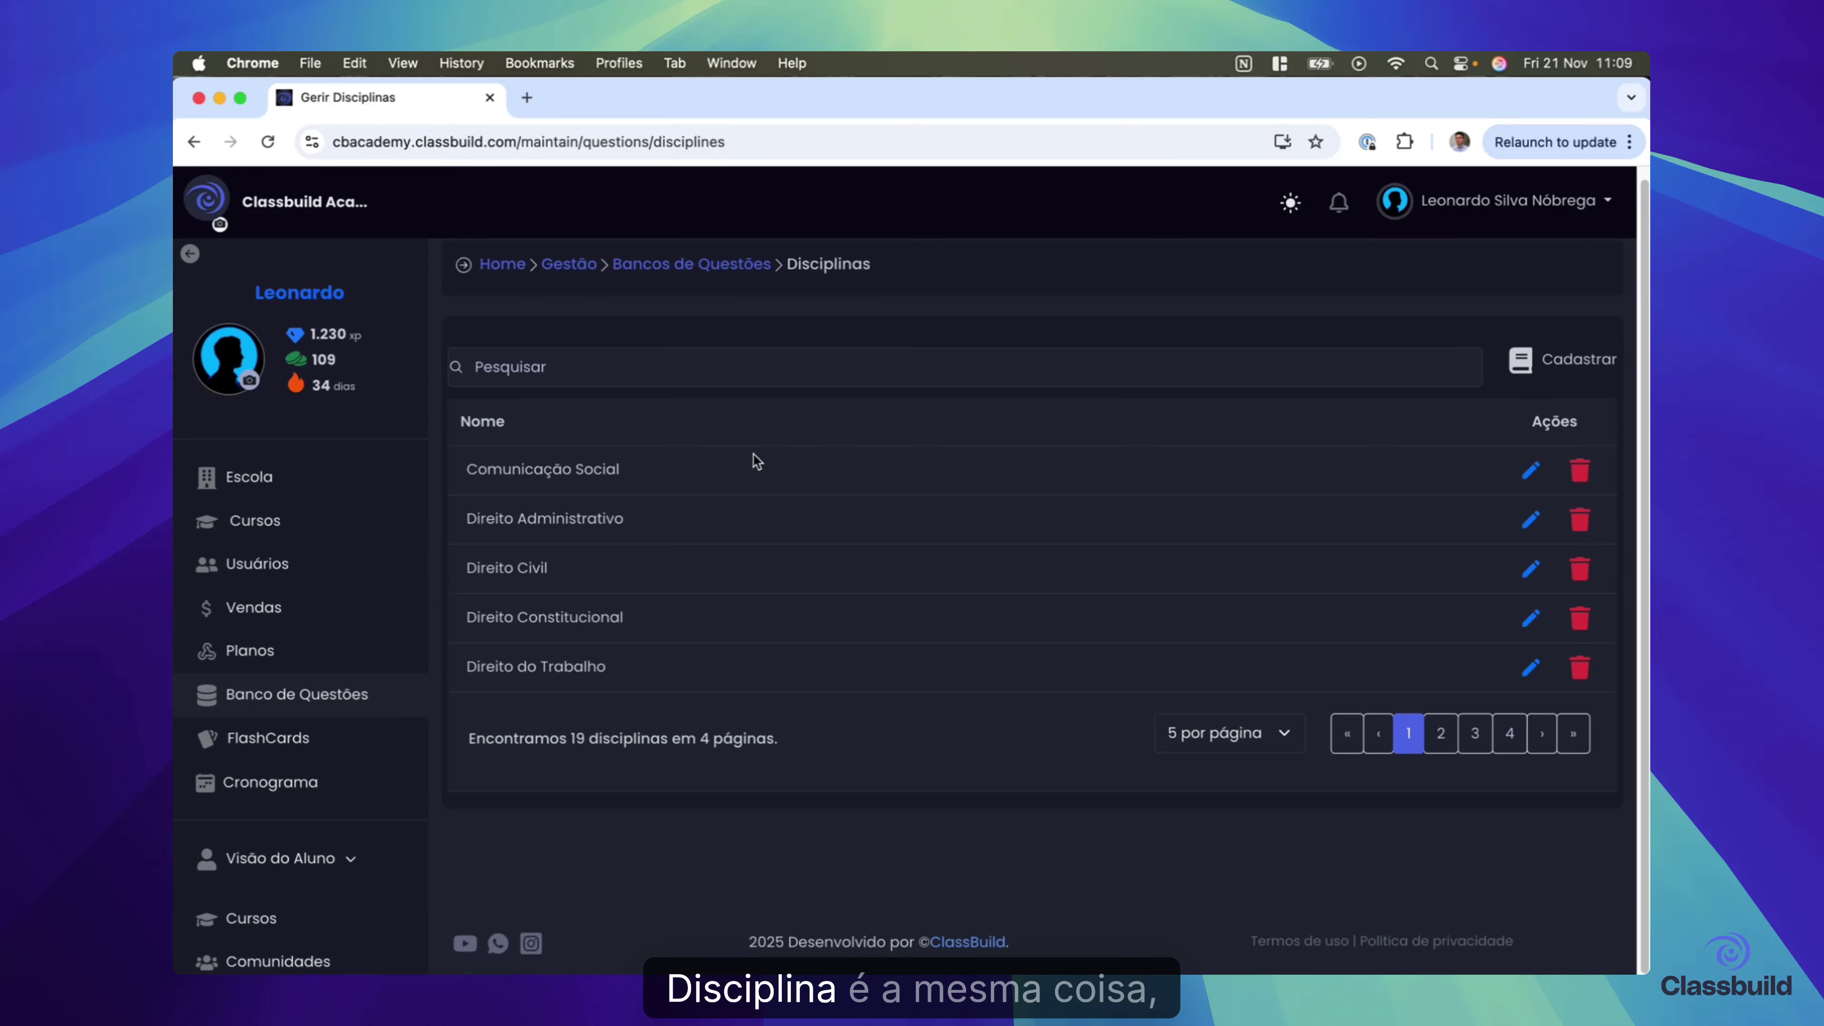
click(1573, 361)
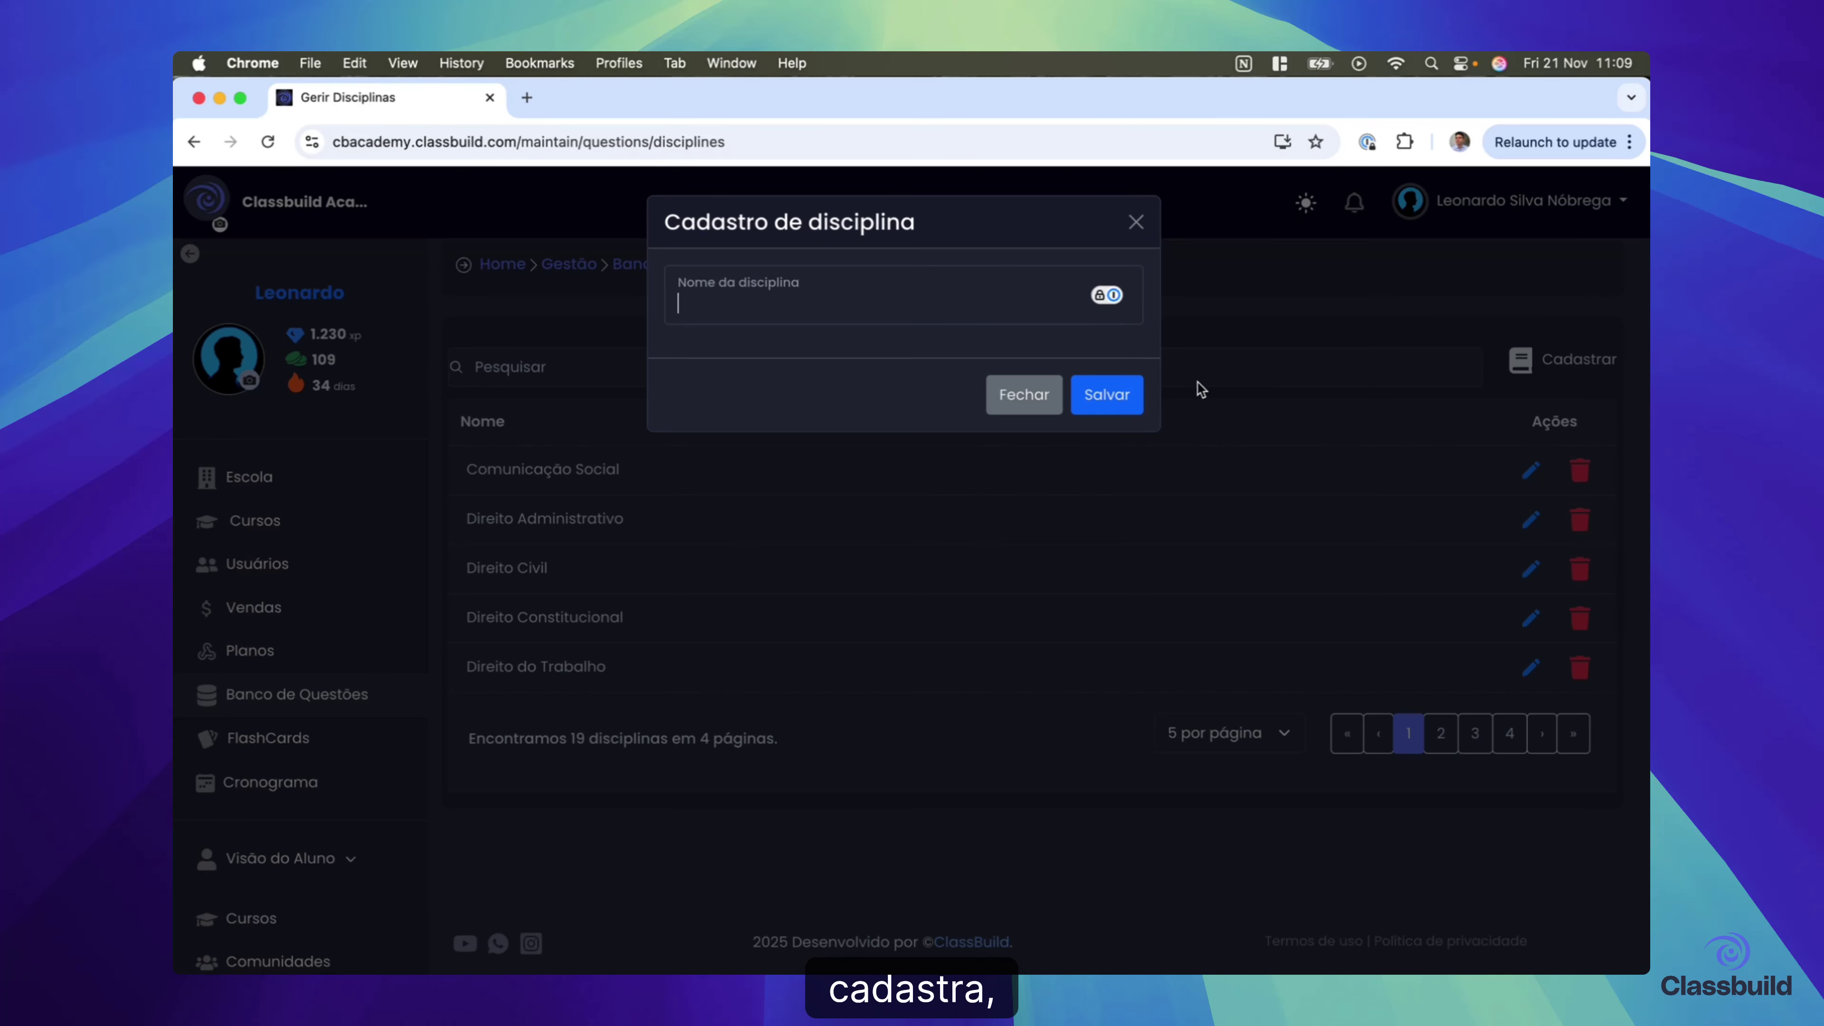
click(994, 398)
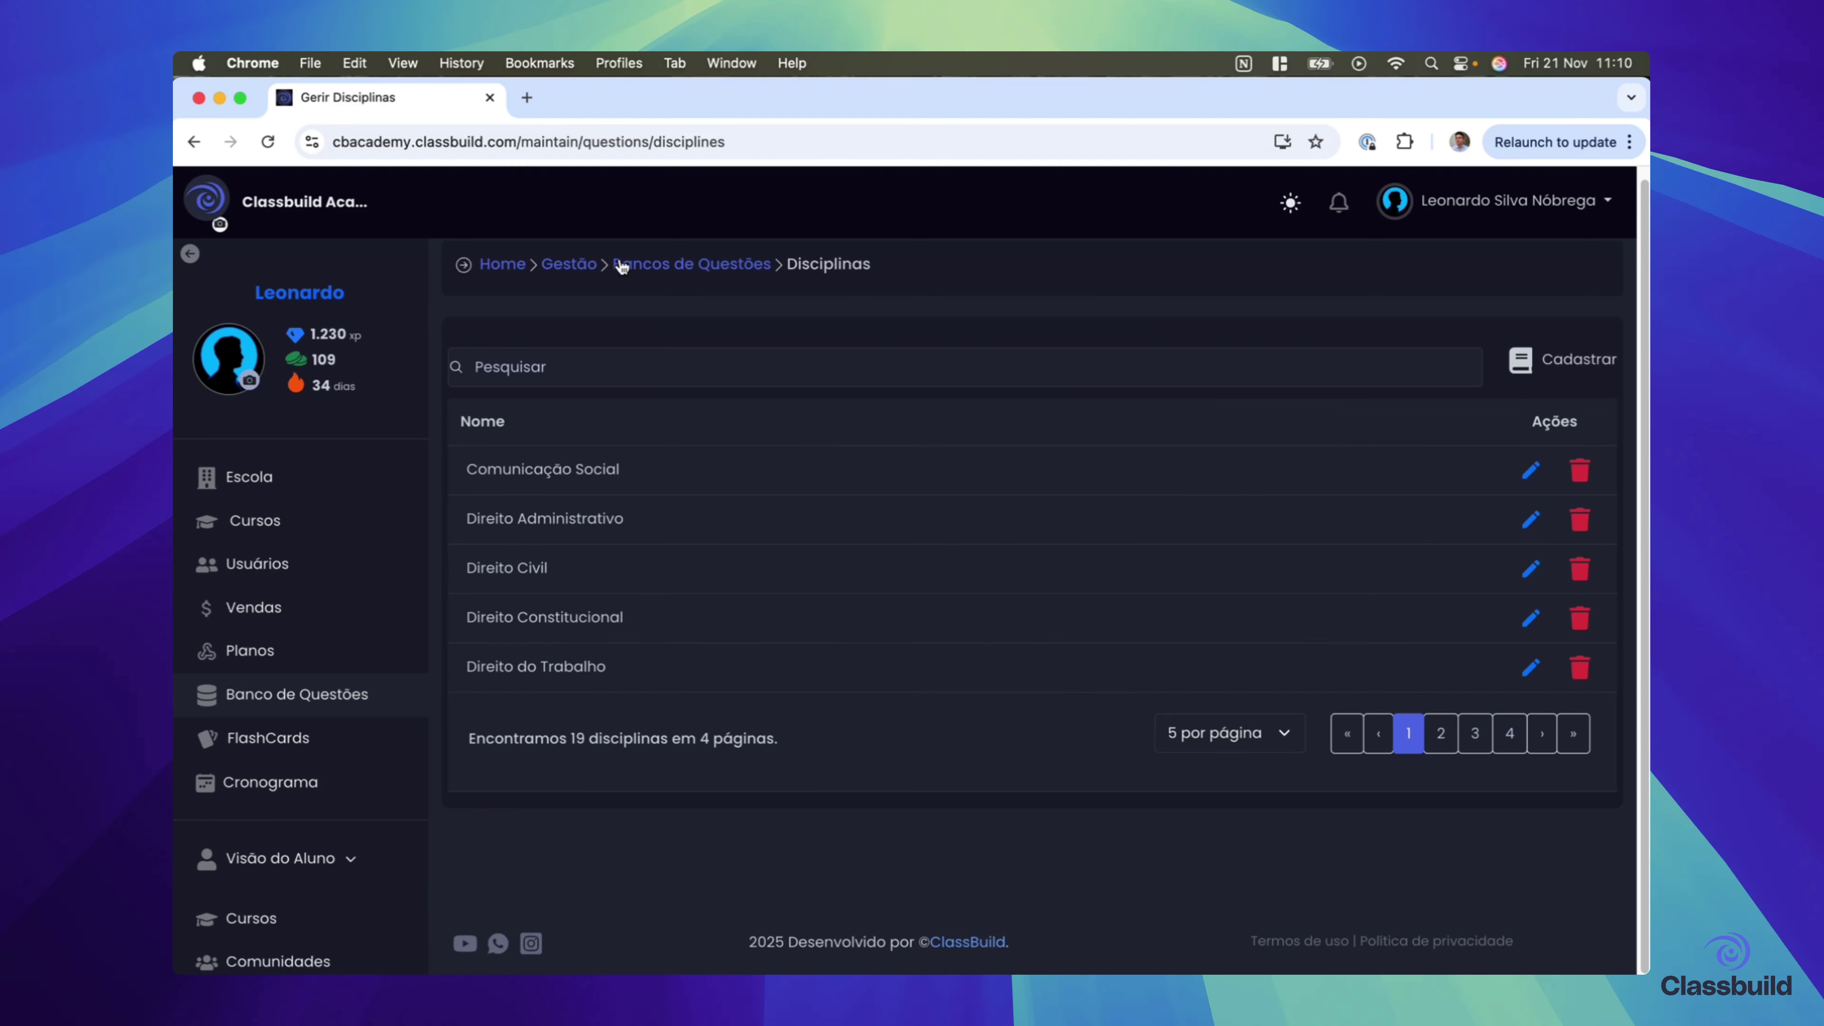
- Fill in a new subject Crase under the discipline Português in the Assuntos table and cancel the form
click(622, 268)
click(945, 422)
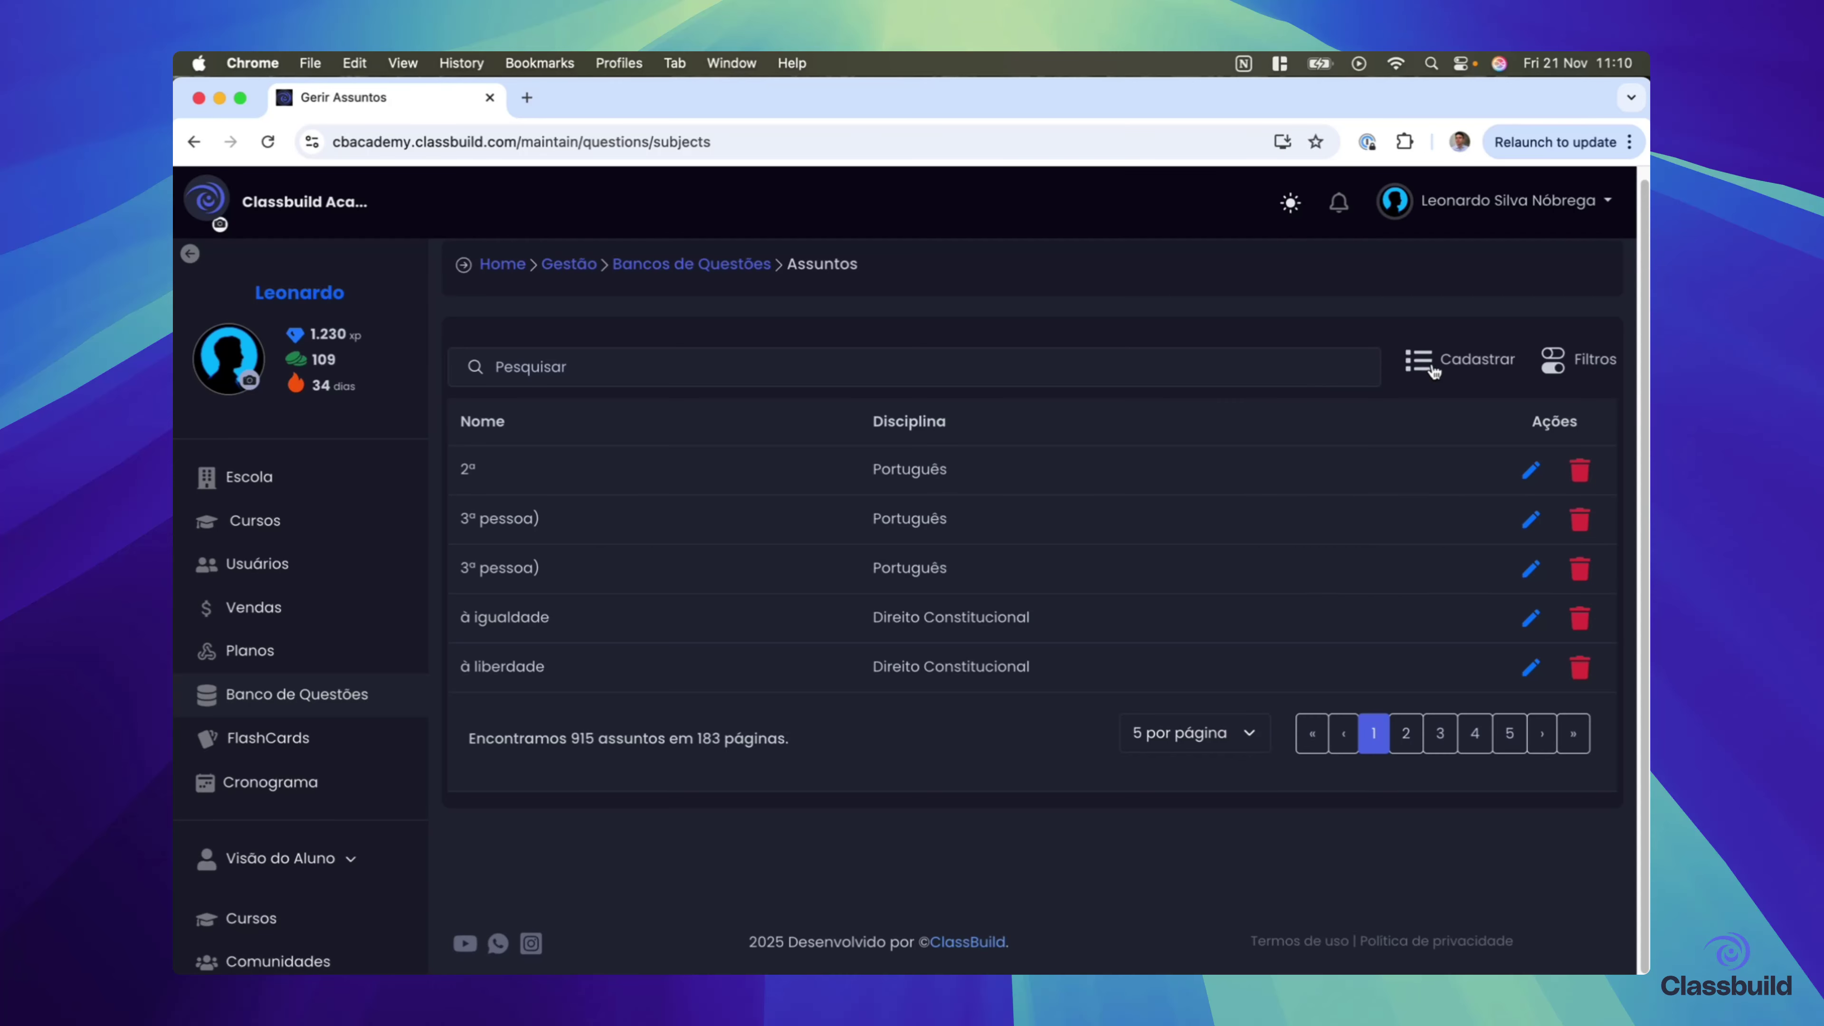
click(1458, 359)
click(962, 302)
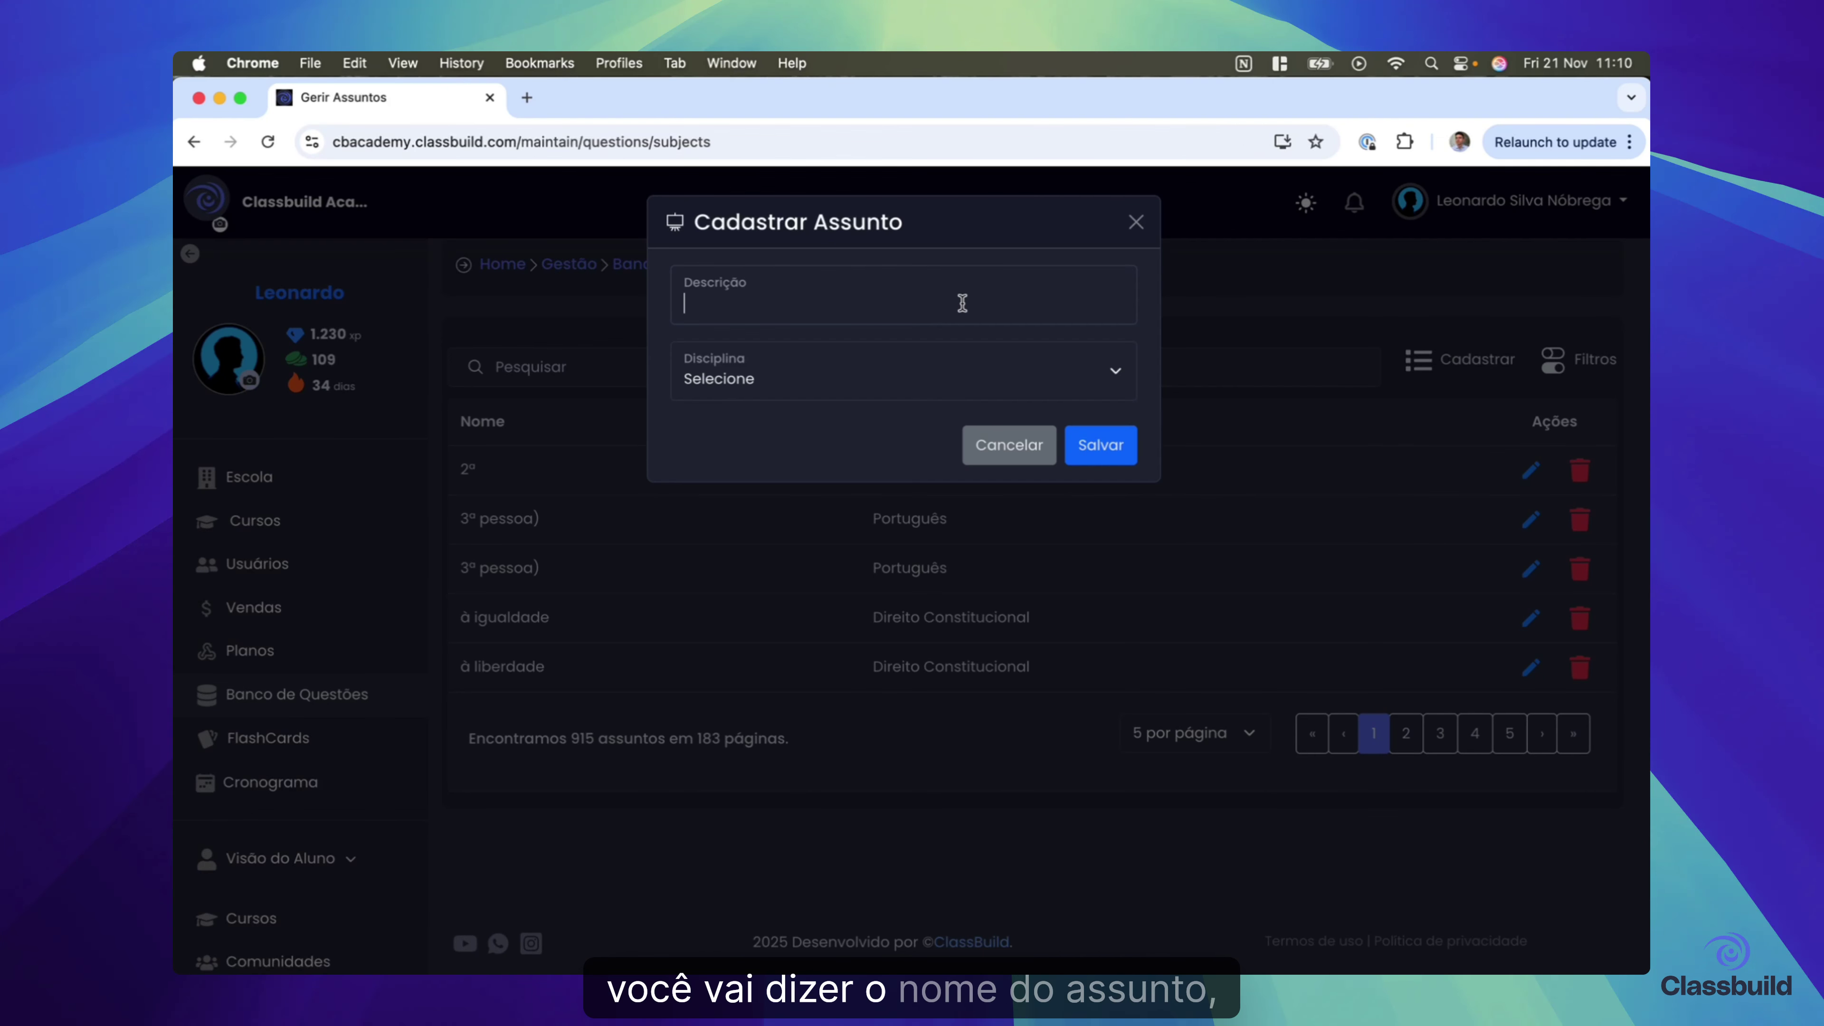
text(Assunto x)
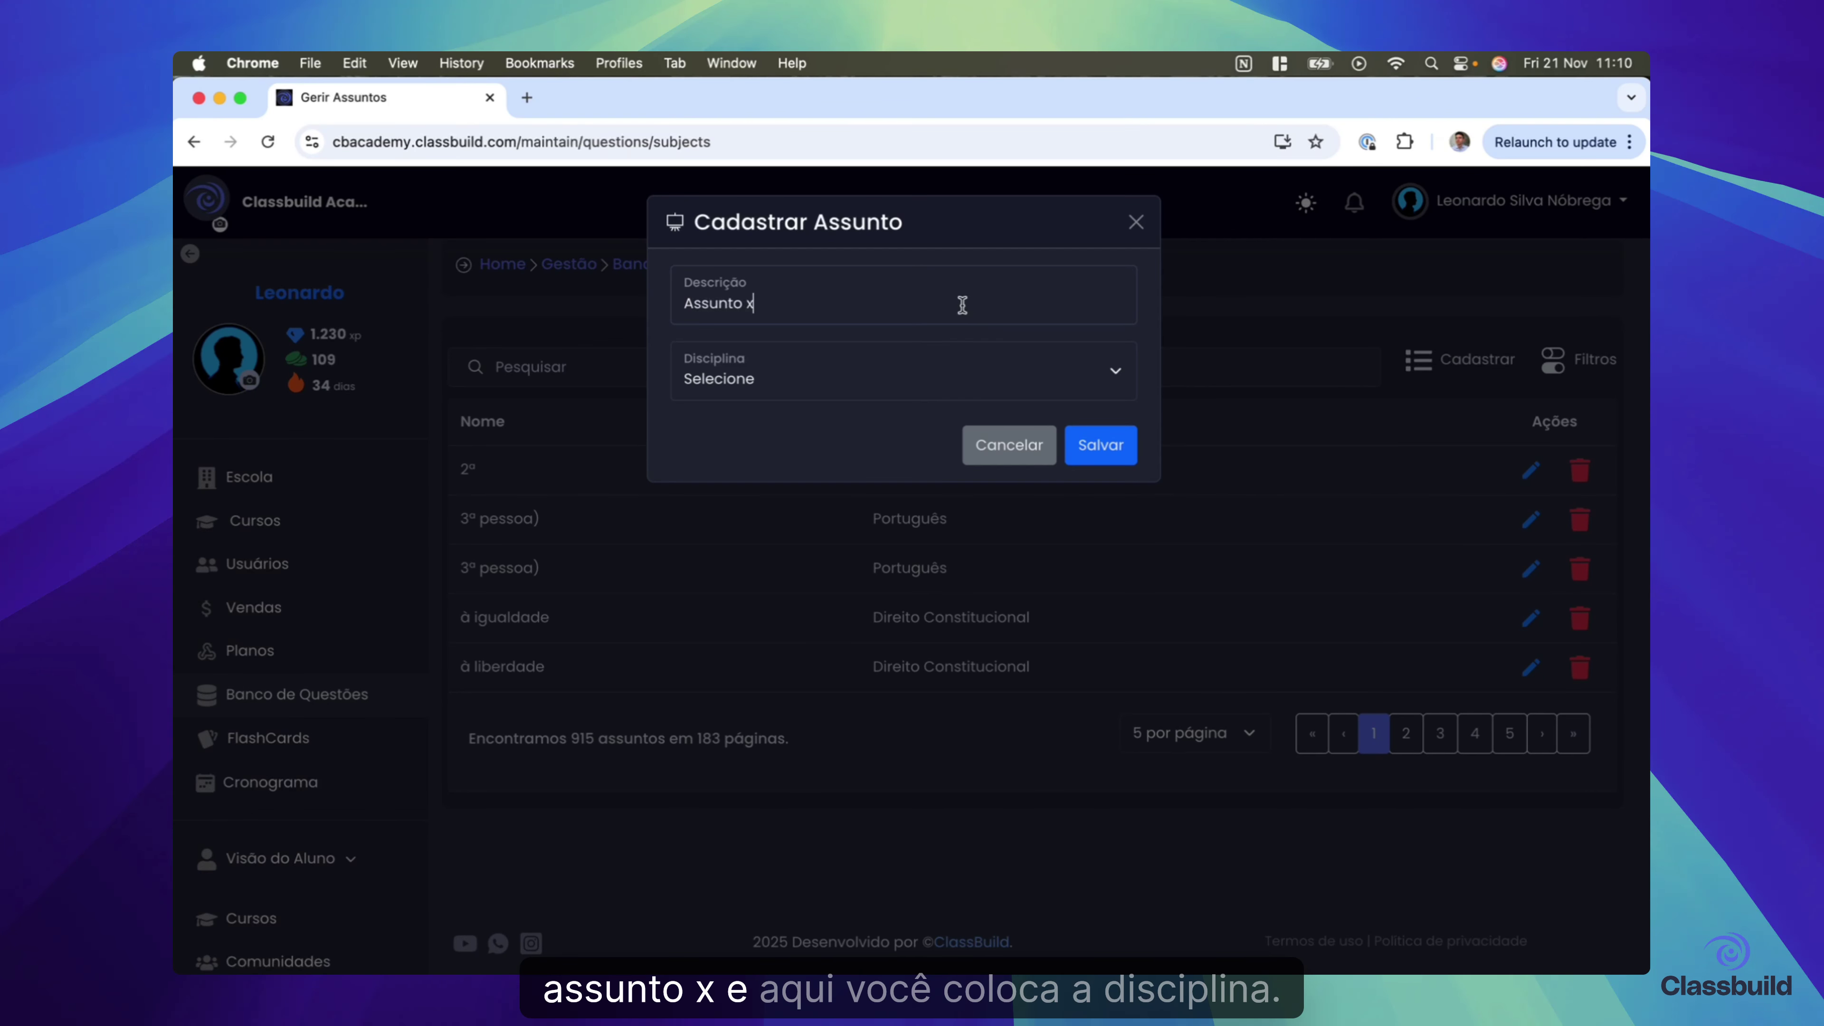
click(925, 381)
click(826, 440)
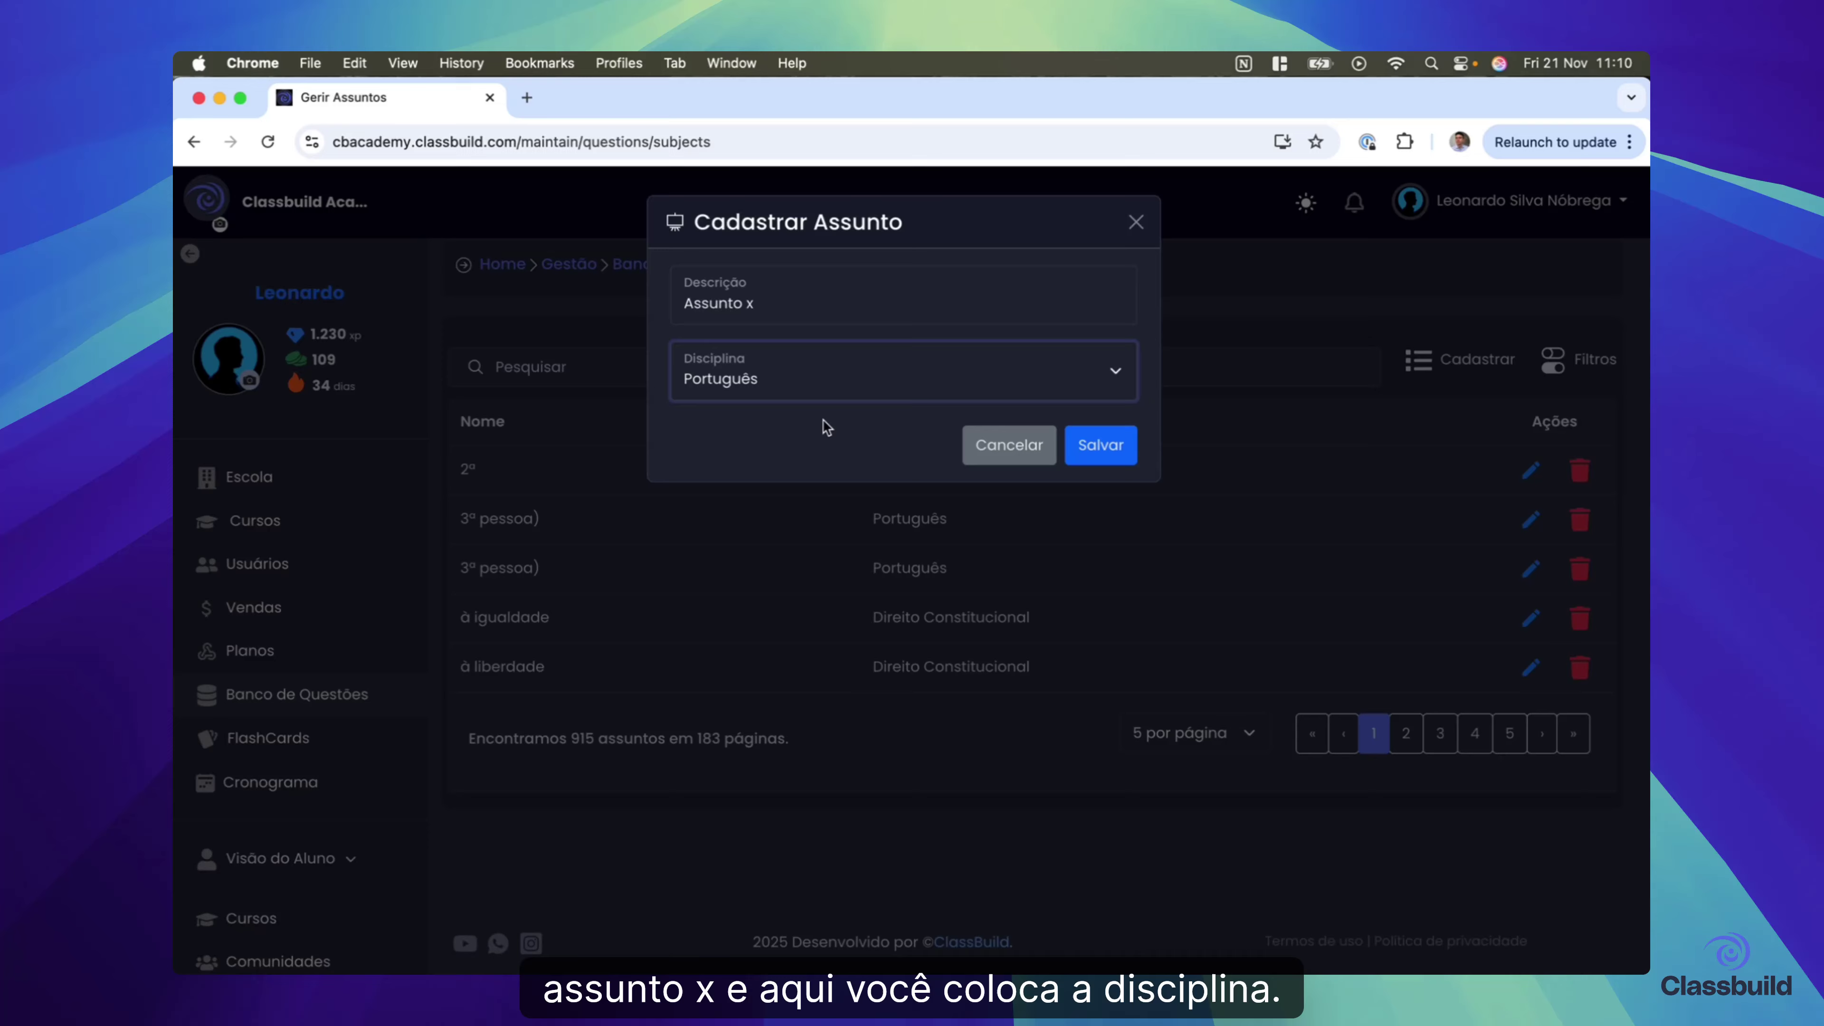
triple_click(797, 306)
text(Crase)
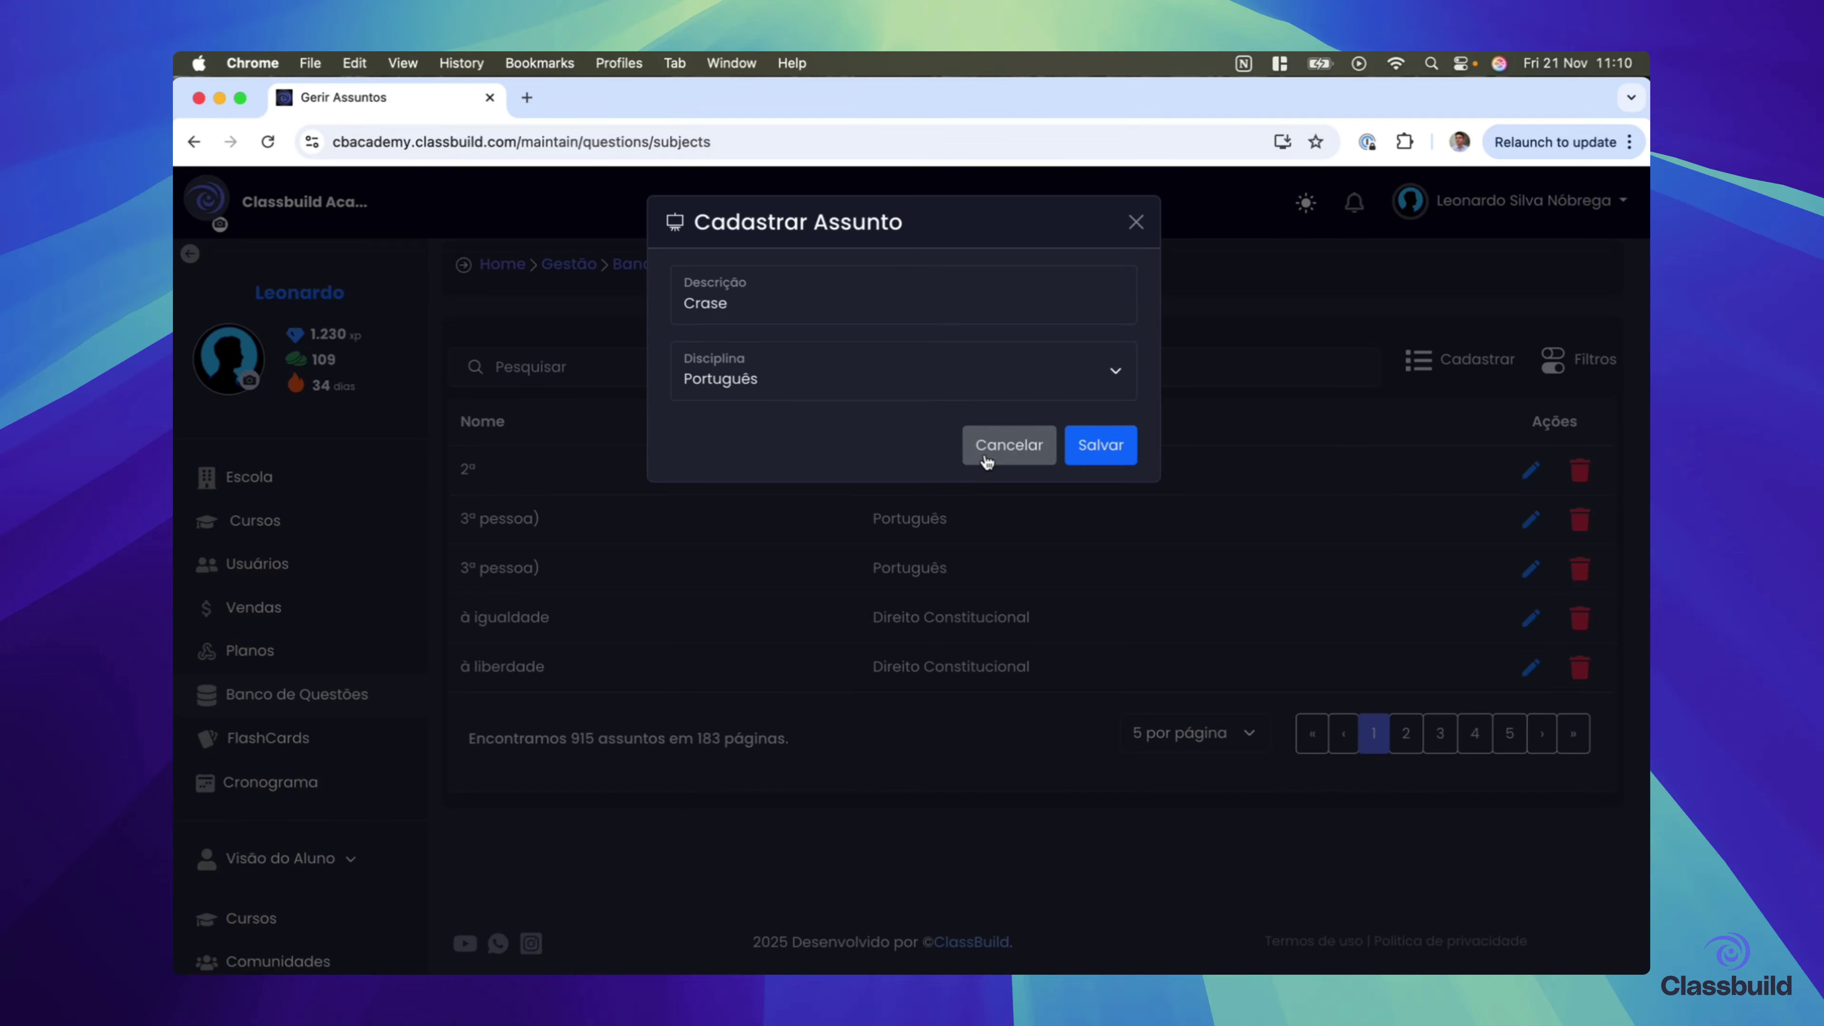
click(1008, 456)
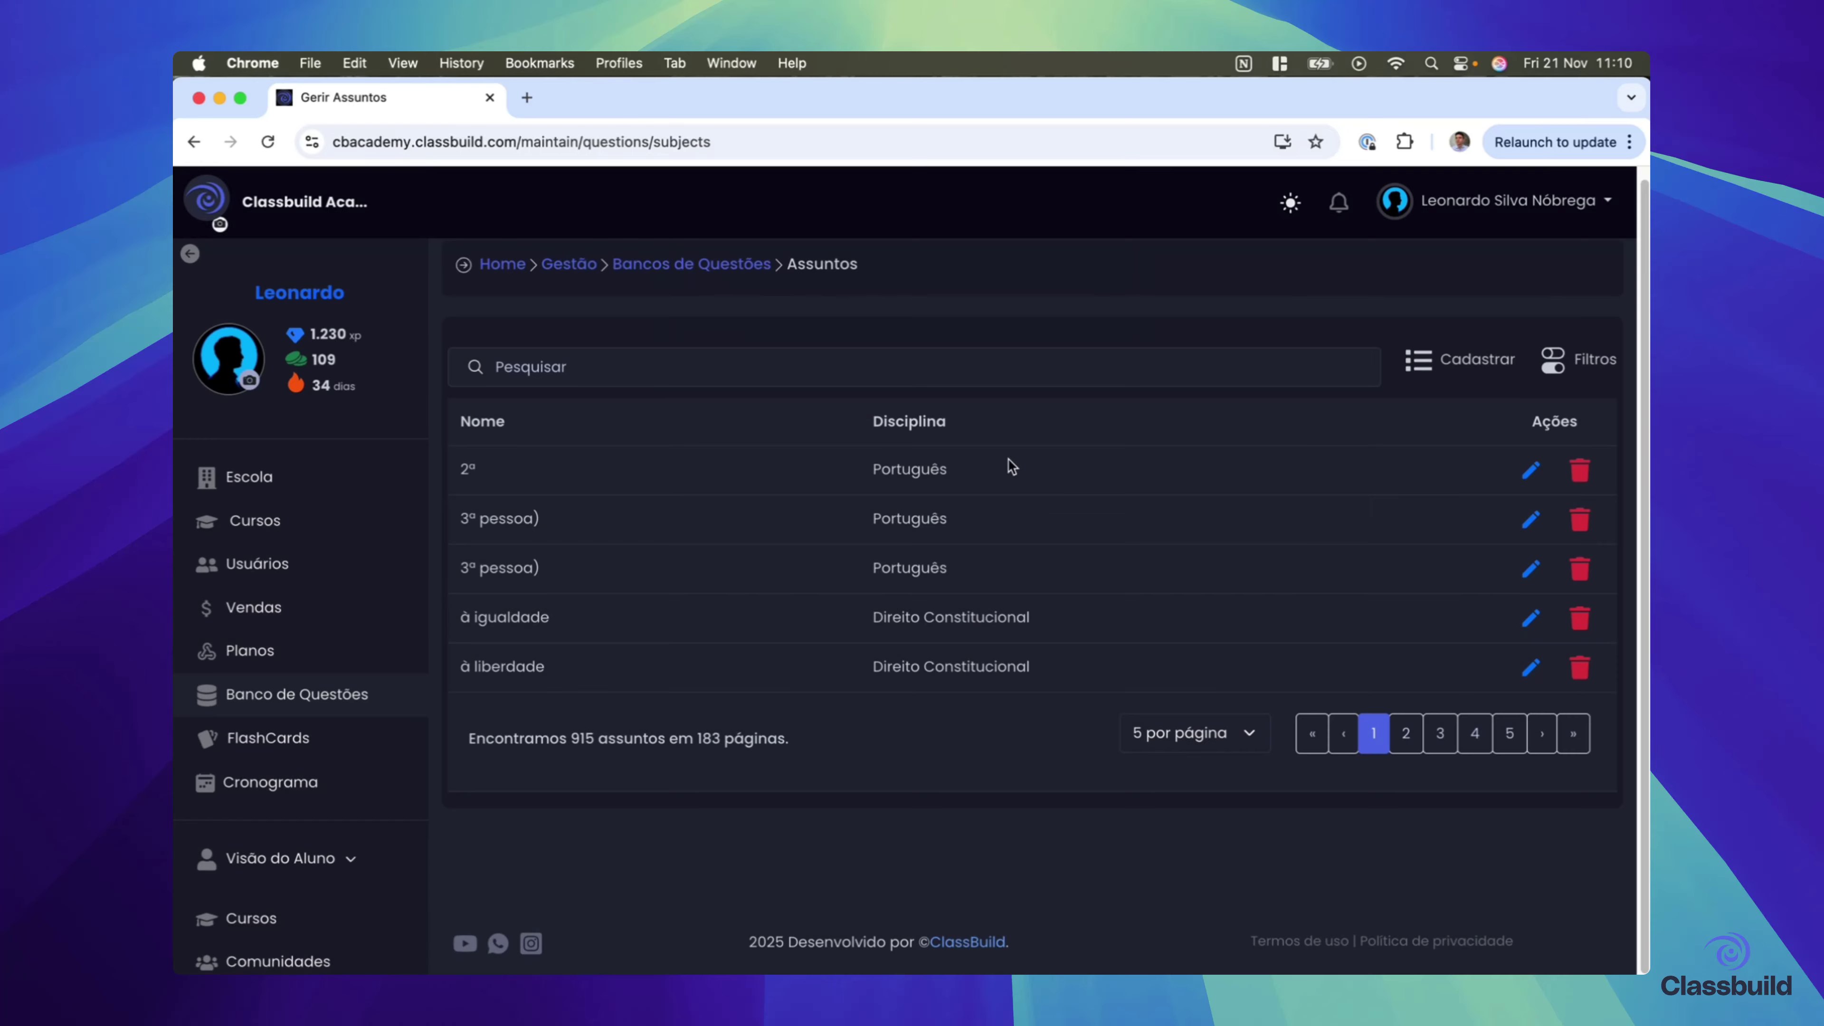
- Return to the question banks overview and open the registered questions of Meu Banco
click(631, 266)
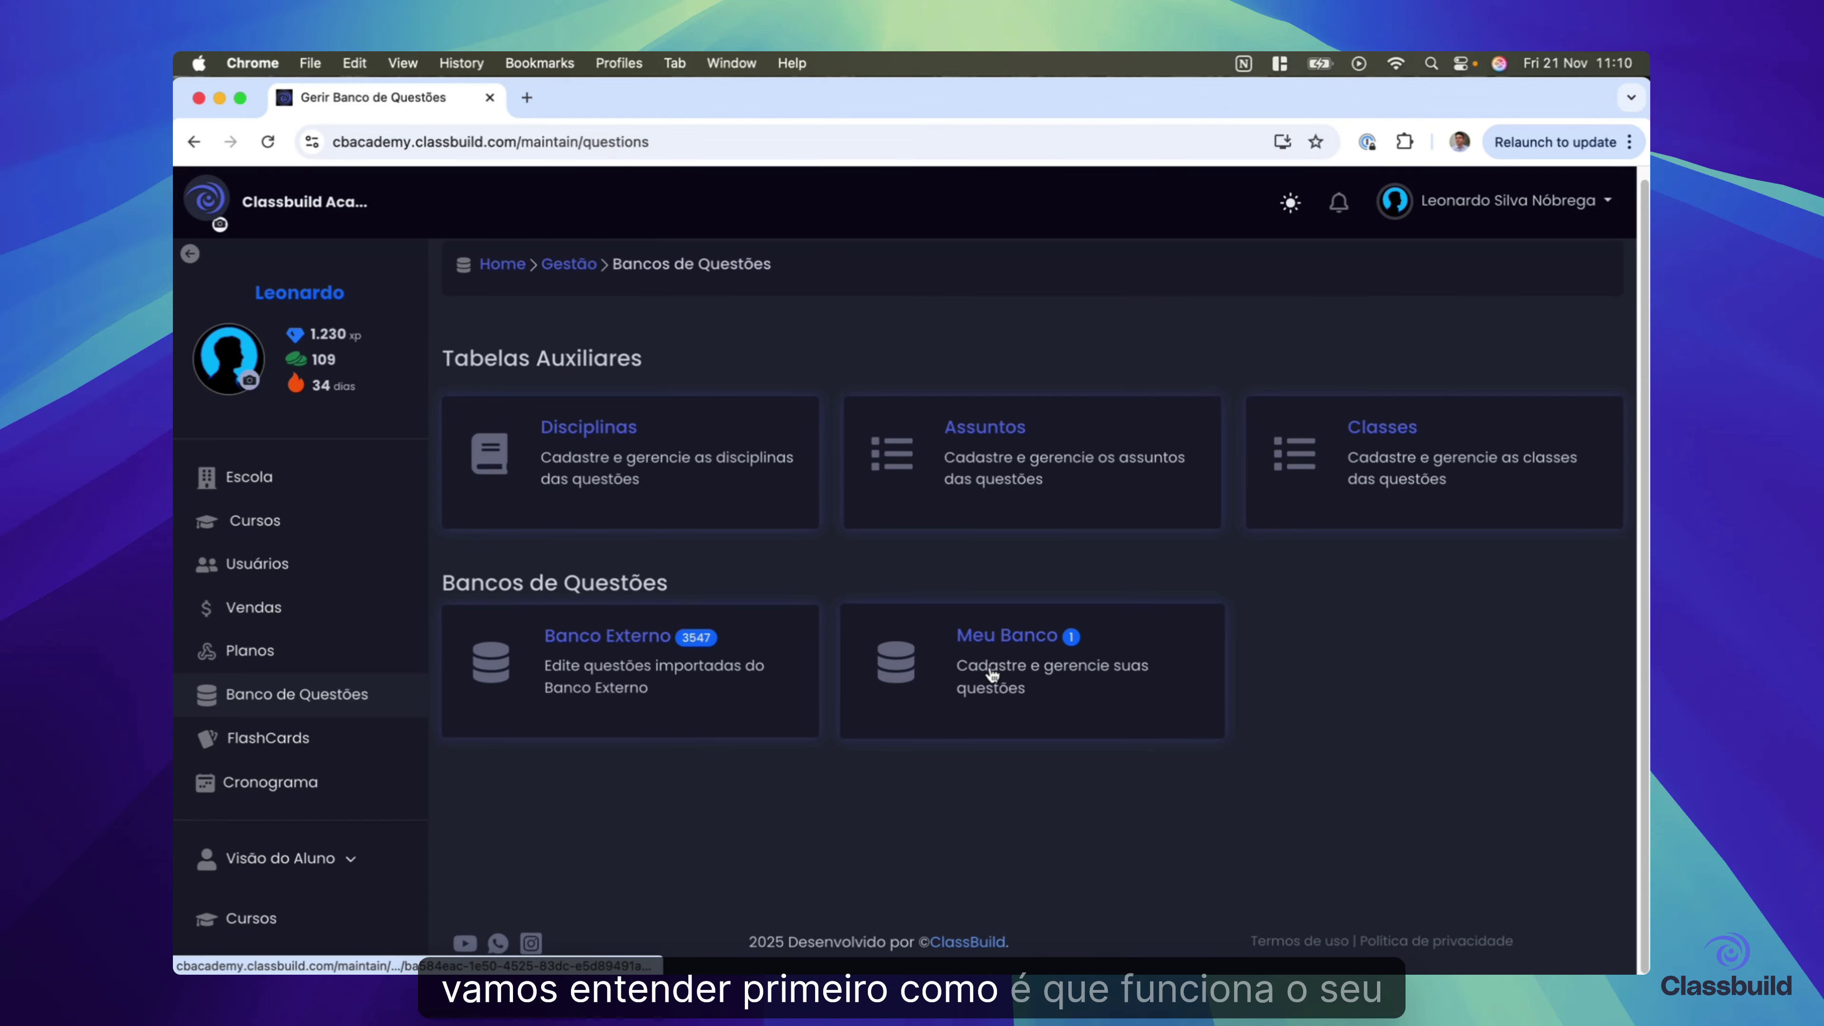
click(966, 678)
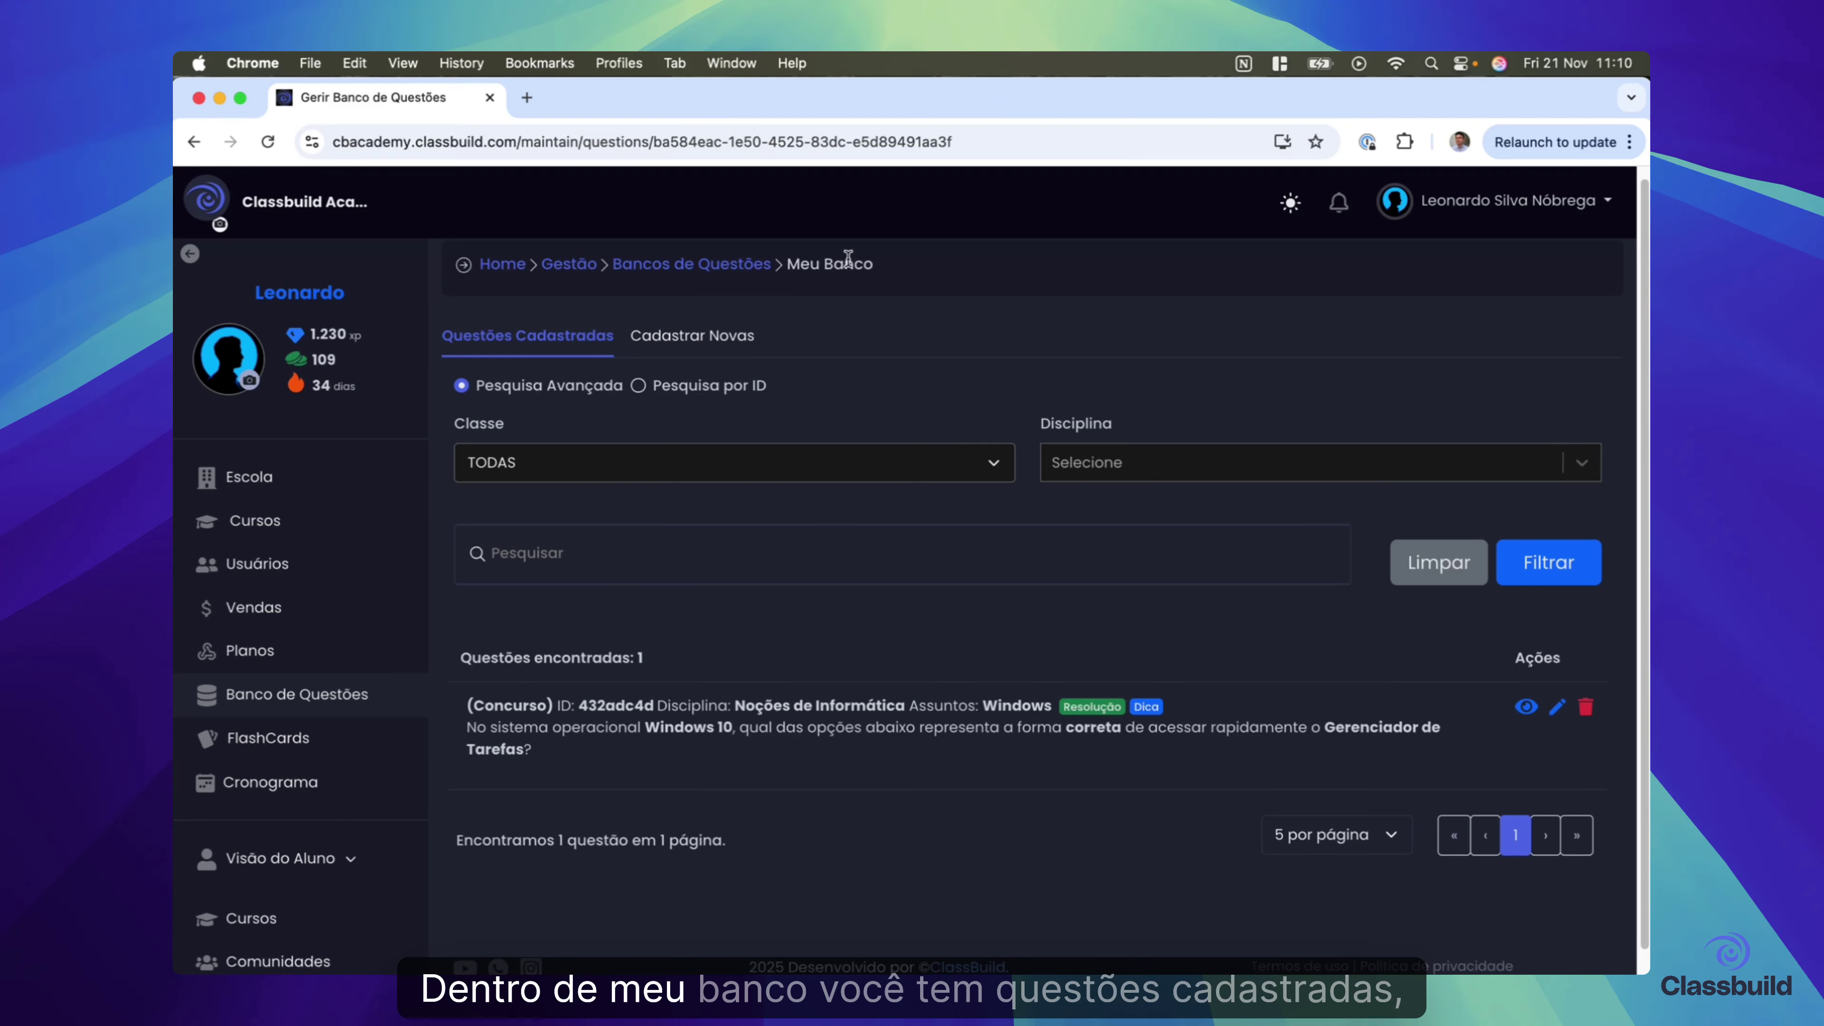
click(520, 343)
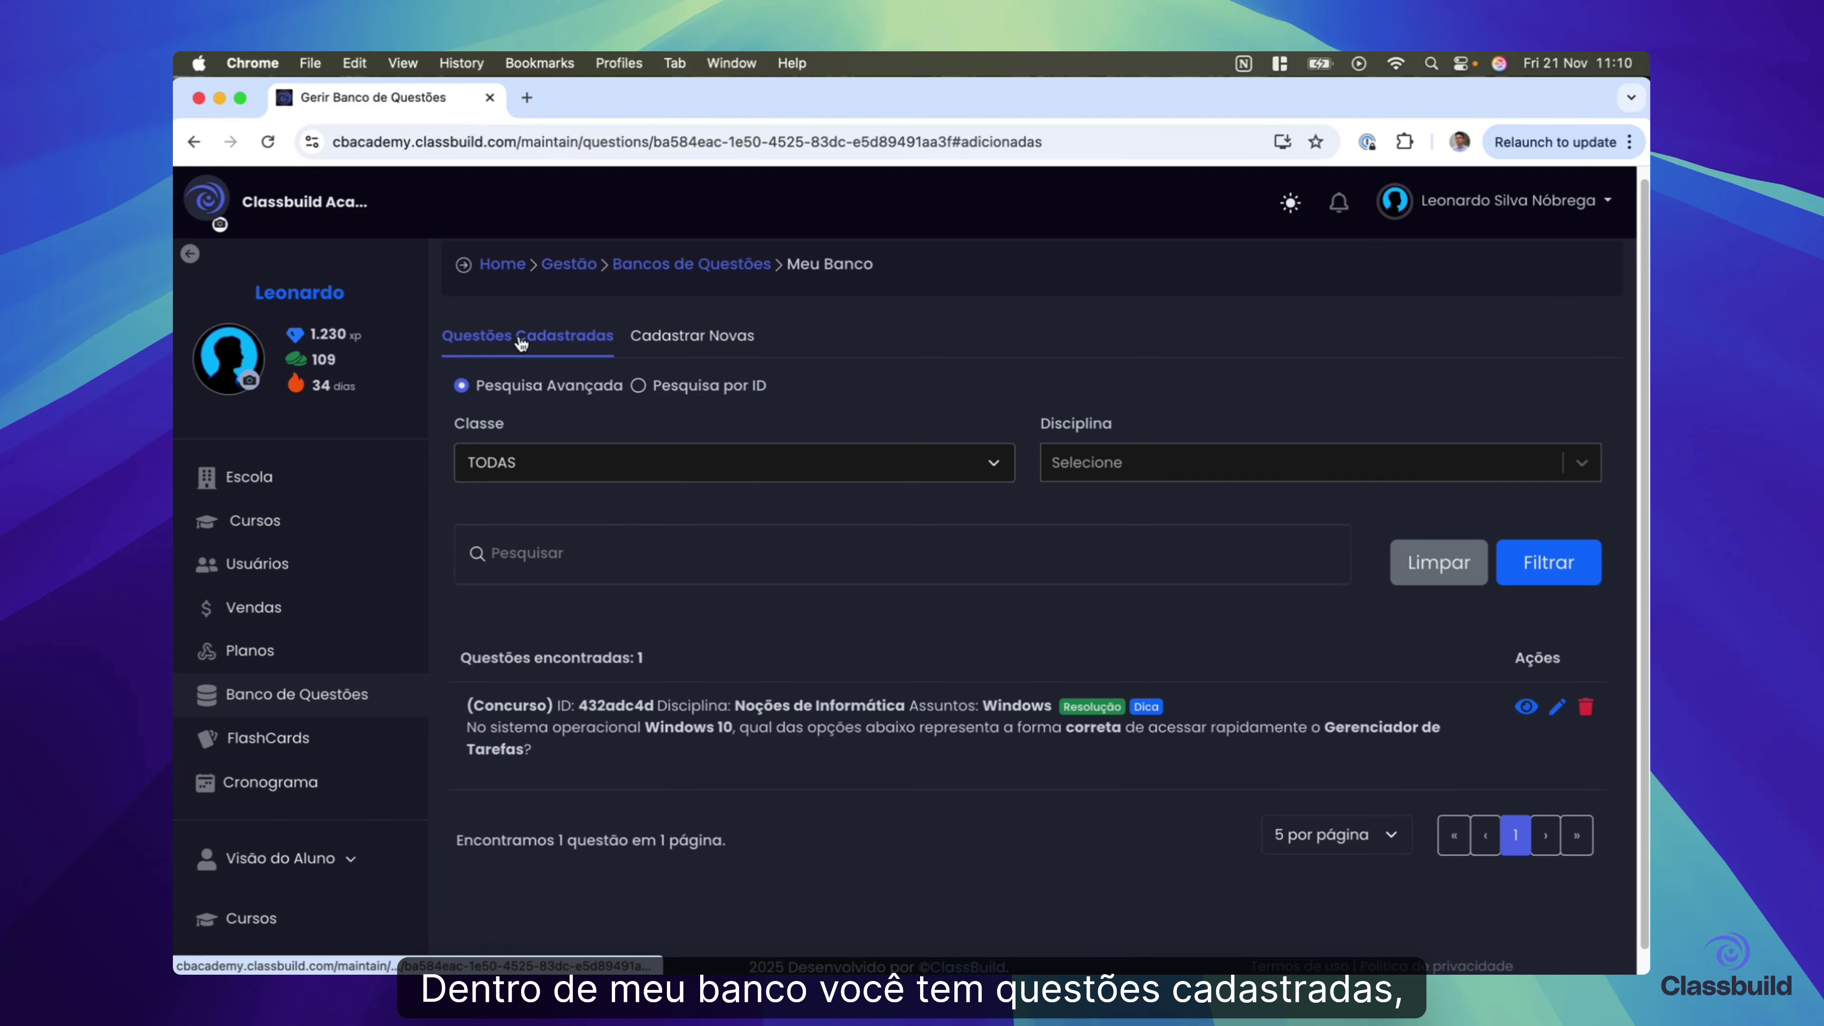
scroll(673, 727, down, 1)
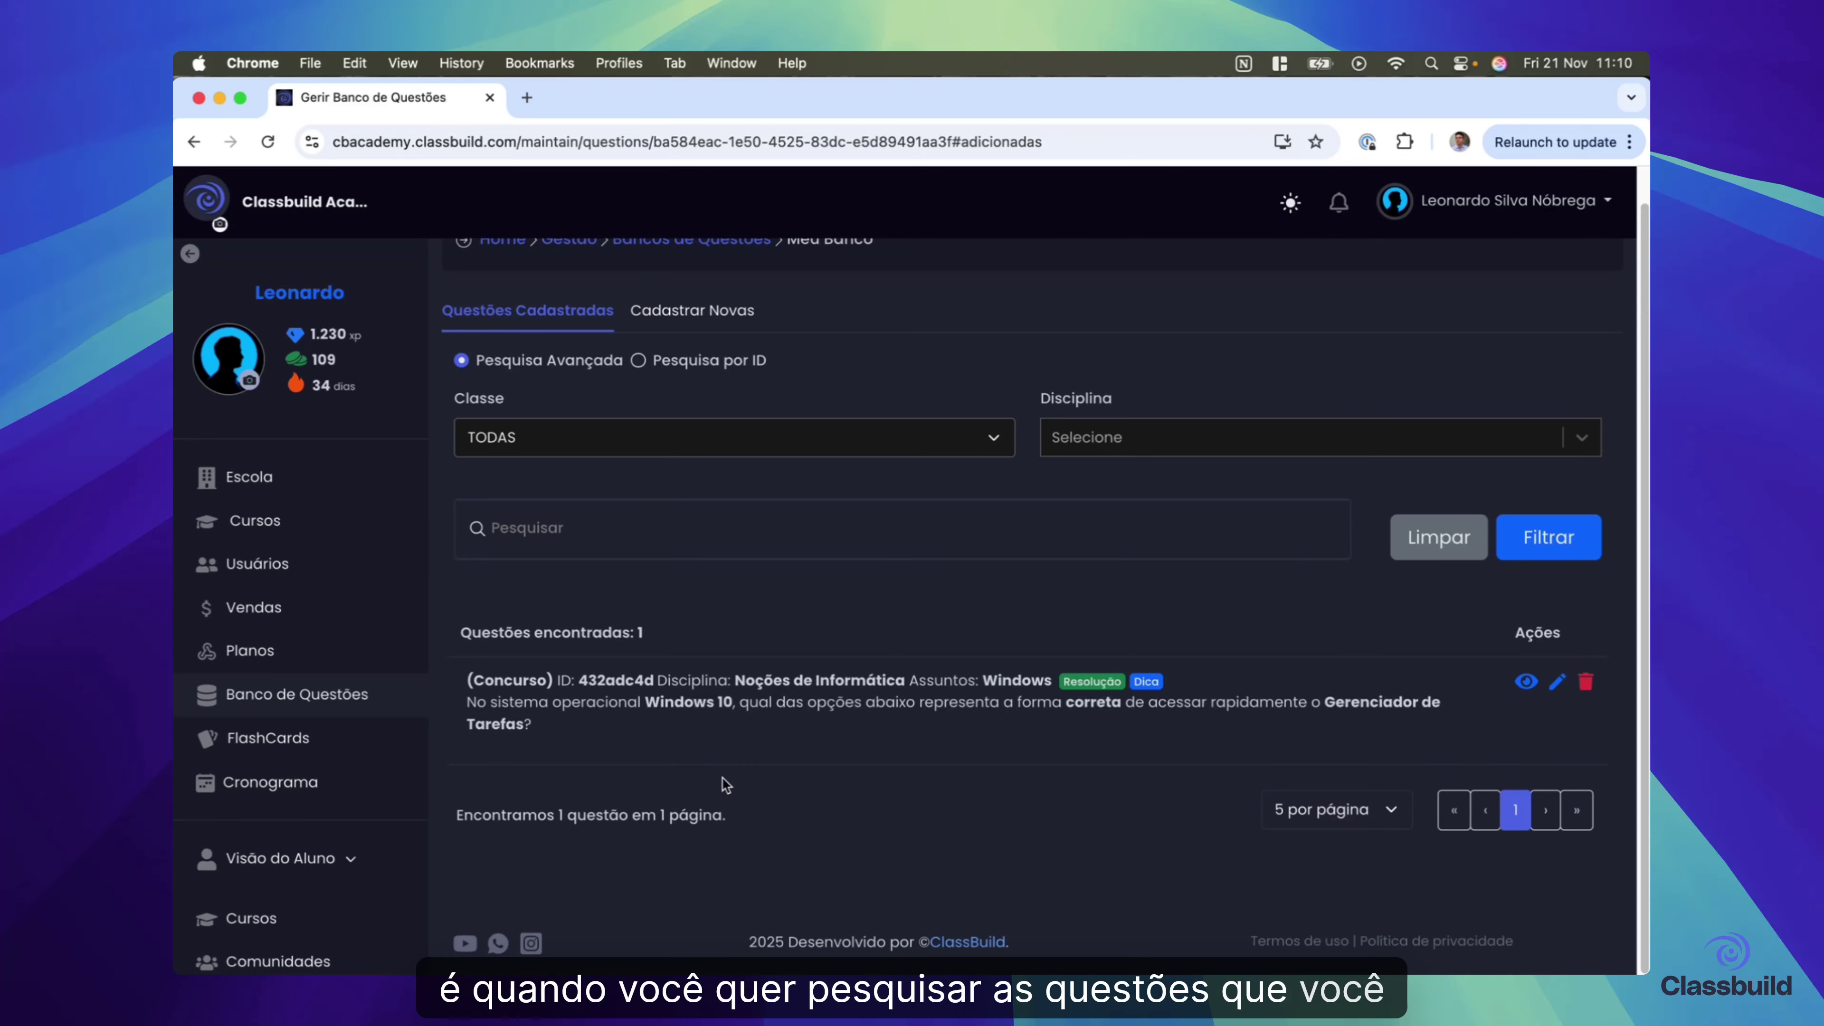
- Set the registered questions' filters to the discipline Noções de Informática and the subject Ataques
click(1158, 433)
click(1096, 485)
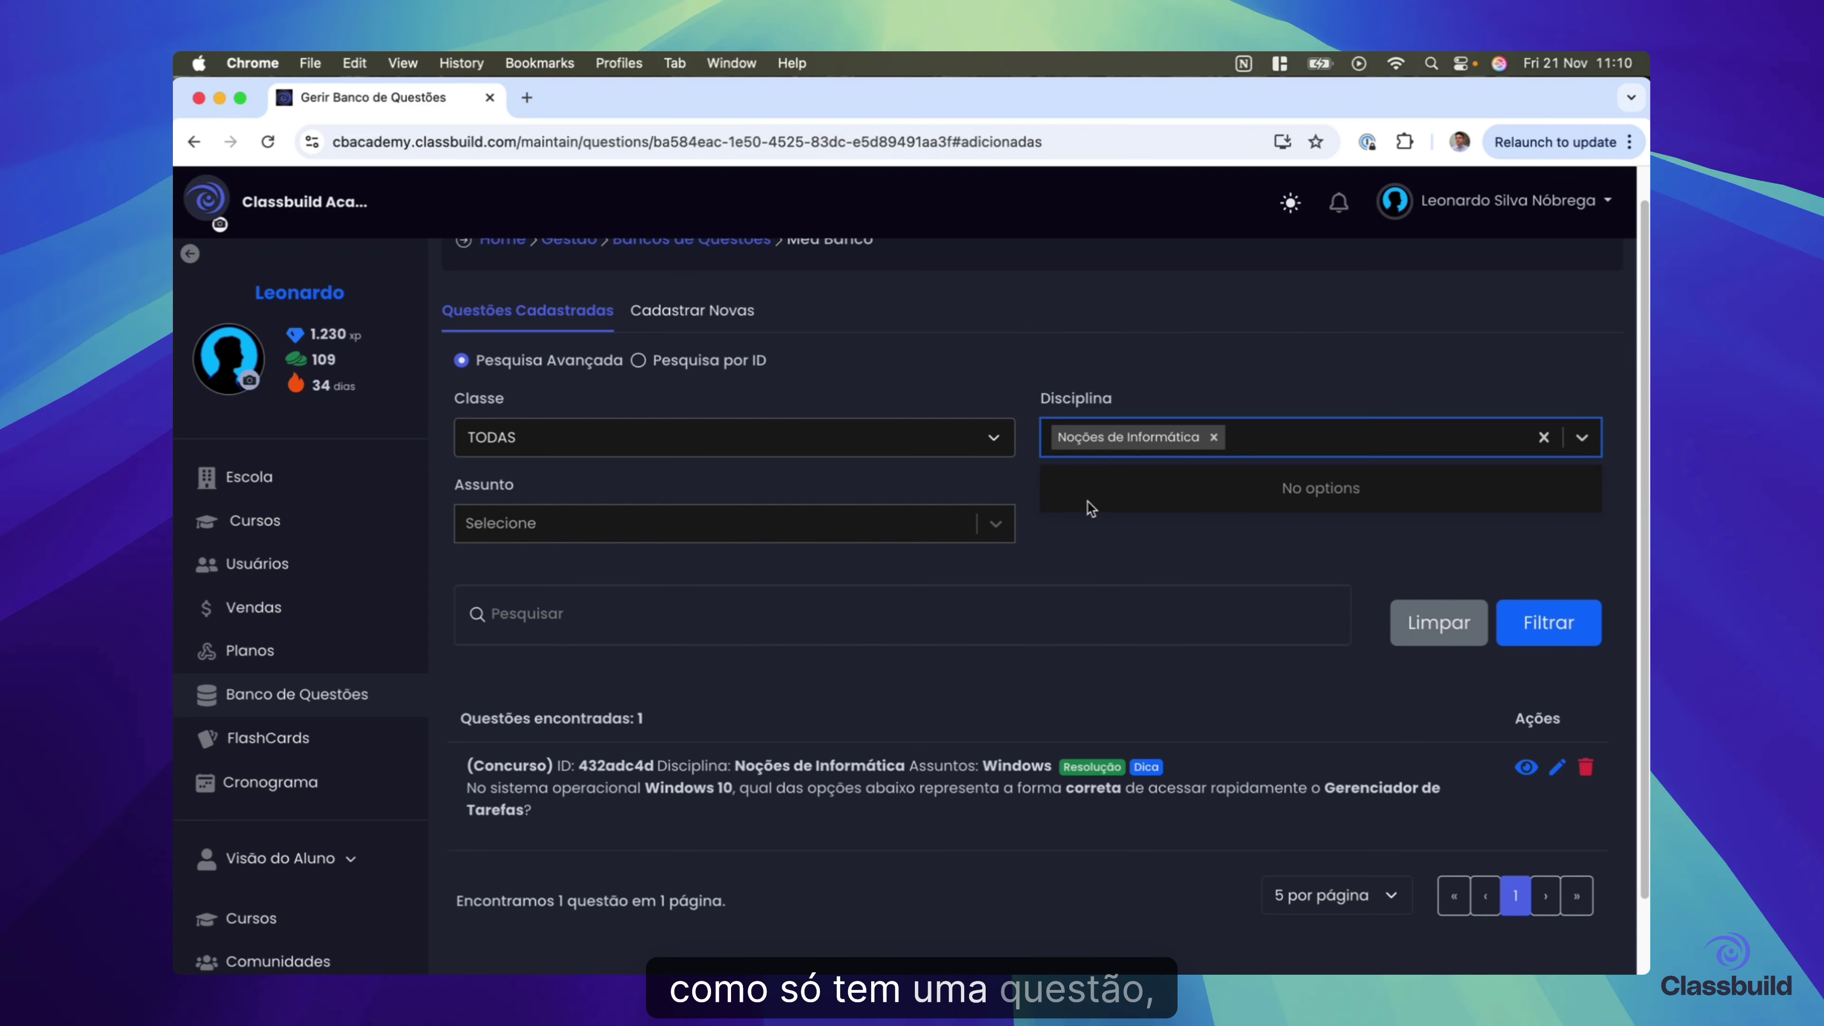
click(1122, 540)
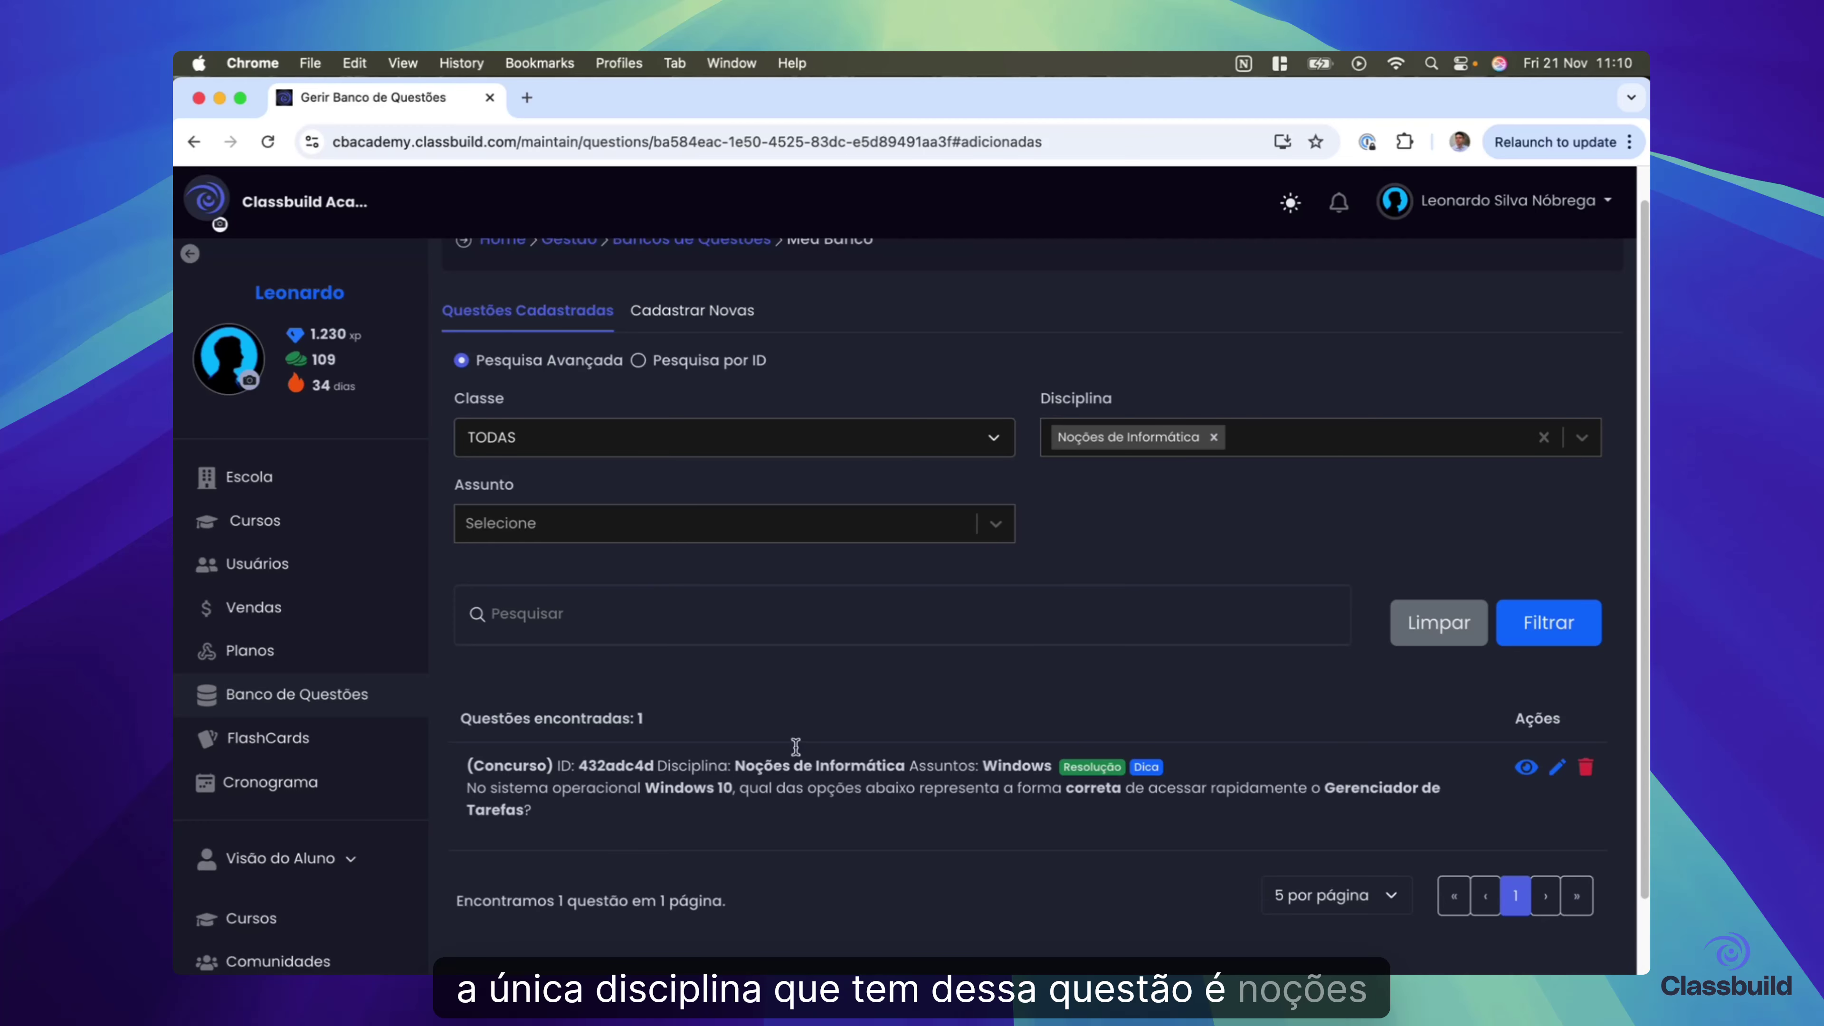
click(853, 536)
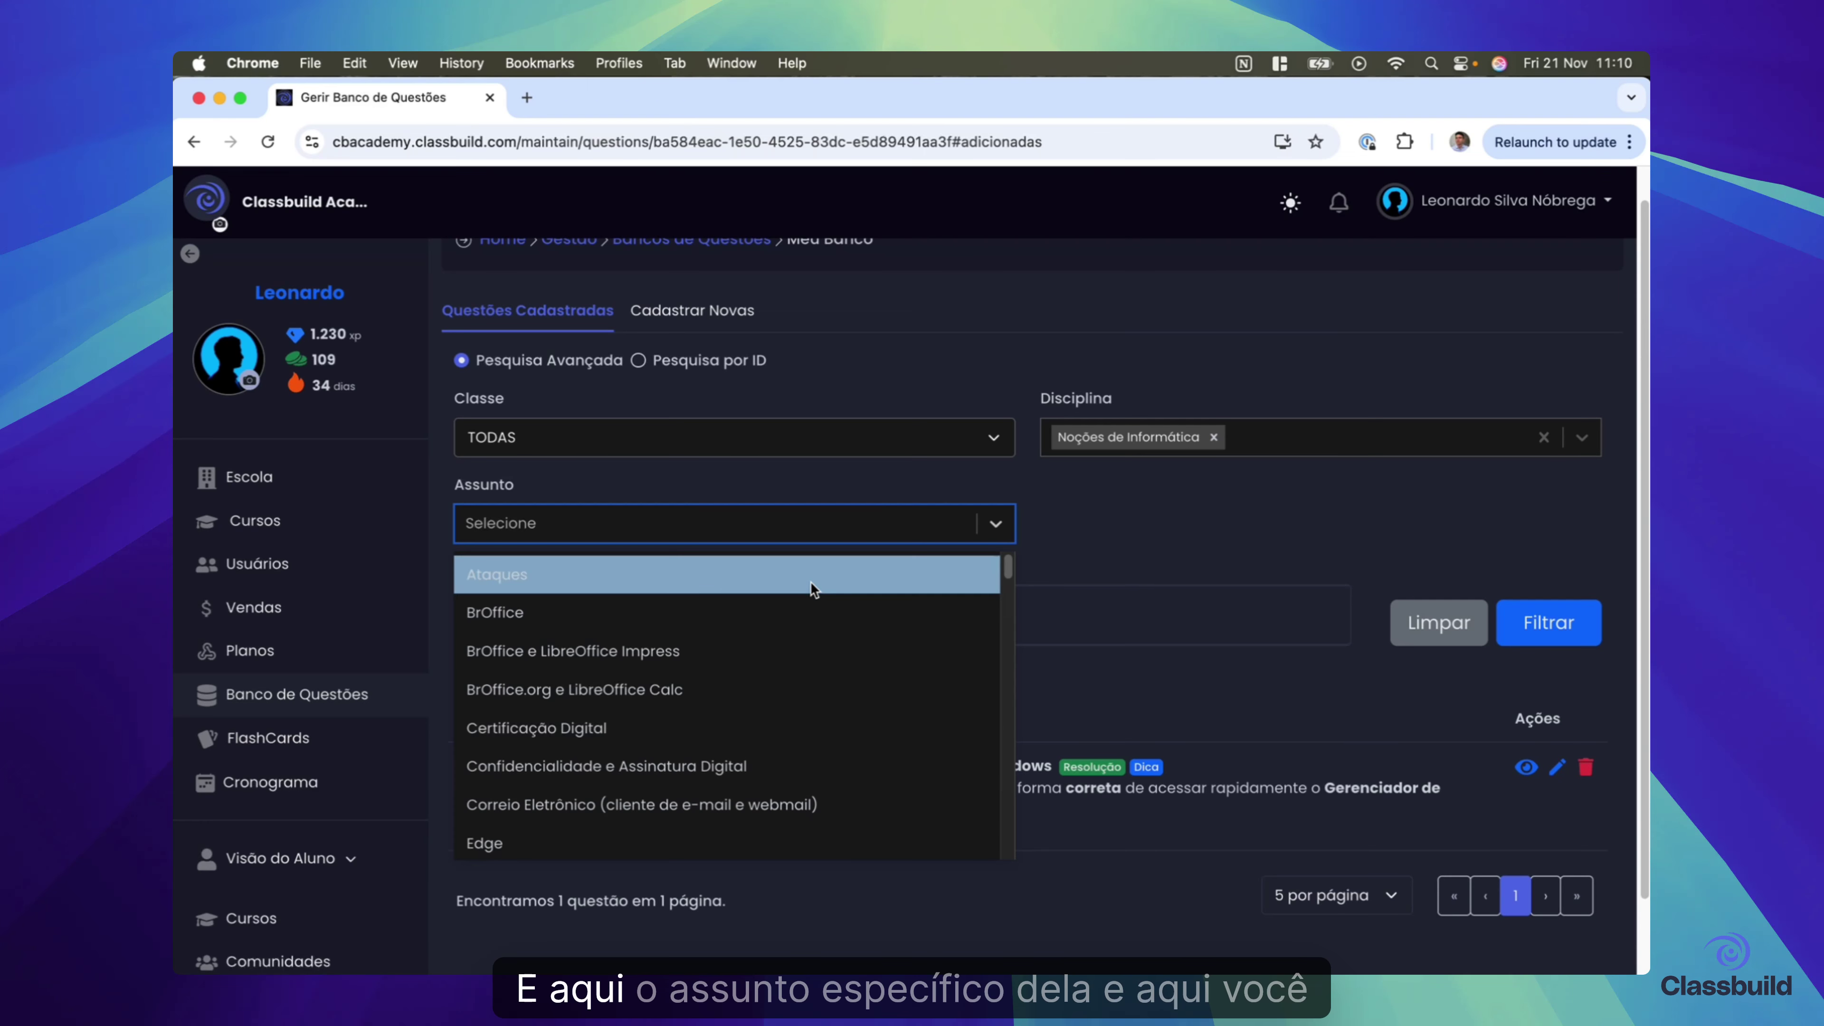
click(876, 579)
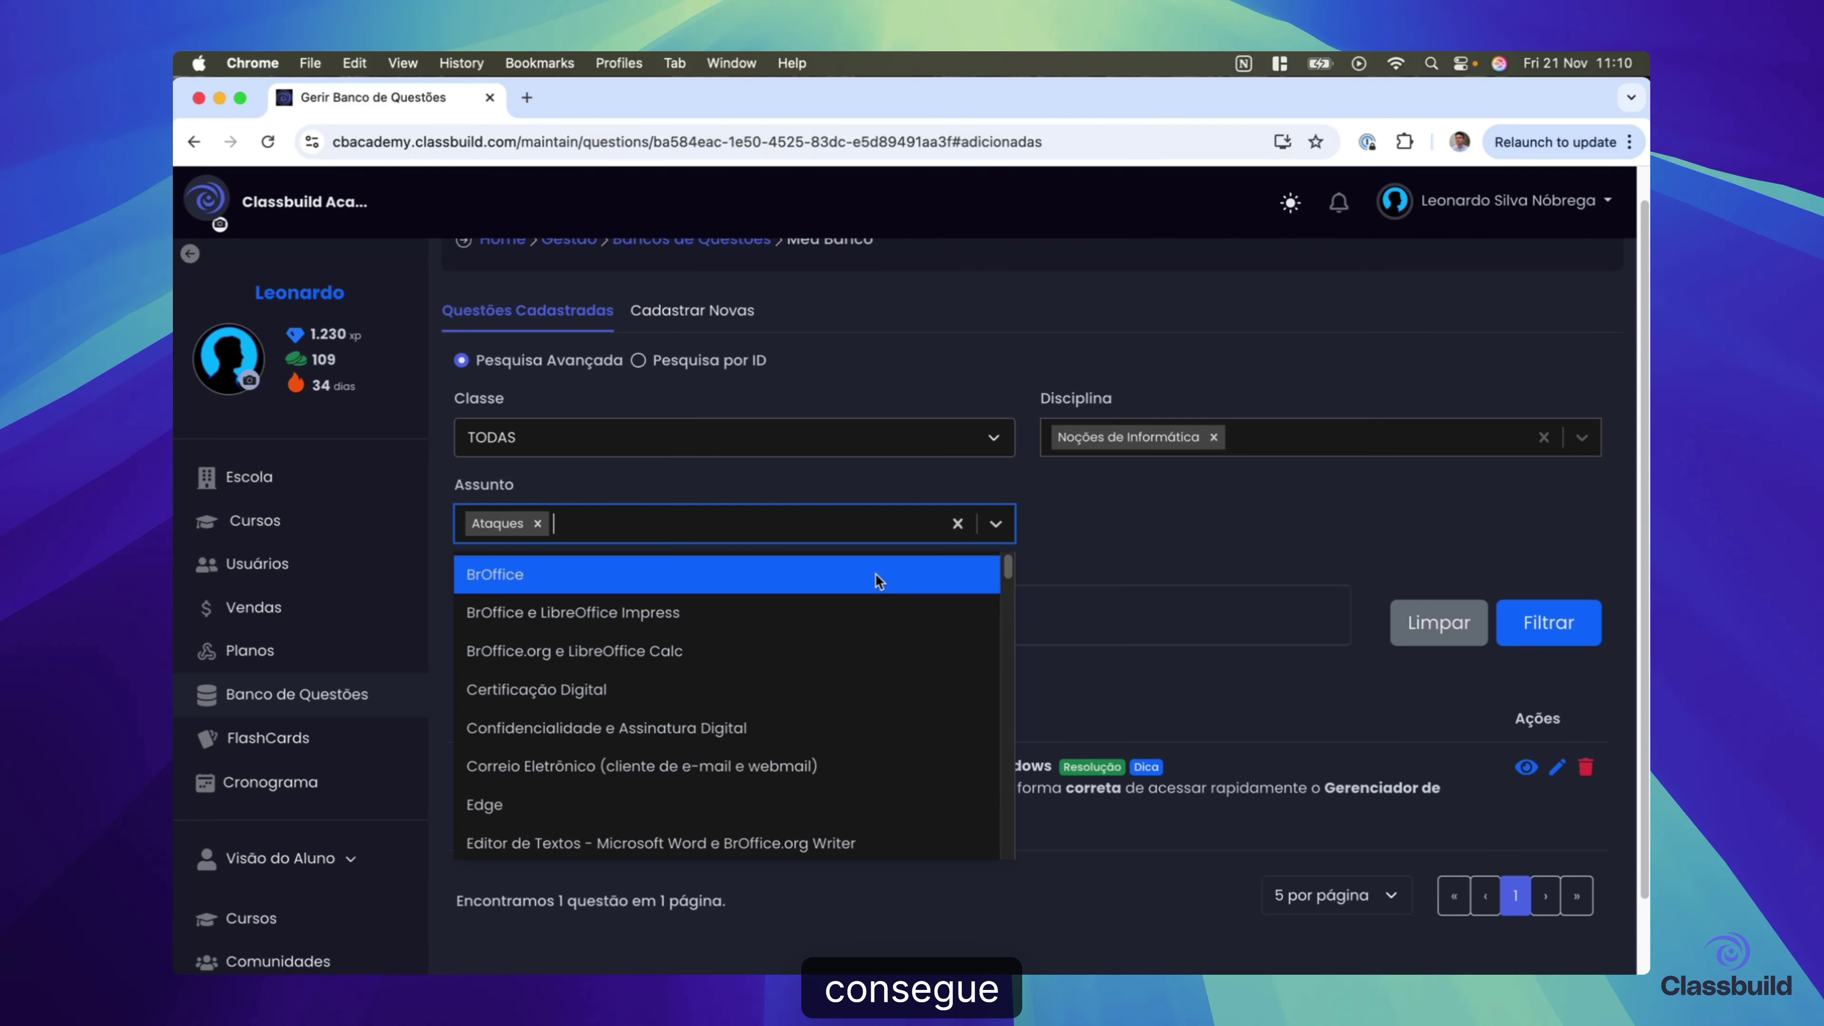
- Filter the registered questions by the subject Ataques, and again with the subject cleared and only the discipline Noções de Informática
click(1091, 568)
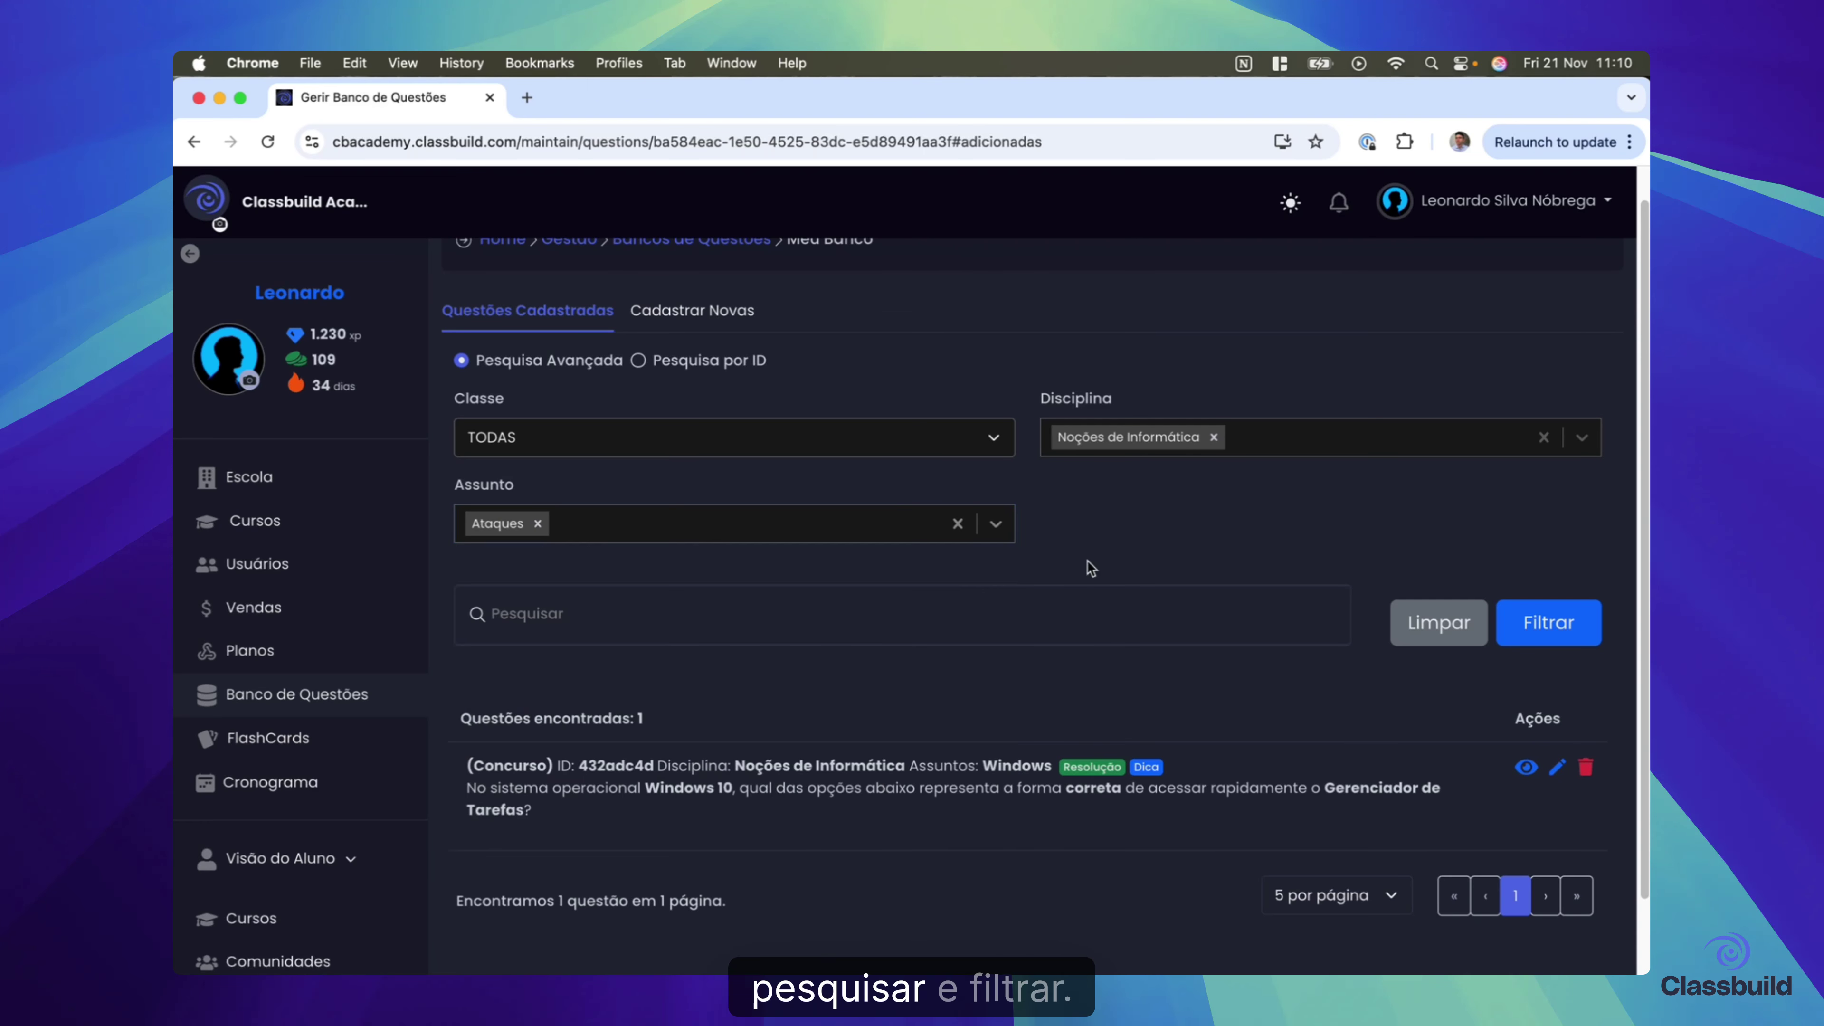
click(1563, 637)
click(955, 553)
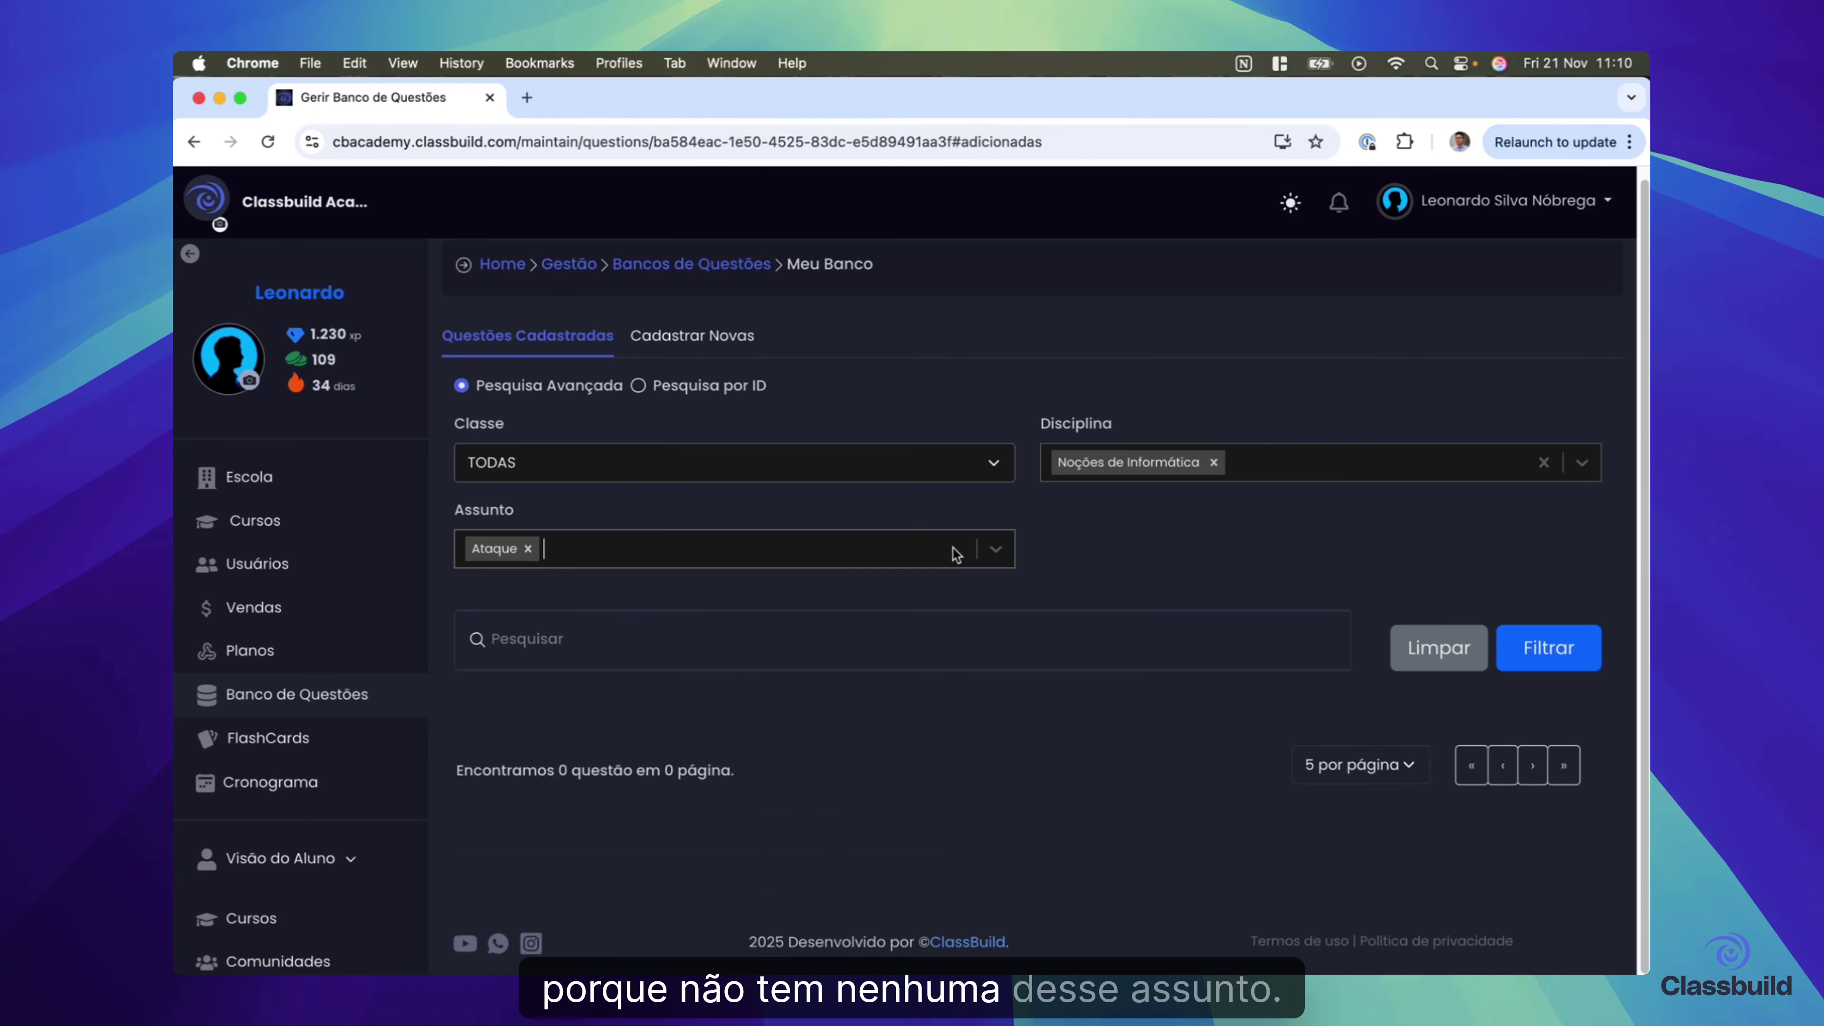
click(955, 550)
click(1535, 645)
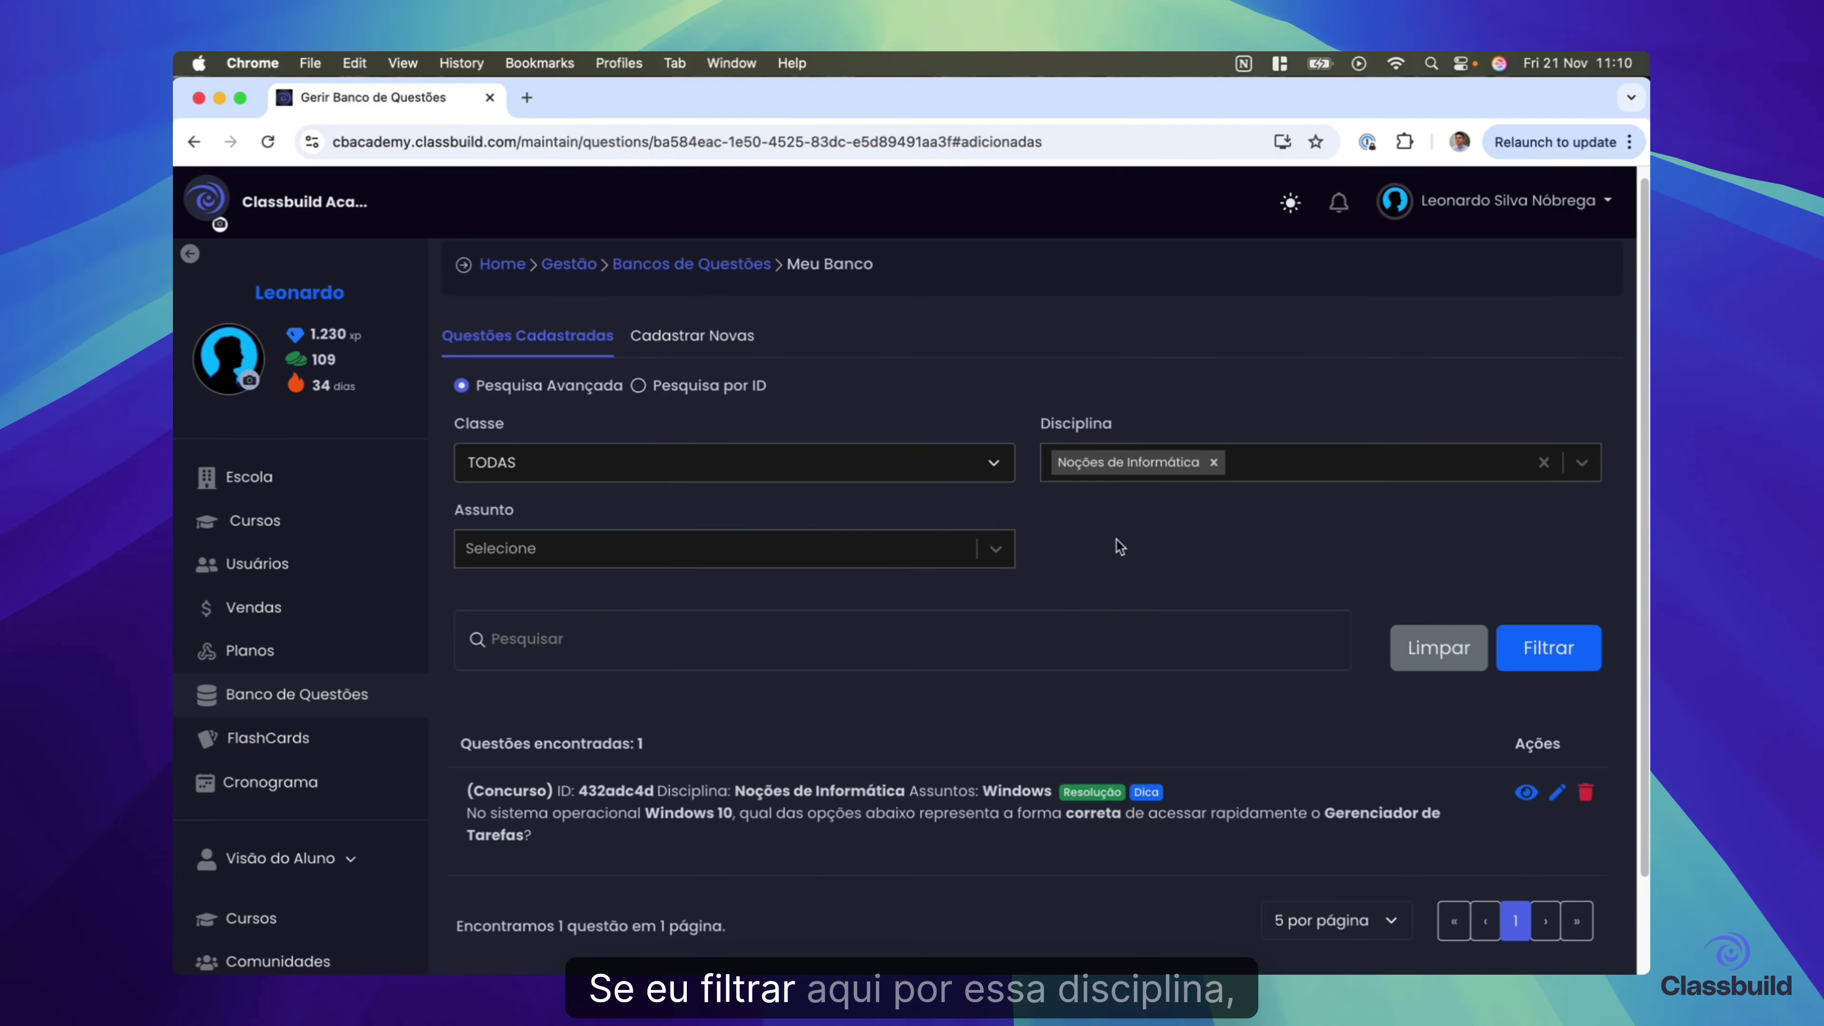
scroll(596, 693, down, 3)
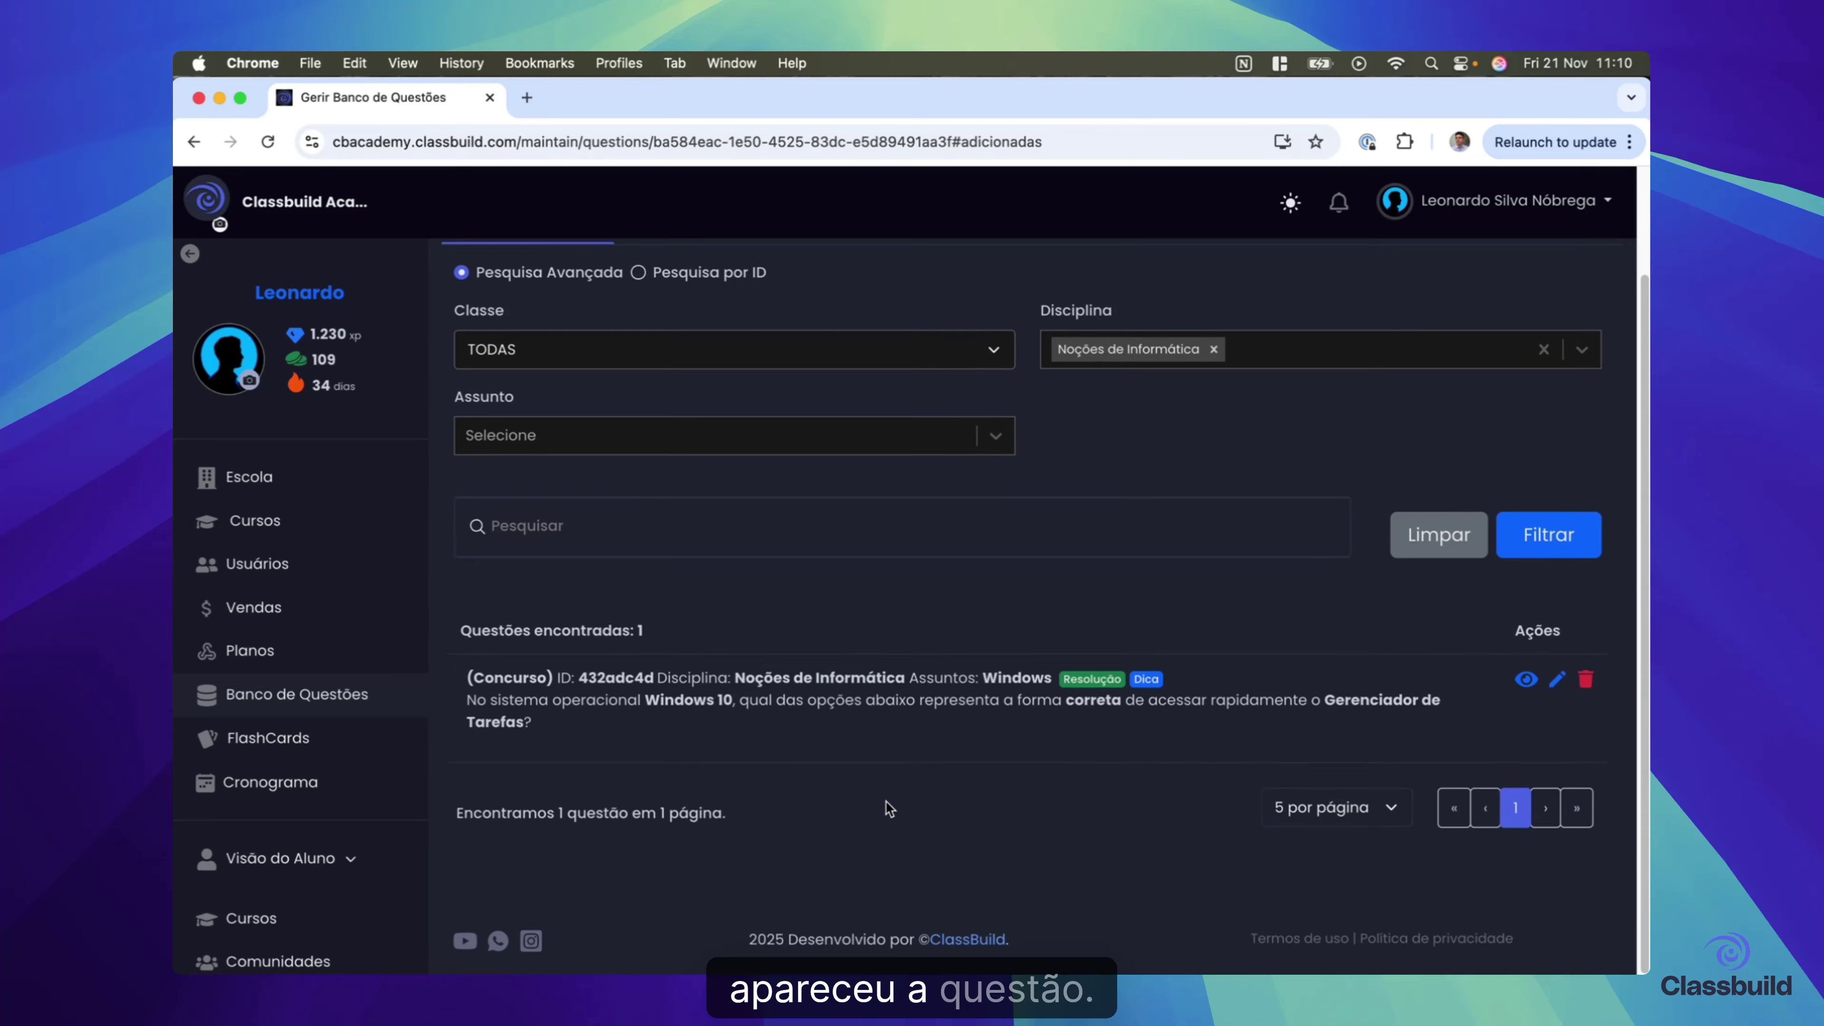
- Search the registered questions by ID, using the listed Windows 10 question's ID 432adc4d
scroll(601, 680, up, 2)
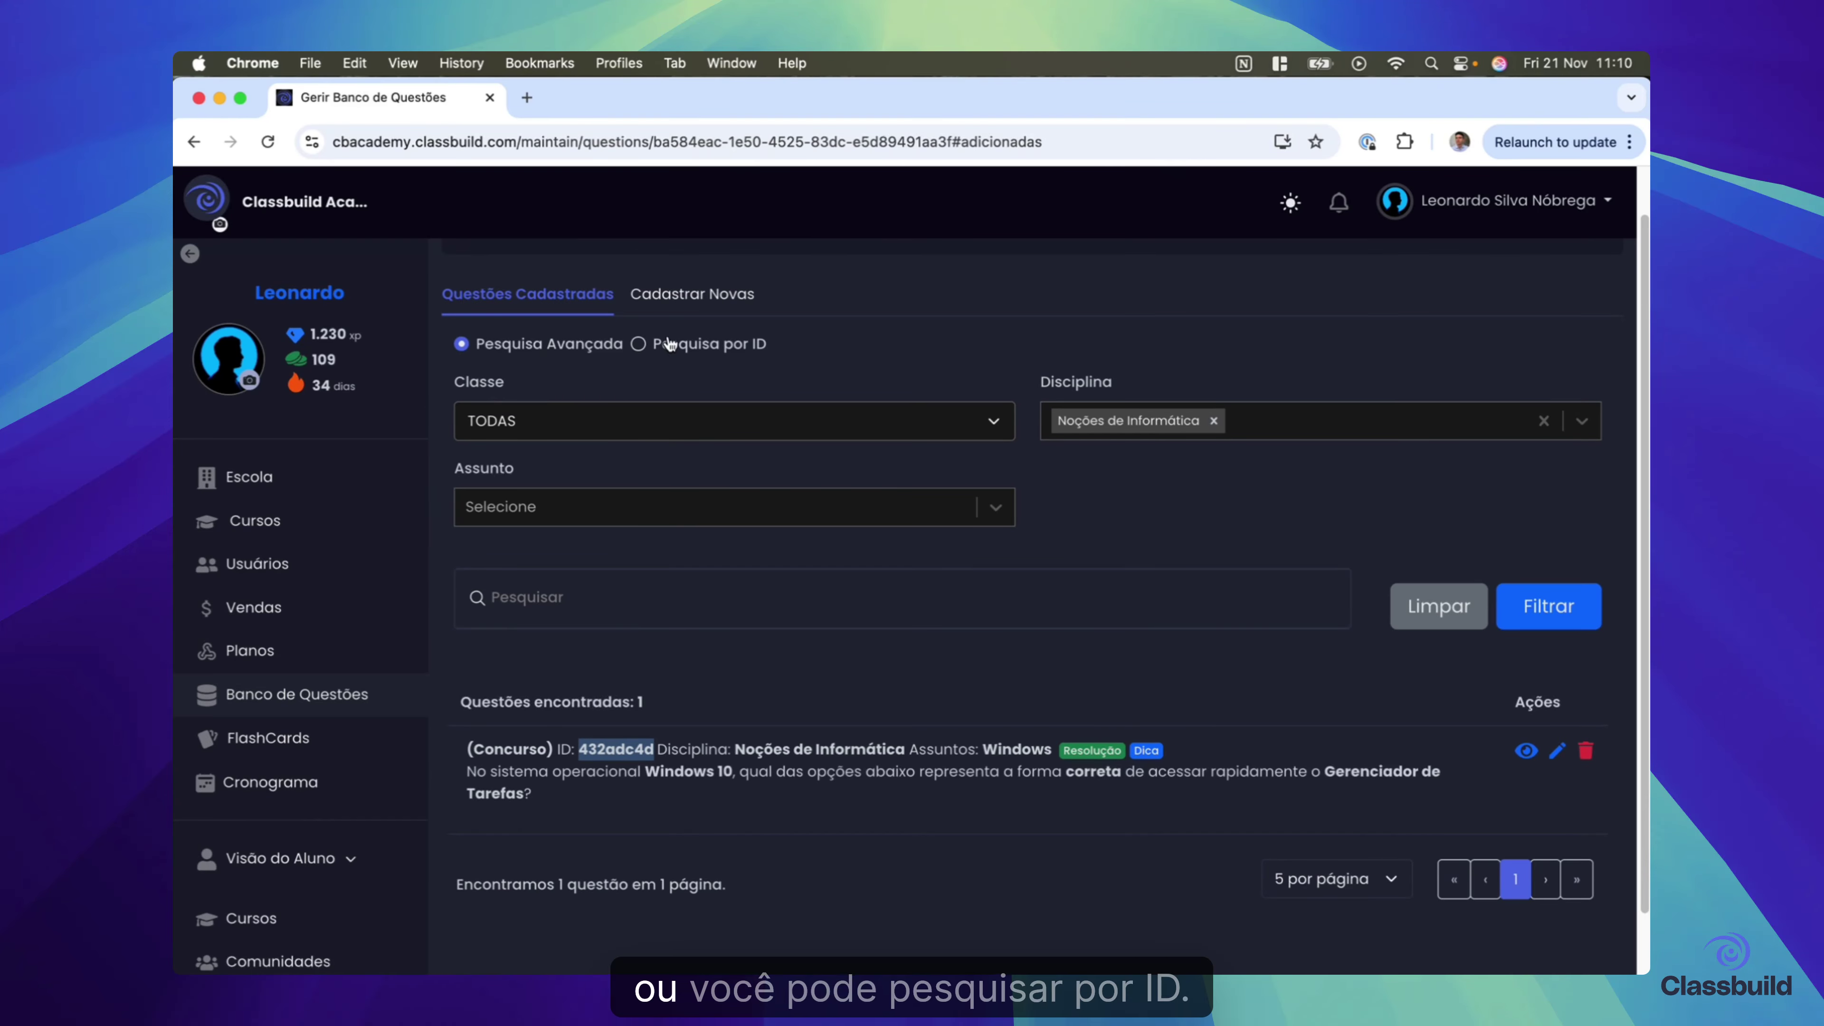
click(638, 344)
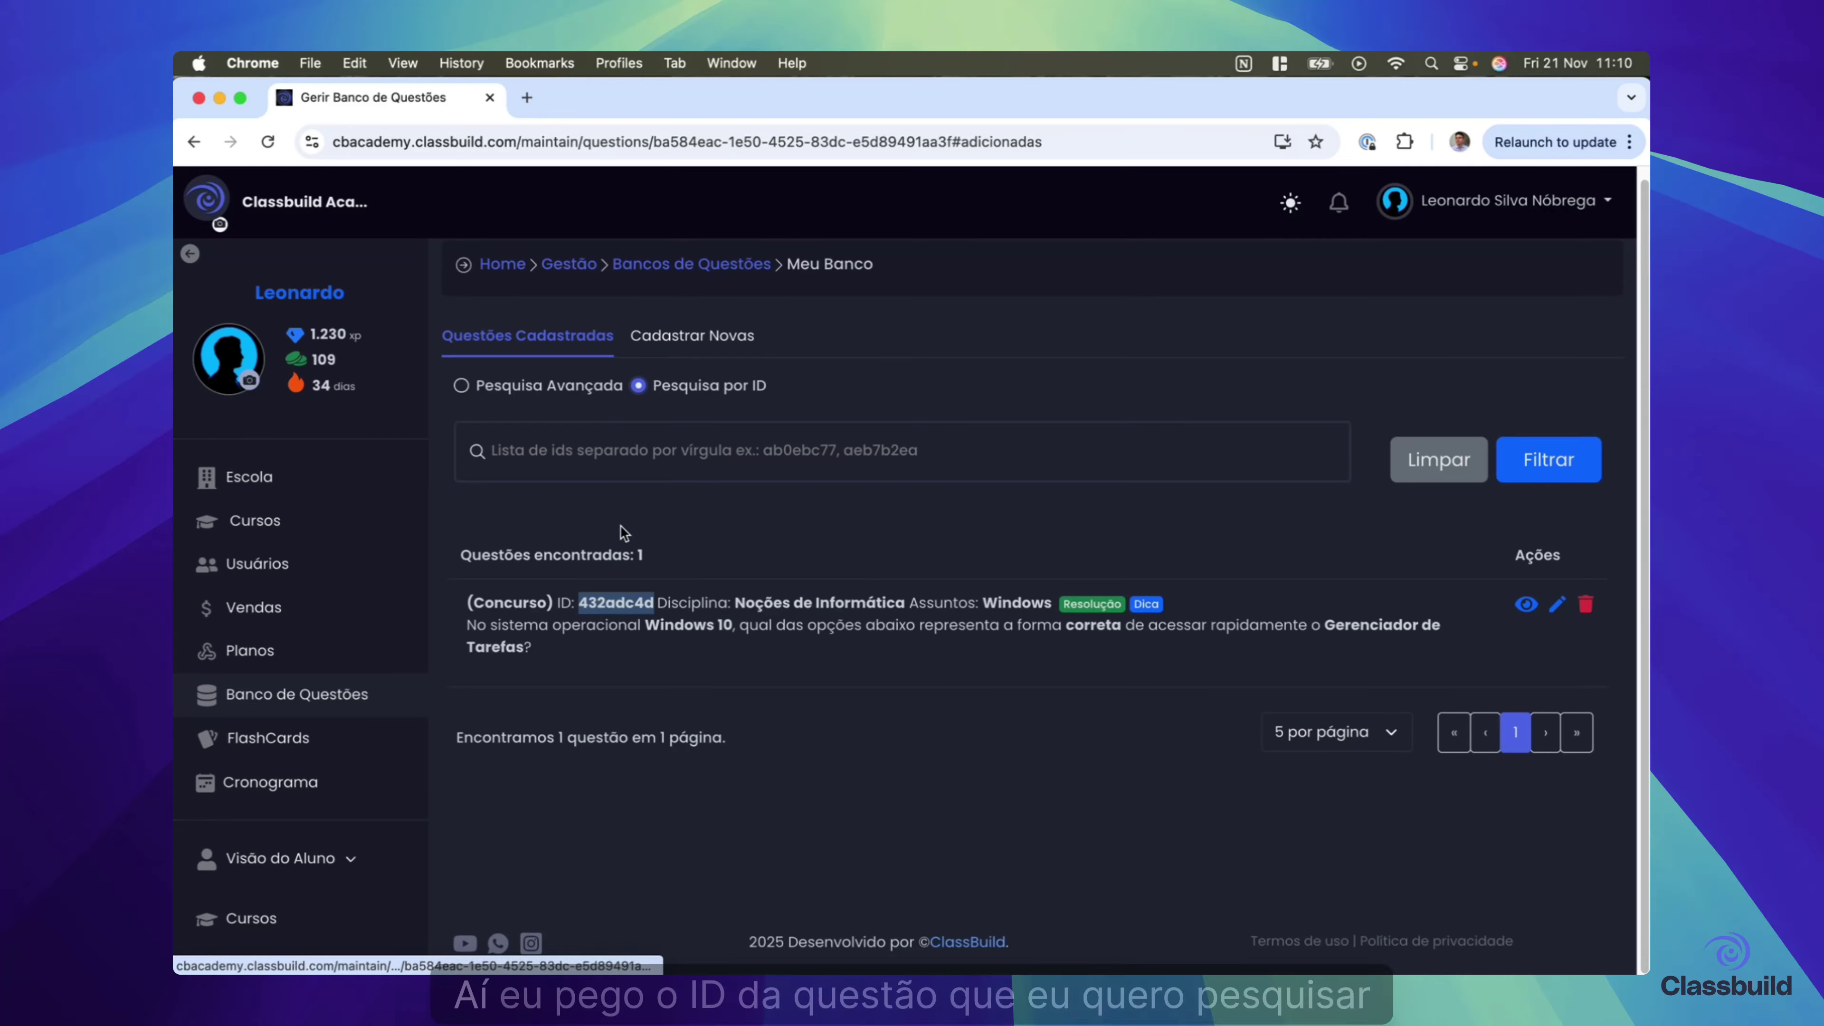
double_click(623, 602)
key(super+c)
click(682, 454)
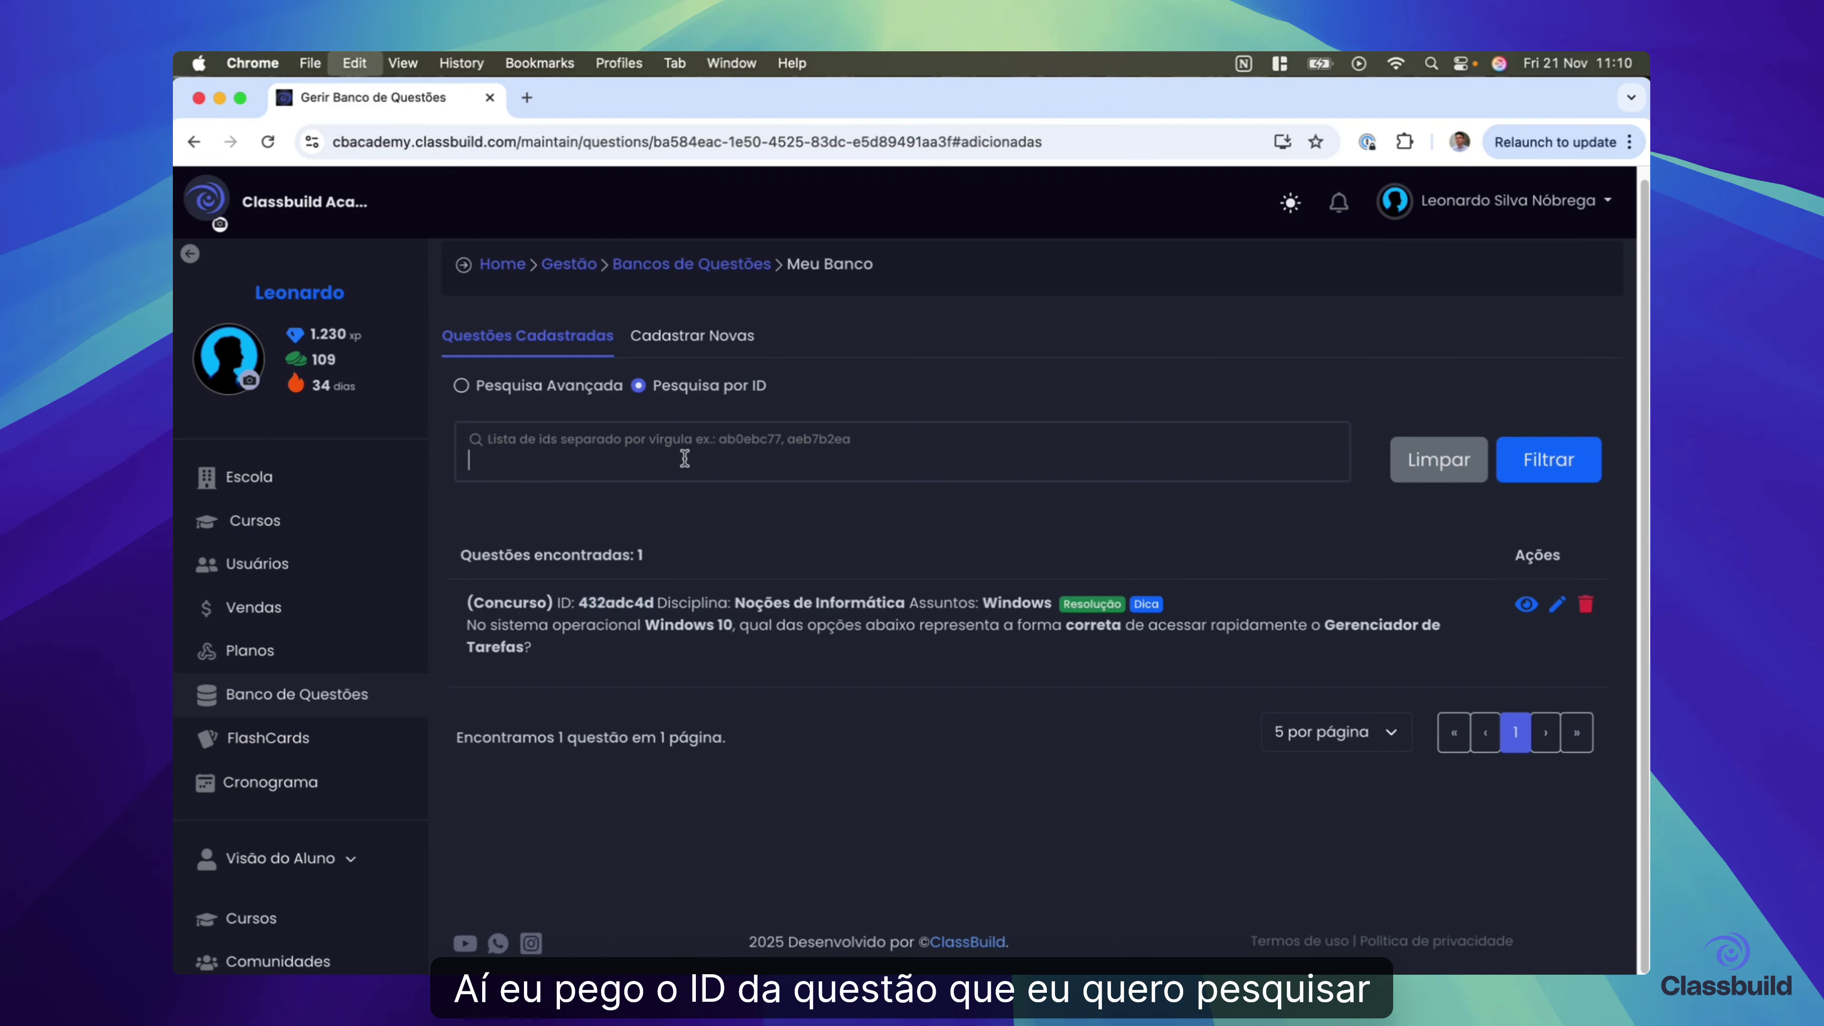
key(super+v)
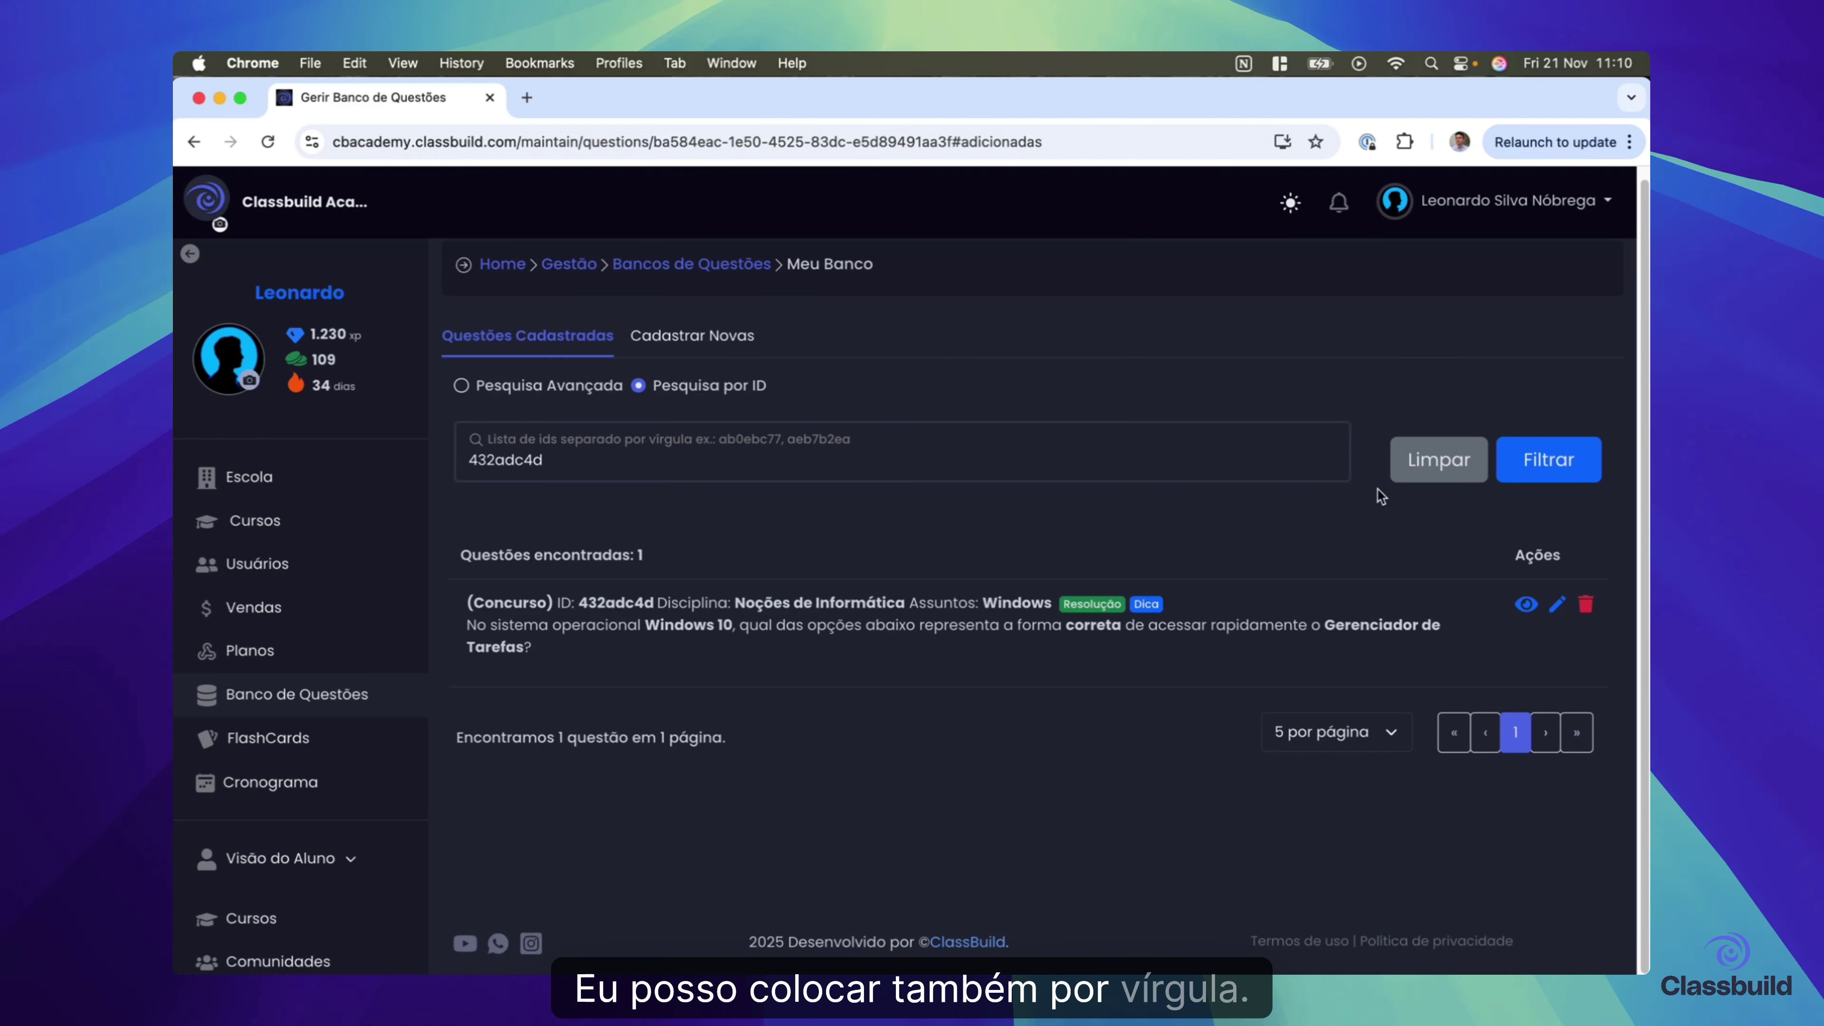
click(1548, 465)
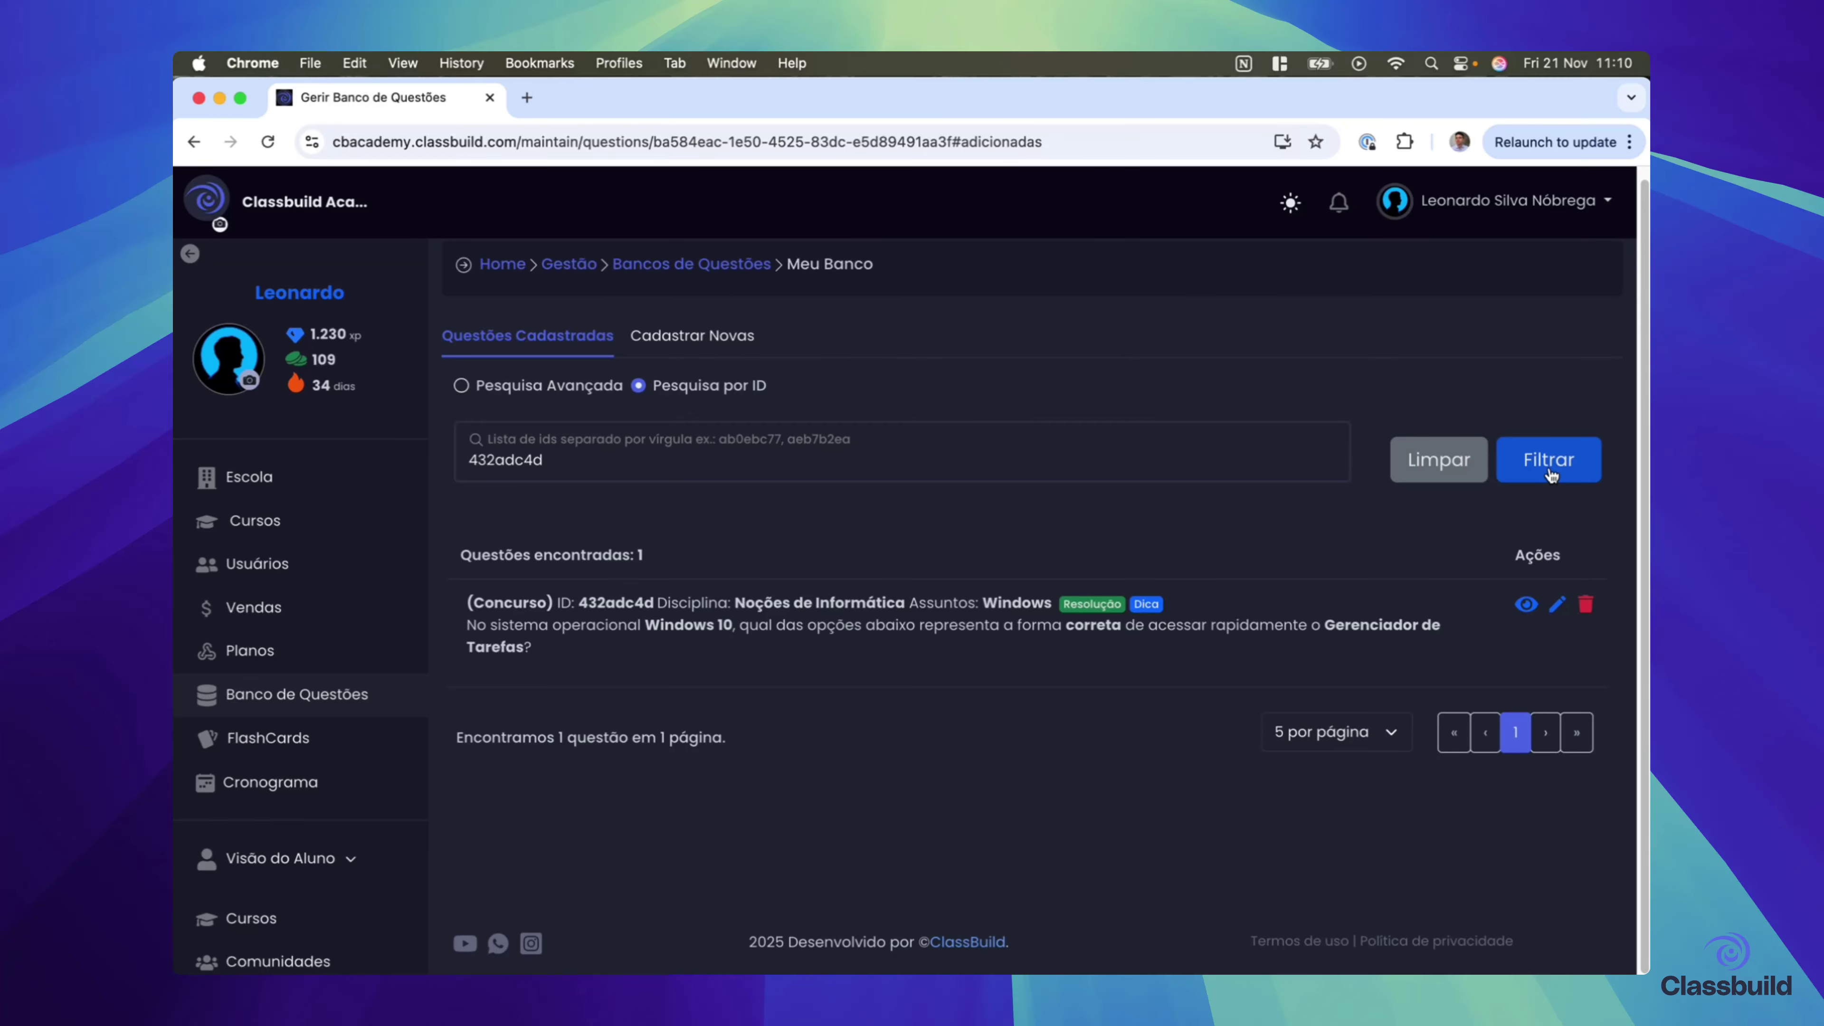
scroll(723, 389, up, 1)
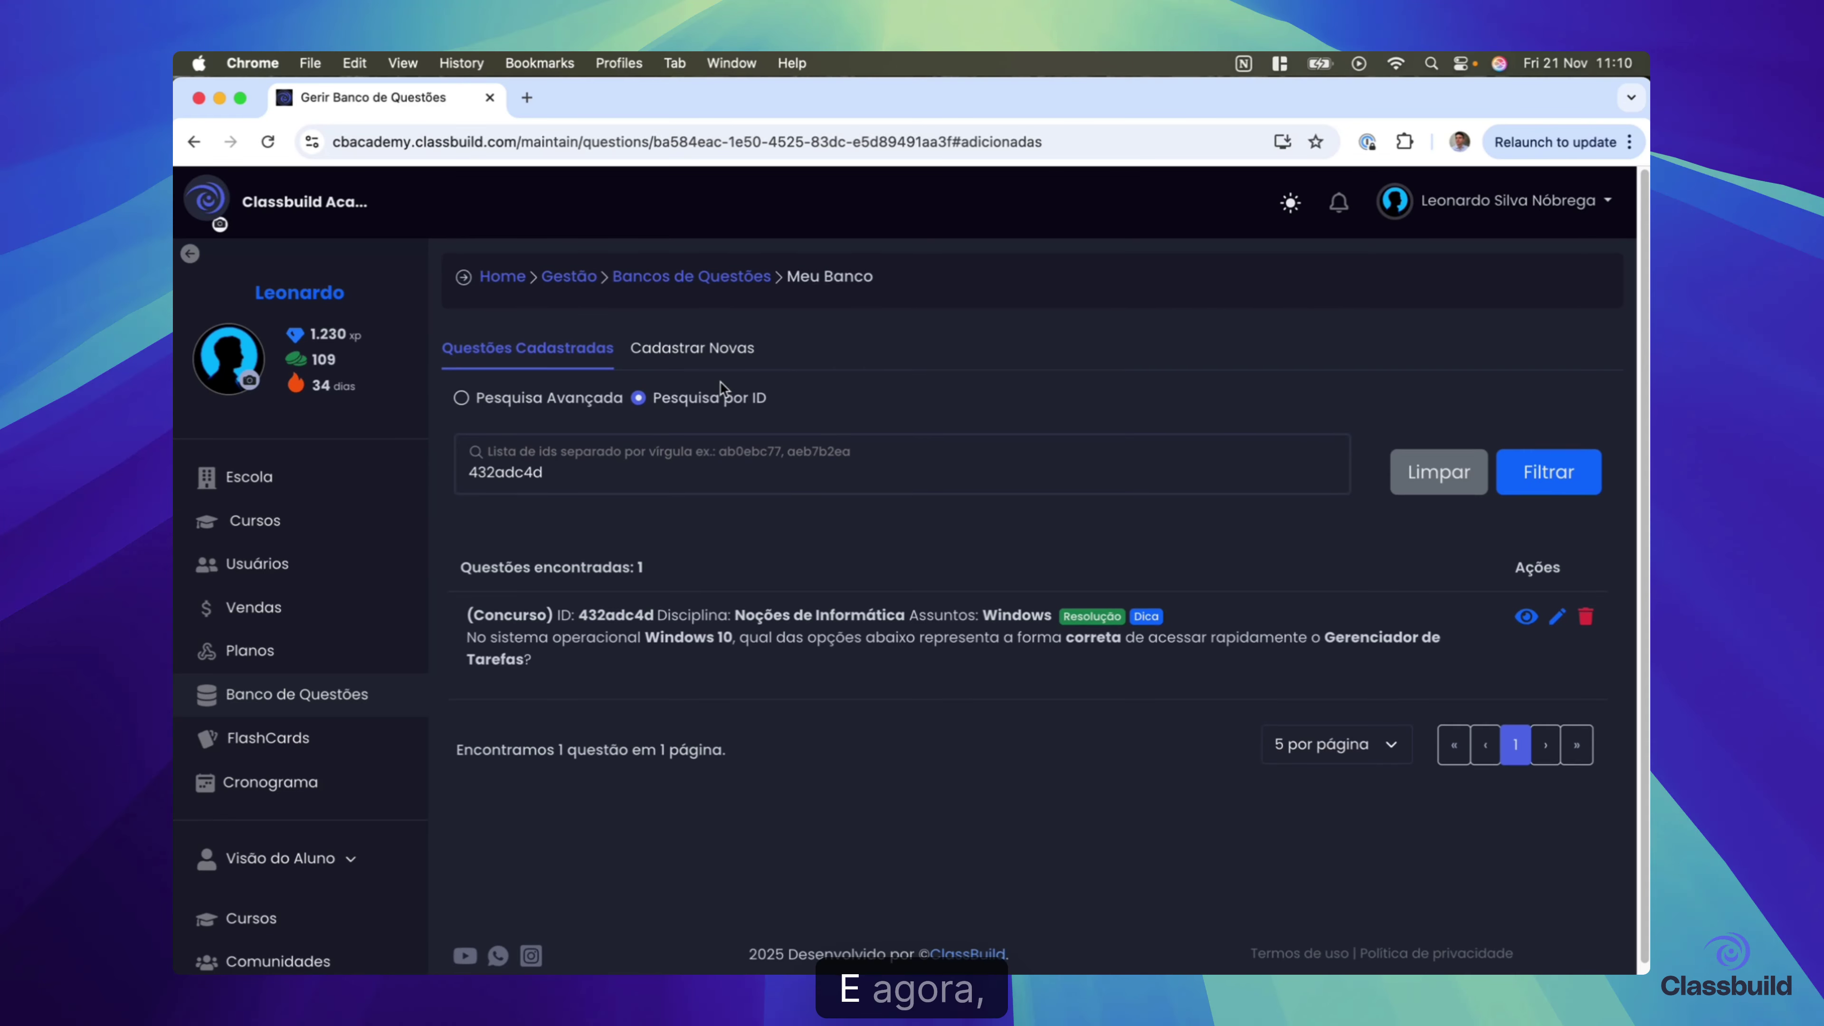
- Start a new question in Meu Banco with type Múltipla Escolha, class enem and correct alternative c
click(707, 354)
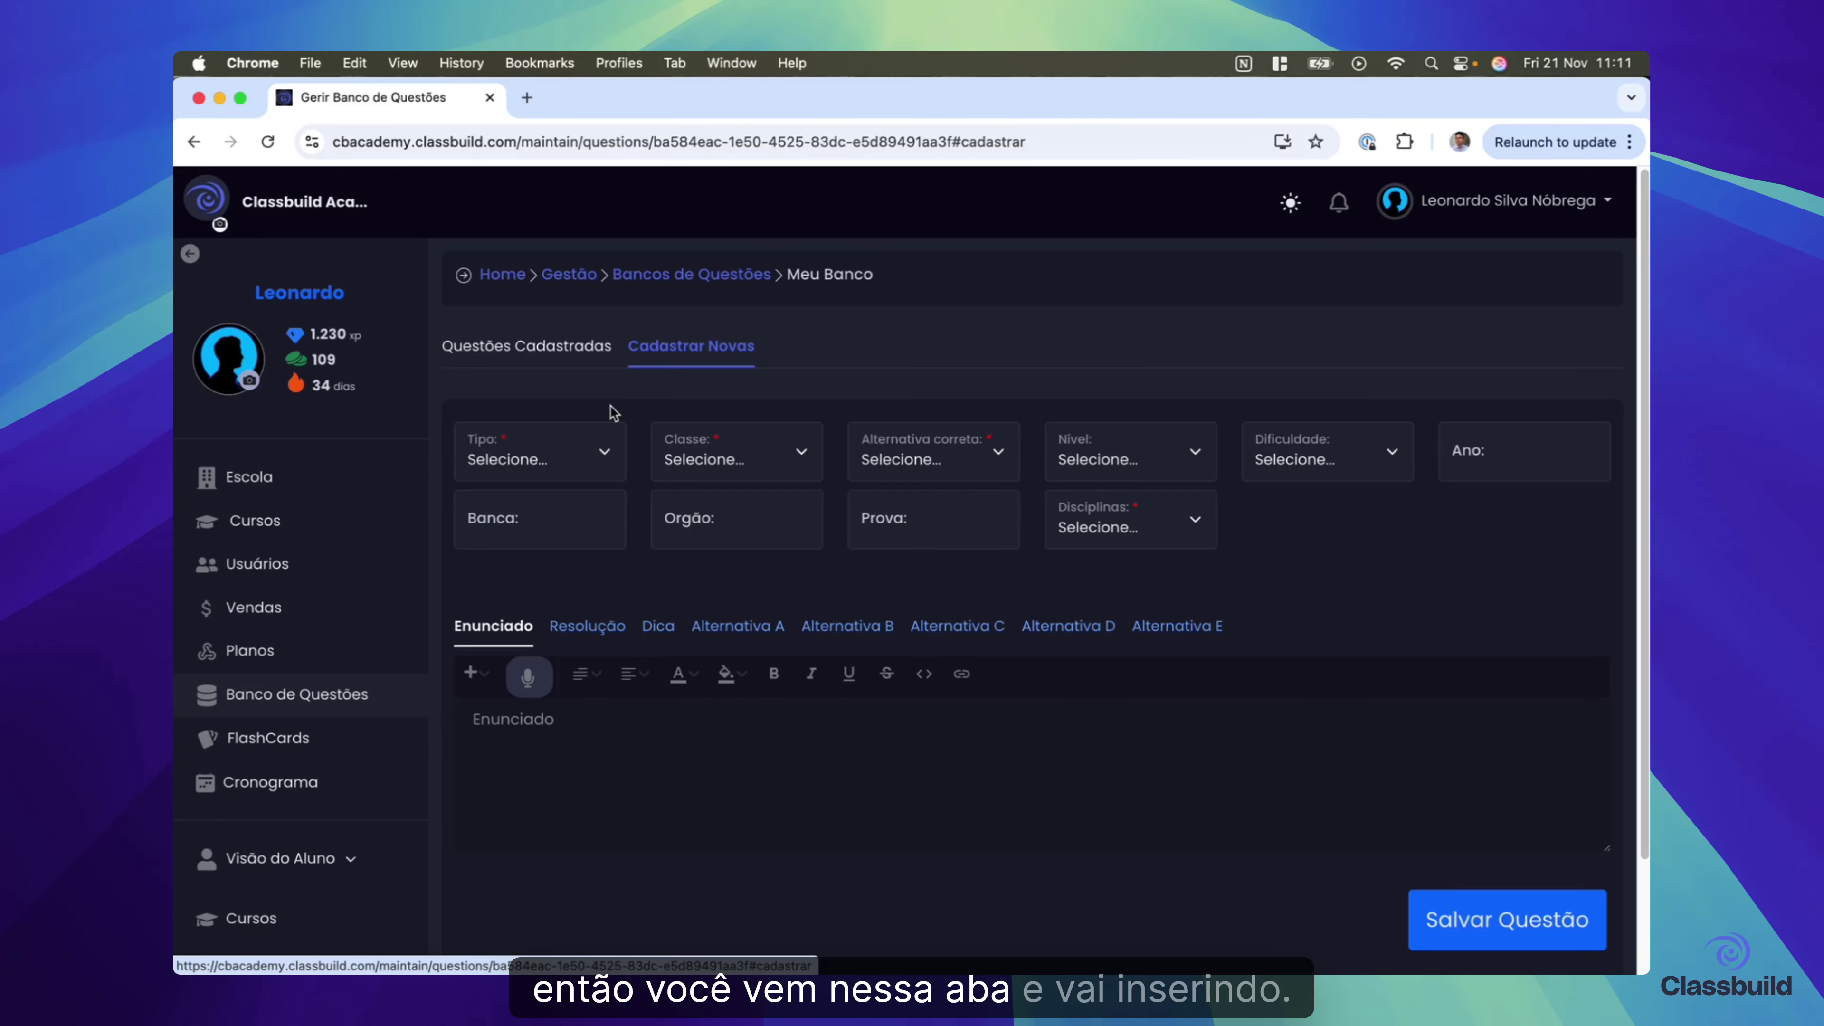
click(582, 452)
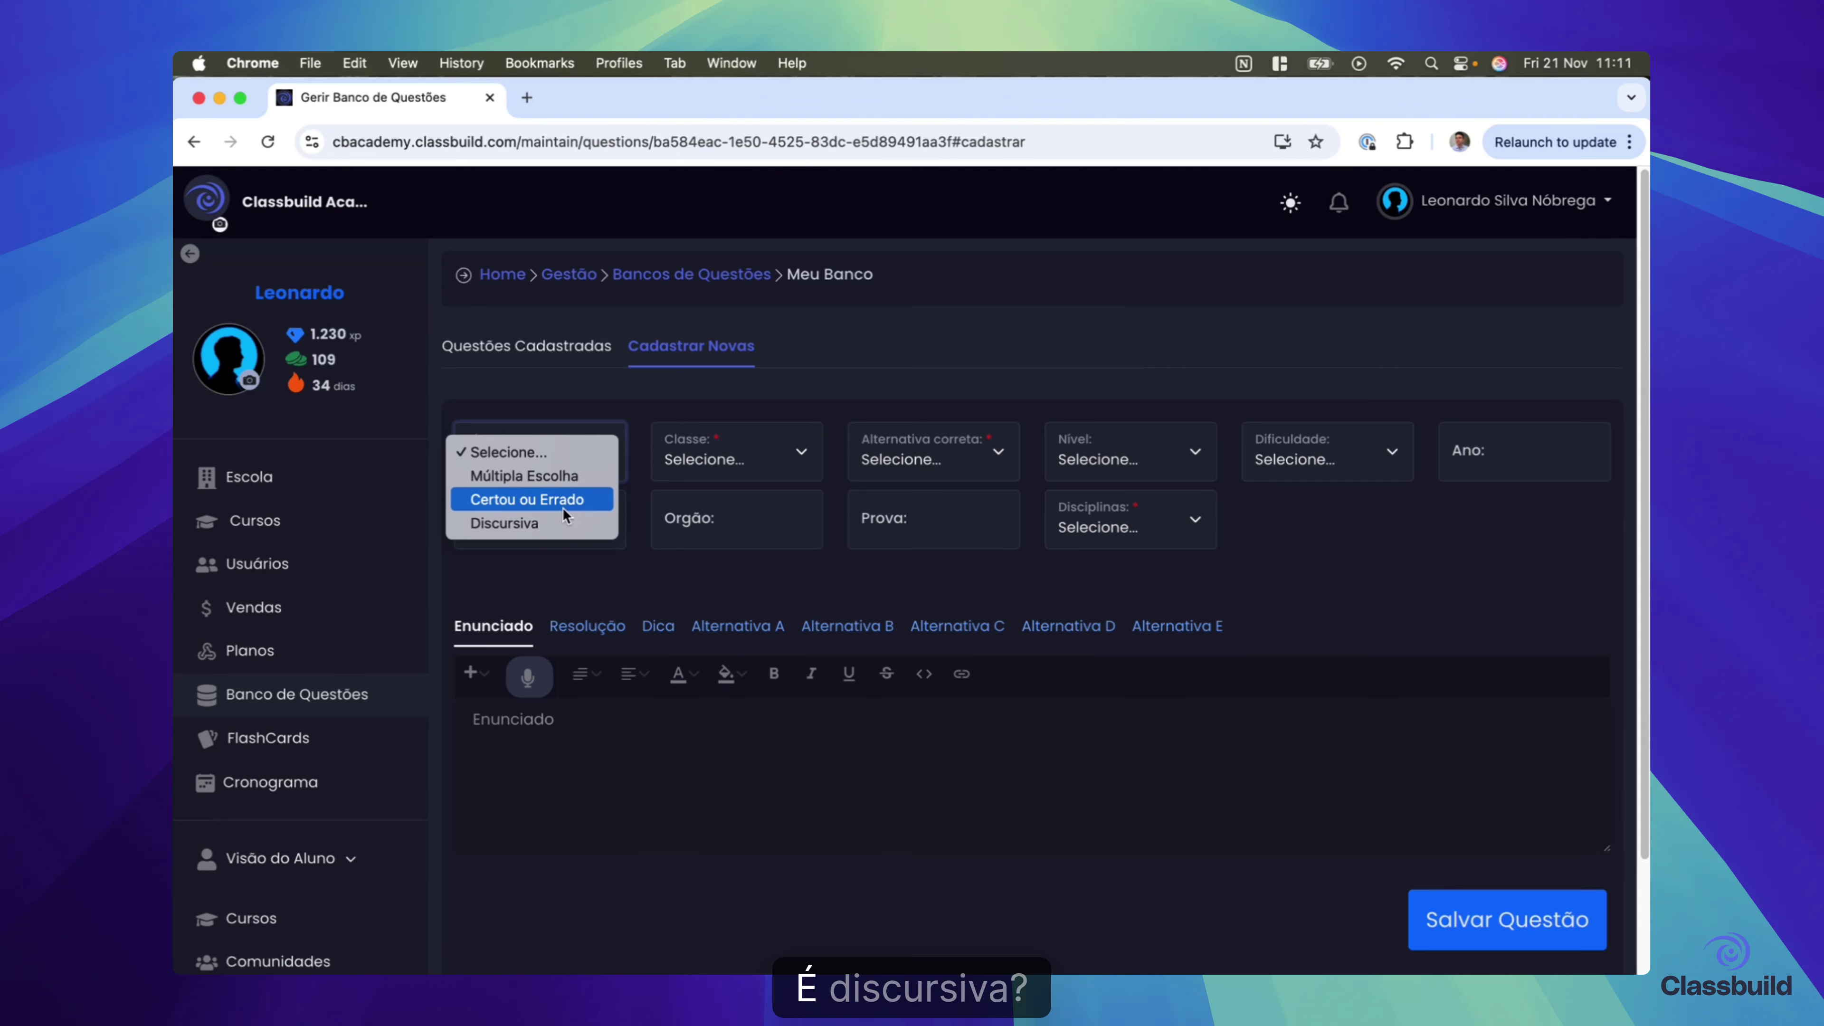
click(588, 475)
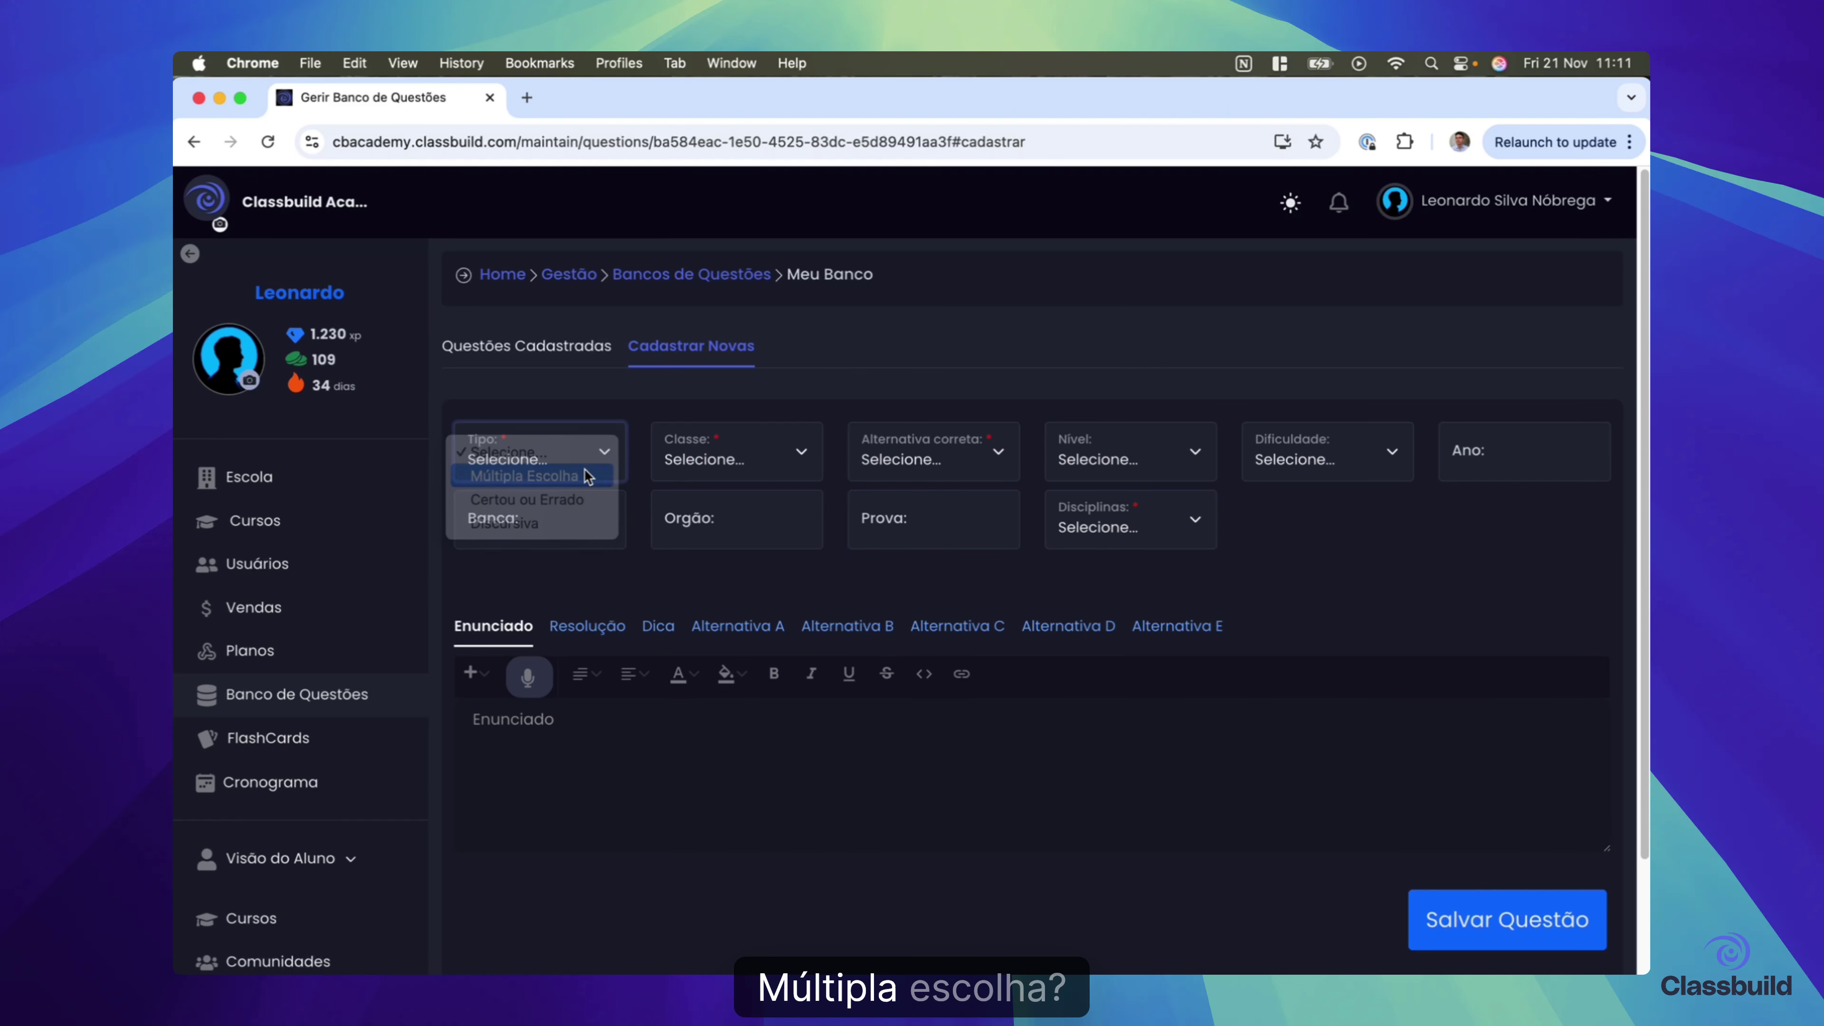
click(738, 463)
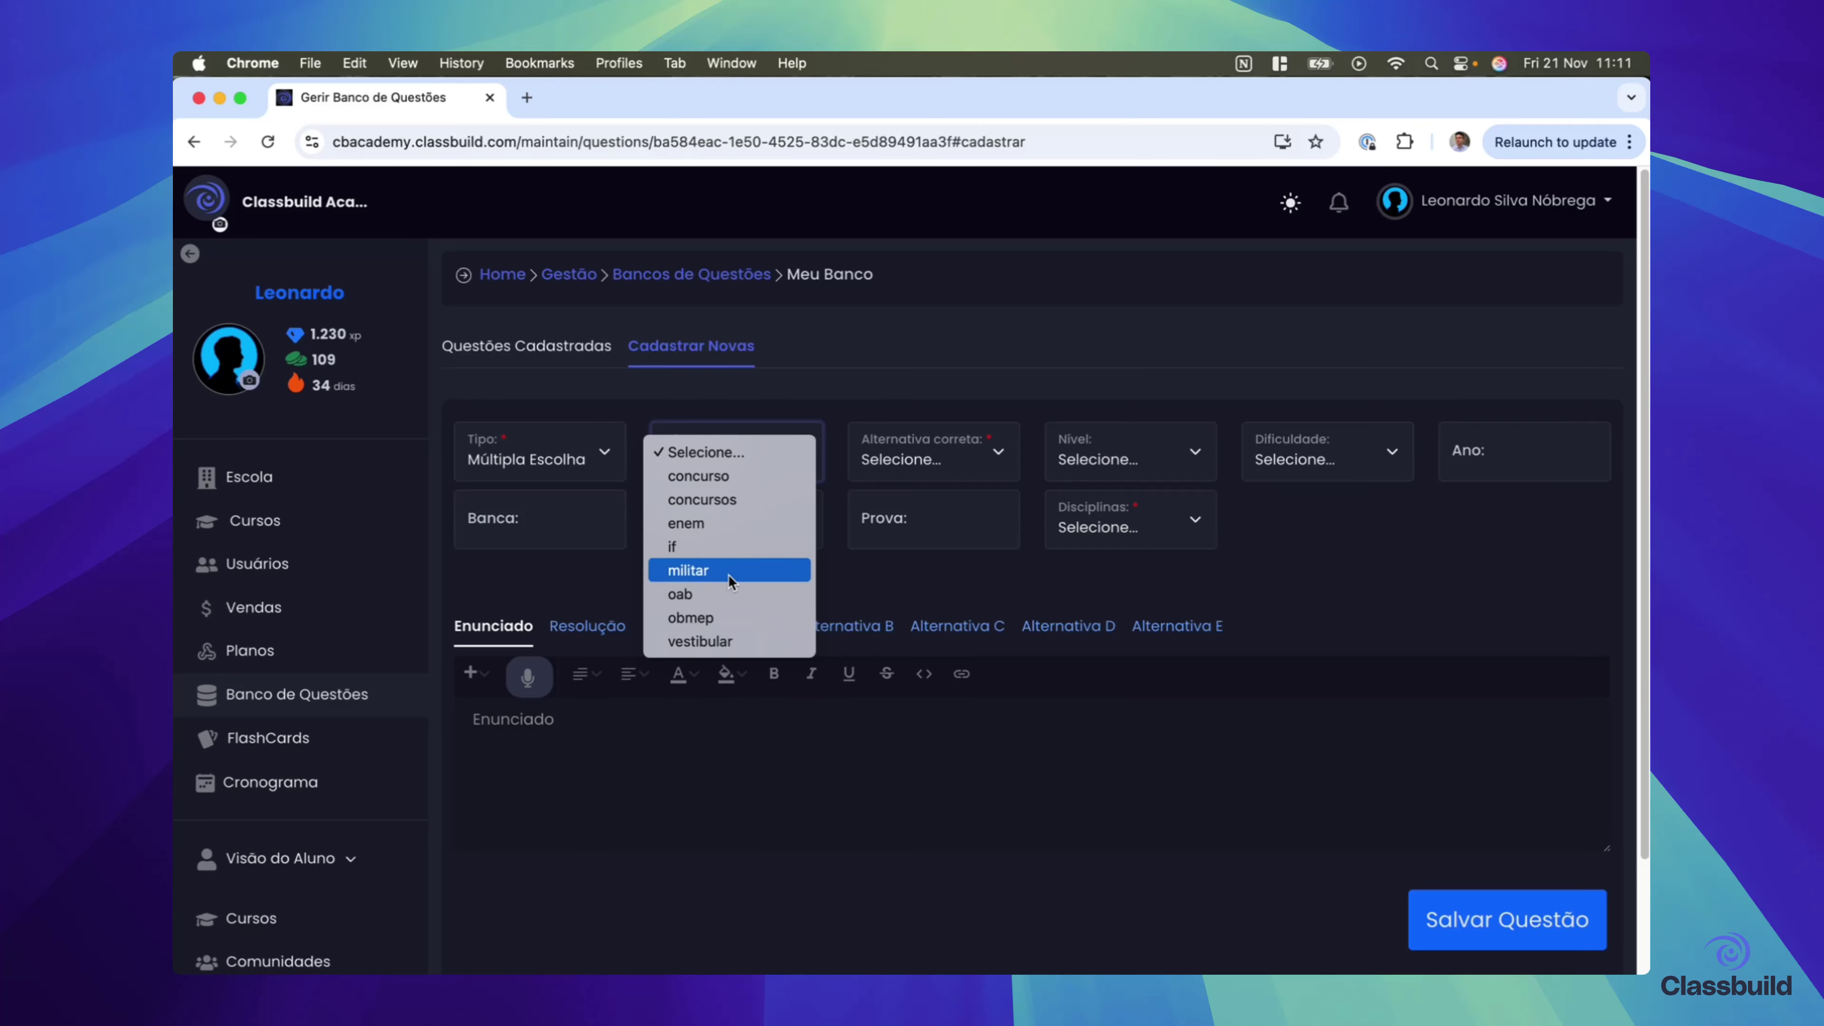
click(747, 523)
click(933, 452)
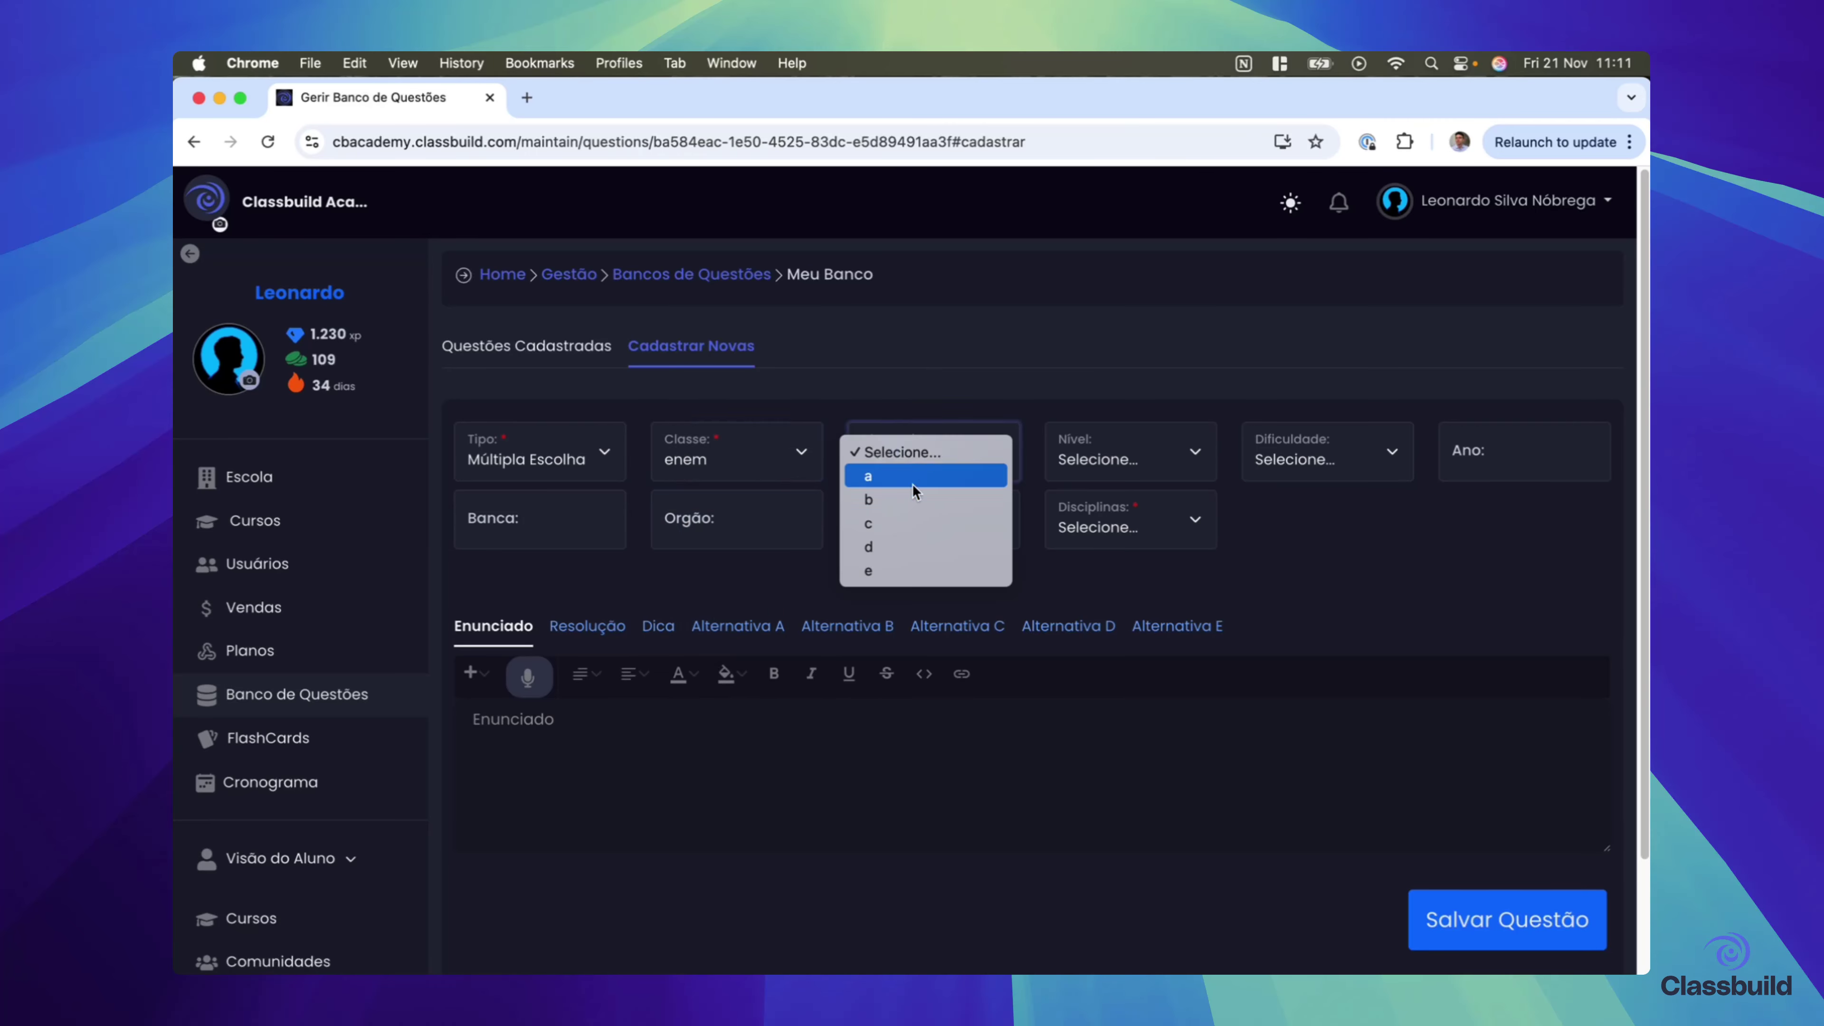
click(901, 523)
- Examine the optional Nível and Dificuldade choices and the Ano and Orgão fields of the new question without filling them in
click(1109, 442)
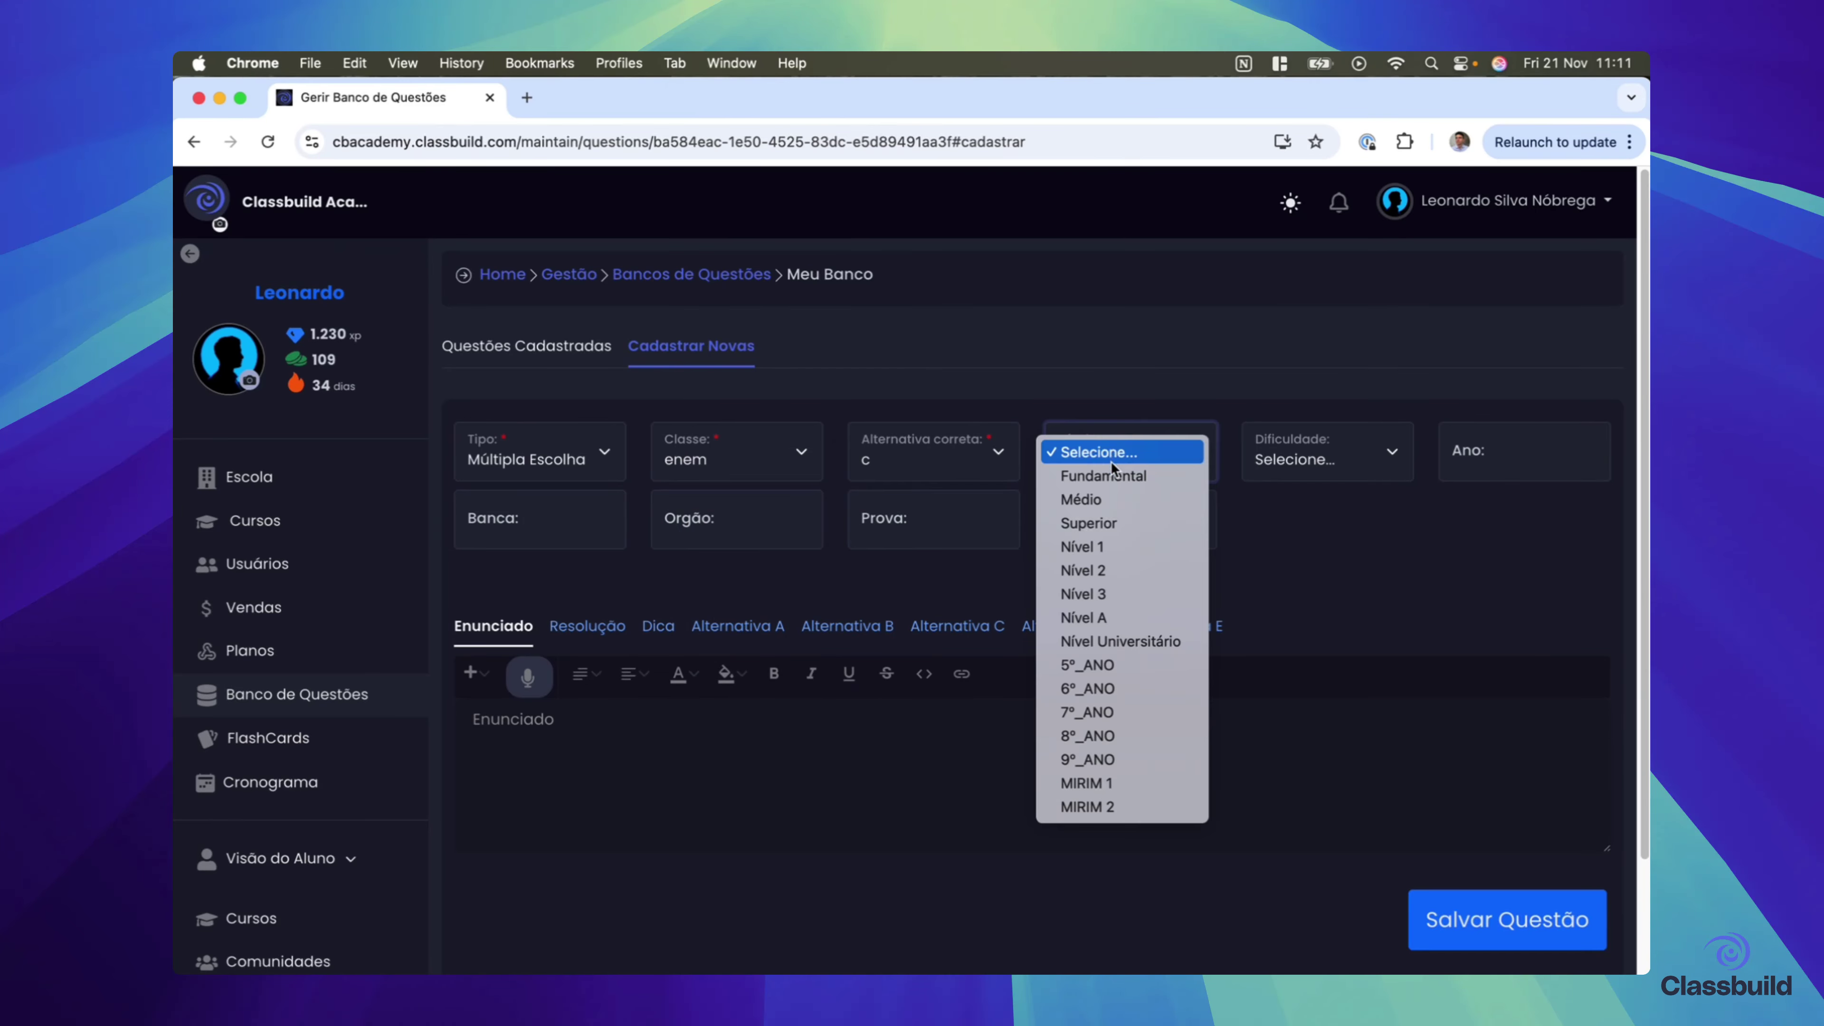
click(1303, 522)
click(1318, 464)
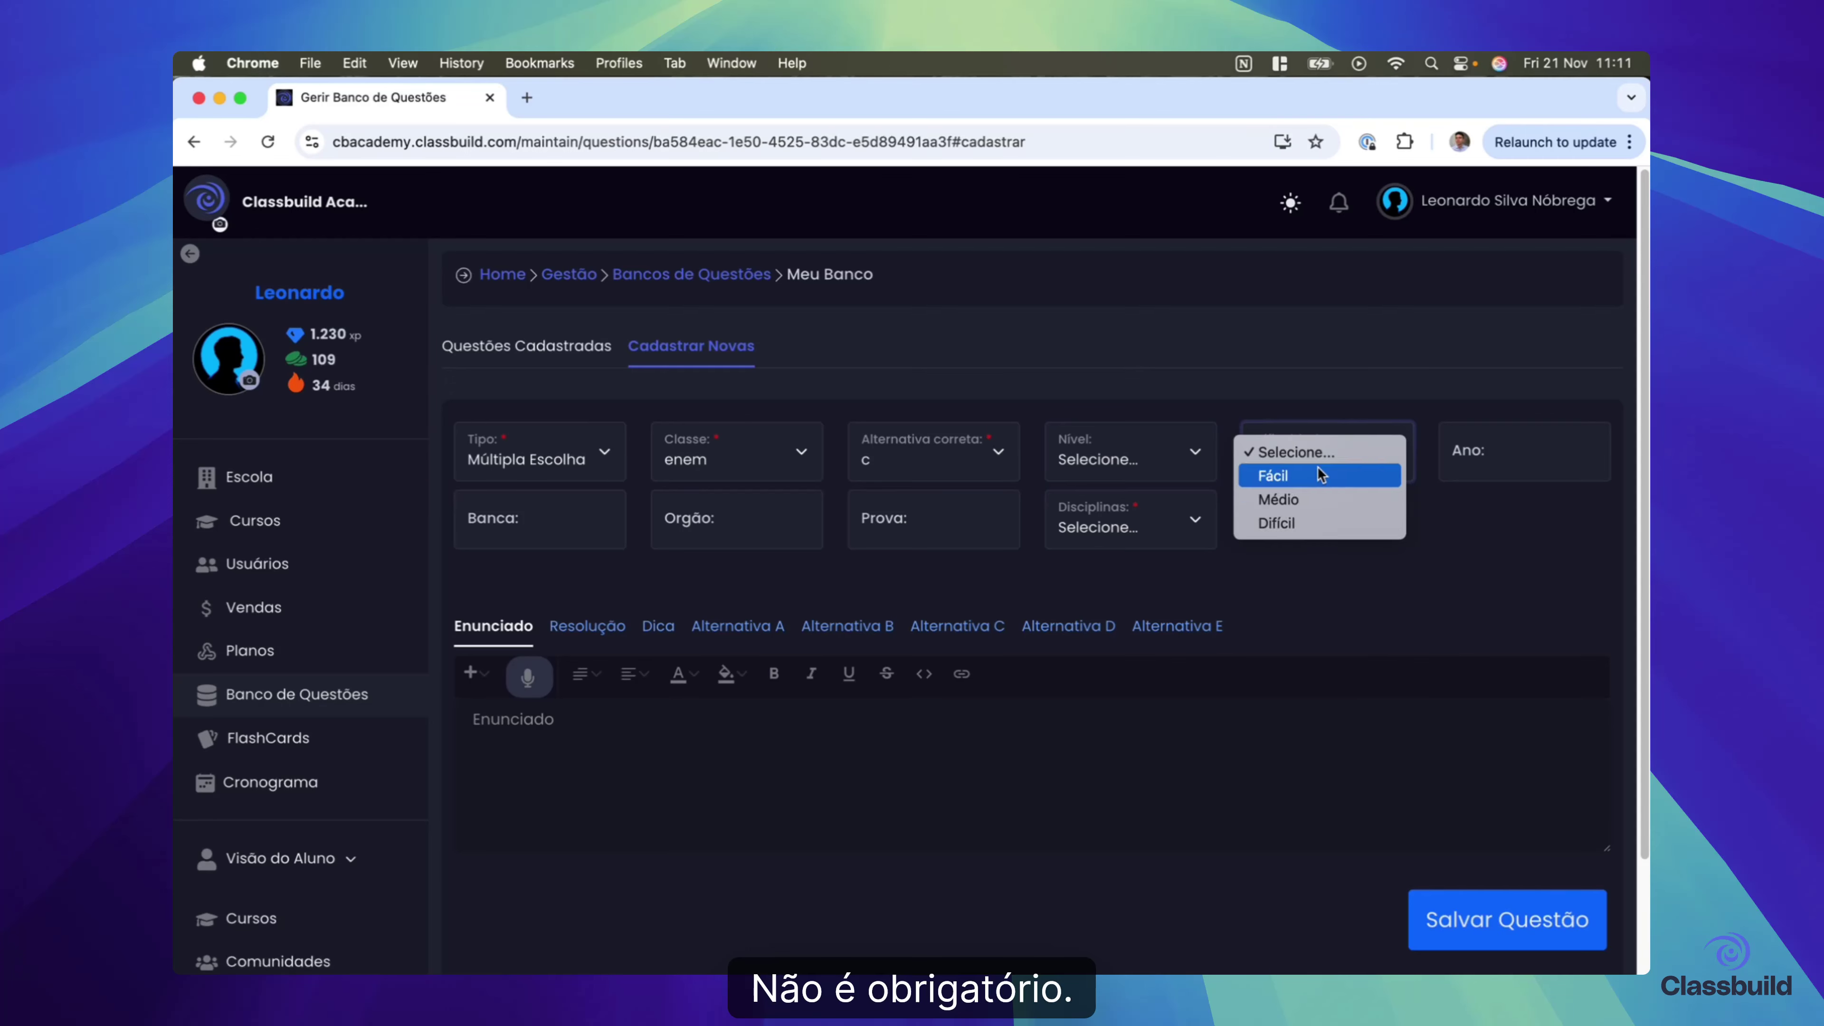
click(1471, 551)
click(1484, 465)
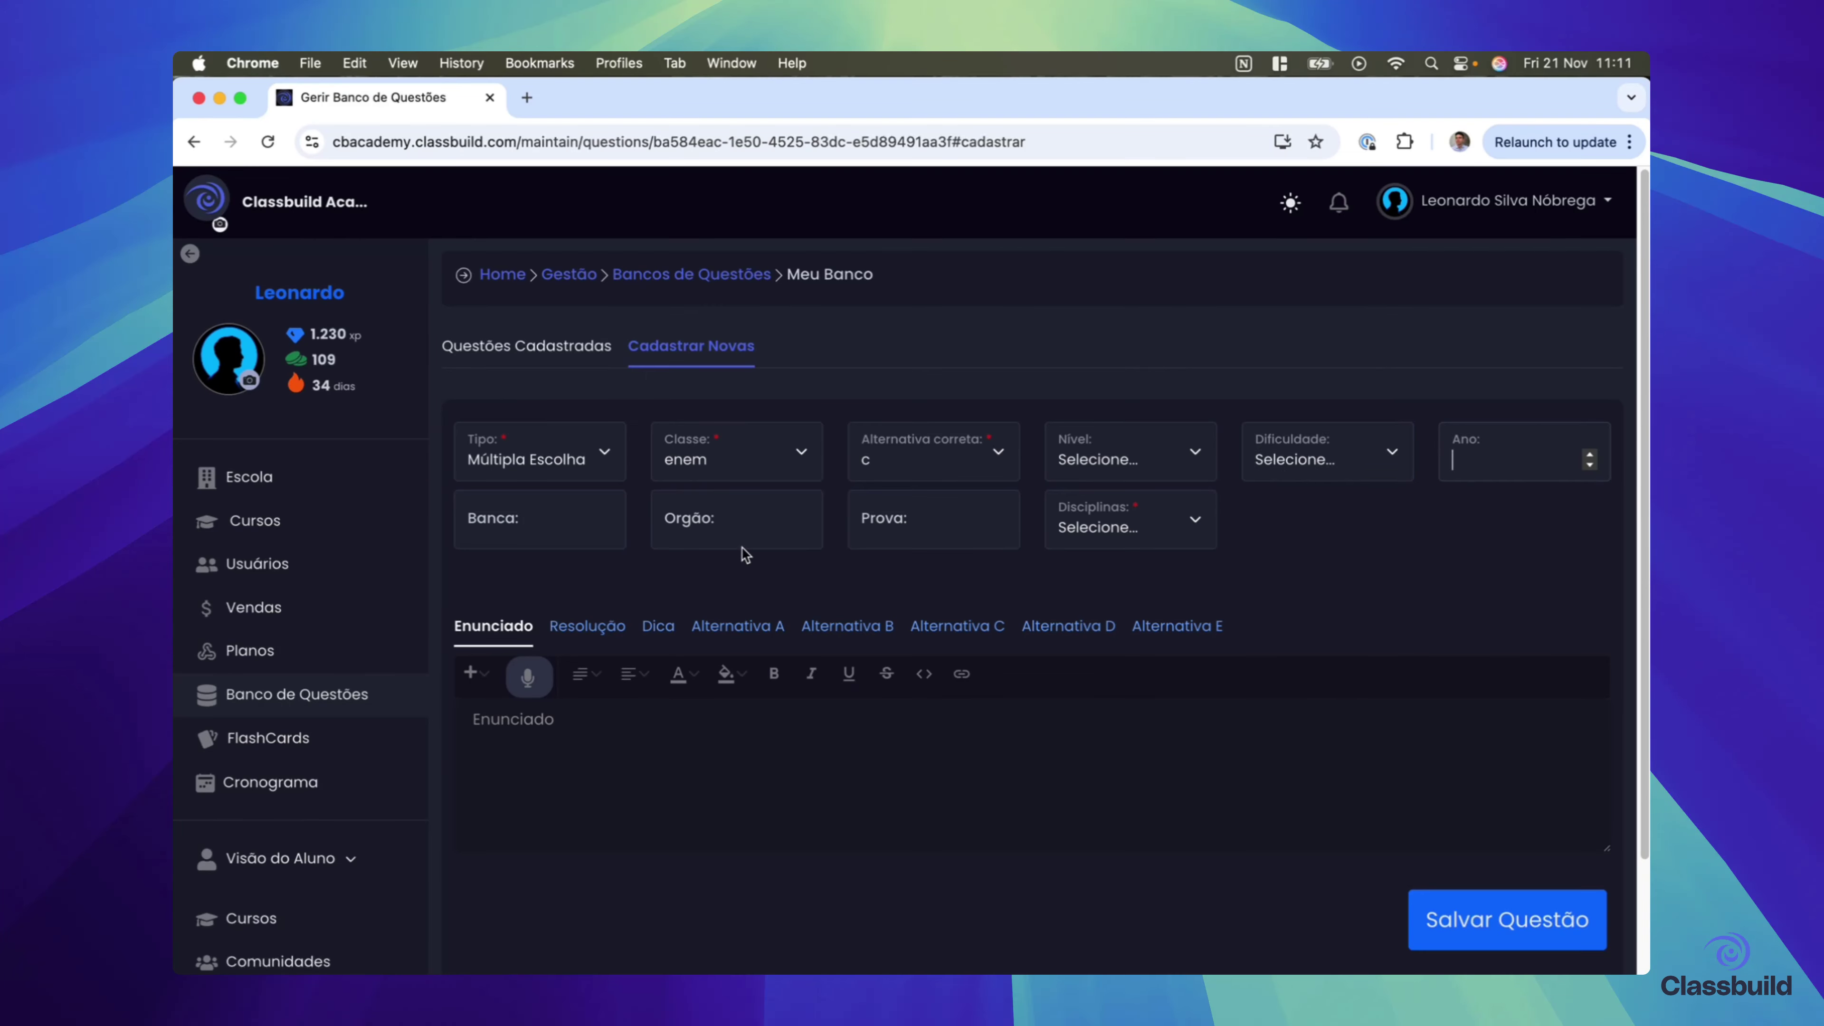
click(738, 541)
- Assign the new question to the discipline Direito Penal and the subject A norma penal
click(1048, 528)
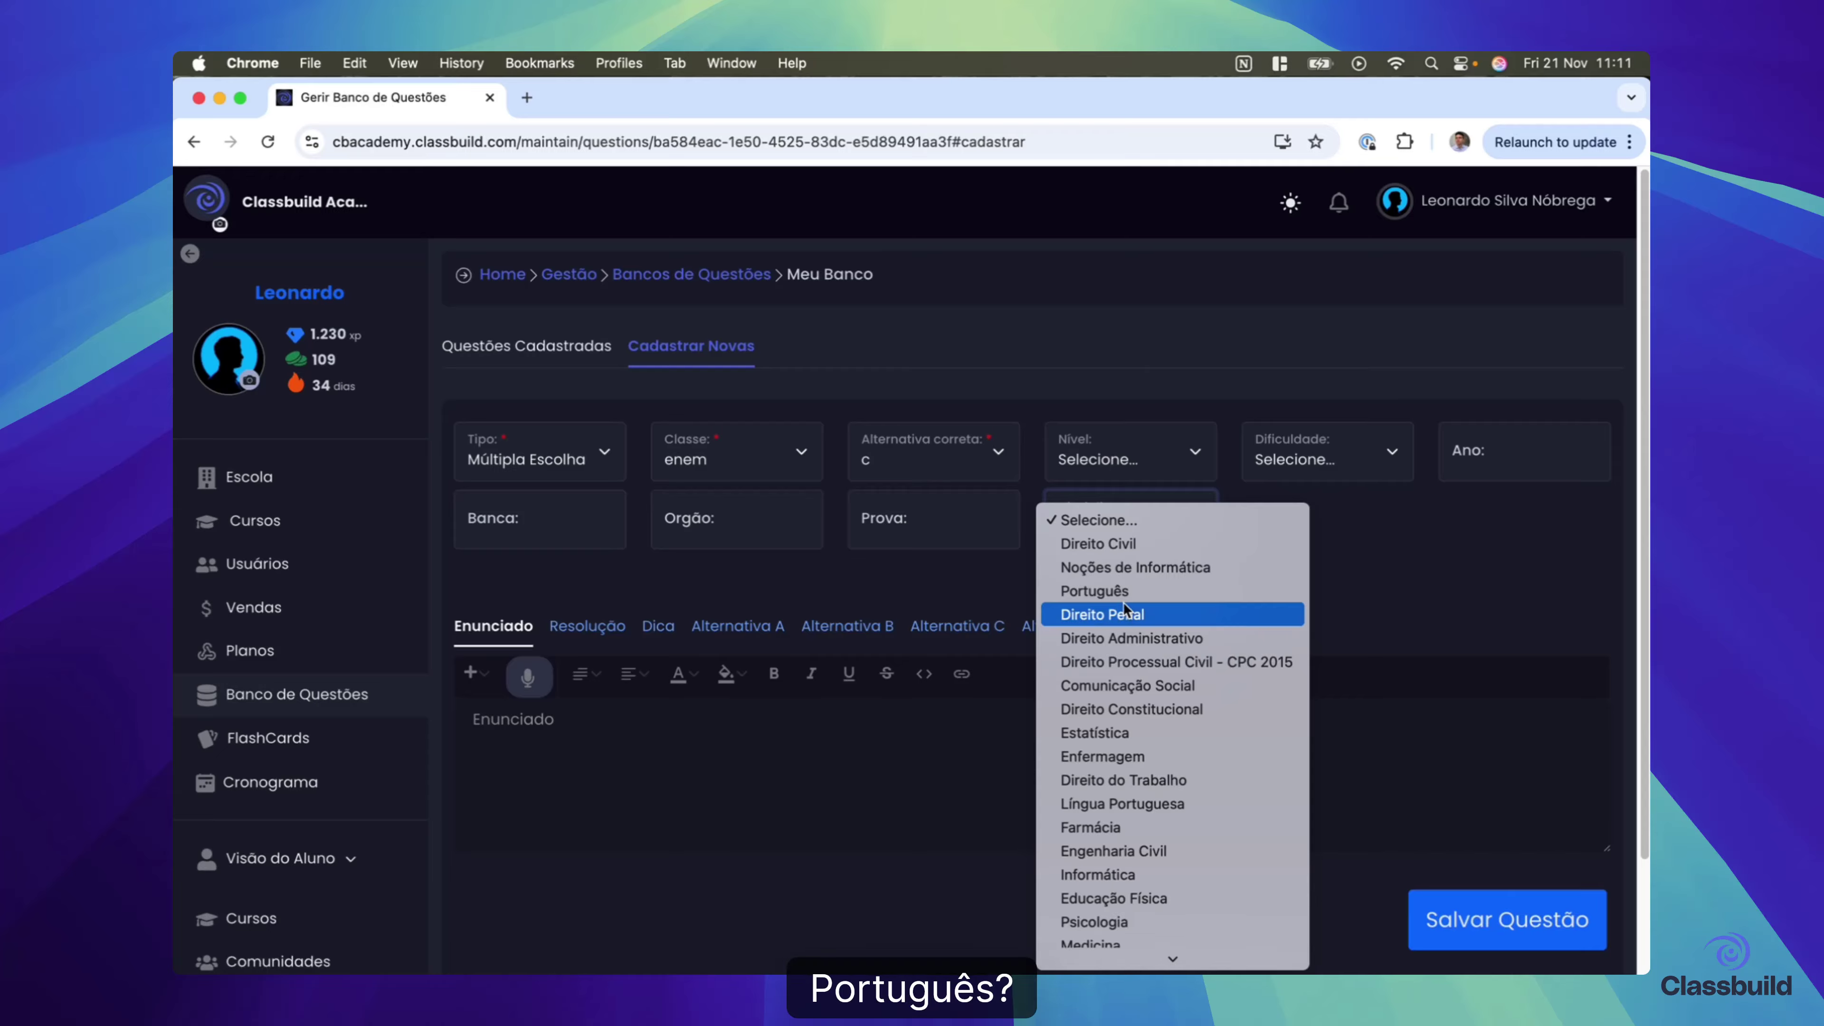
key(Escape)
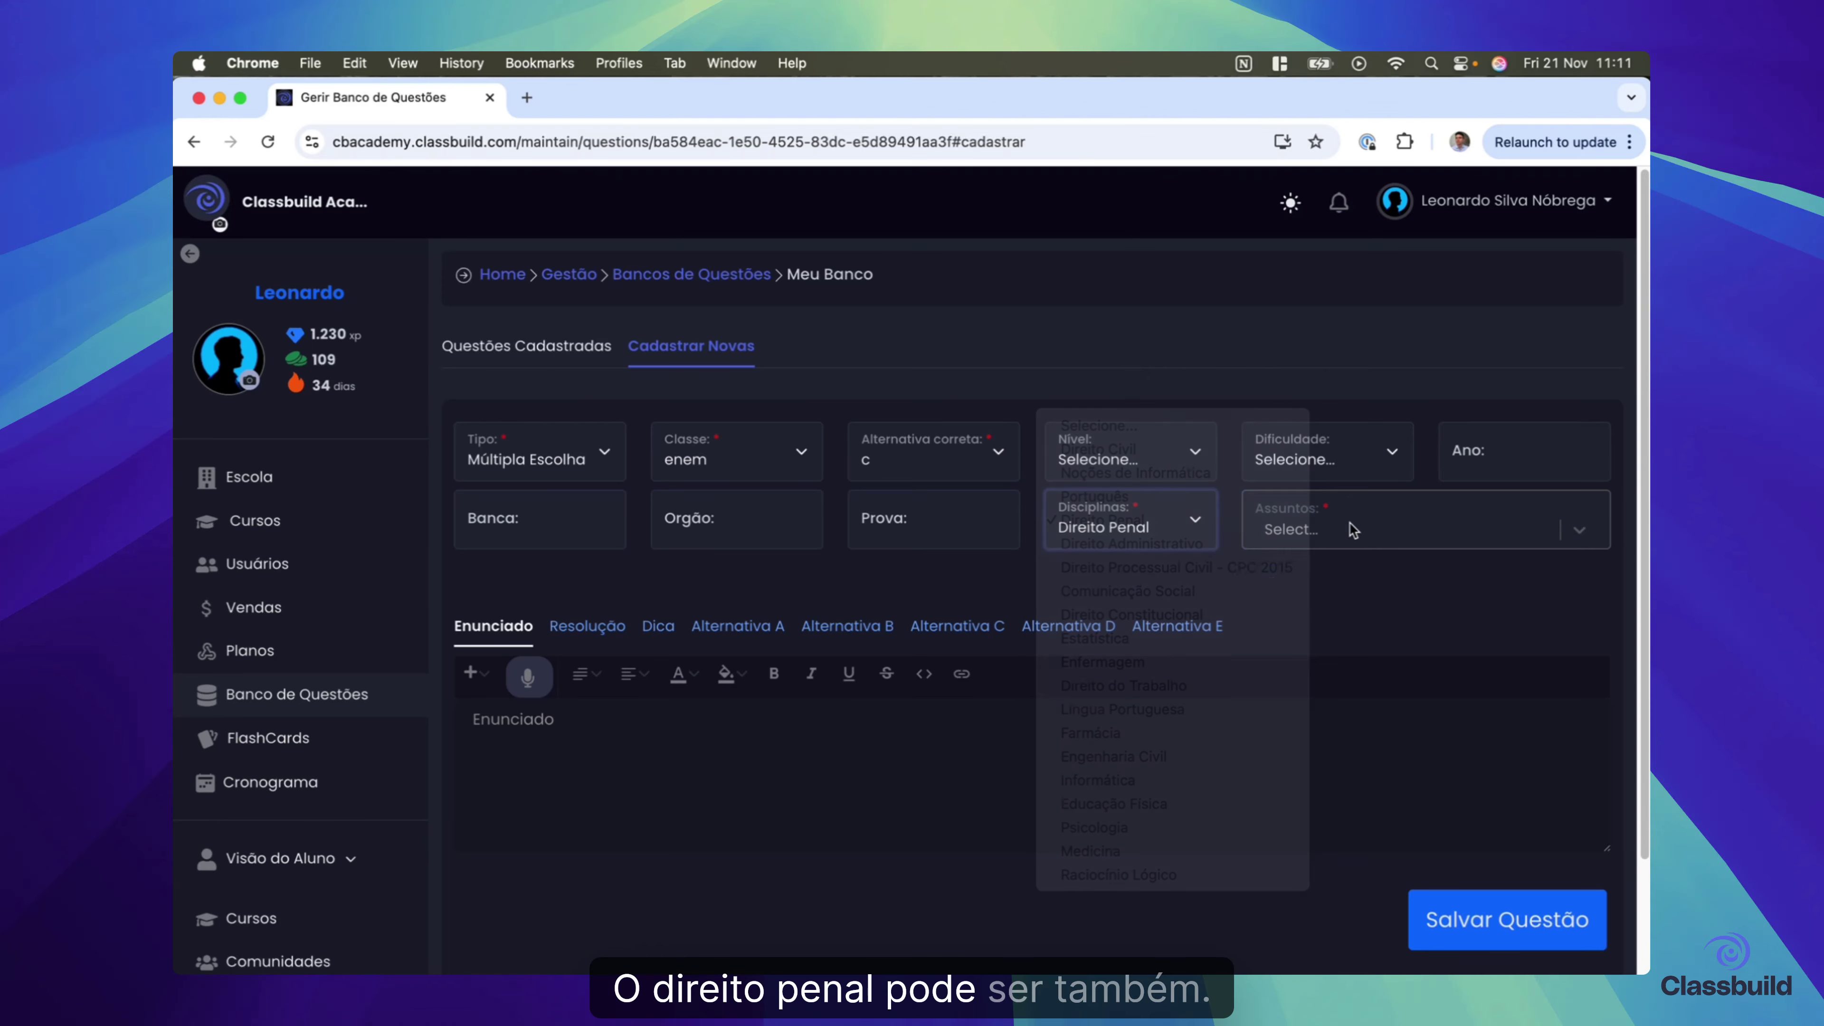
click(1324, 531)
click(1303, 593)
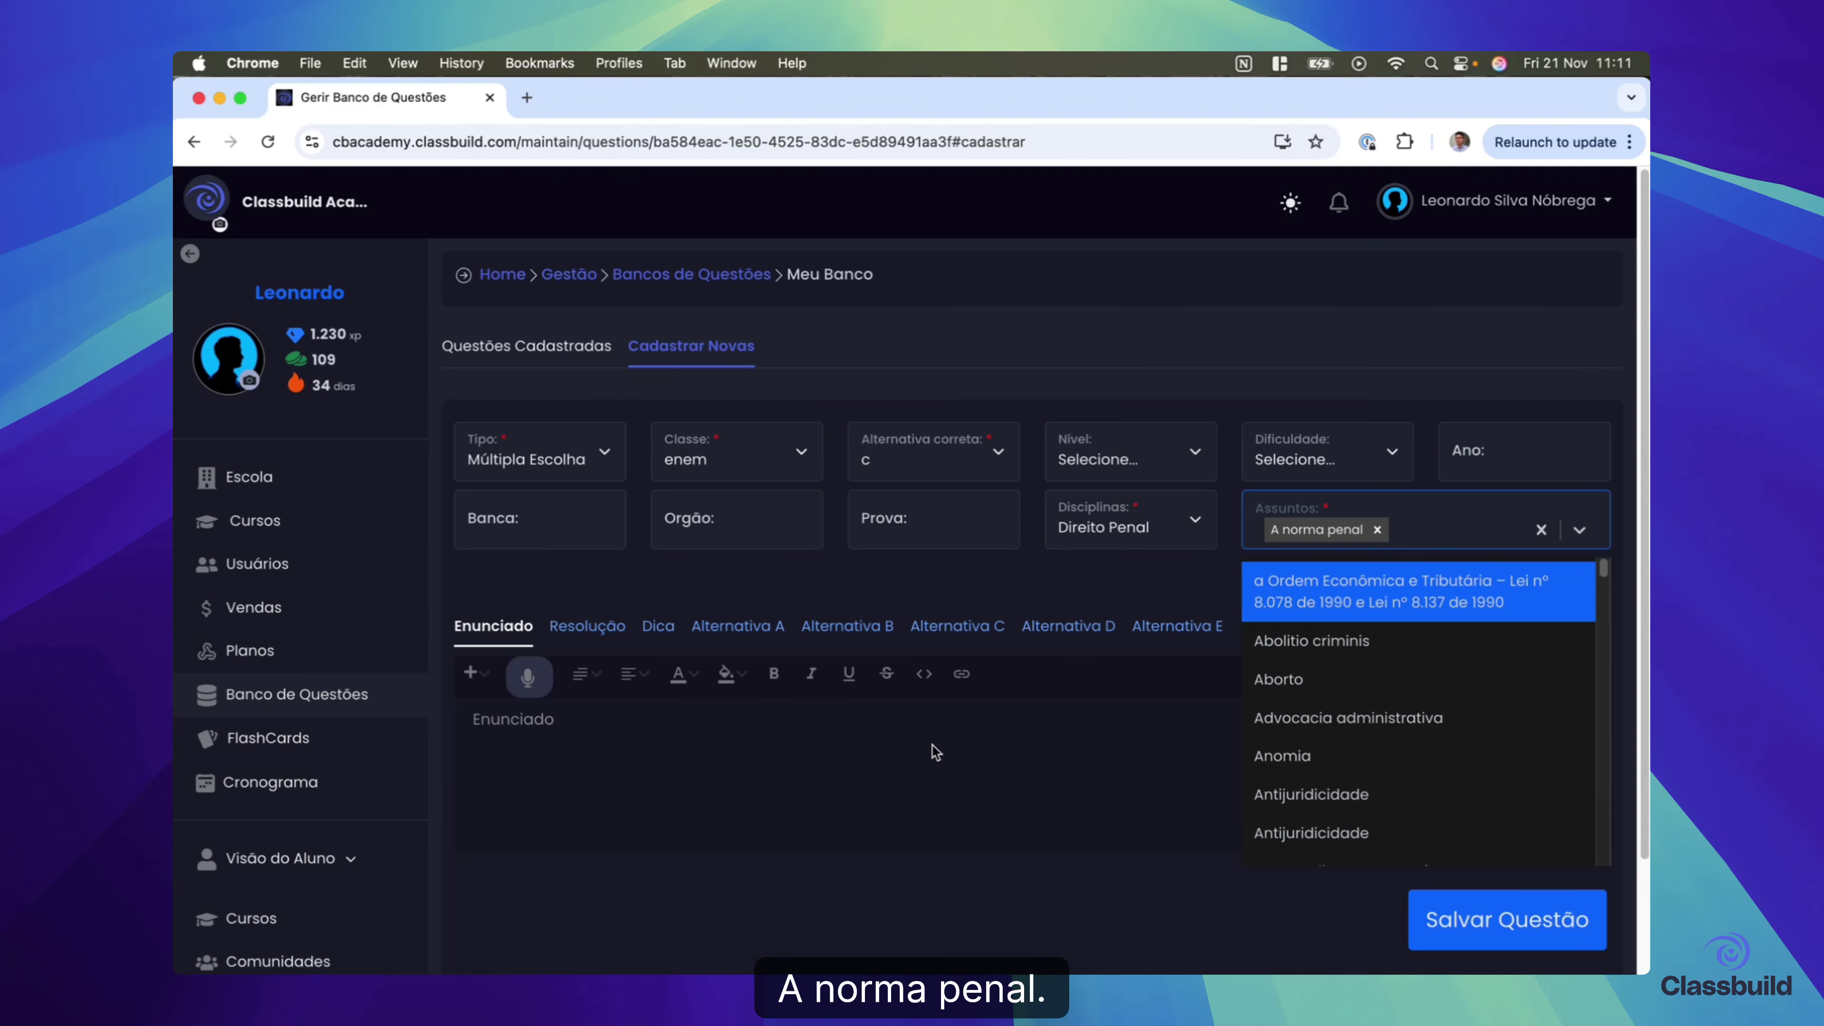
- Write "Enunciado" as the question's statement and "Resolução da questão aqui" as its resolution
click(890, 738)
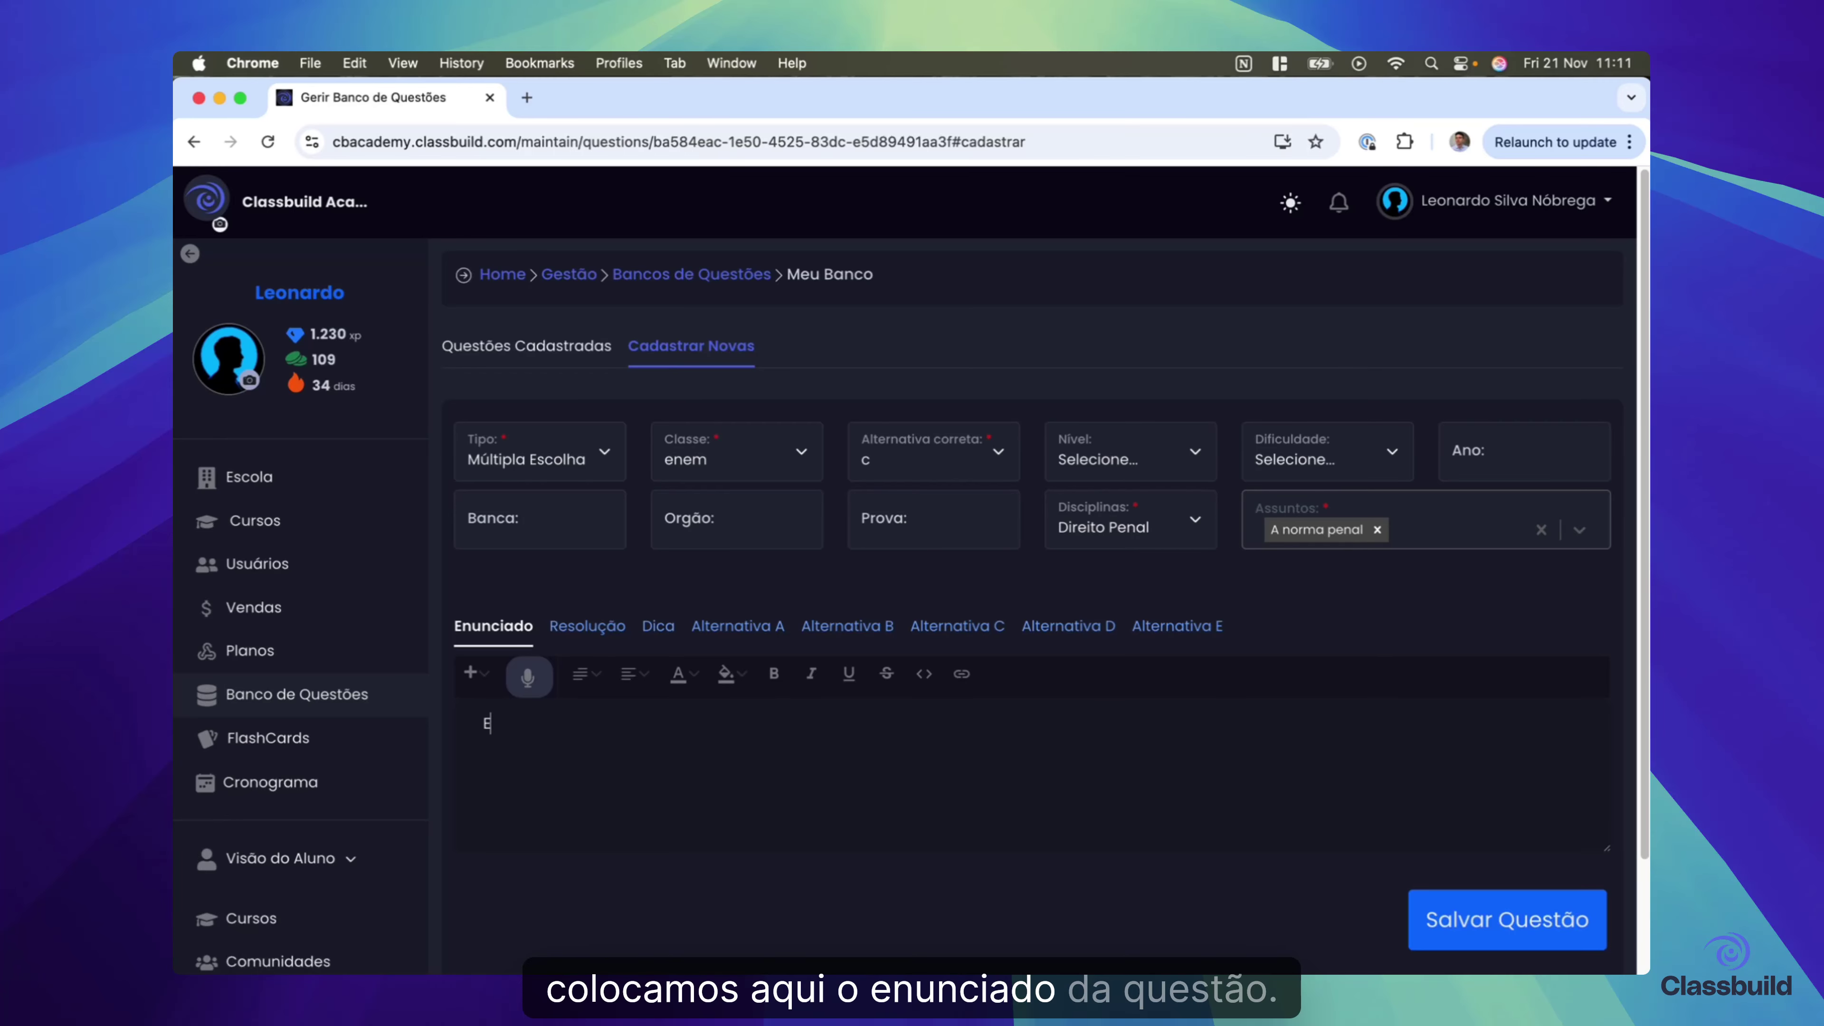
text(Enunciado)
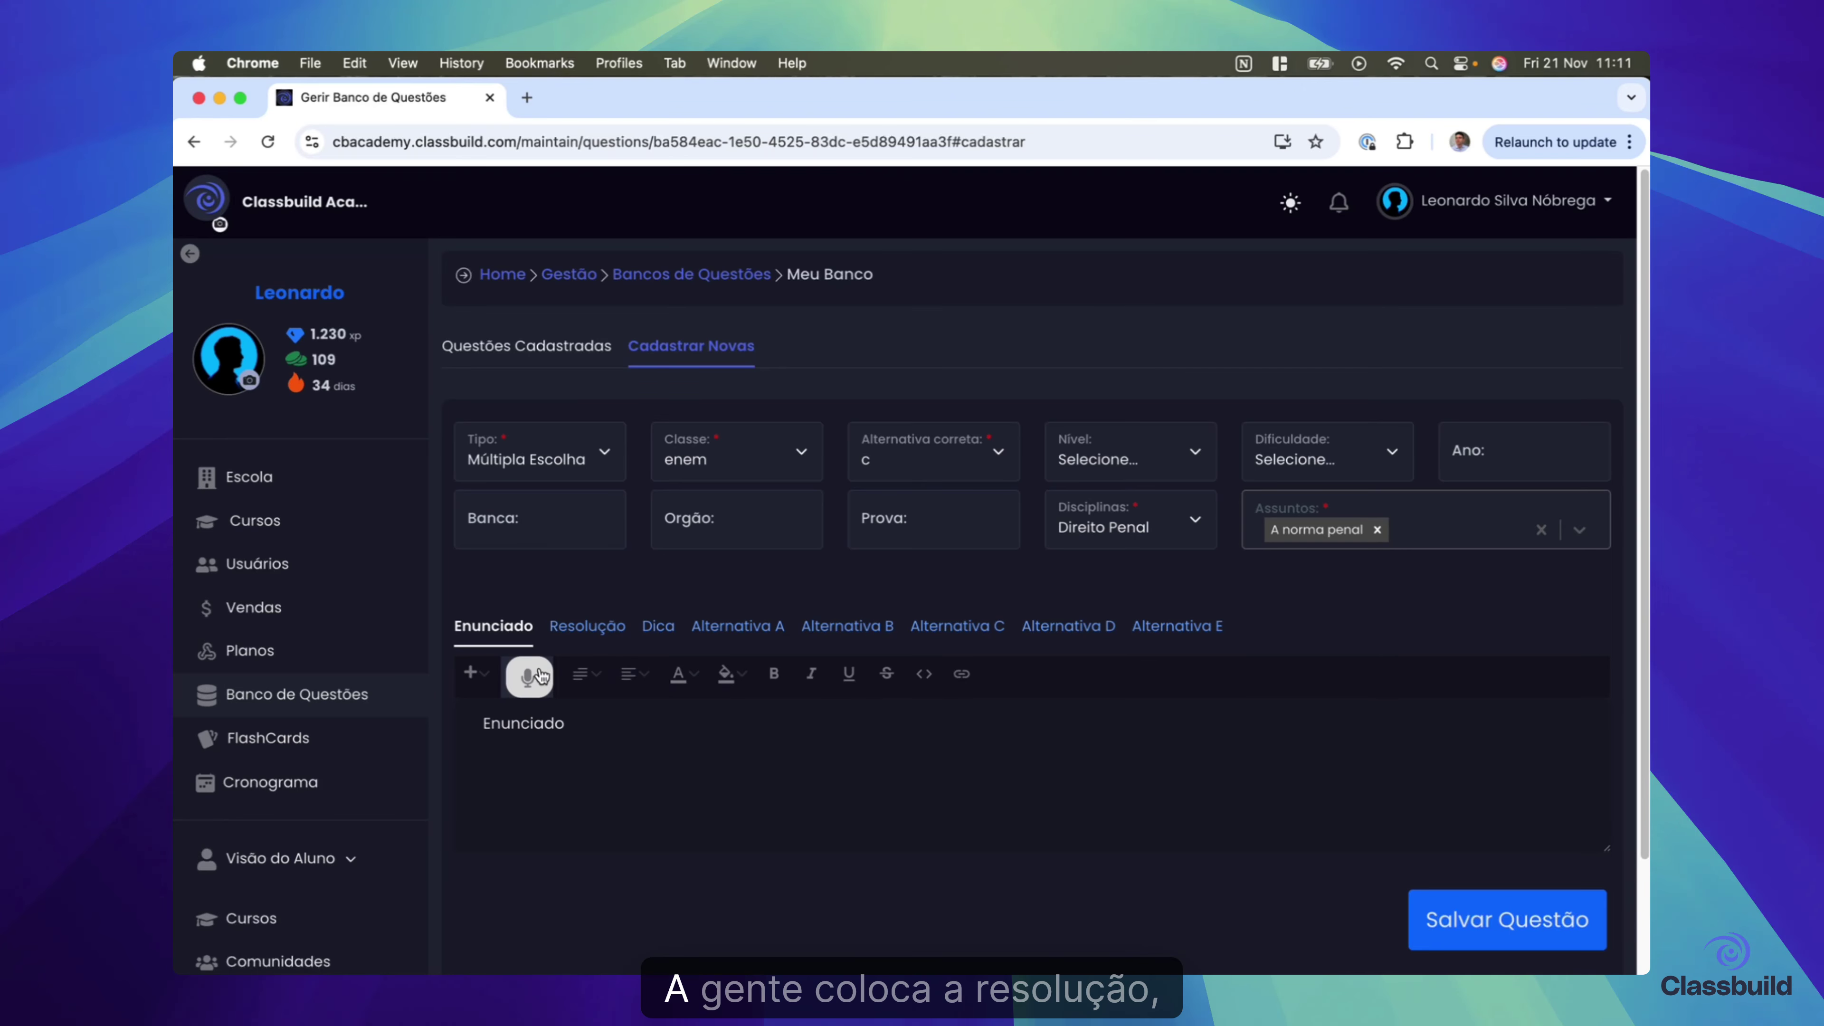
click(586, 626)
text(Resoluç)
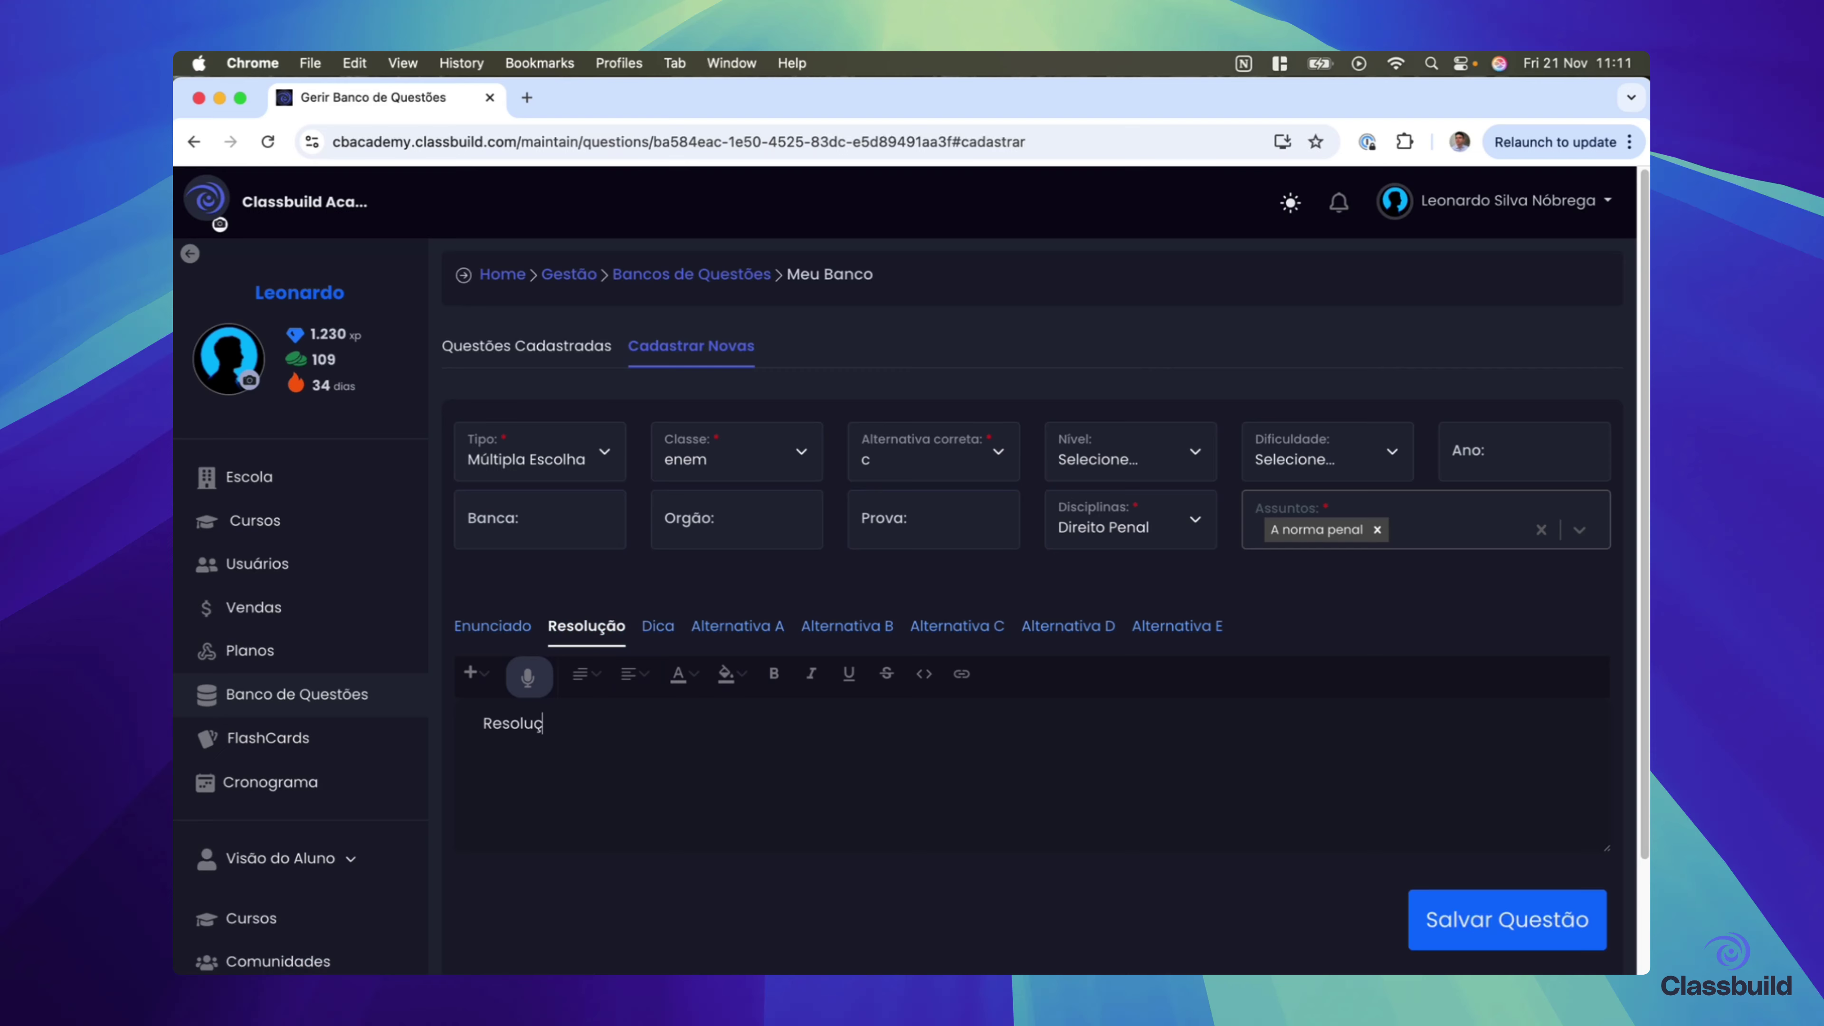
text(ão da questão aqui)
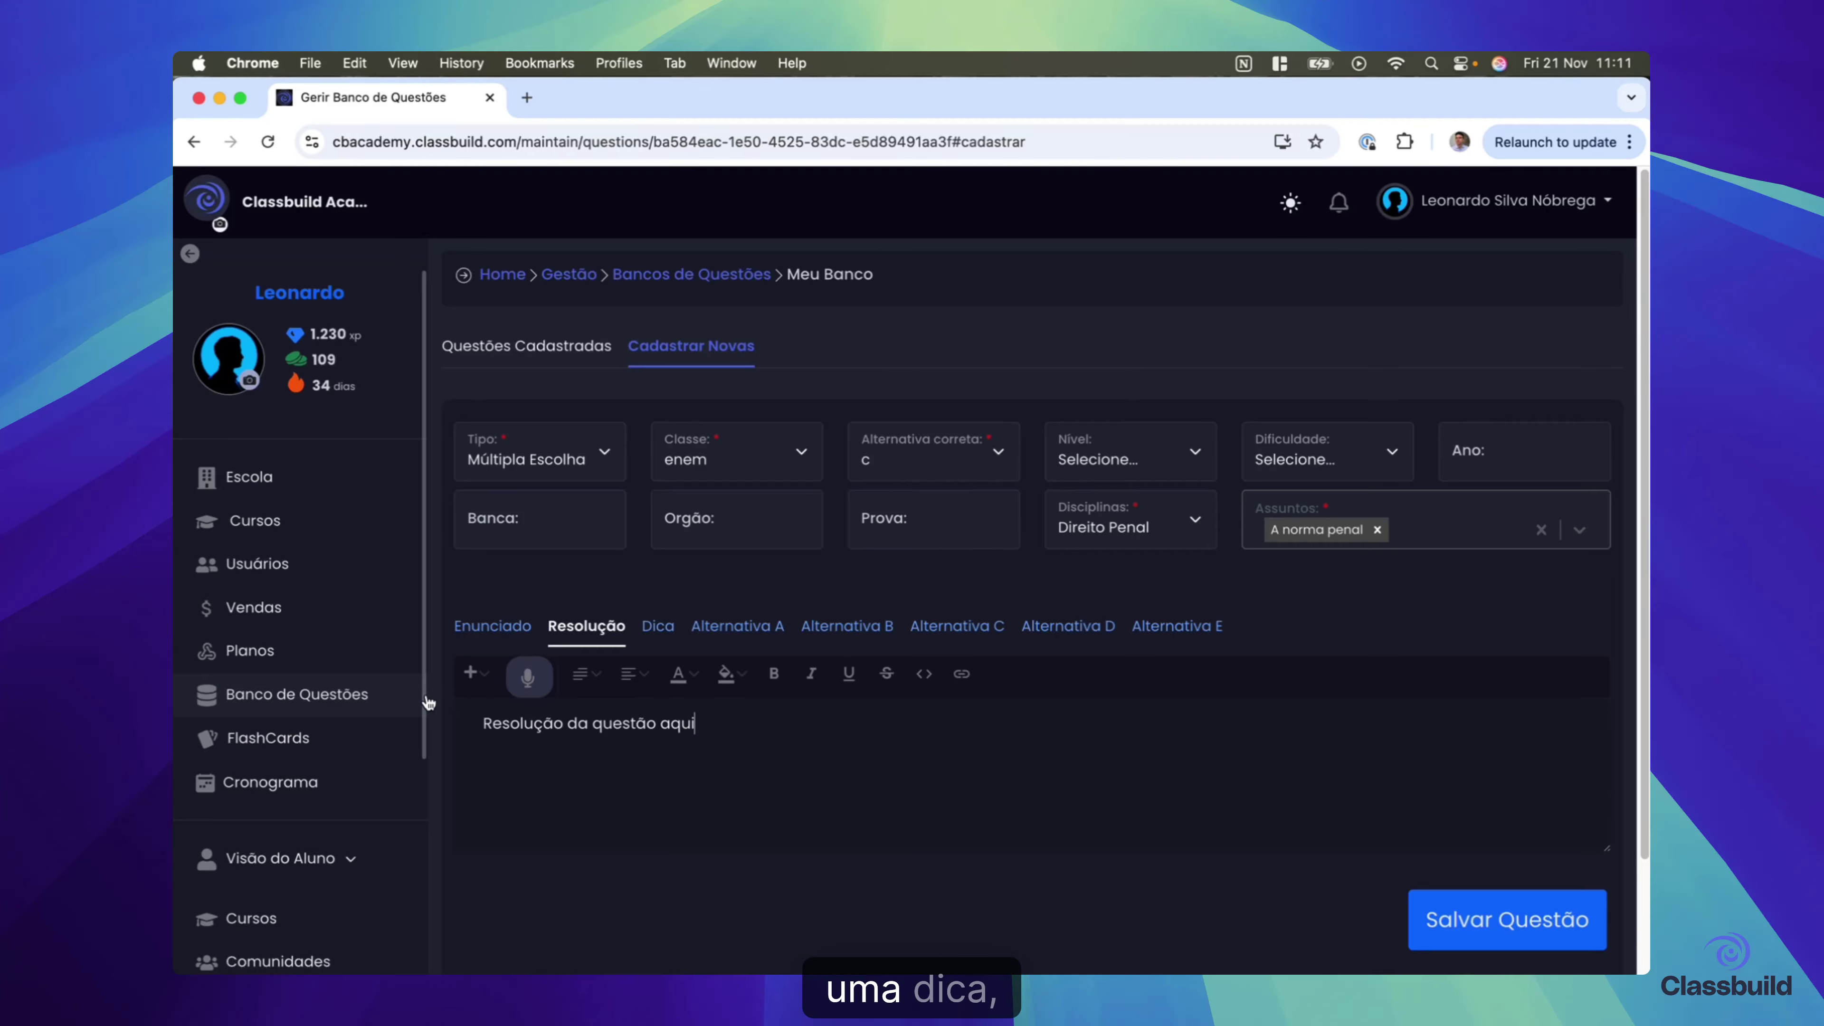
- Write "Uma bela dica" as the question's hint
click(655, 631)
text(Uma bel)
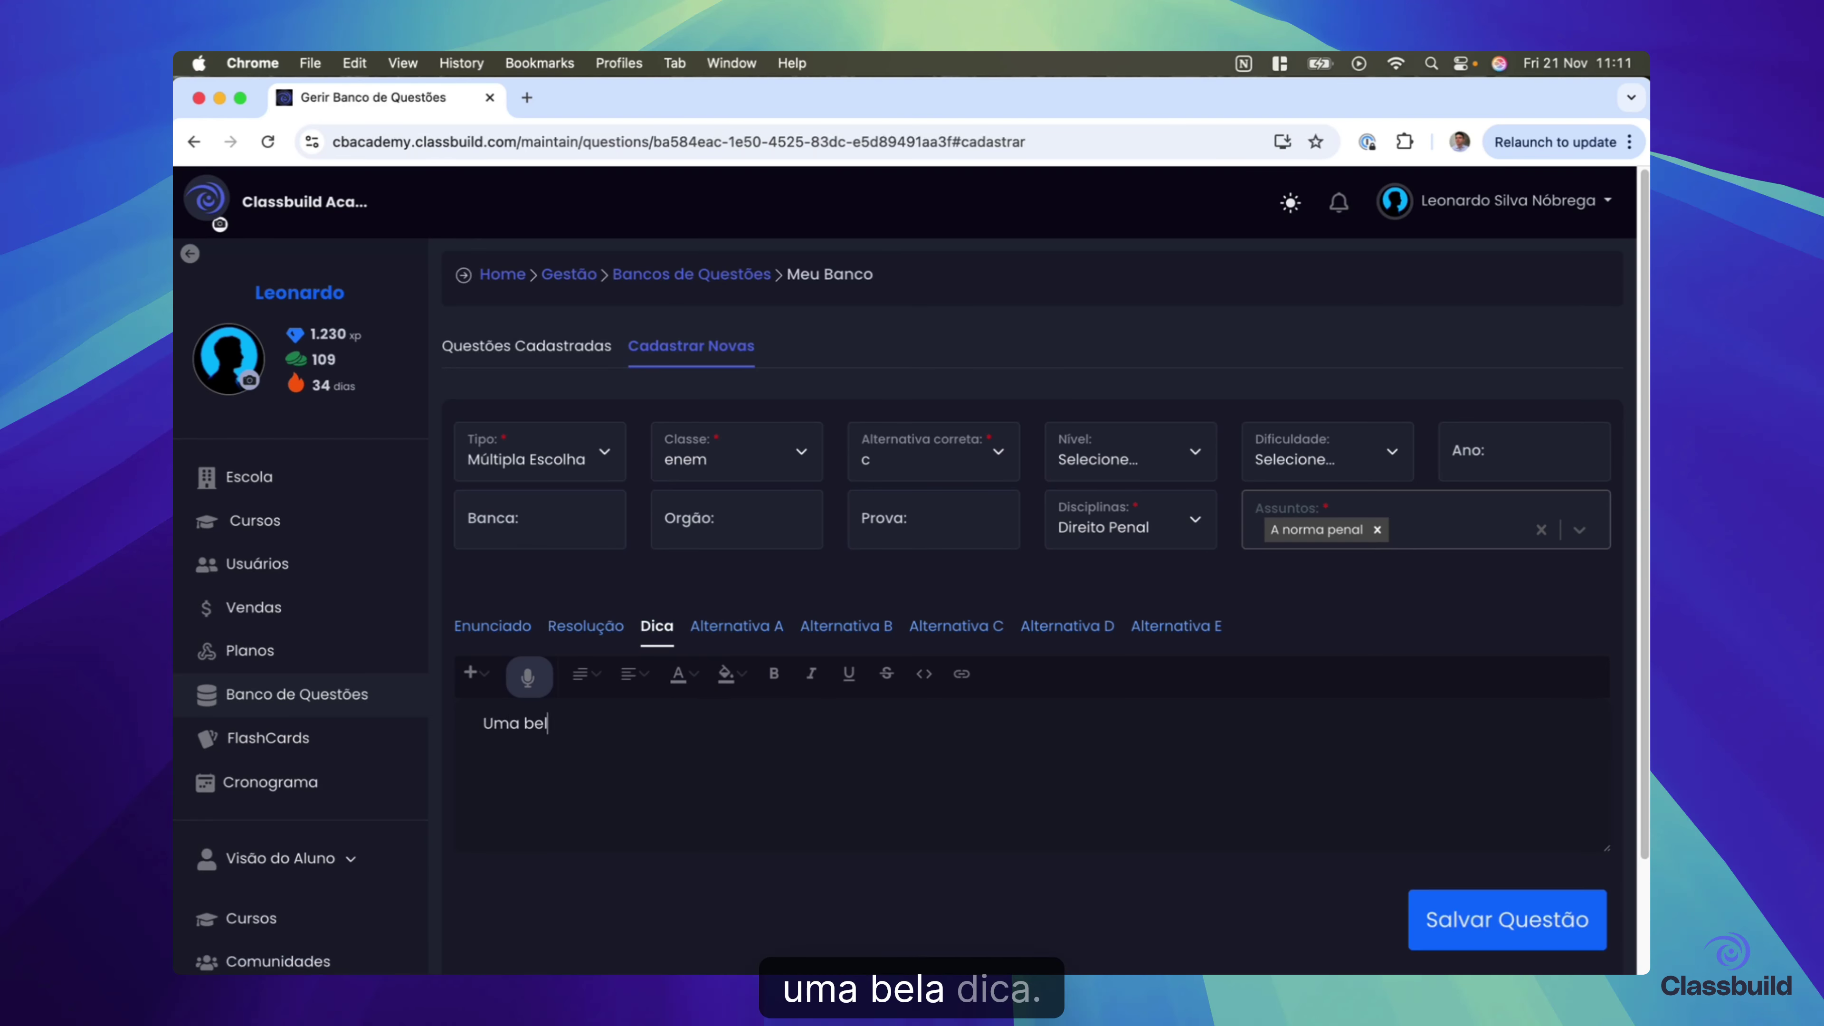
text(a dica)
- Fill alternatives A, B, C and E with "letra A", "letra B", "letra c" and "letra e", and save the question
click(753, 631)
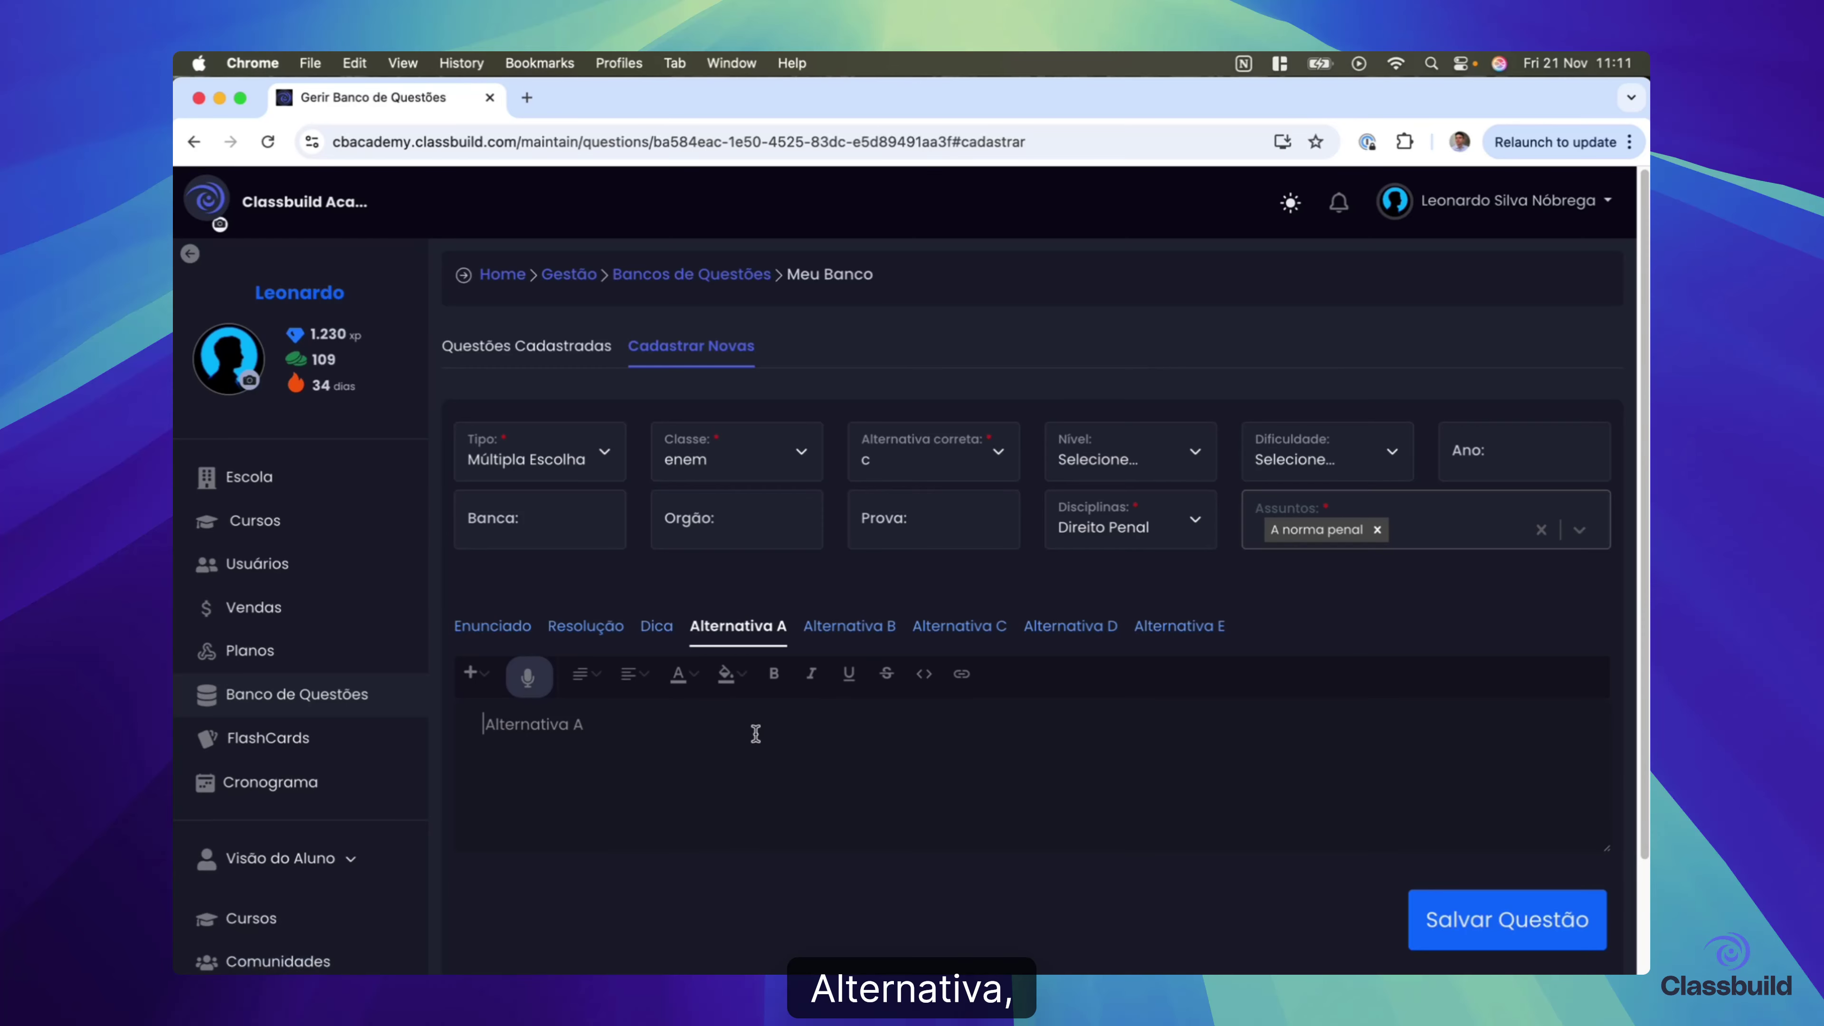
text(letra A)
click(847, 626)
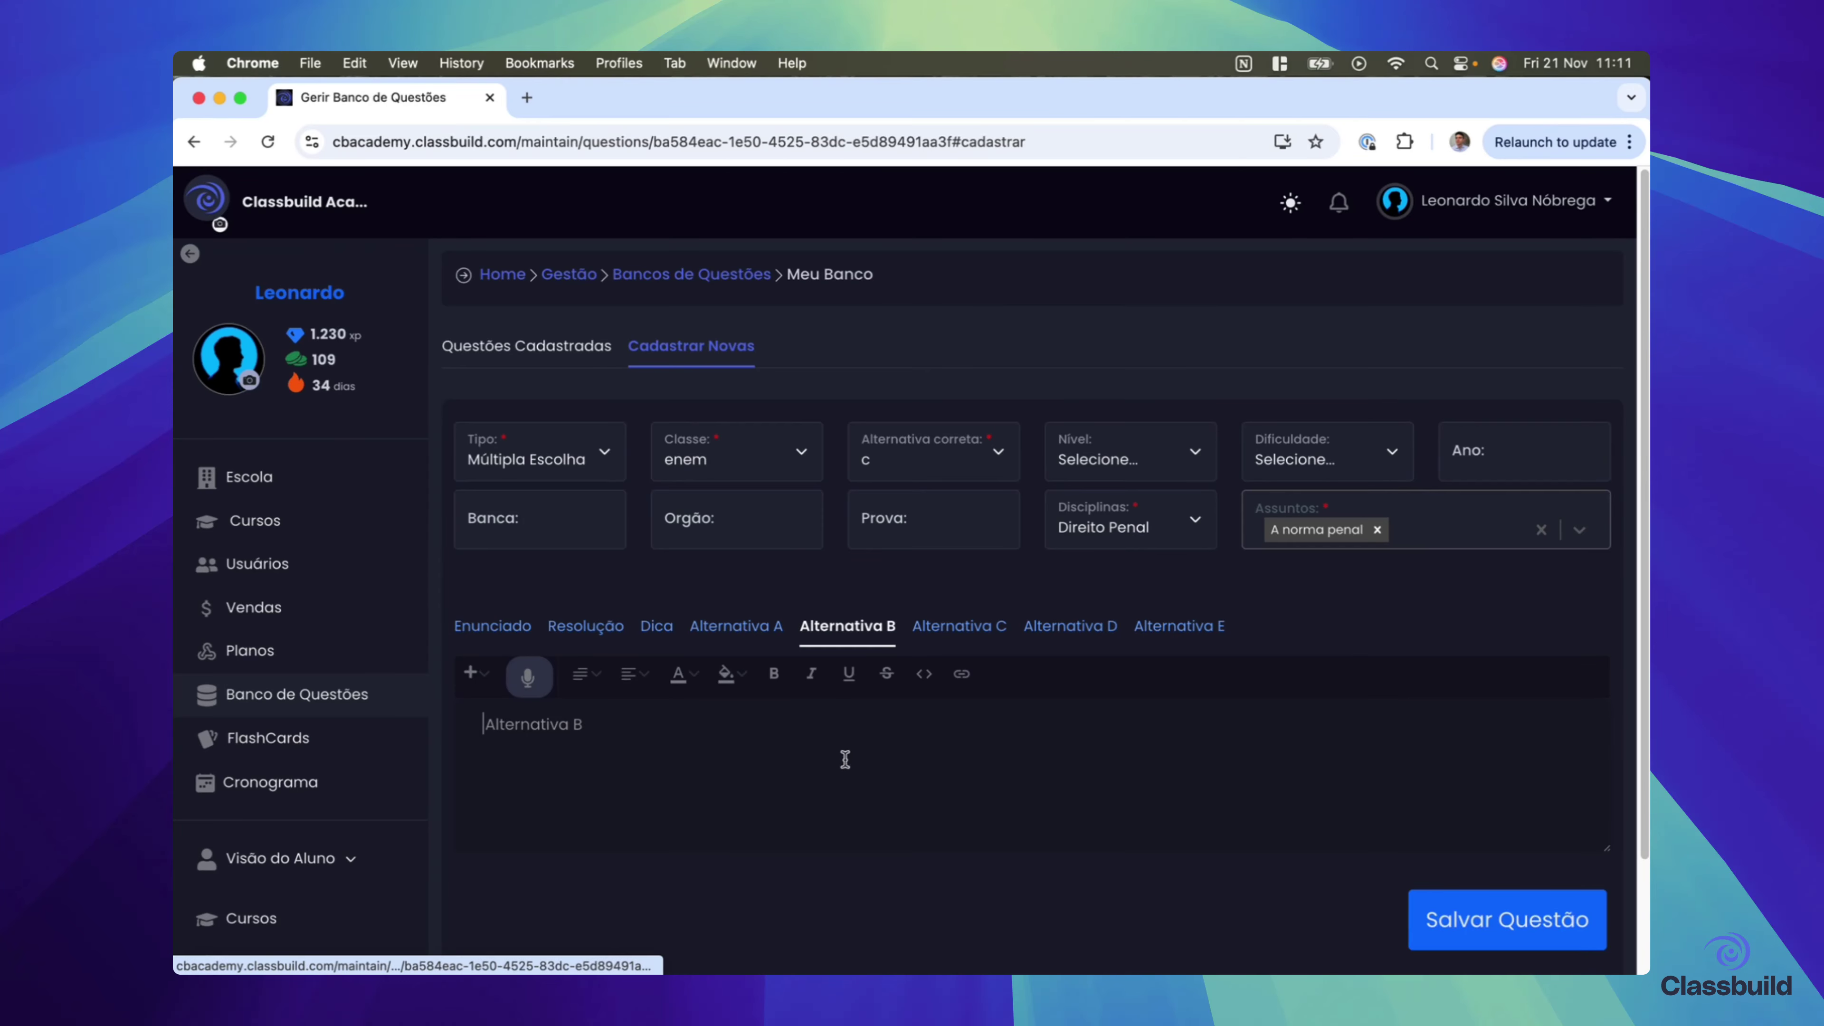
text(letra B)
click(957, 626)
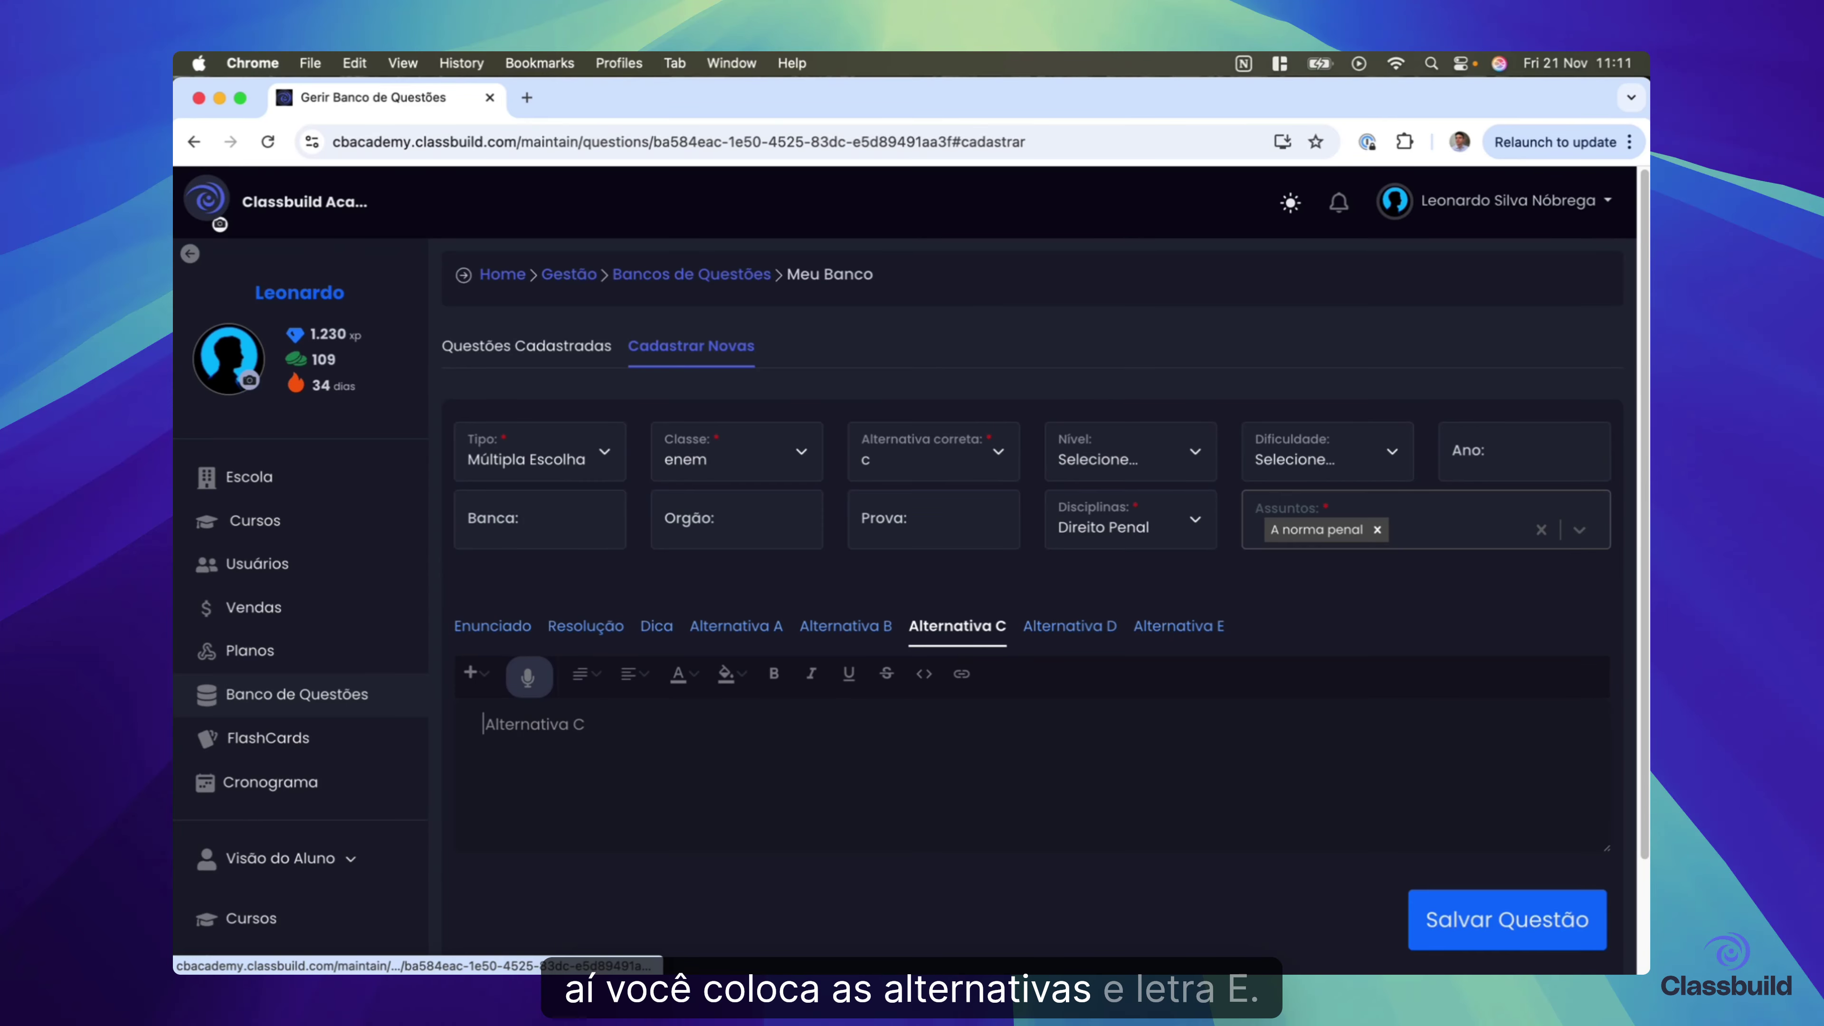
text(letra c)
click(1087, 624)
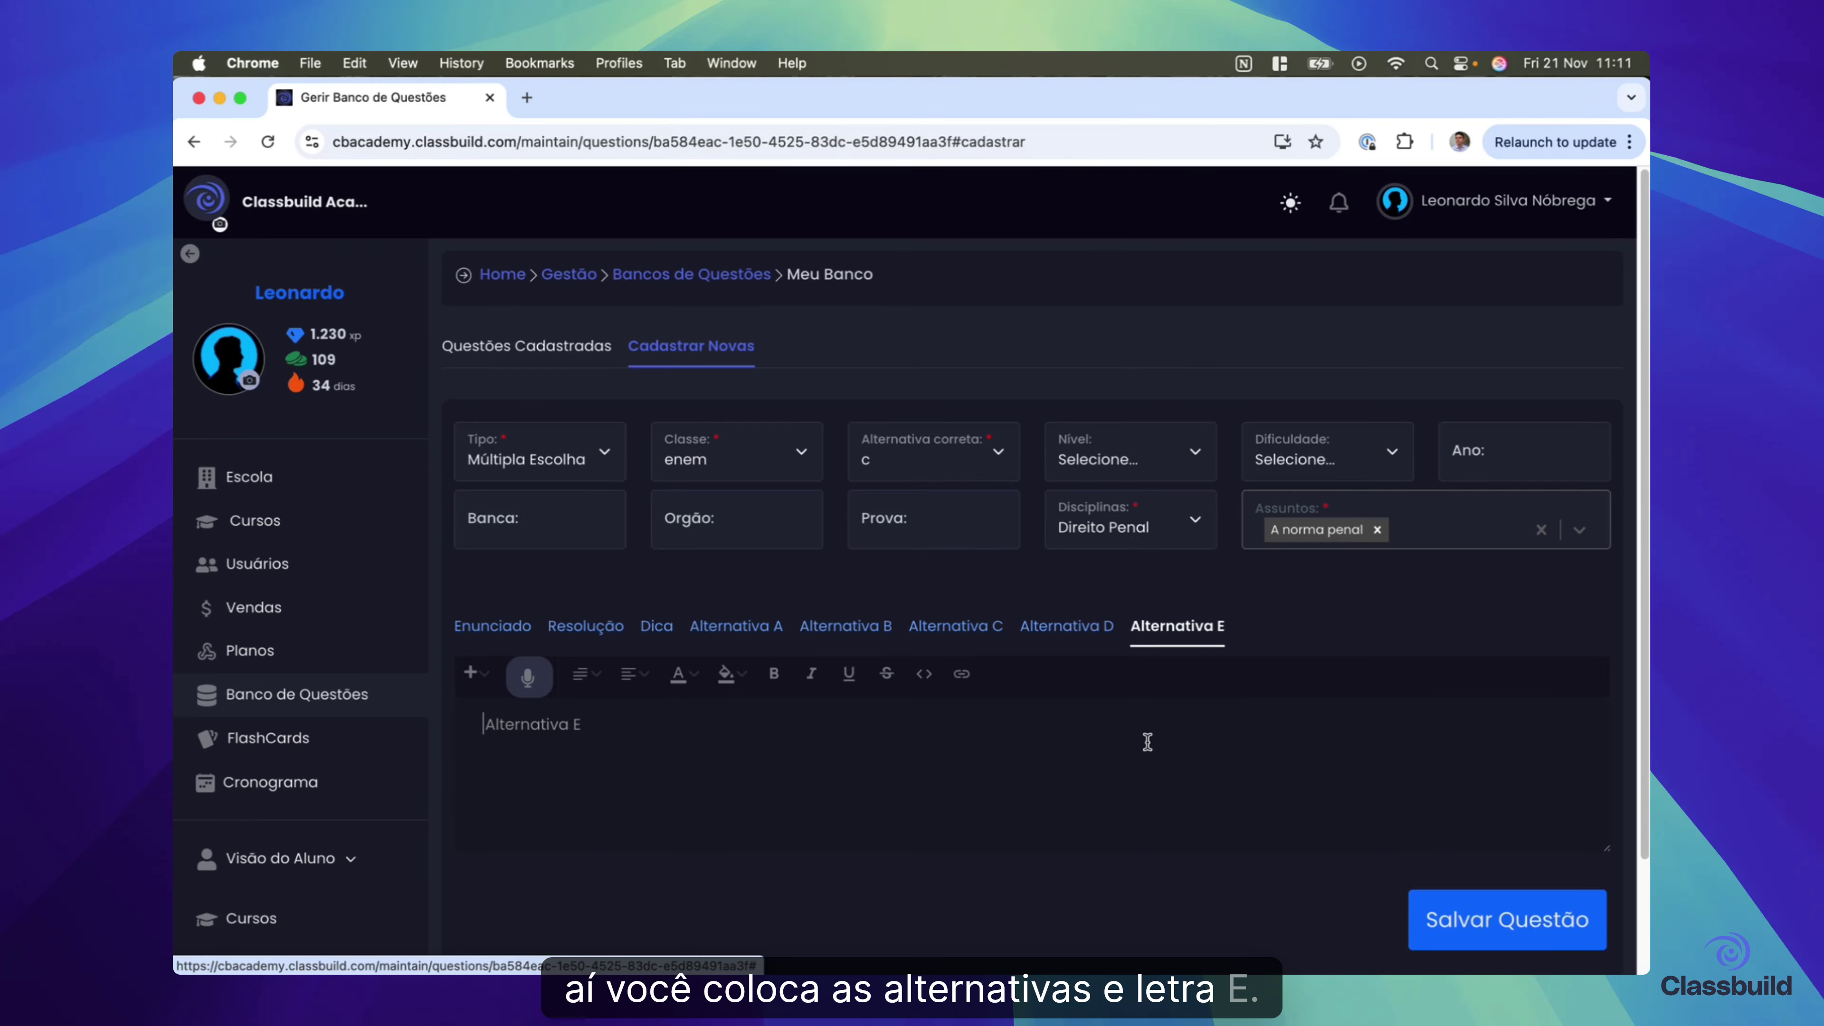
text(letra e)
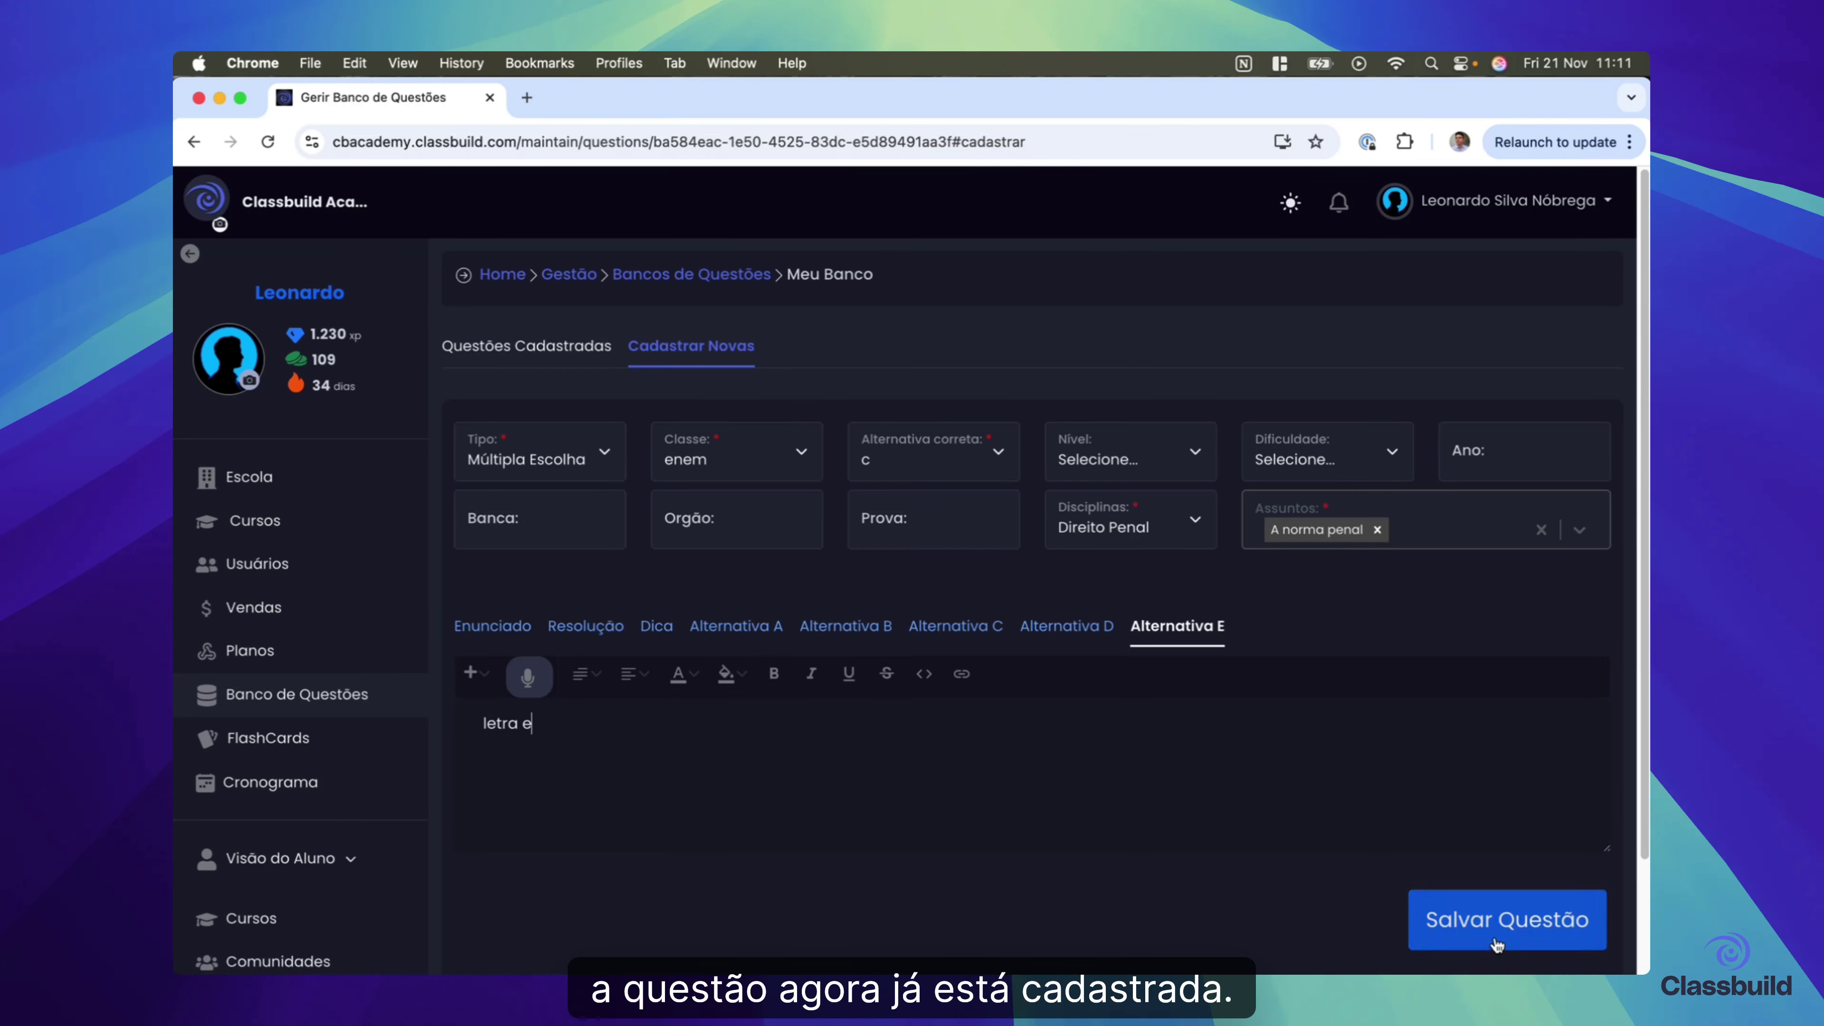
click(1497, 947)
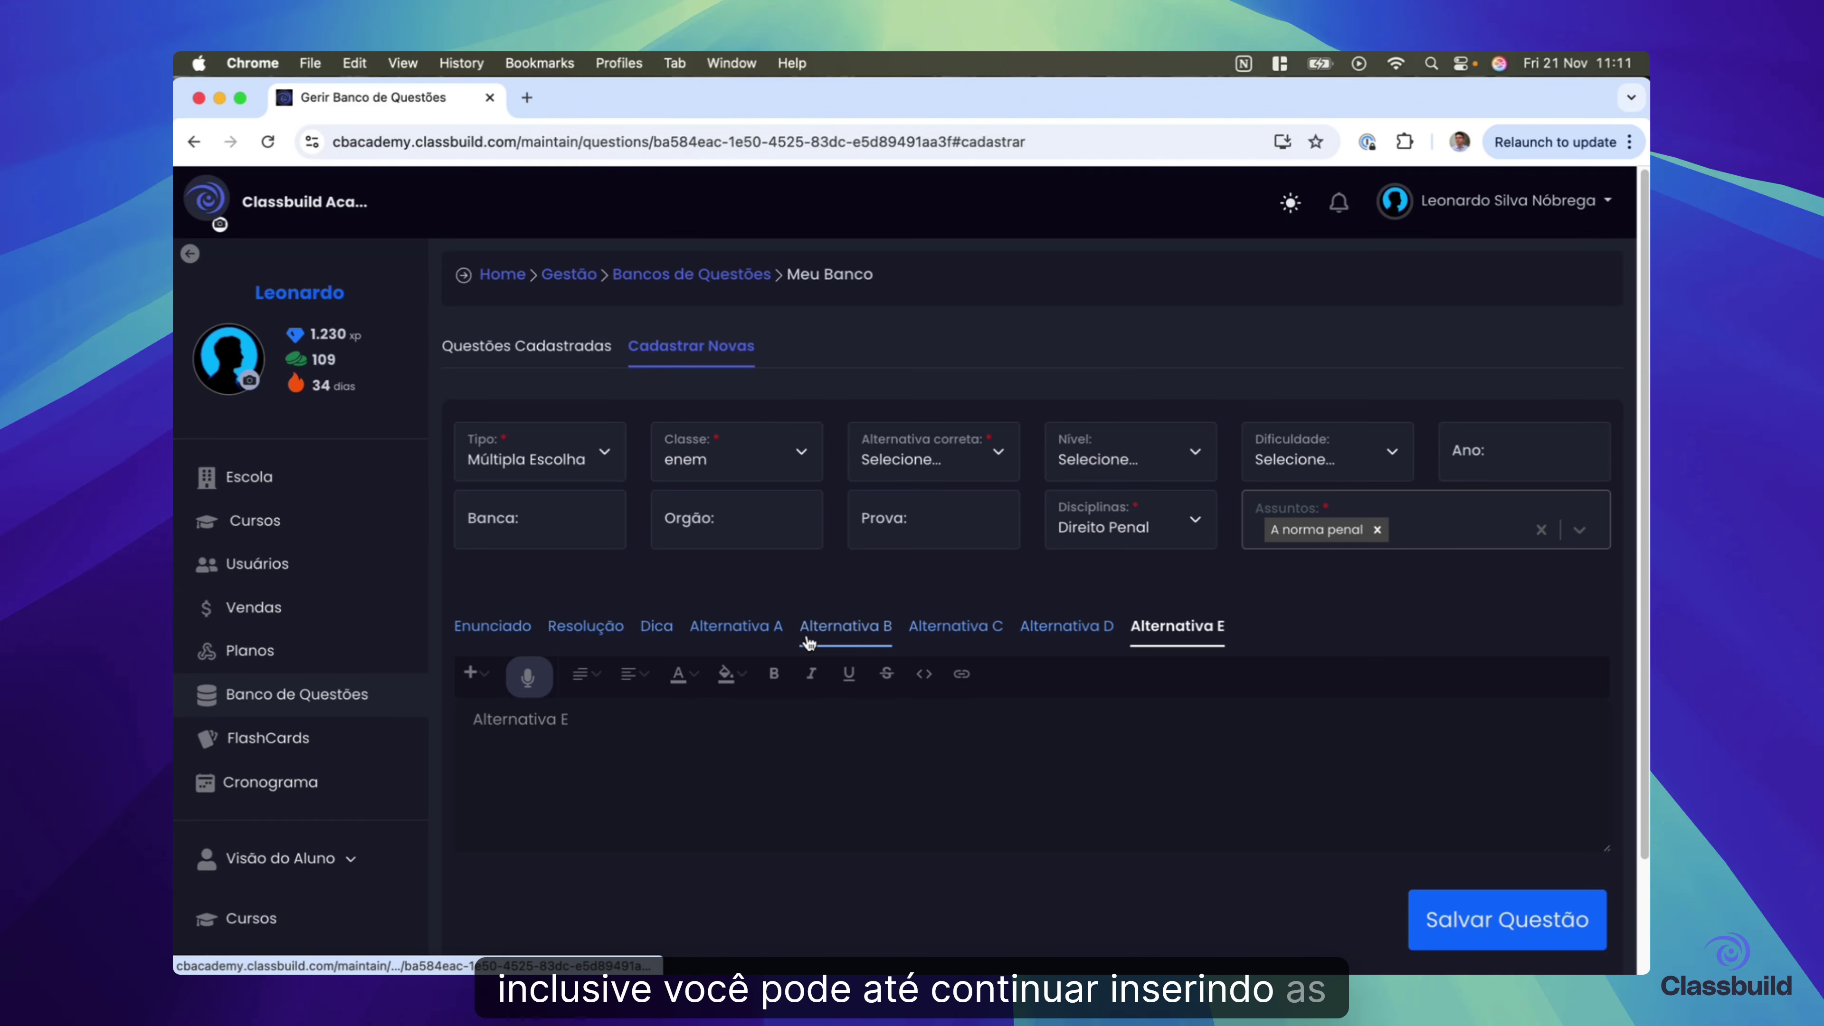
click(803, 793)
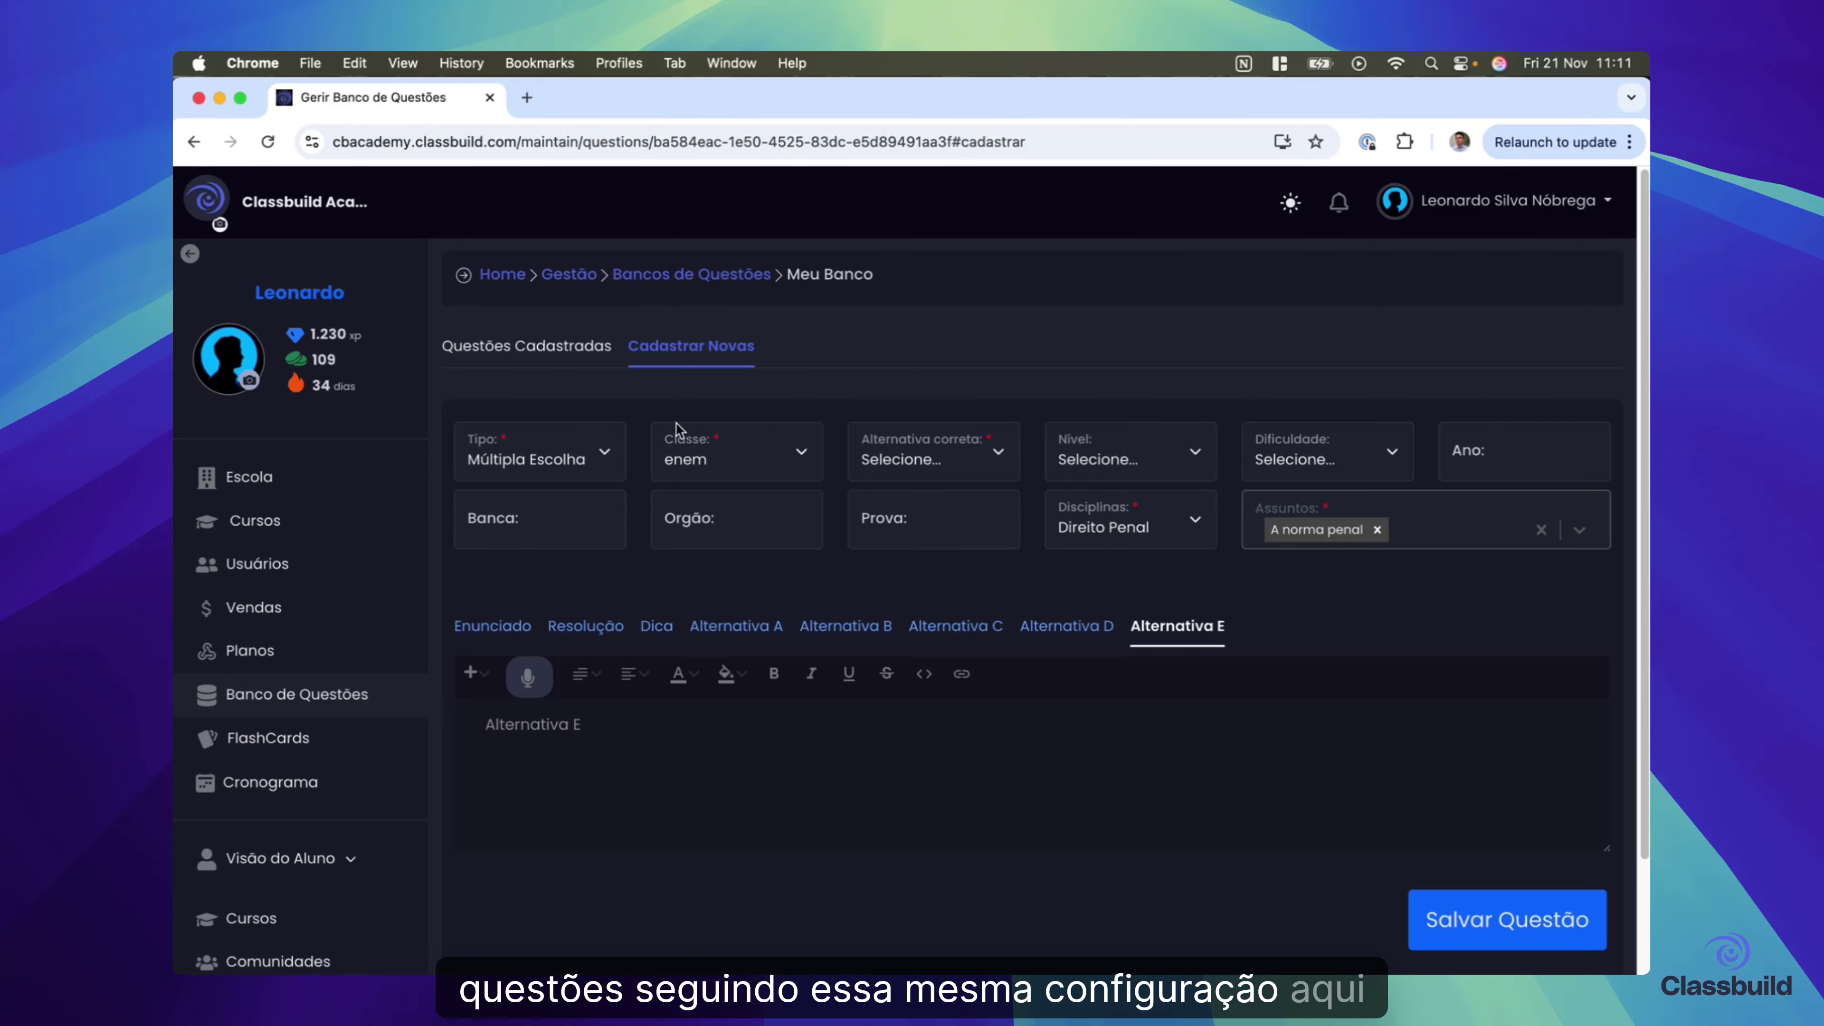
- List all registered questions of Meu Banco with the advanced search, removing the Noções de Informática discipline filter
click(529, 351)
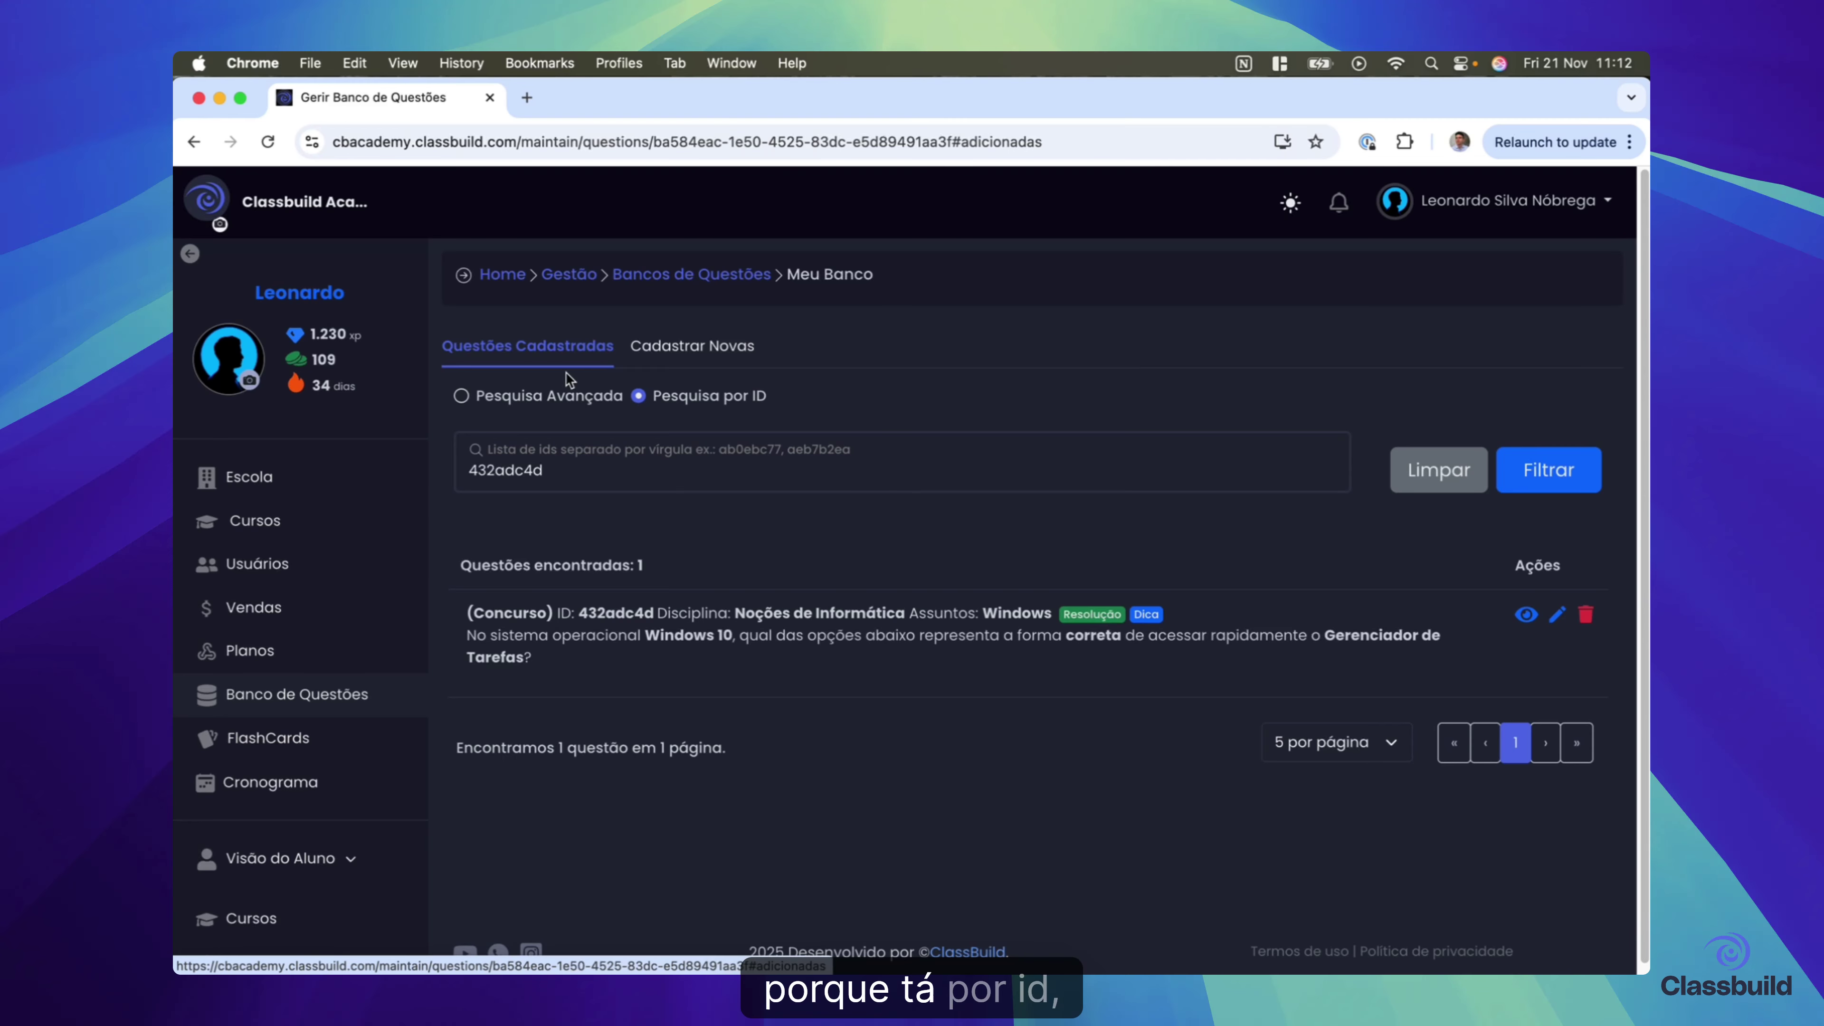
click(461, 396)
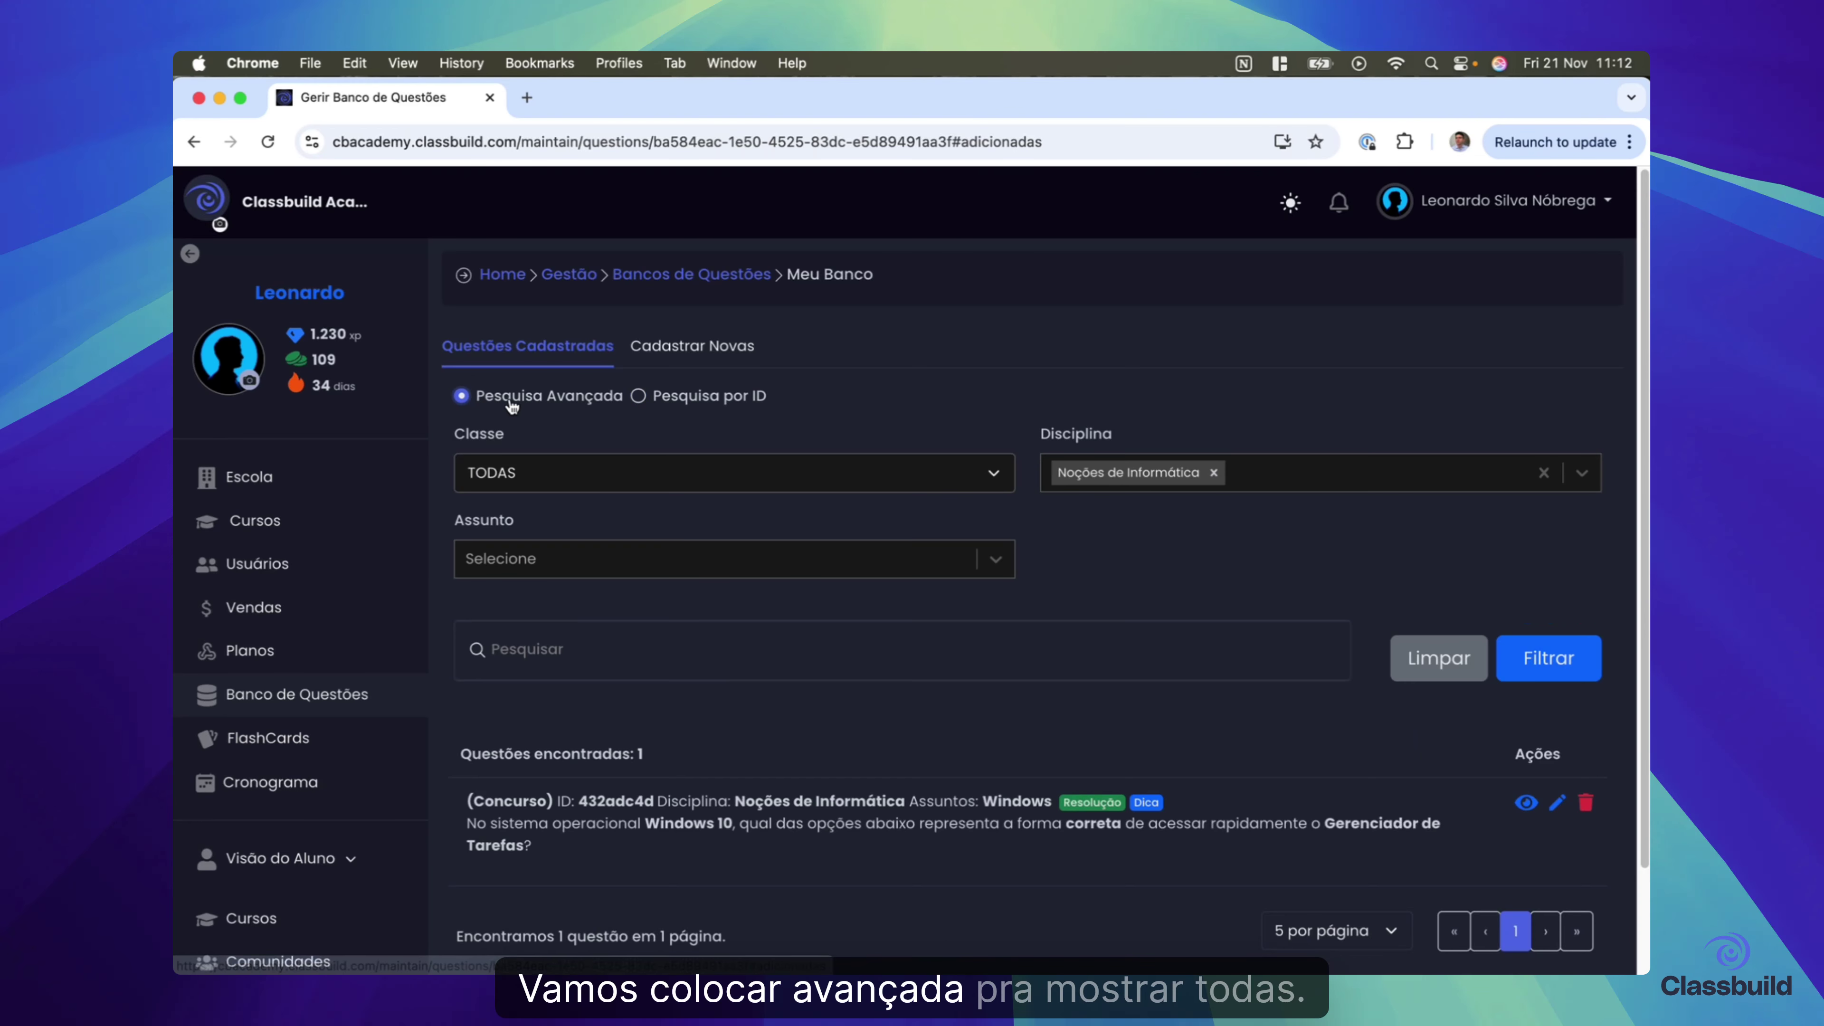
click(1215, 474)
click(1548, 572)
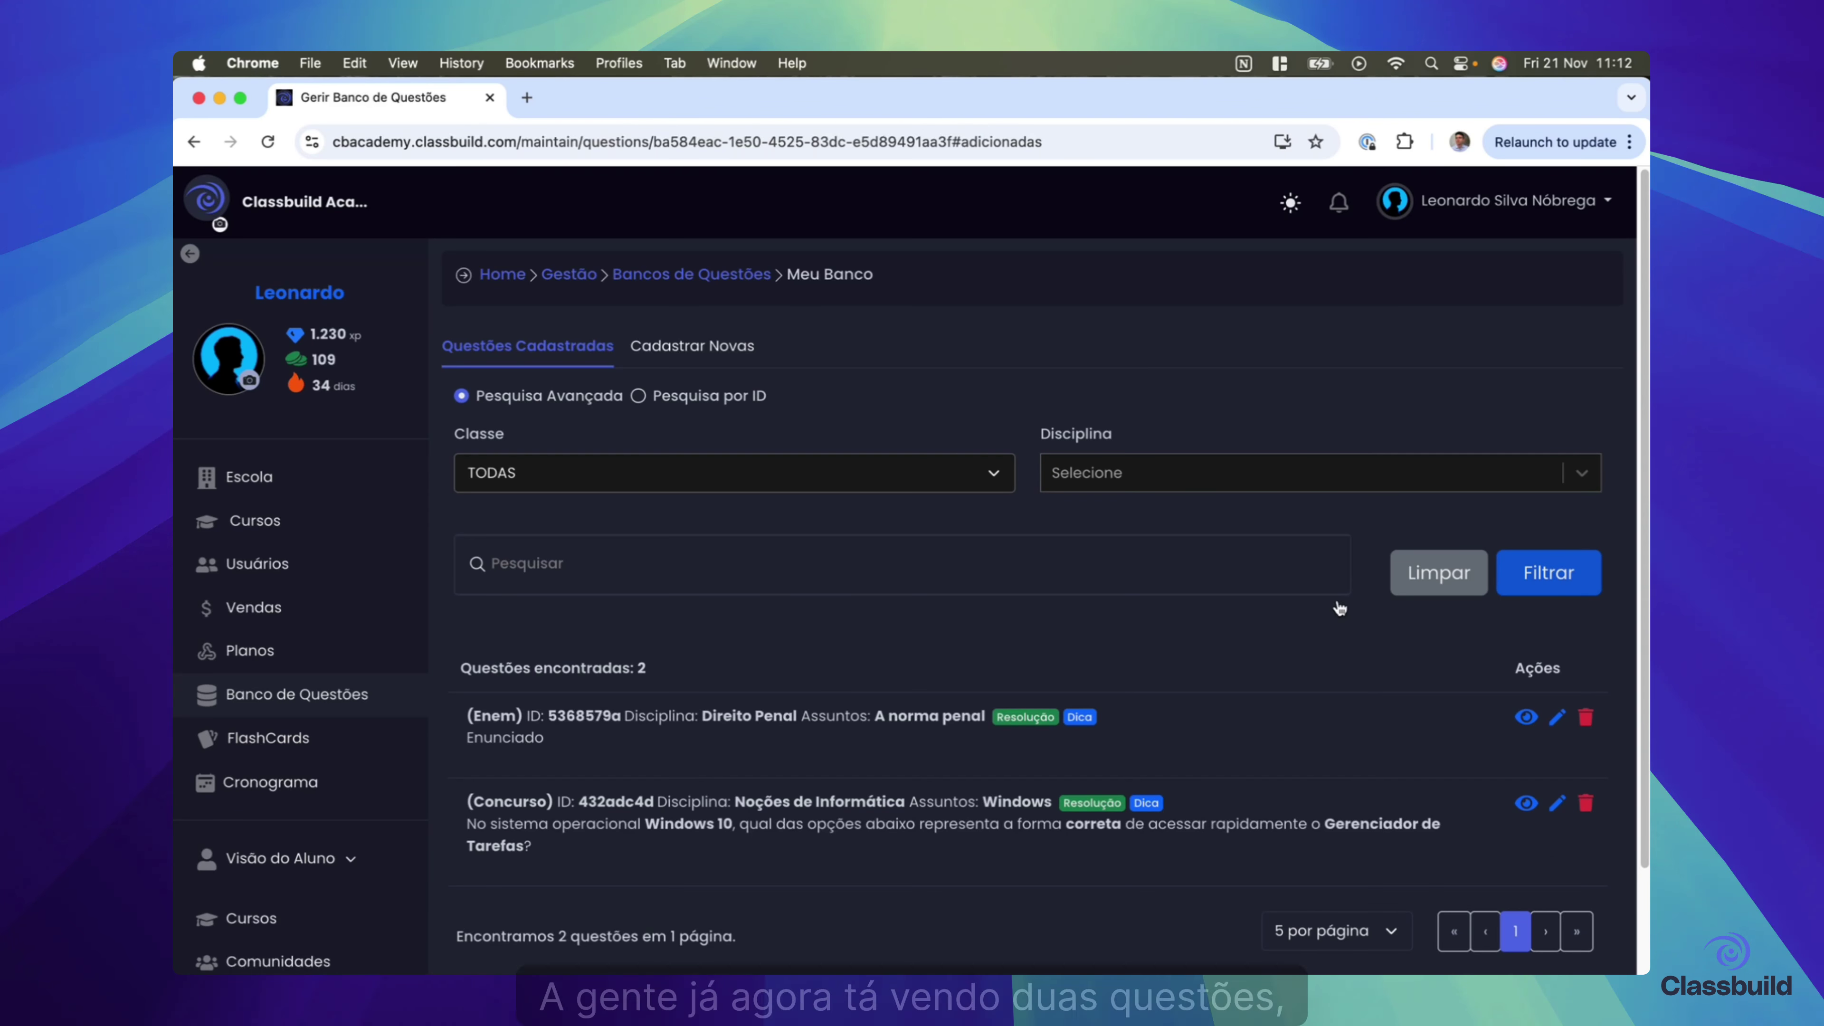
scroll(1339, 607, down, 2)
double_click(500, 614)
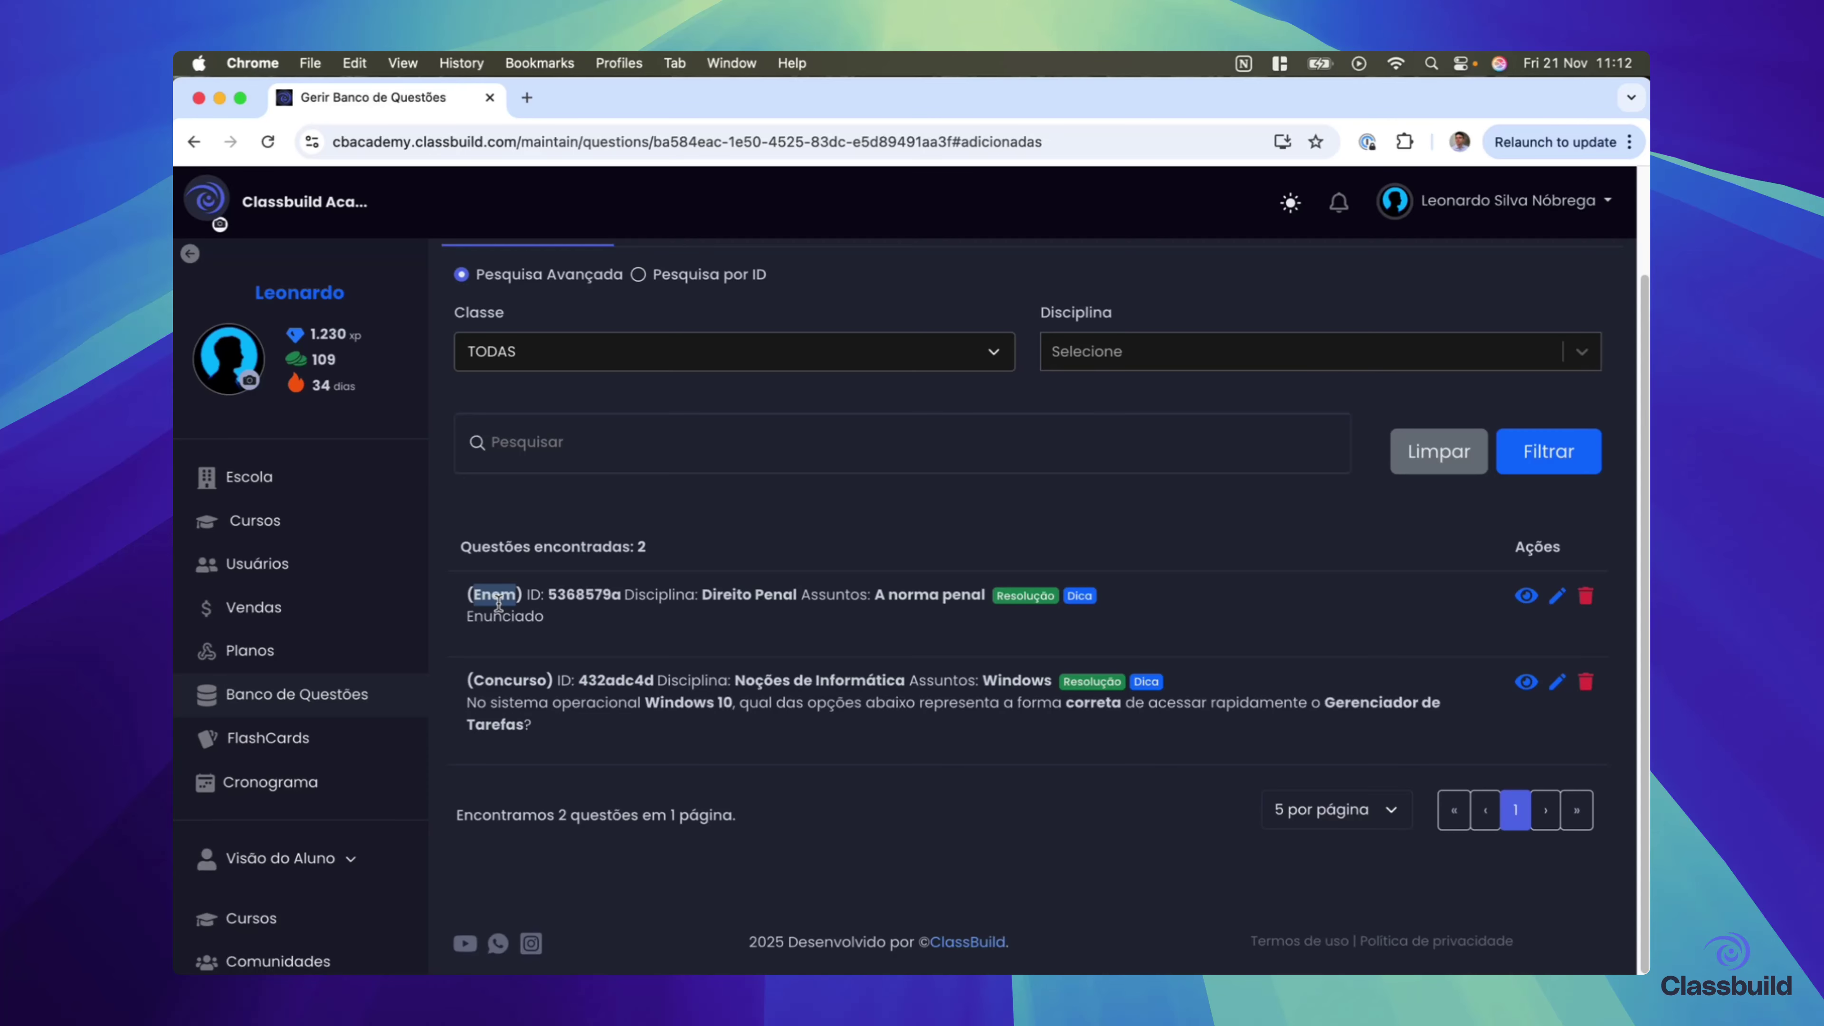
scroll(574, 503, up, 2)
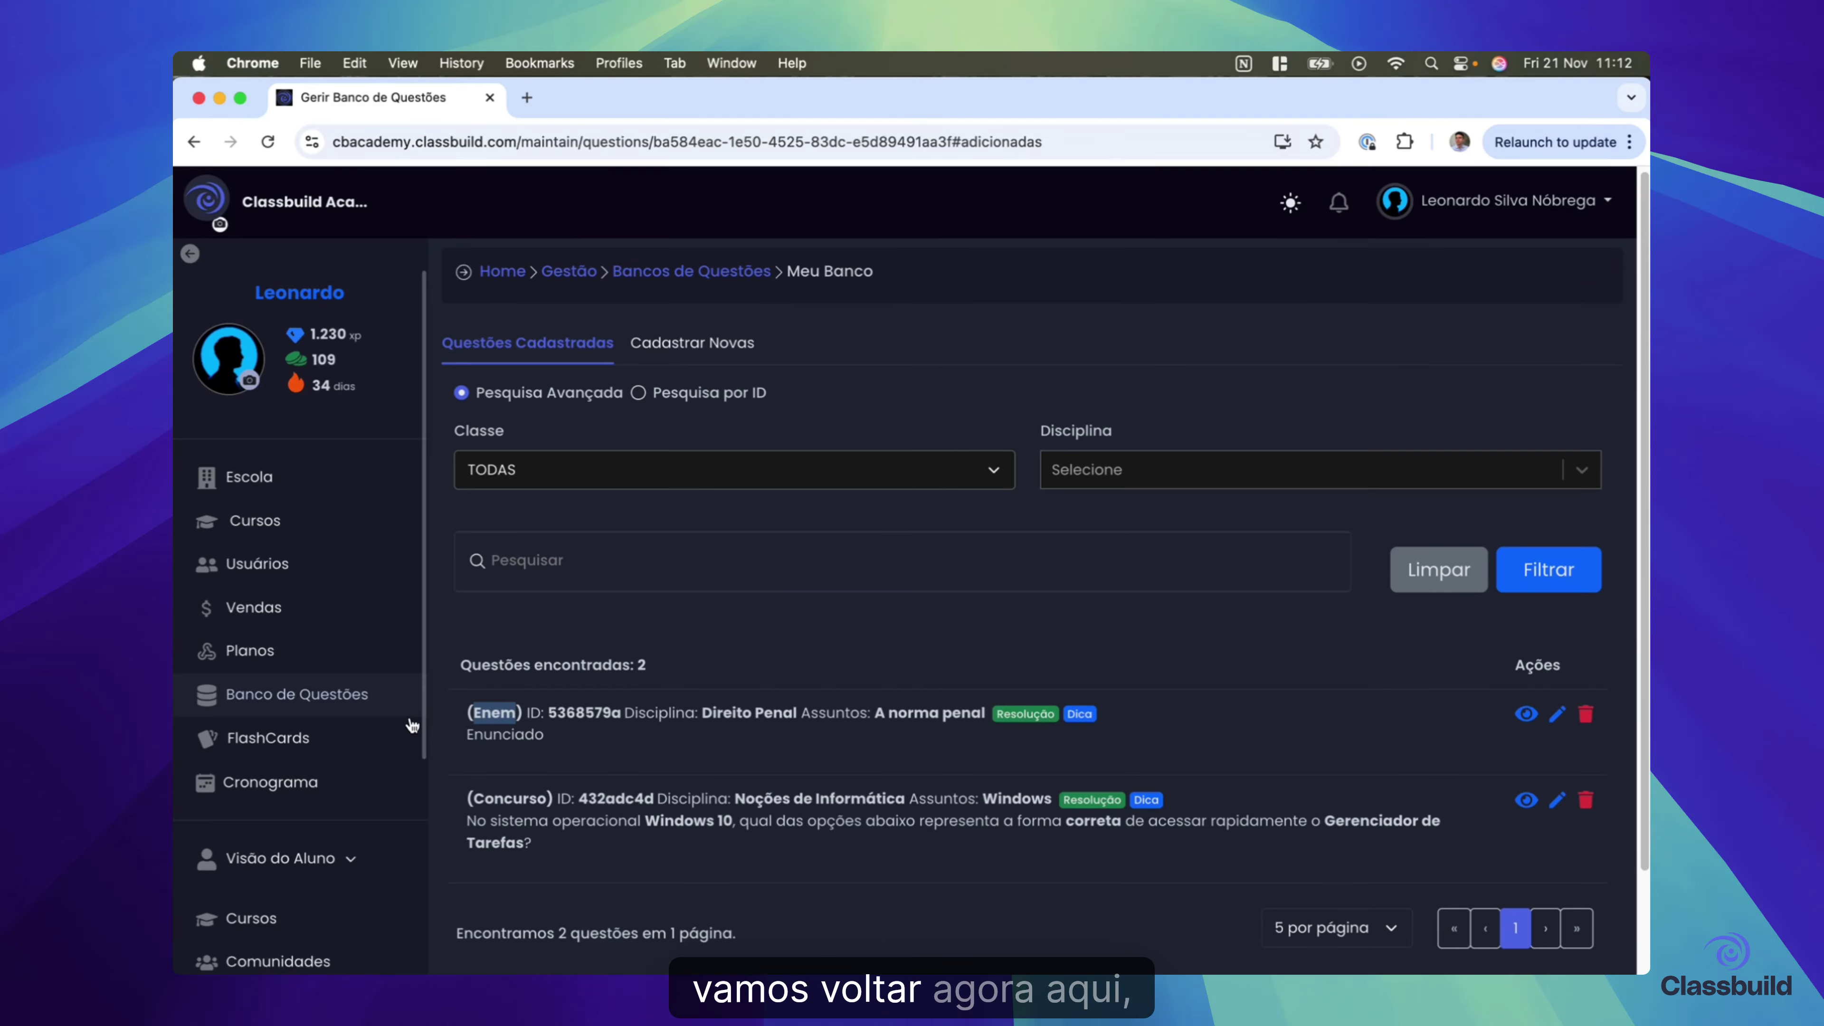
- Open the Banco Externo and examine the questions already added to lessons, with its advanced filters and search by ID
click(388, 694)
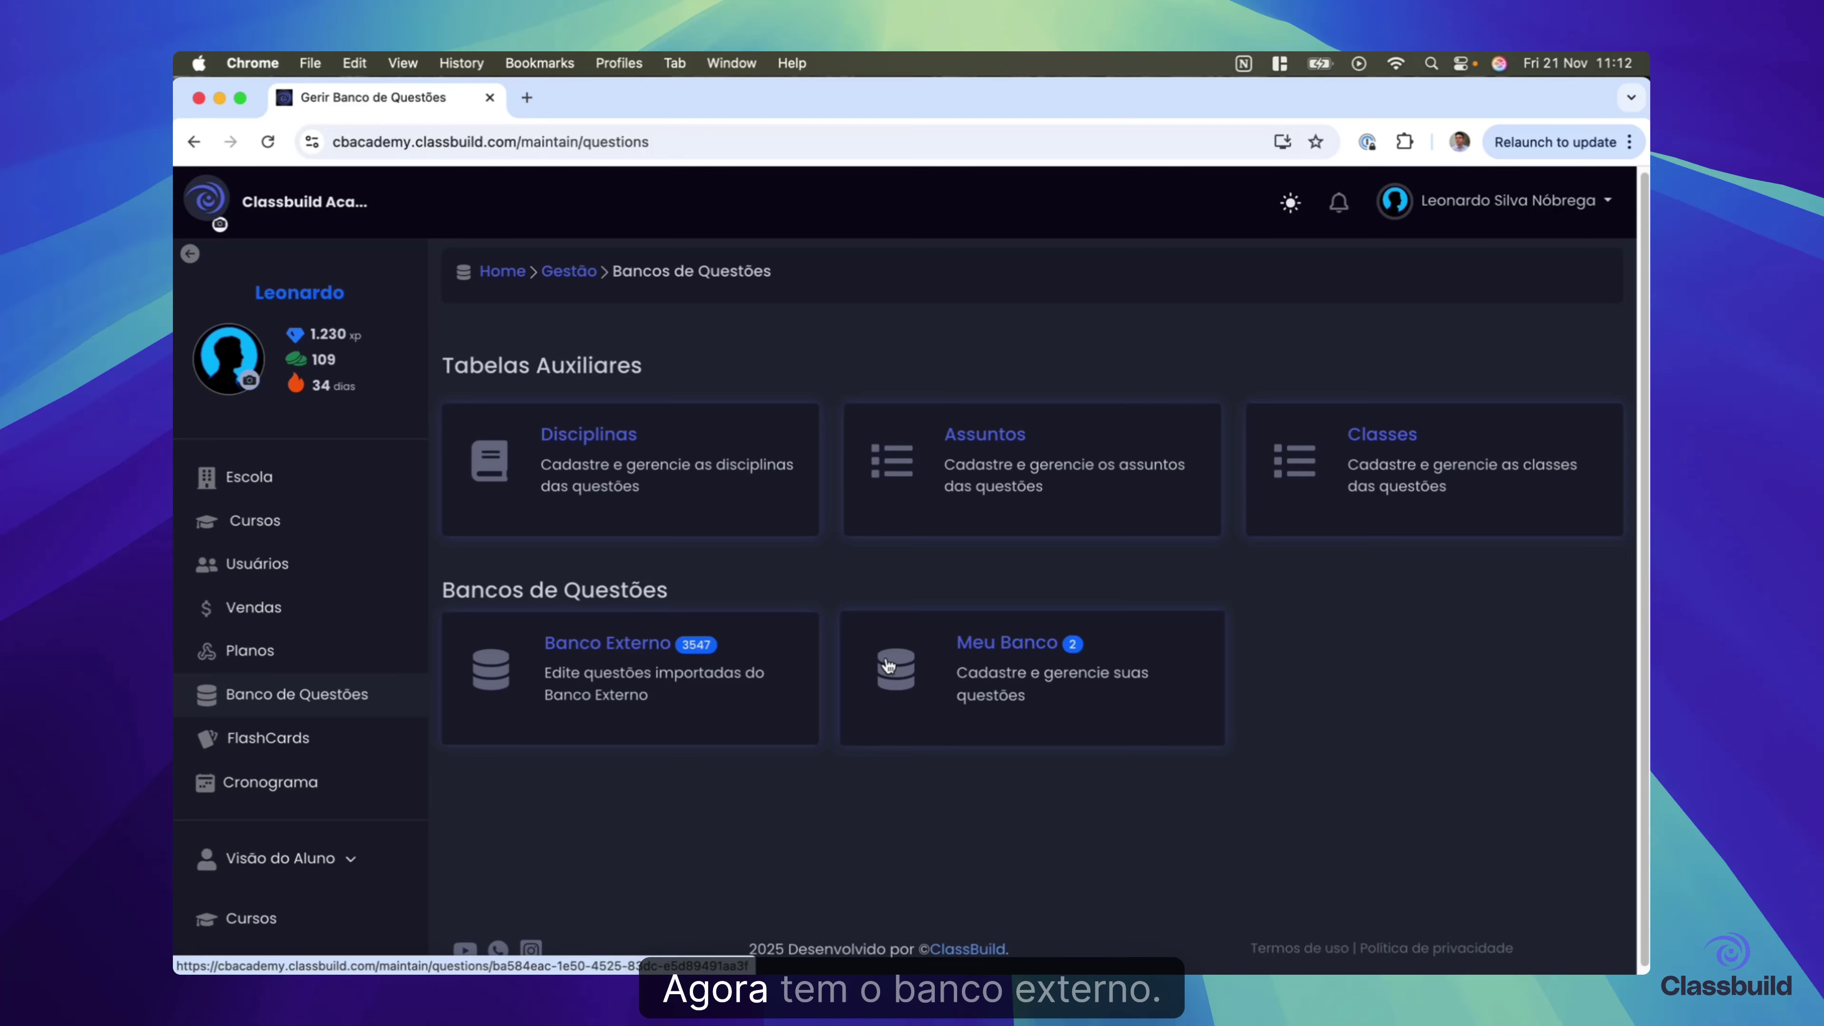
click(688, 686)
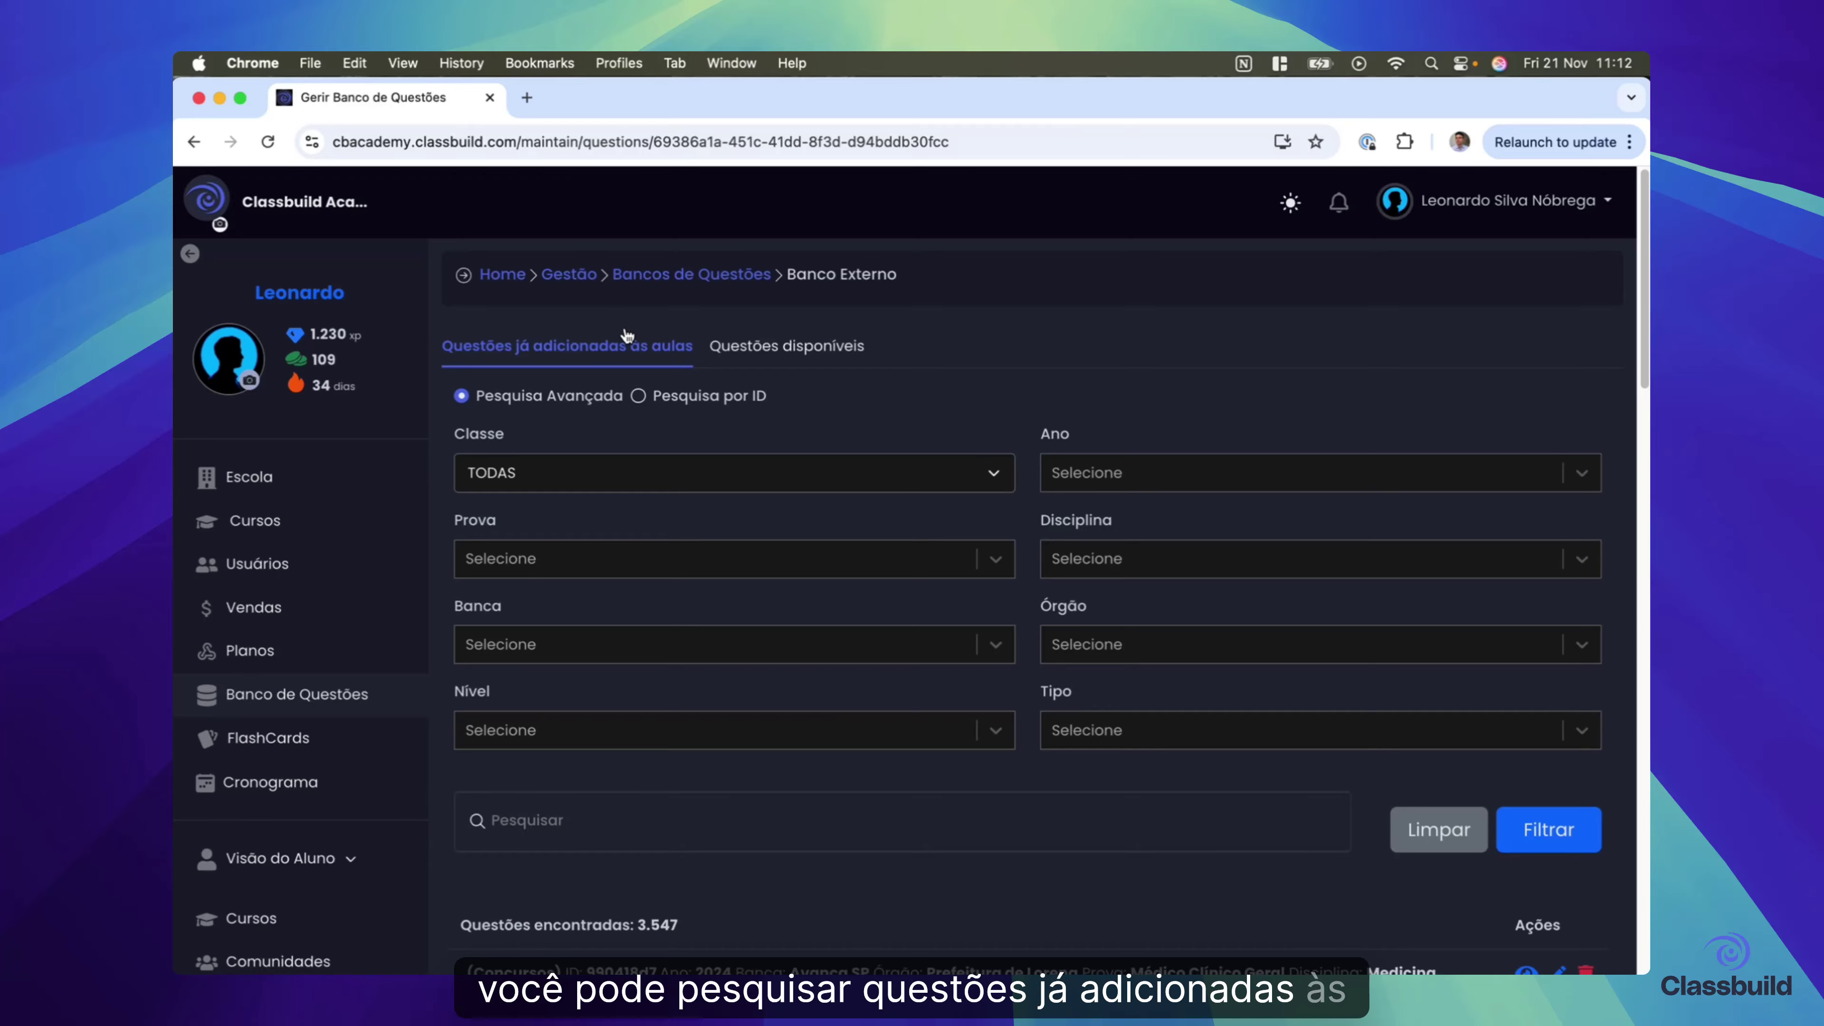
scroll(610, 476, down, 5)
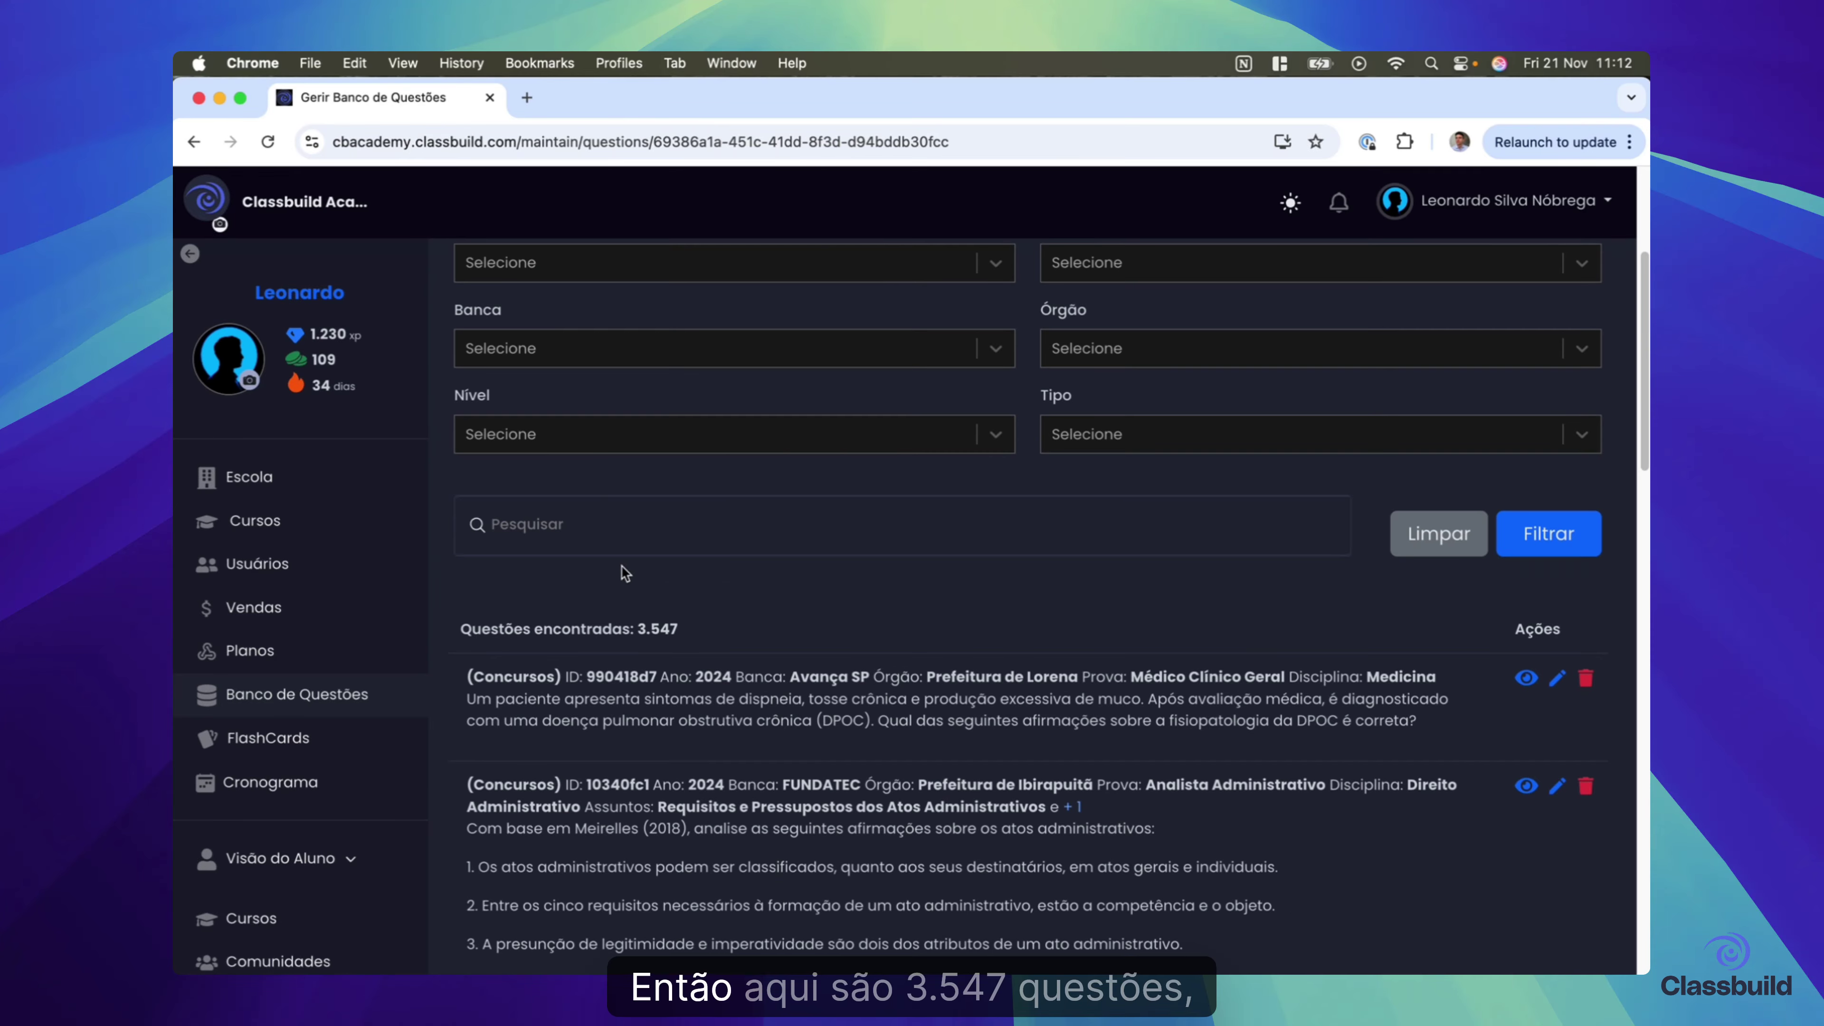
scroll(683, 644, down, 2)
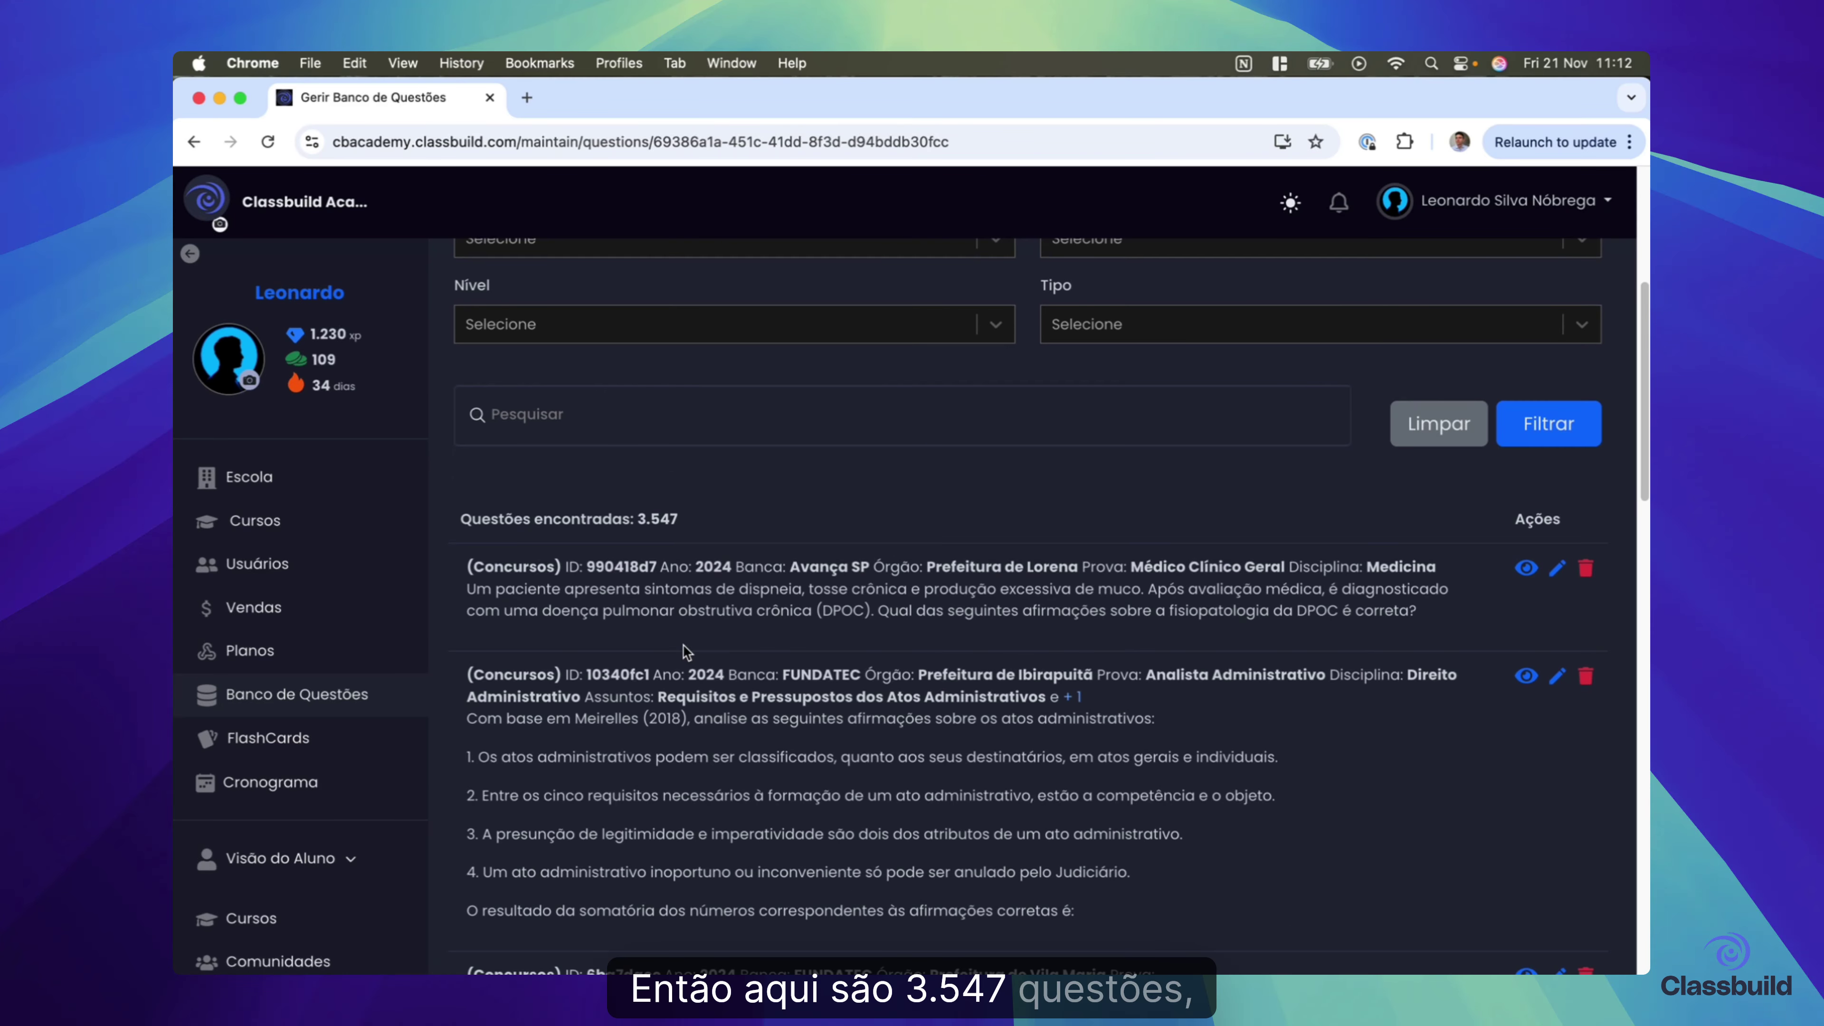
scroll(701, 598, up, 6)
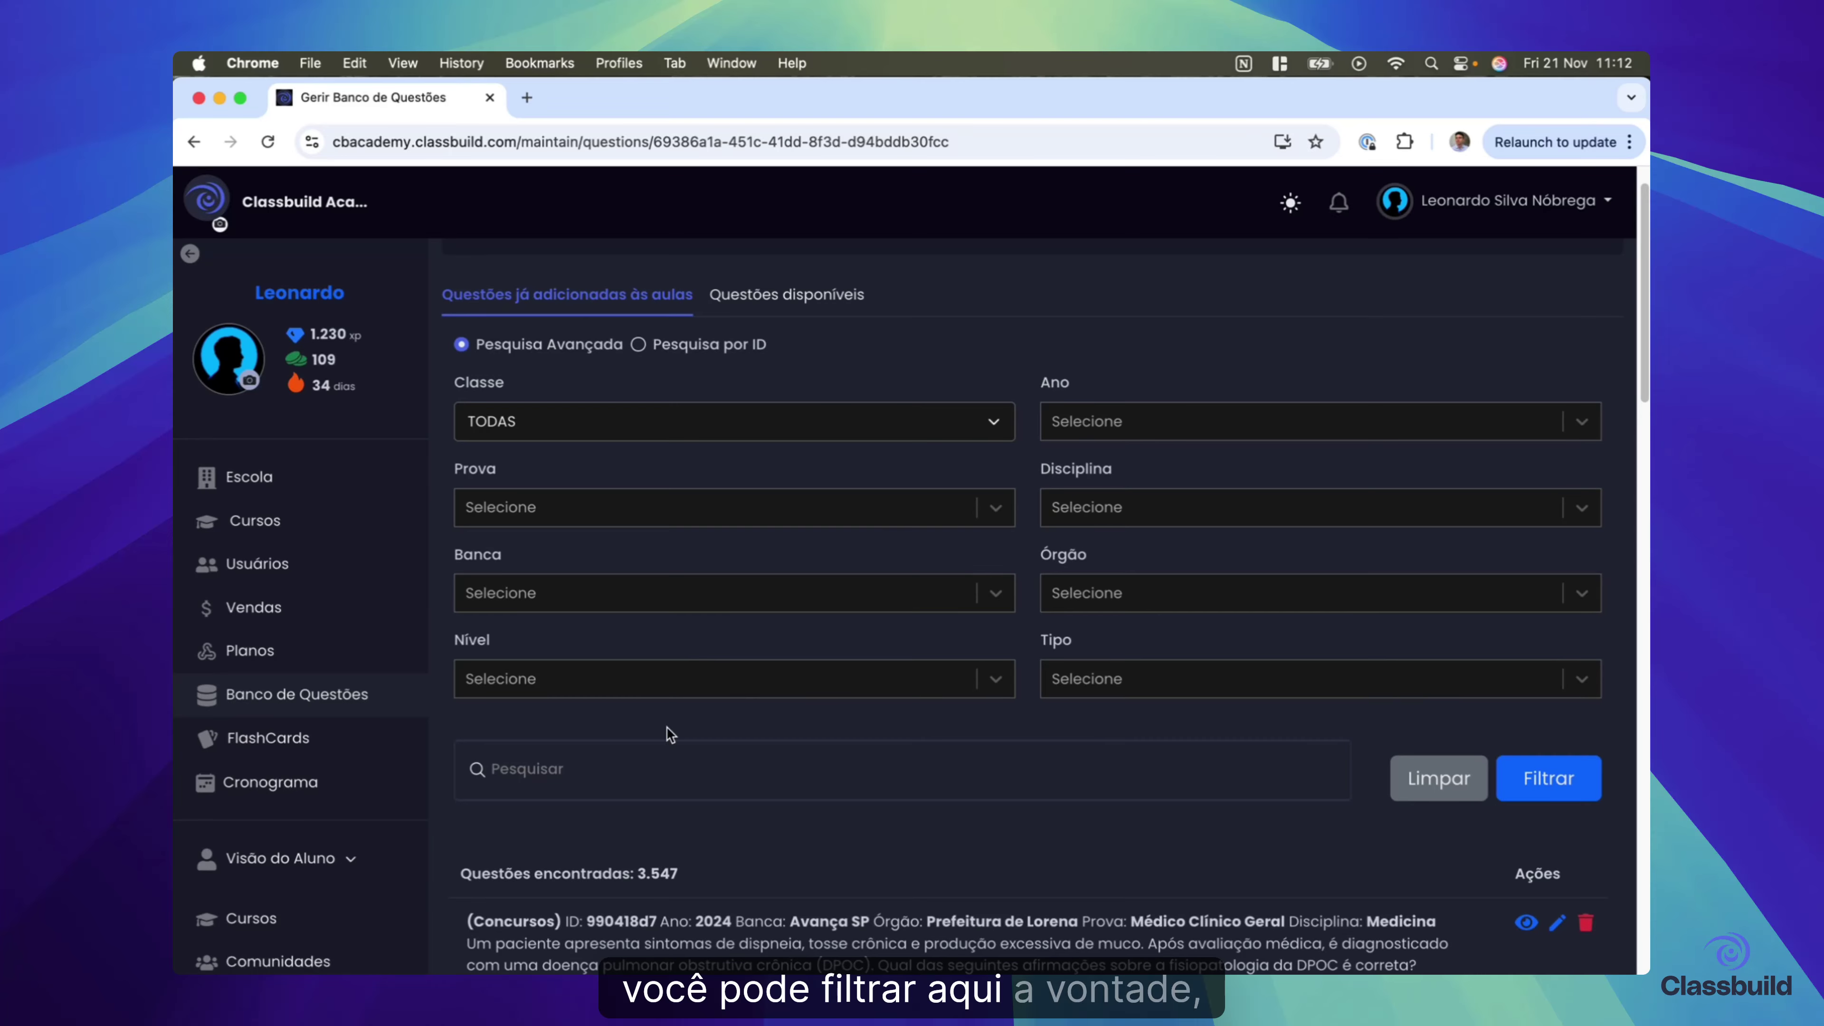
click(574, 747)
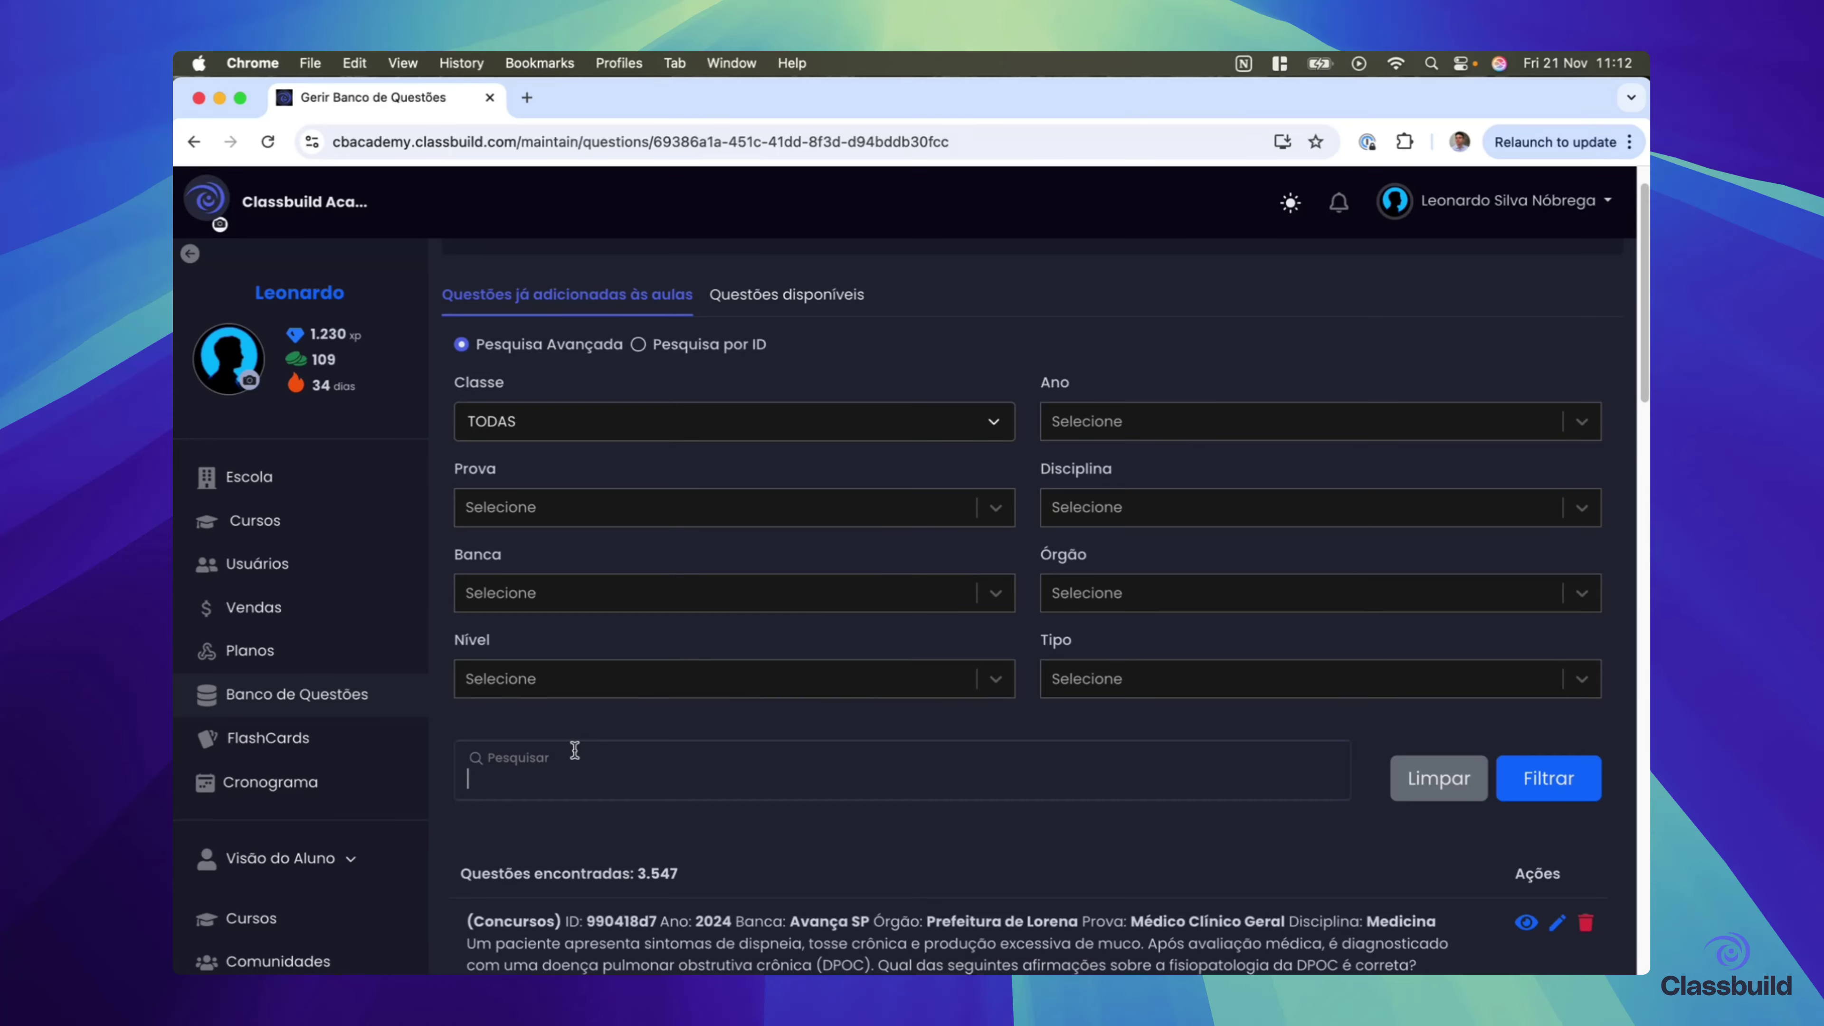
click(642, 346)
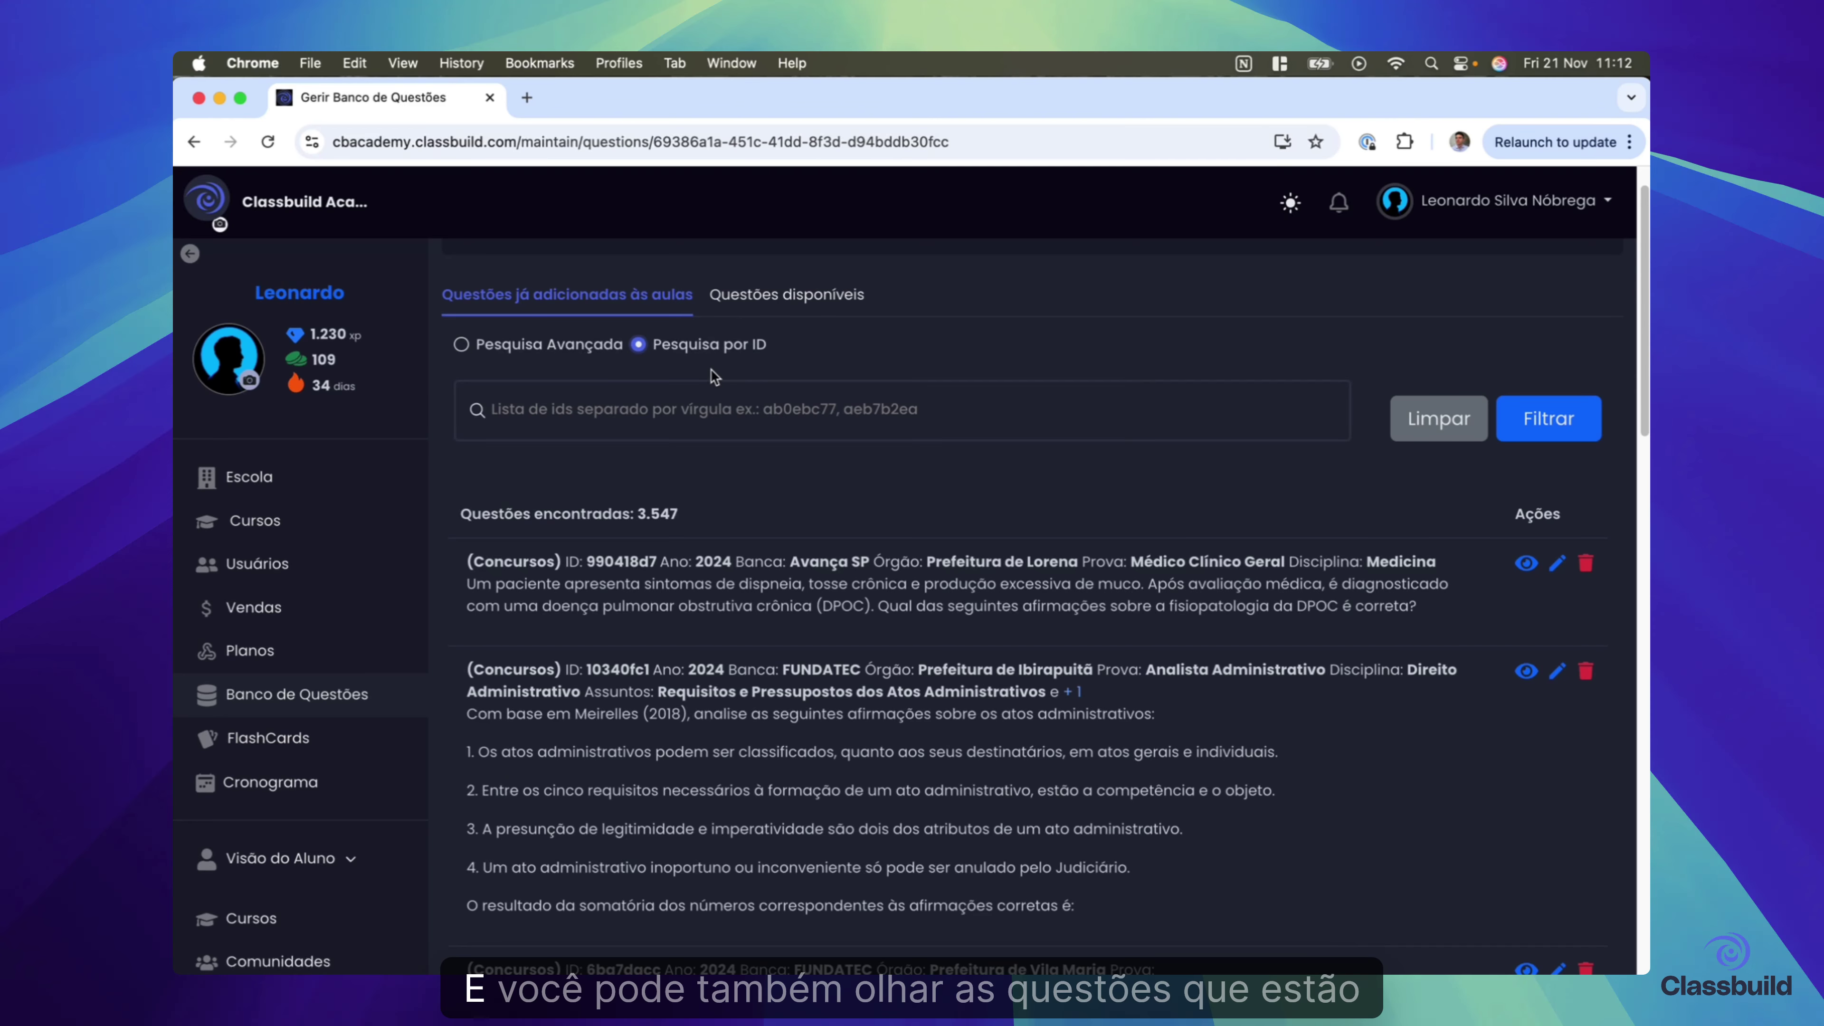
scroll(754, 399, up, 1)
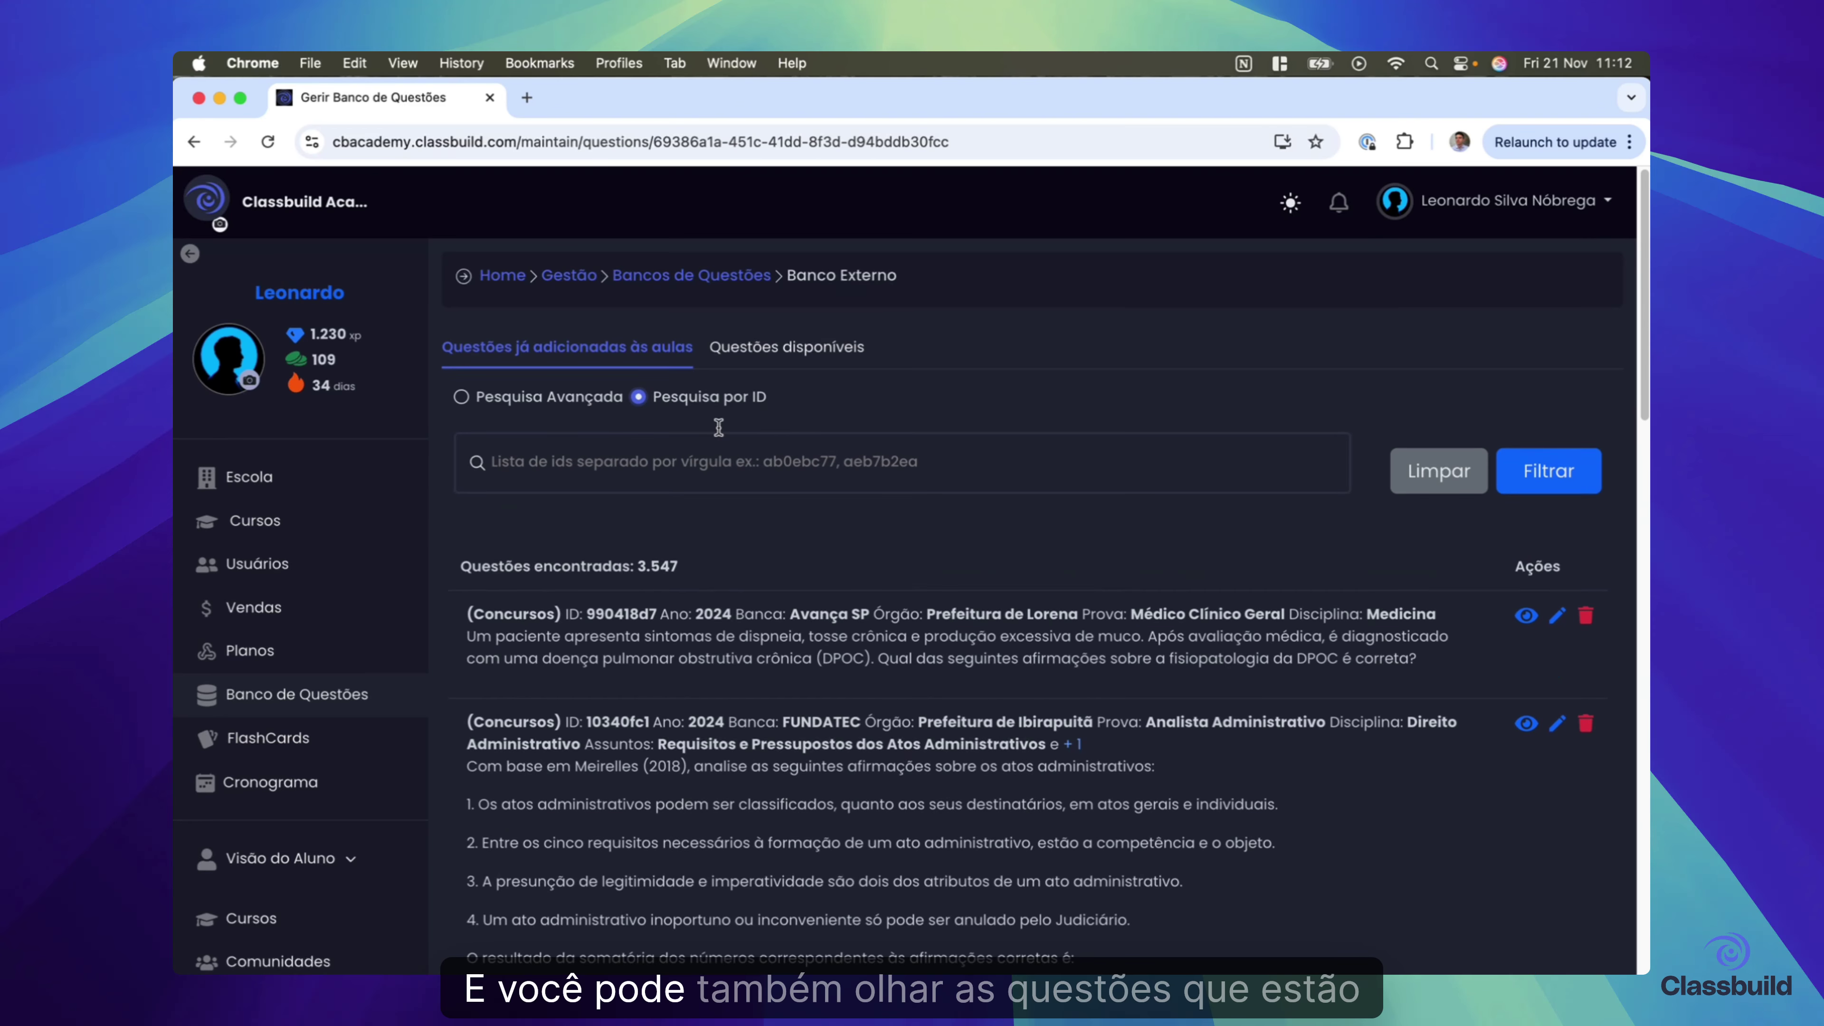
- Examine the external bank's available questions and their search options, and return to the questions already added to lessons
click(811, 357)
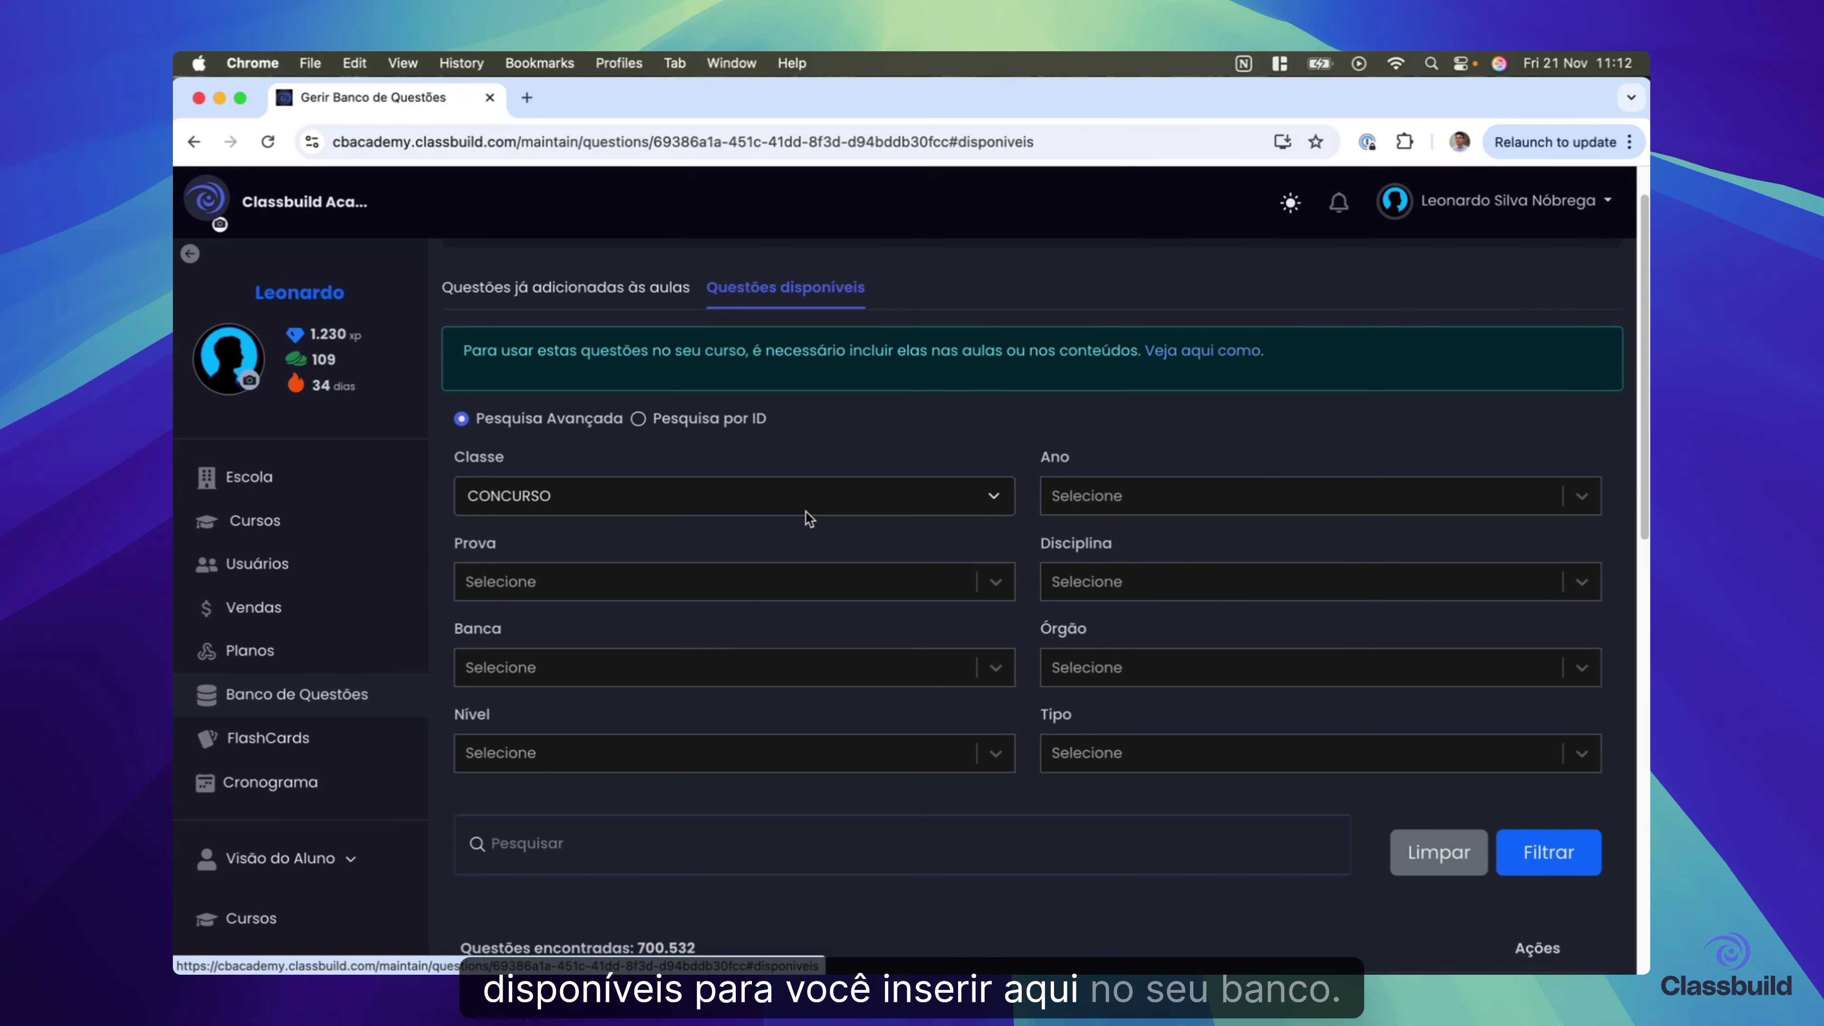
scroll(809, 519, down, 2)
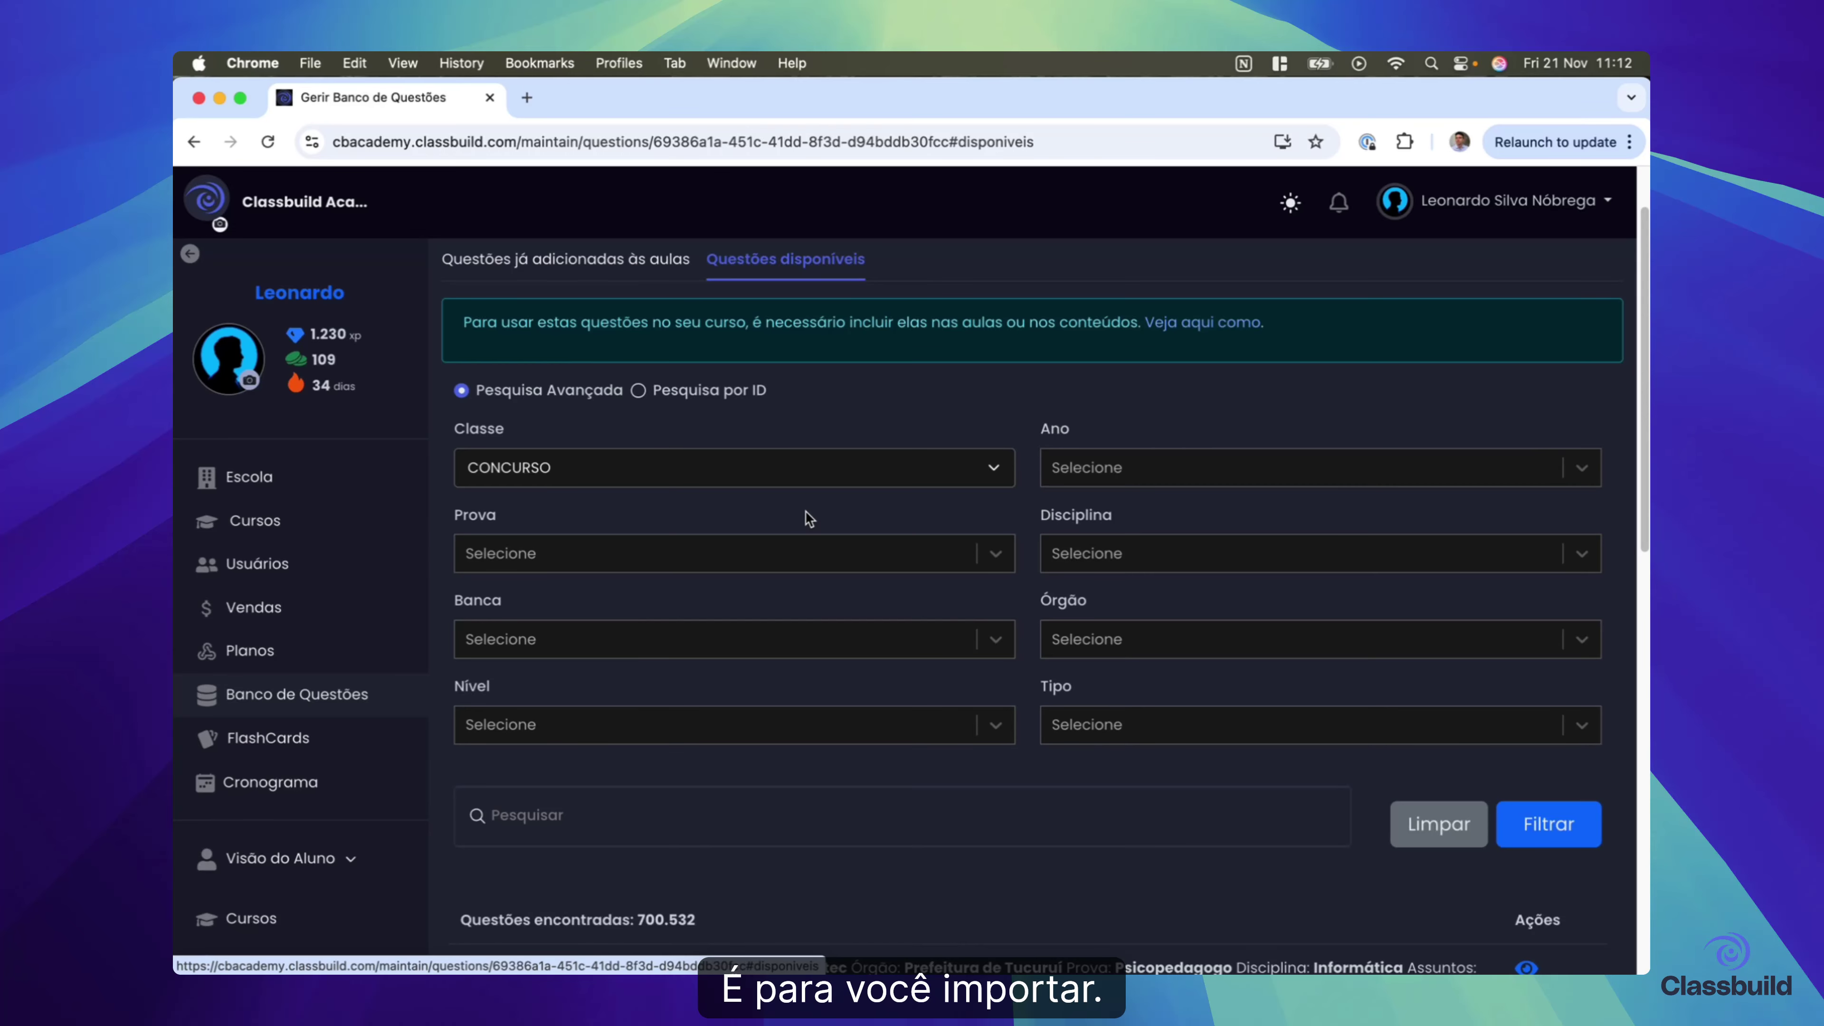
scroll(809, 519, down, 5)
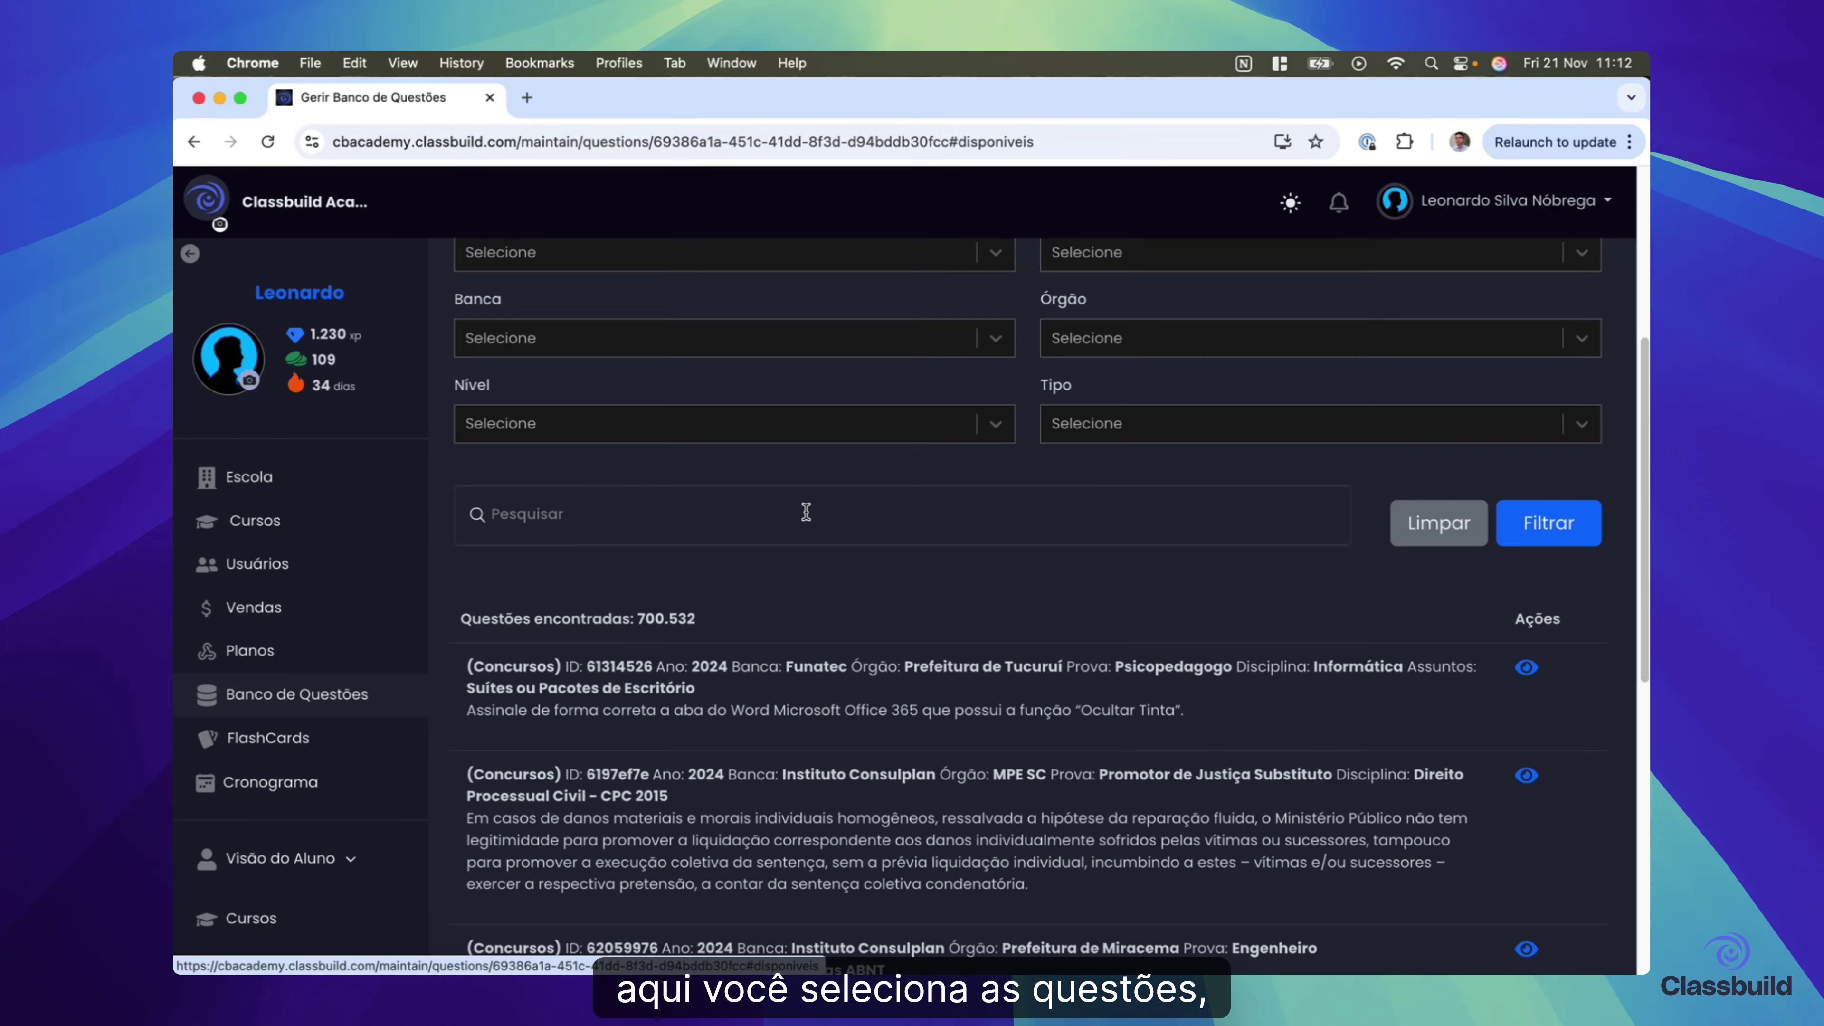
scroll(806, 511, up, 6)
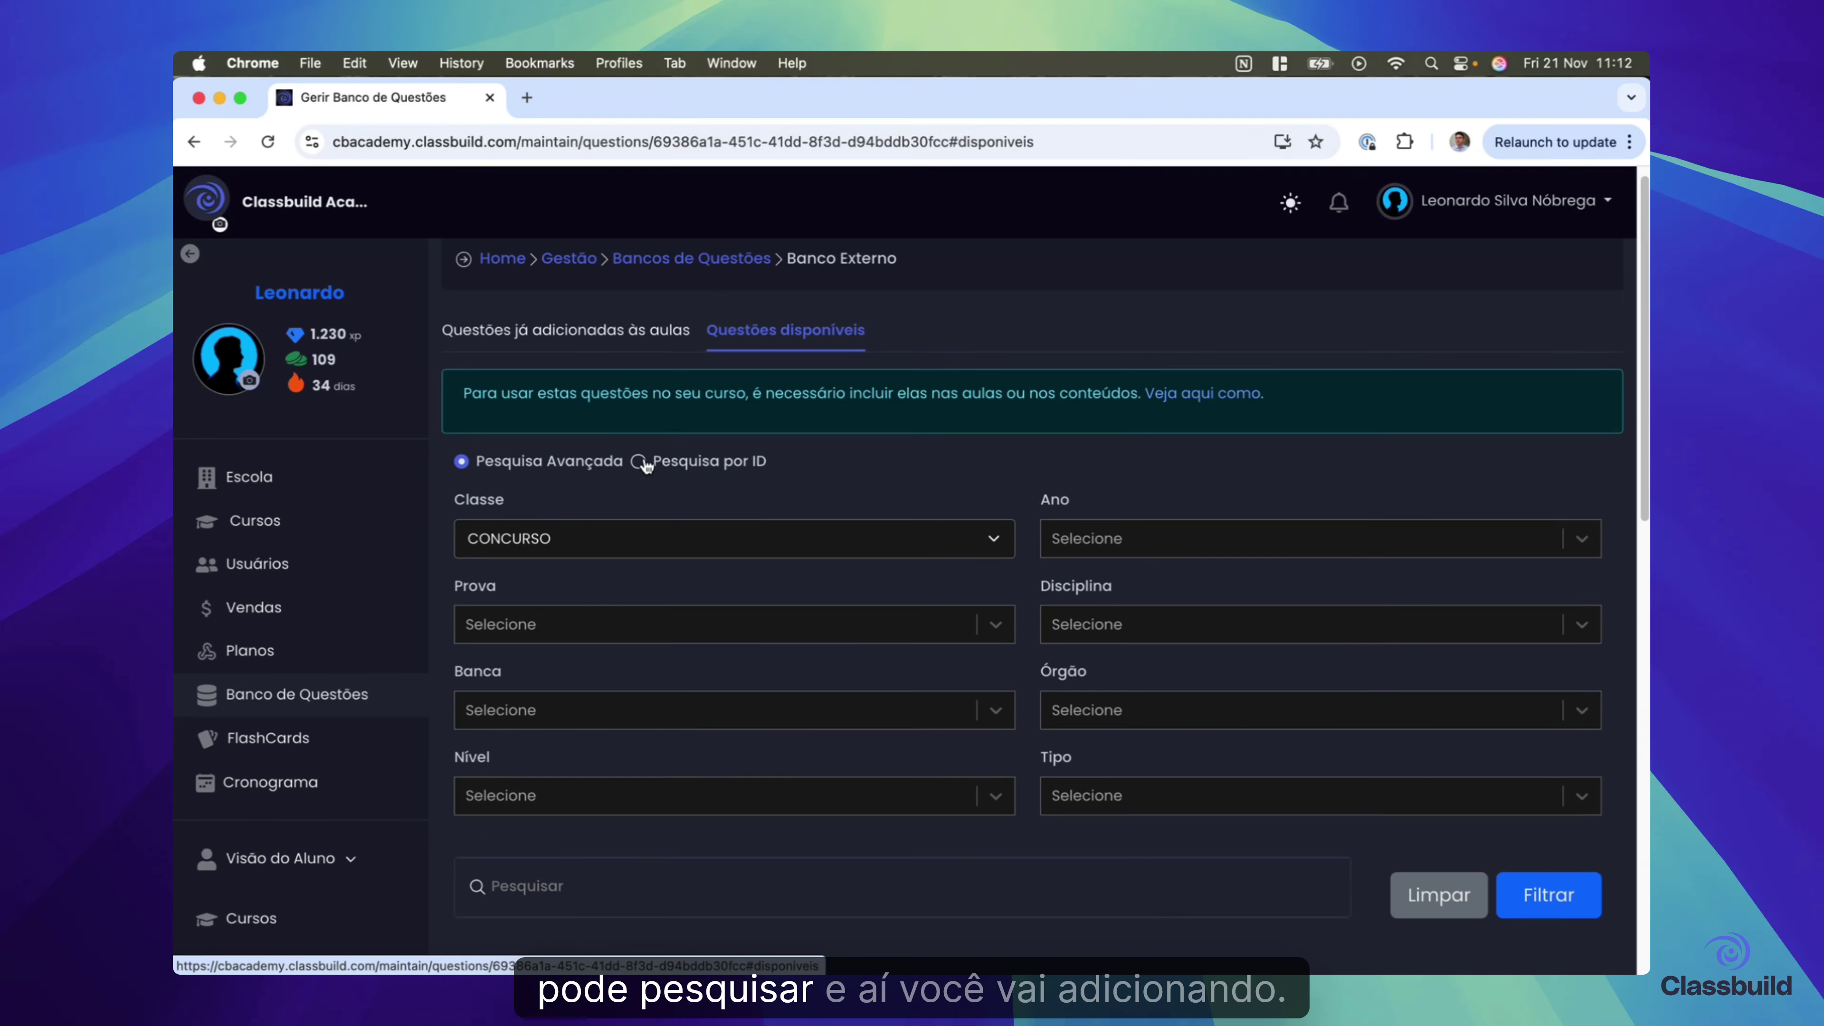
click(650, 465)
click(462, 463)
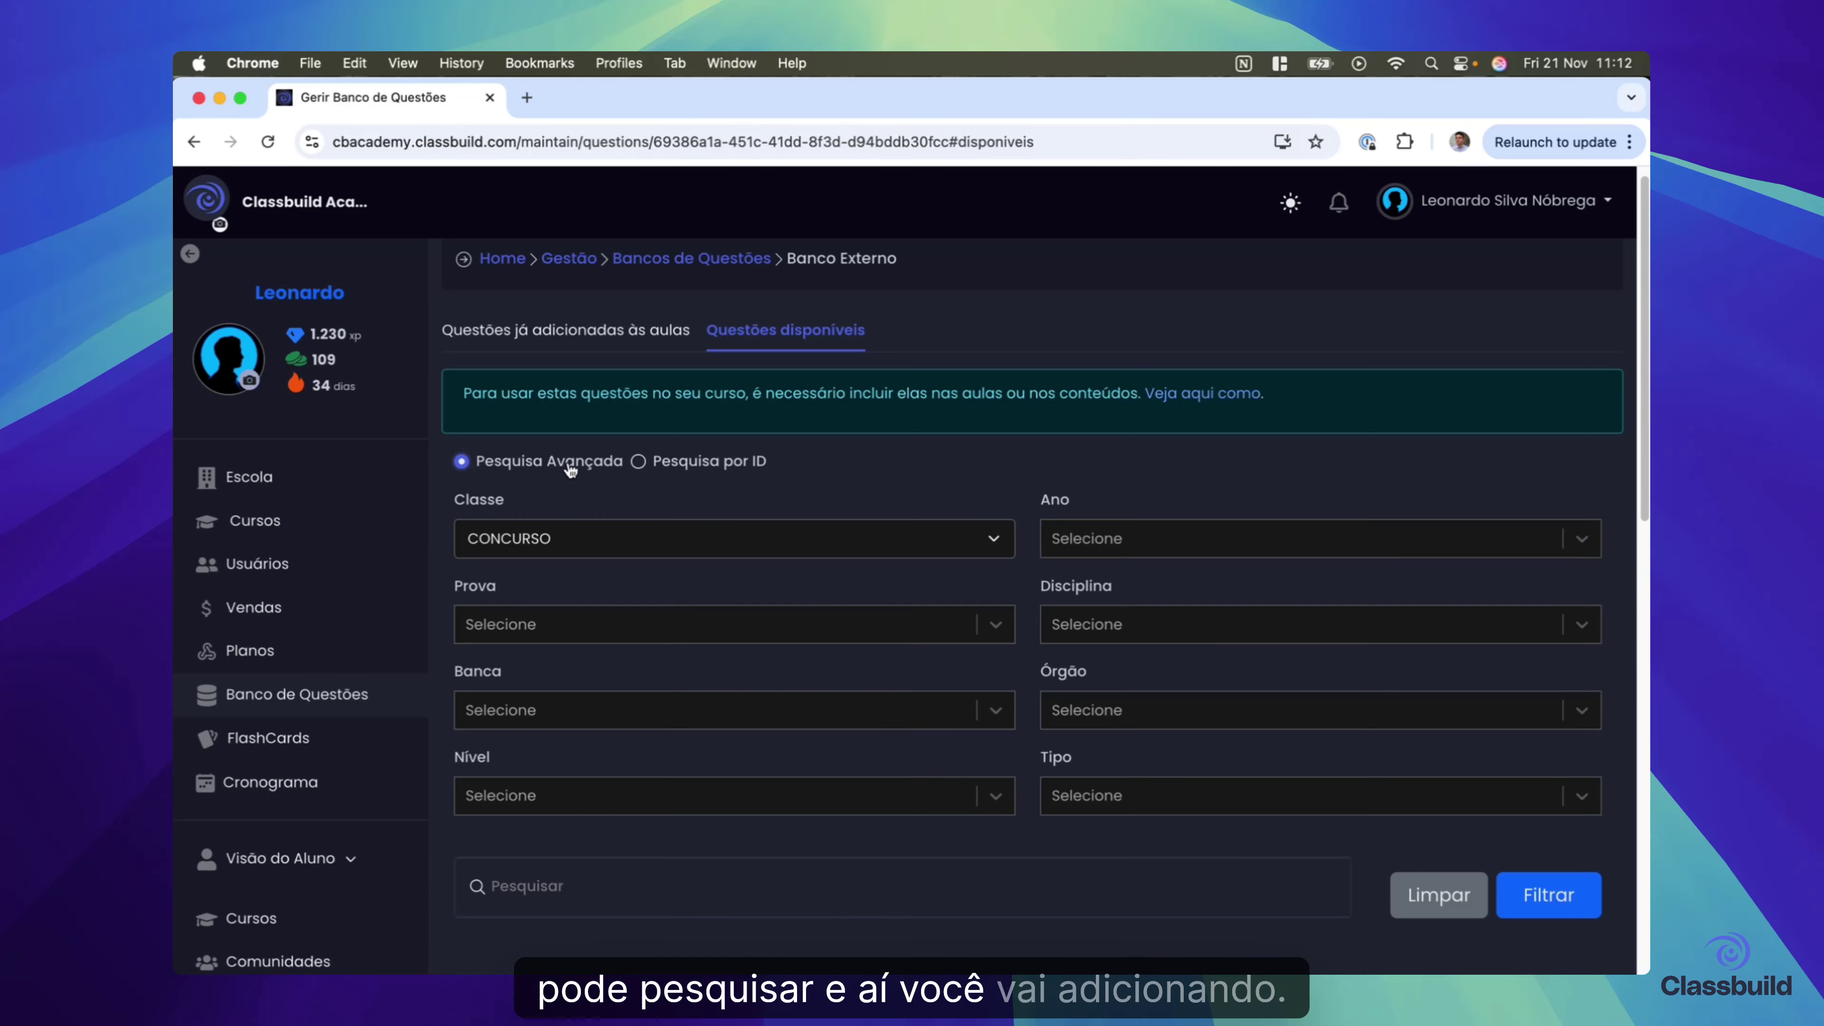
scroll(705, 506, down, 5)
scroll(706, 504, down, 2)
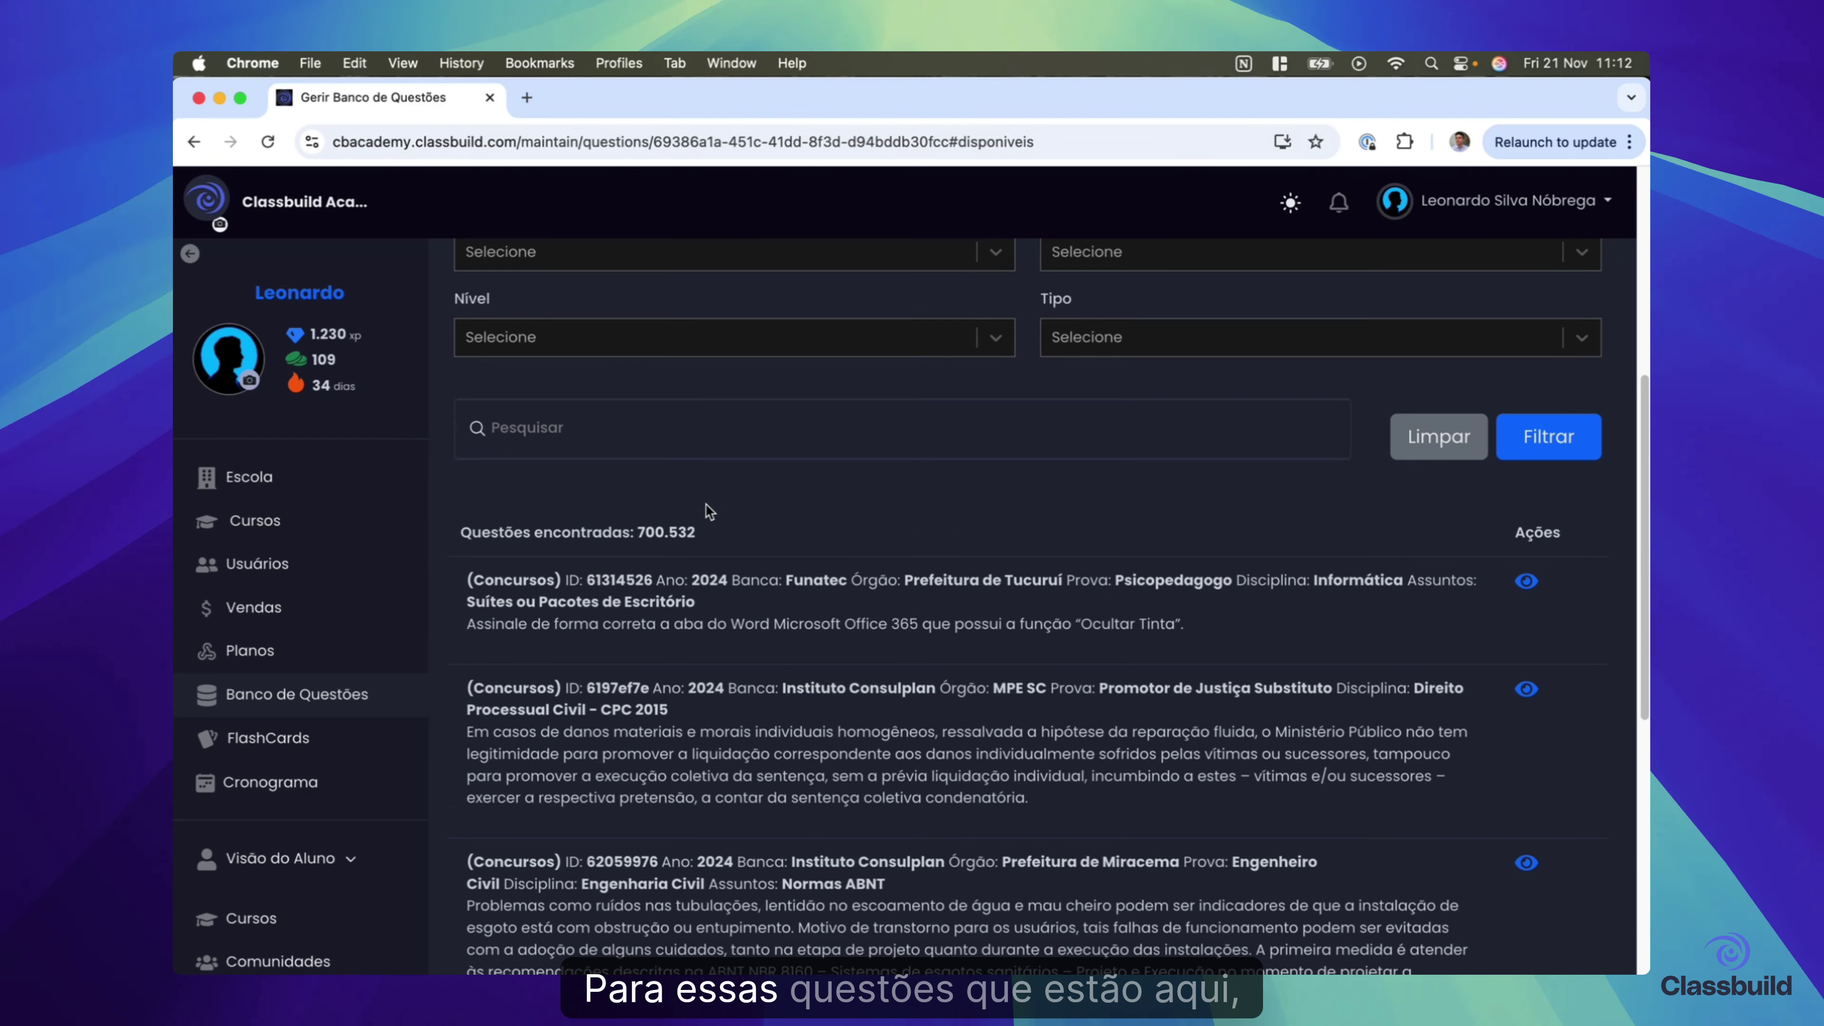
scroll(705, 503, up, 7)
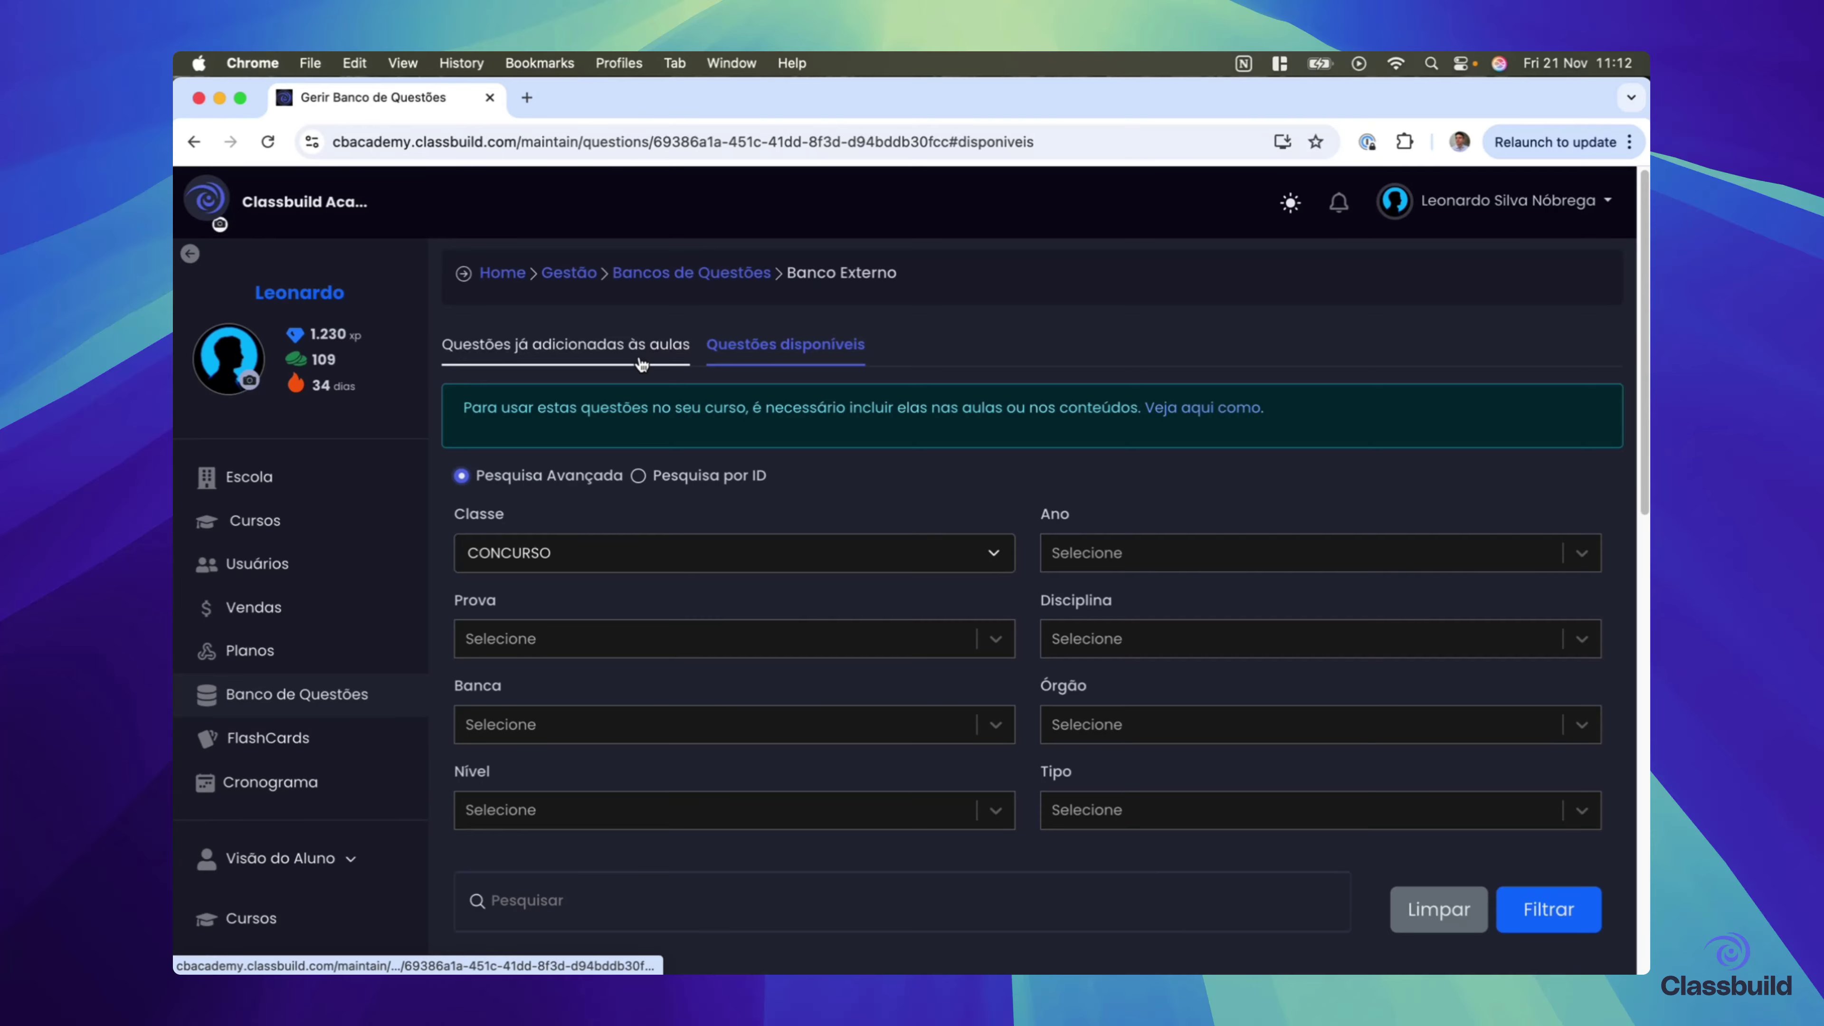
scroll(916, 684, down, 9)
scroll(920, 691, up, 9)
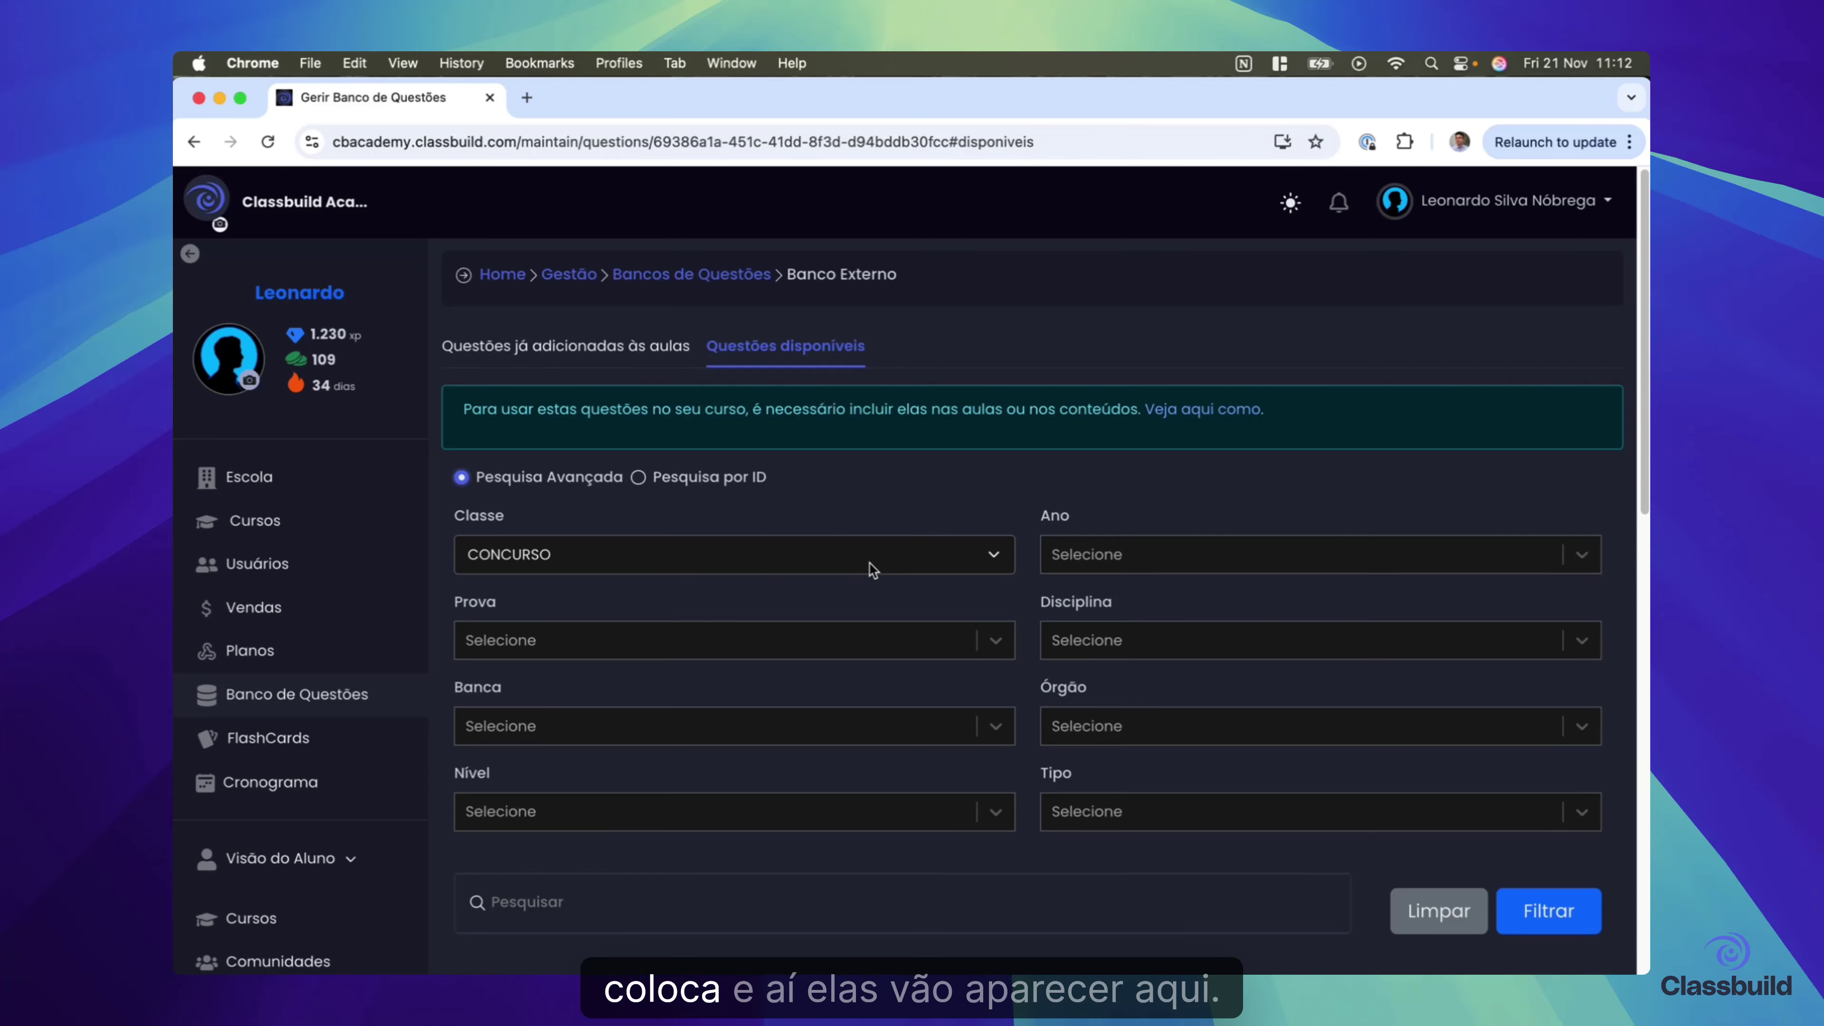
click(658, 359)
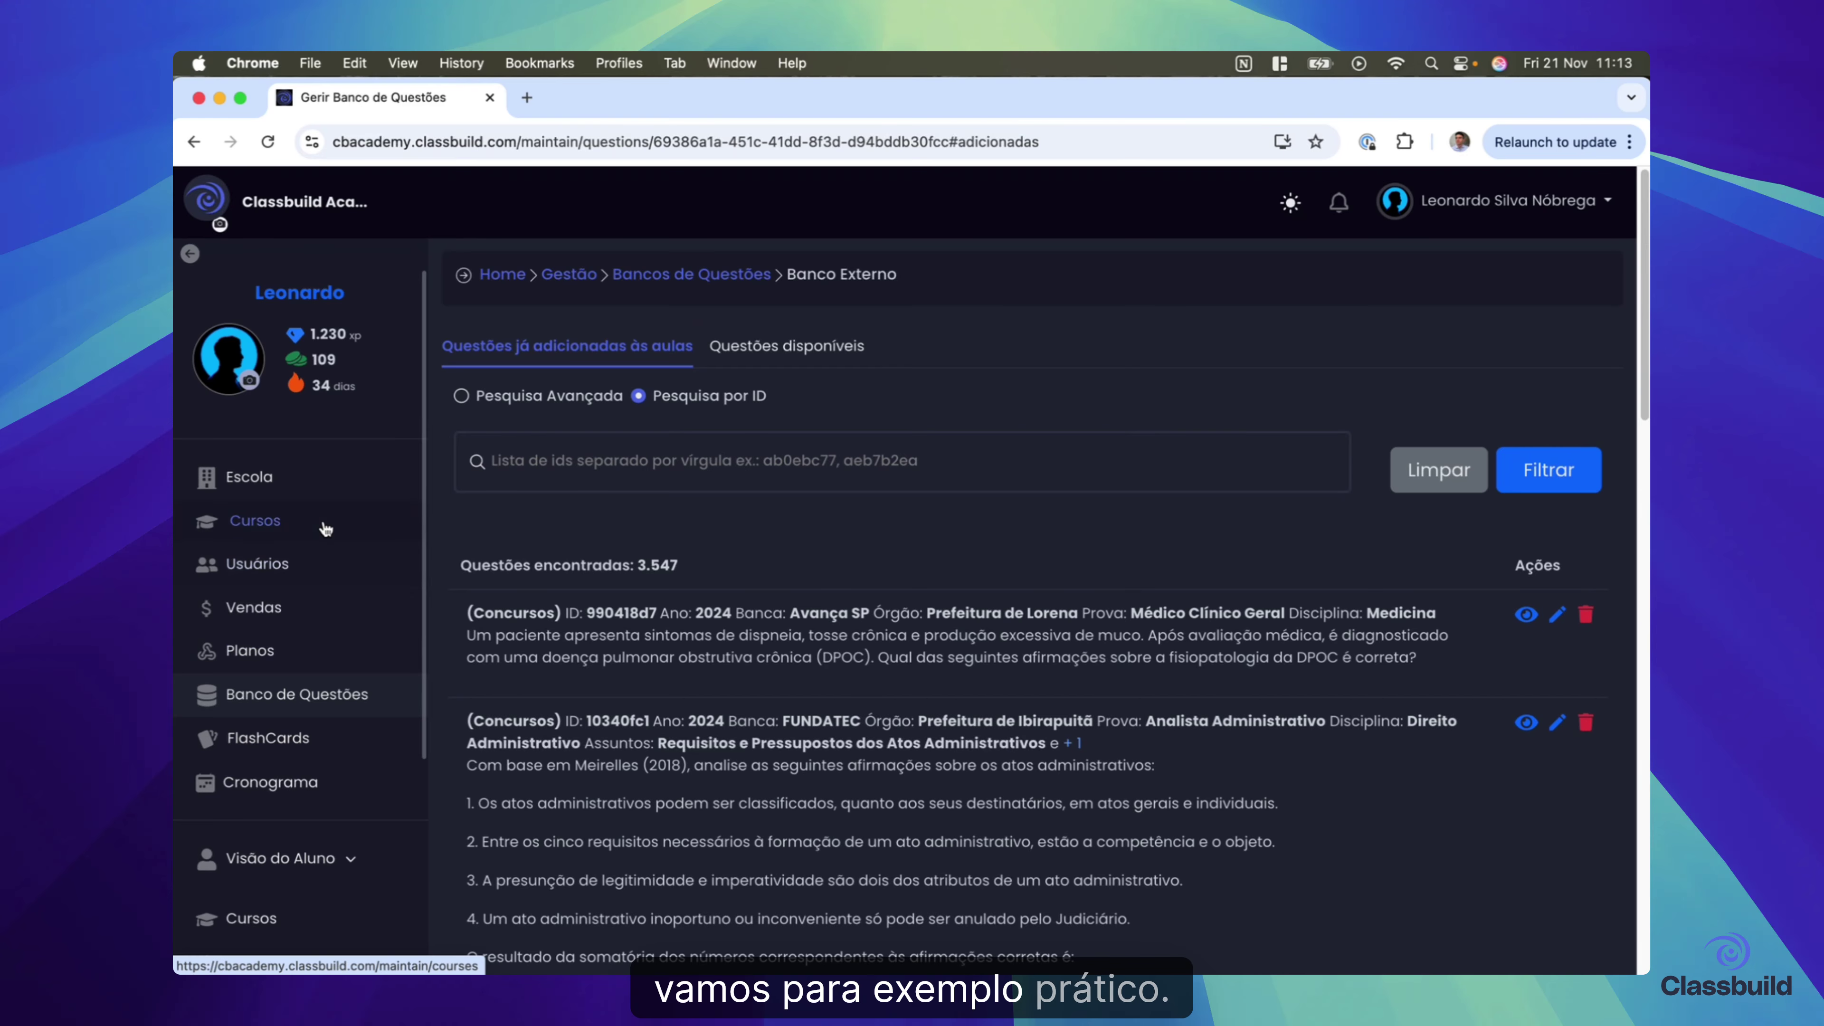
- Open the course Agente PF 2026 (teste) and bring up the contents of its lesson Comece aqui
click(325, 529)
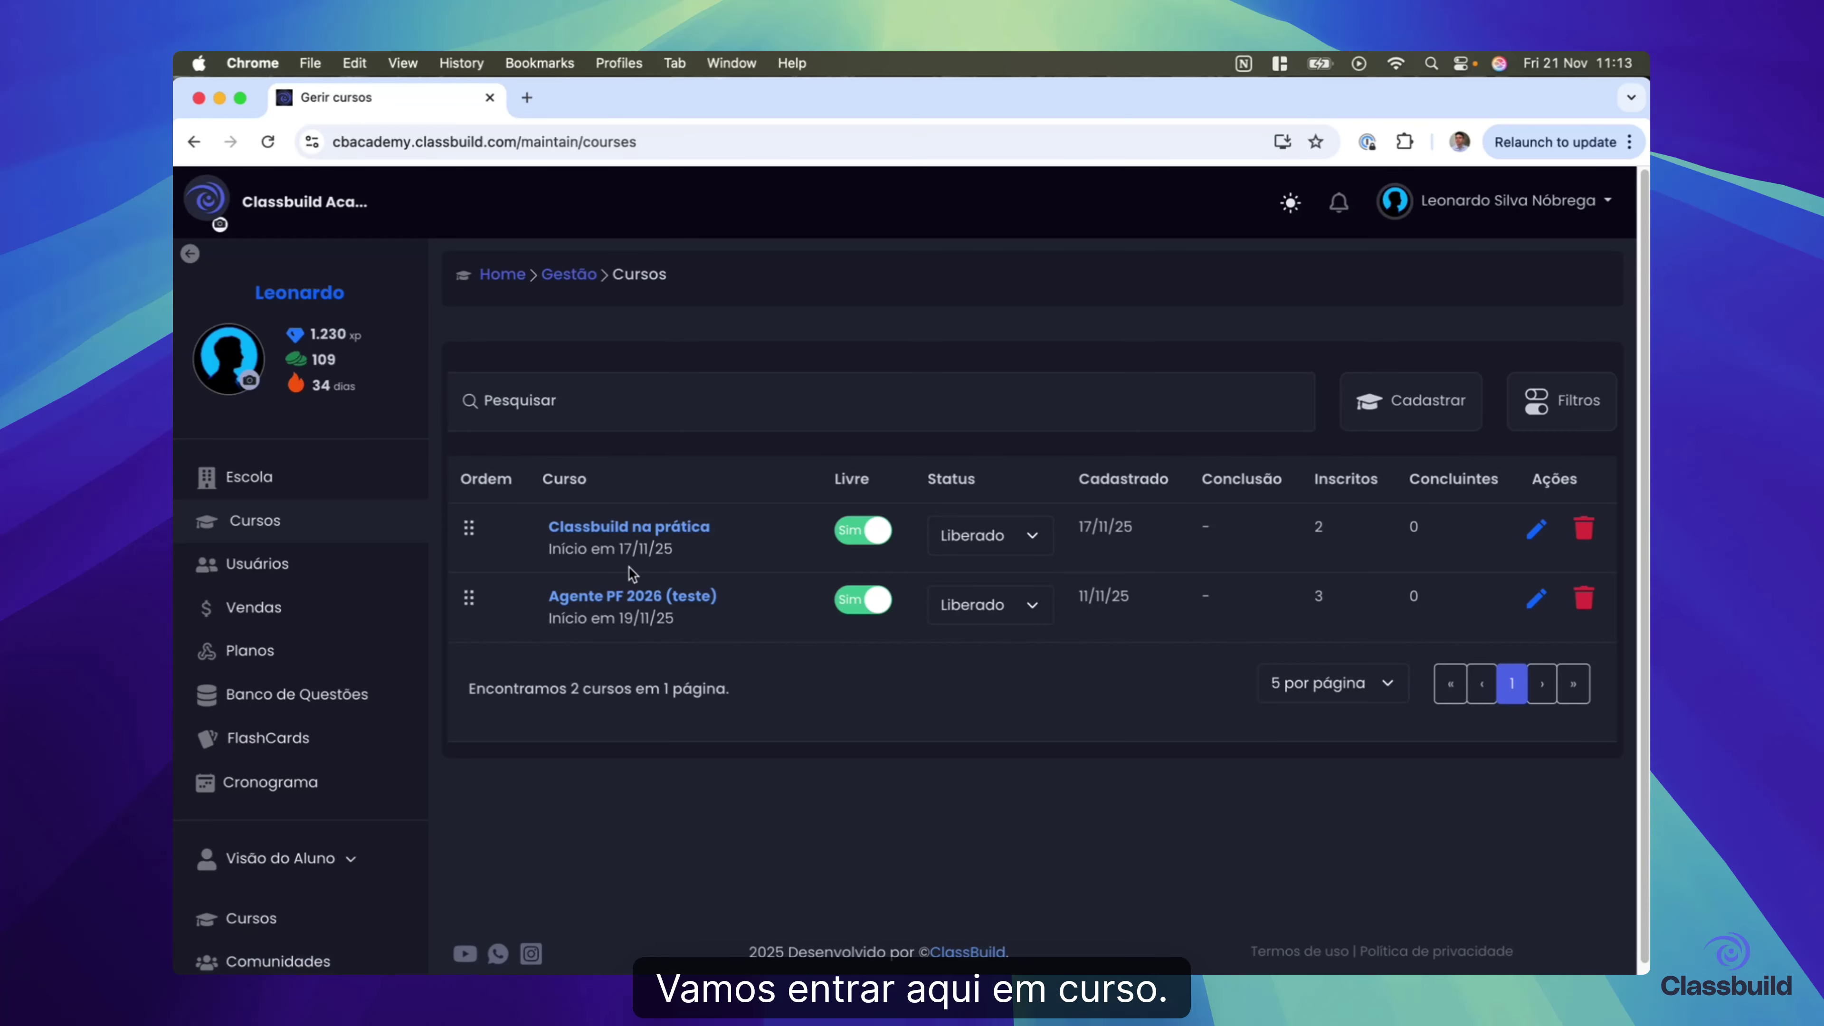
click(661, 596)
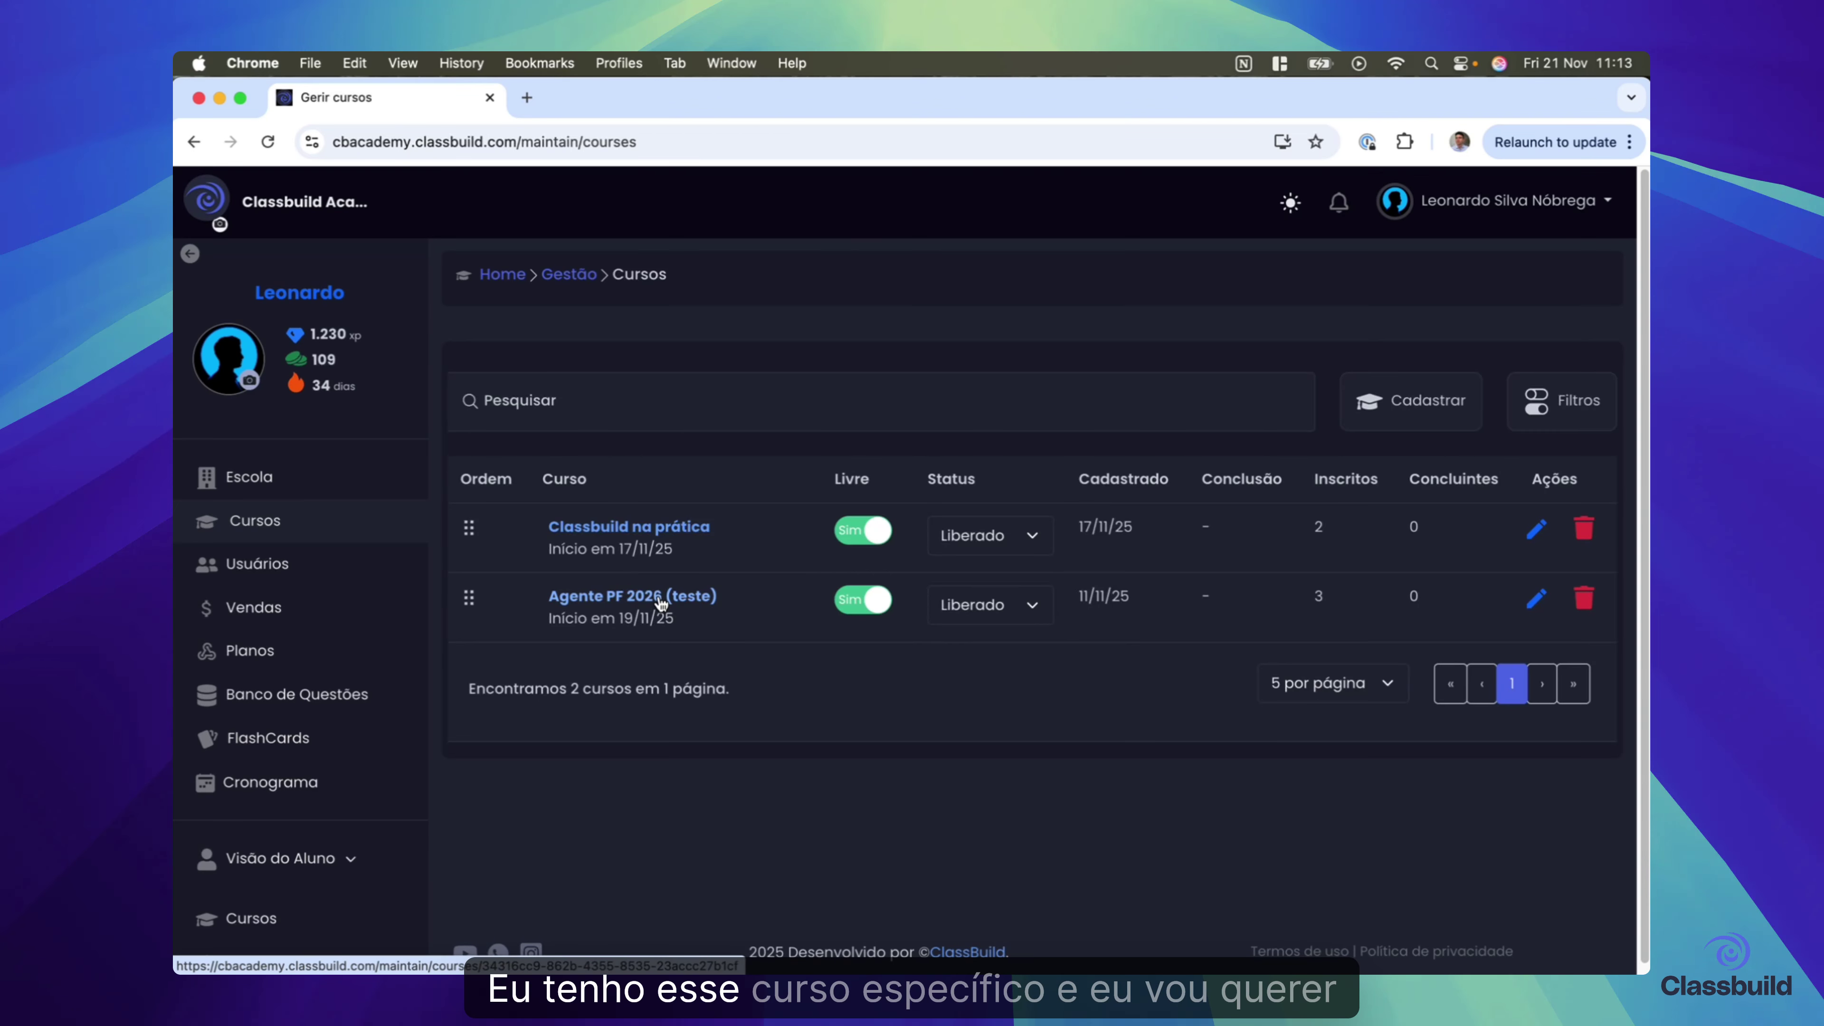
scroll(641, 663, down, 1)
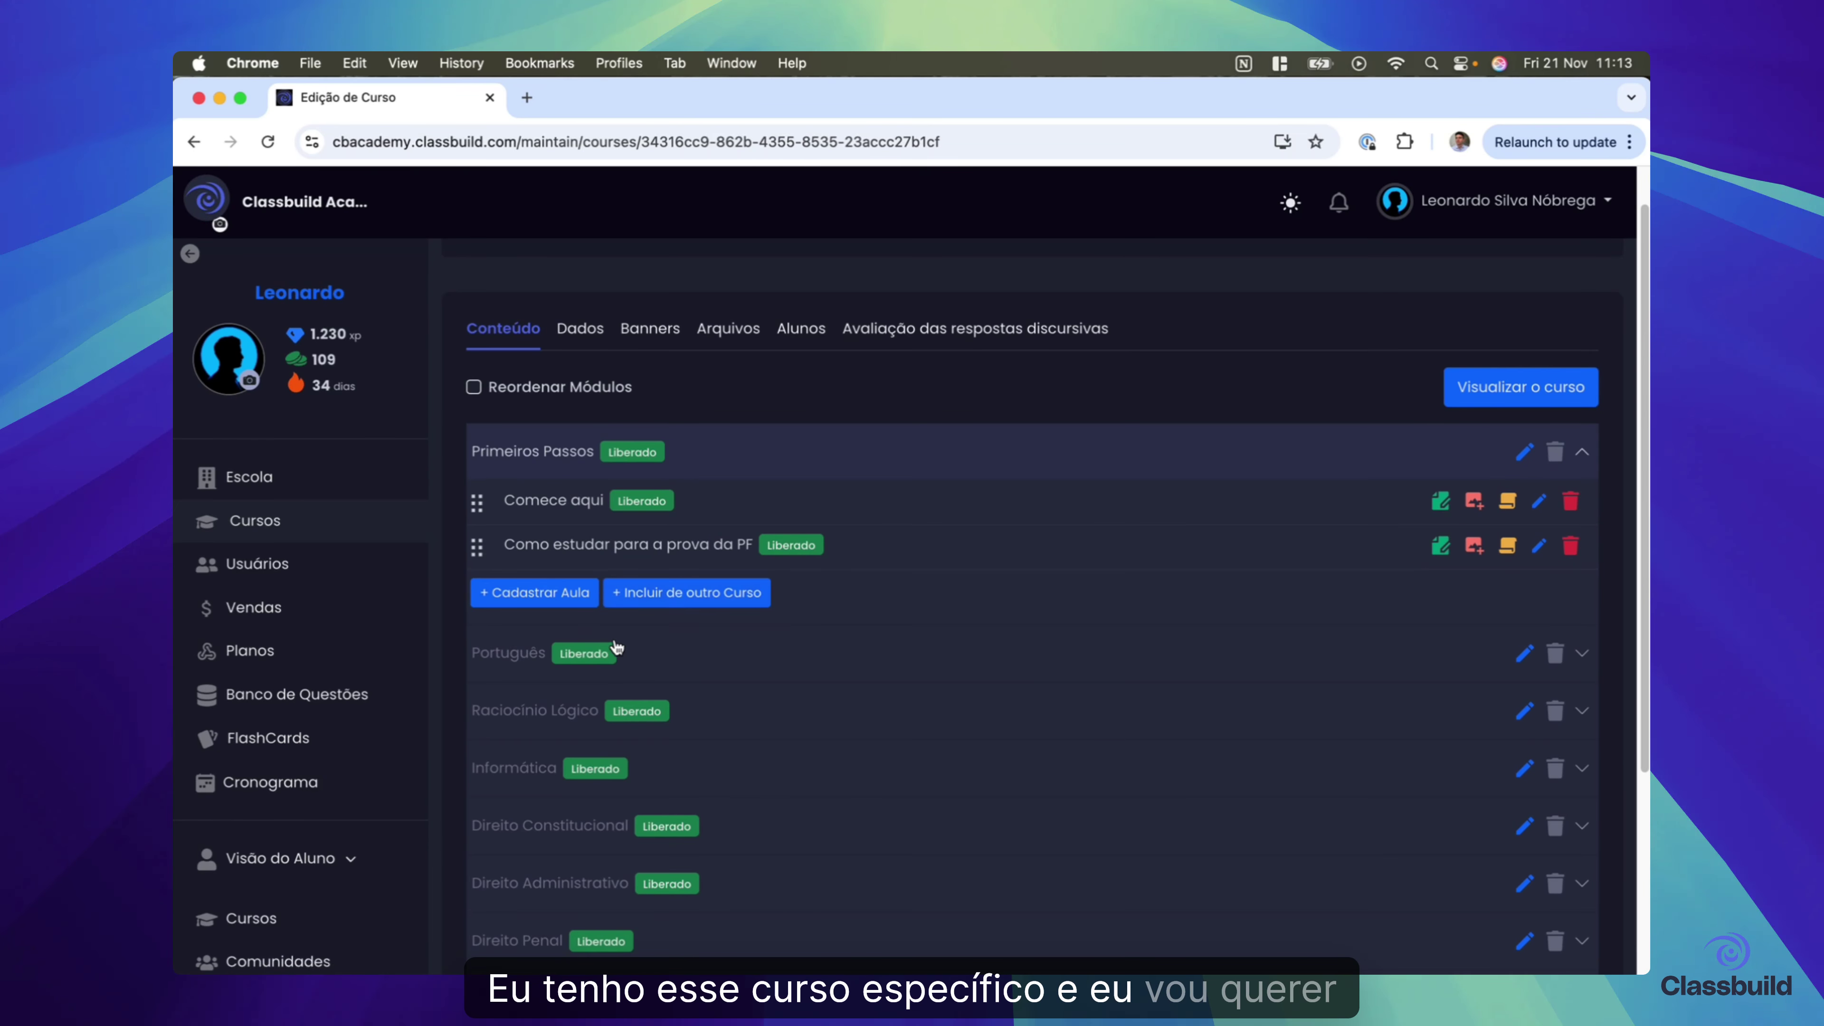
click(1441, 502)
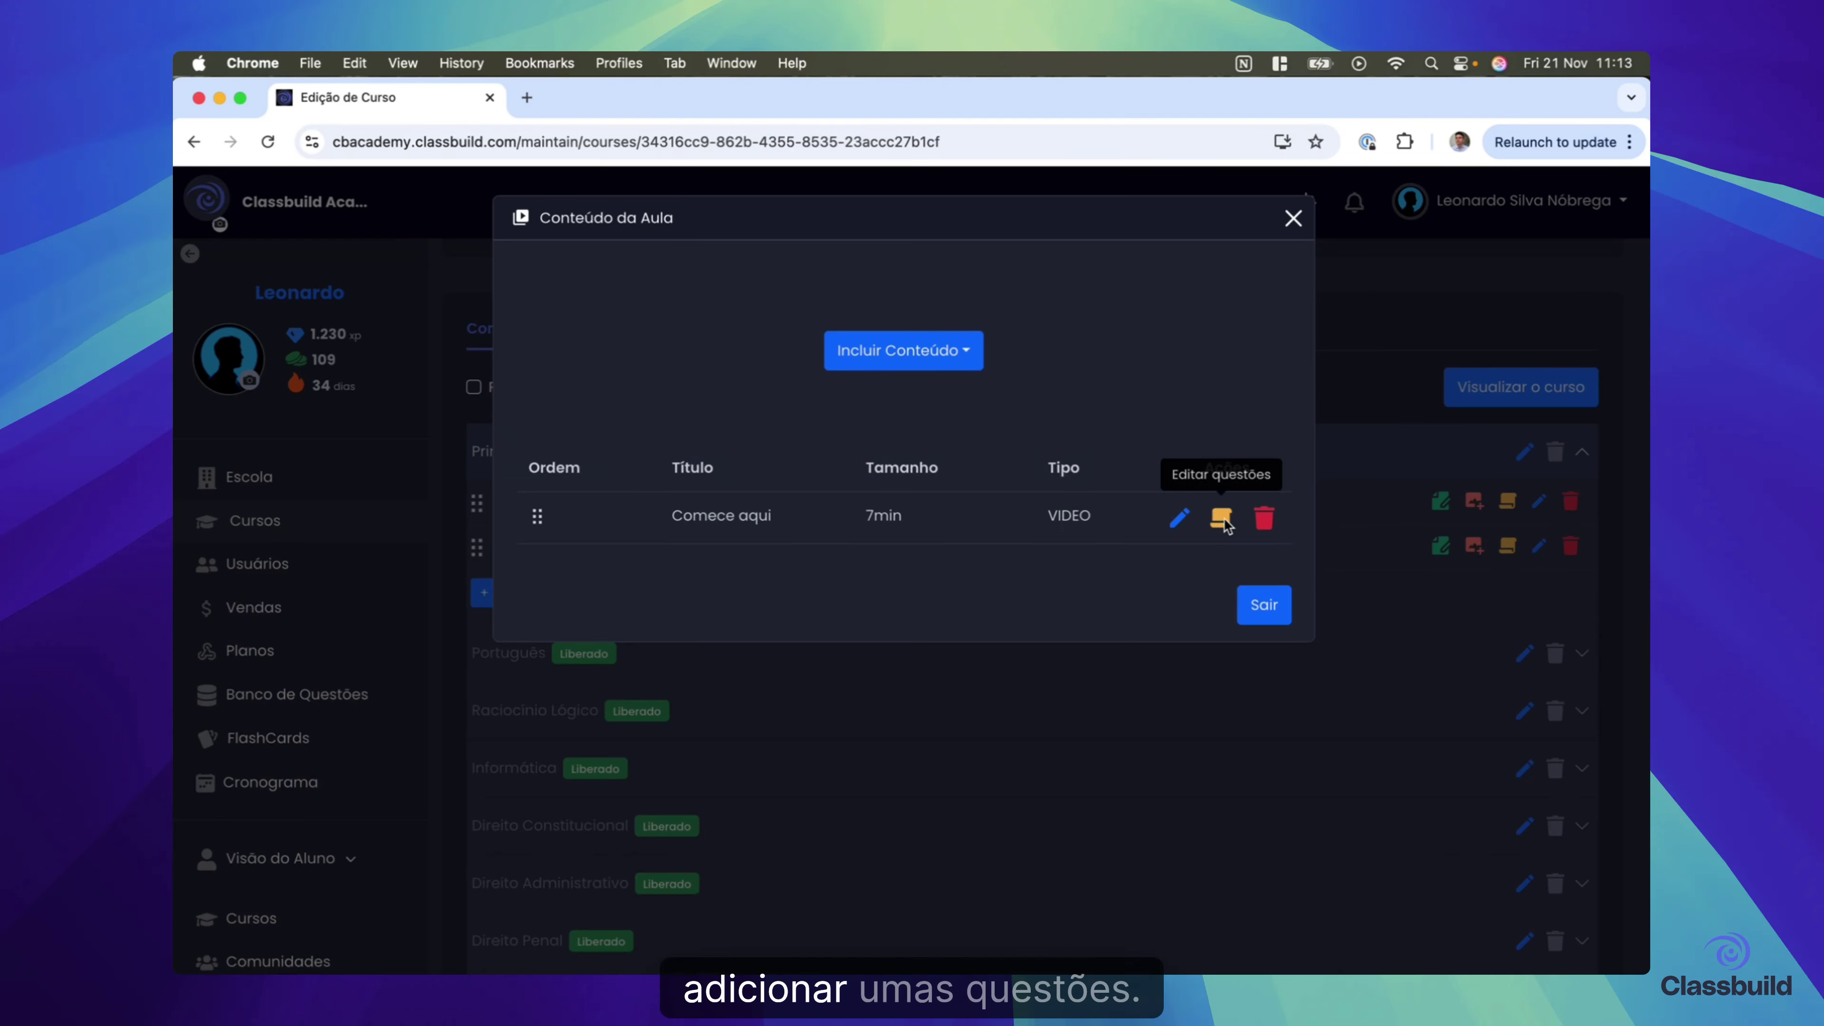
- Add the Enem question on Direito Penal from Meu Banco to the Comece aqui video, and close the lesson's contents
click(1219, 520)
click(955, 259)
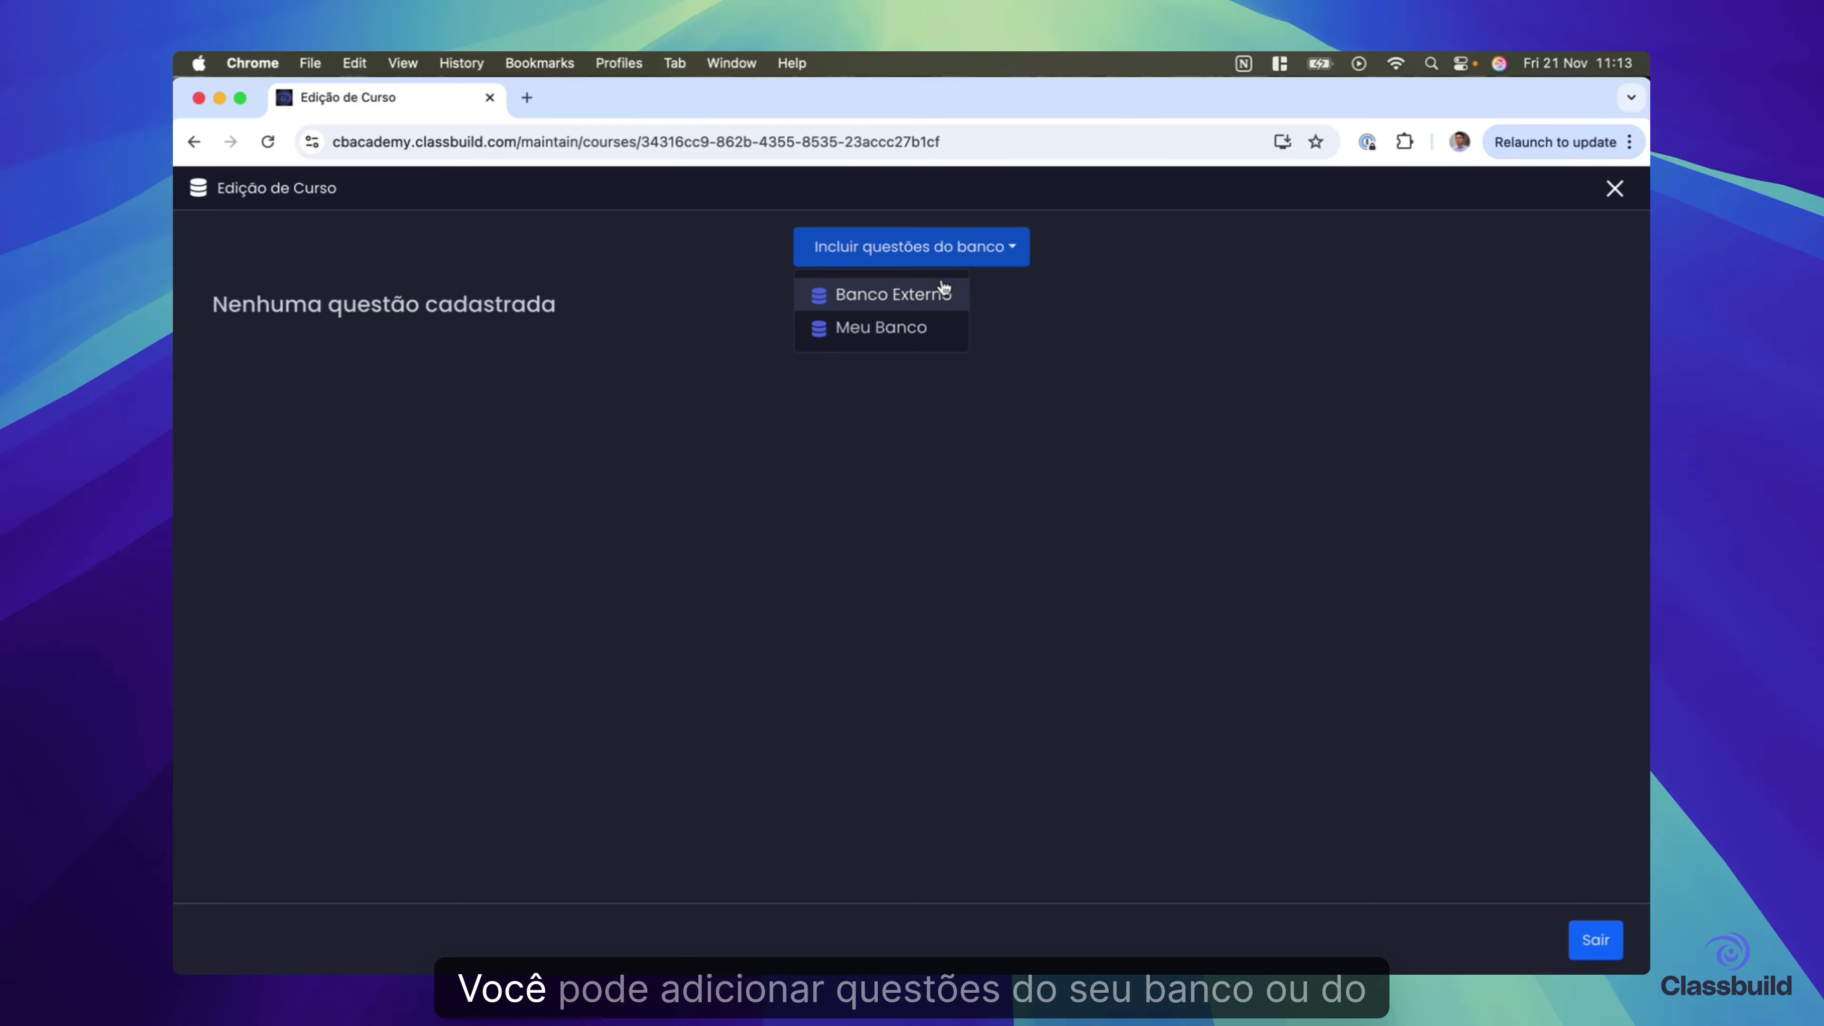
click(911, 329)
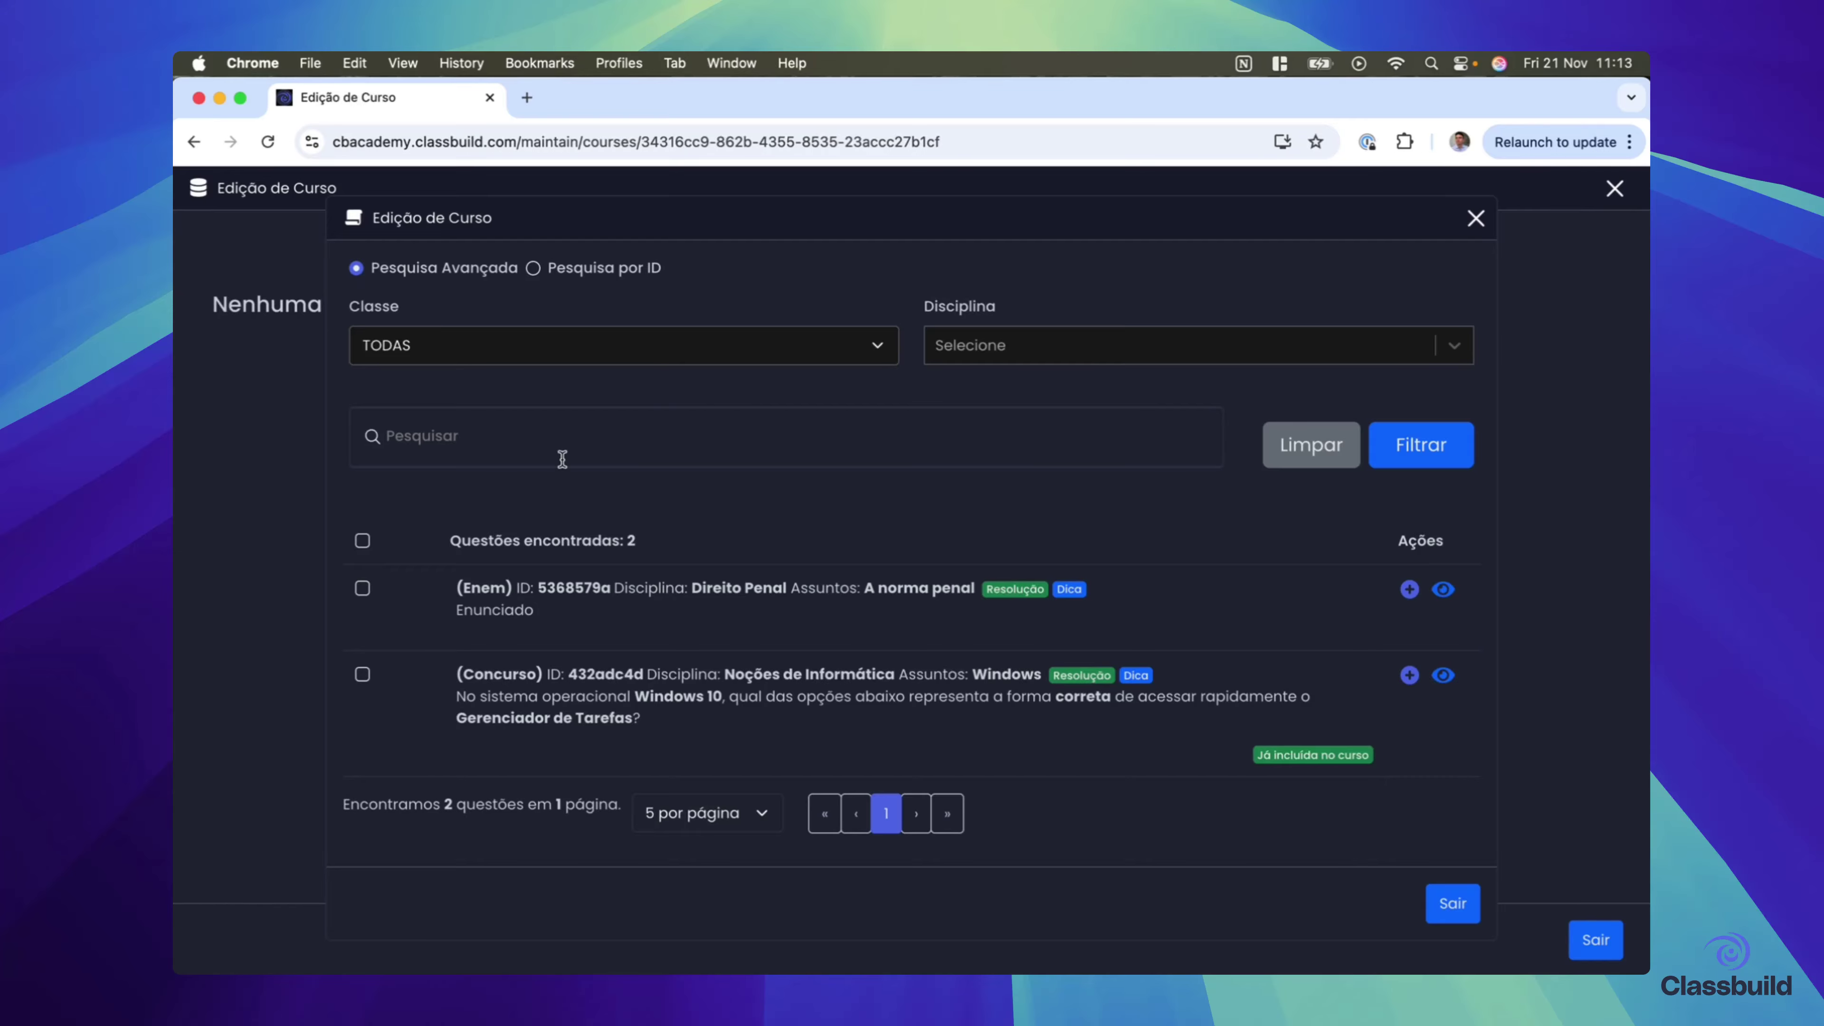
click(363, 589)
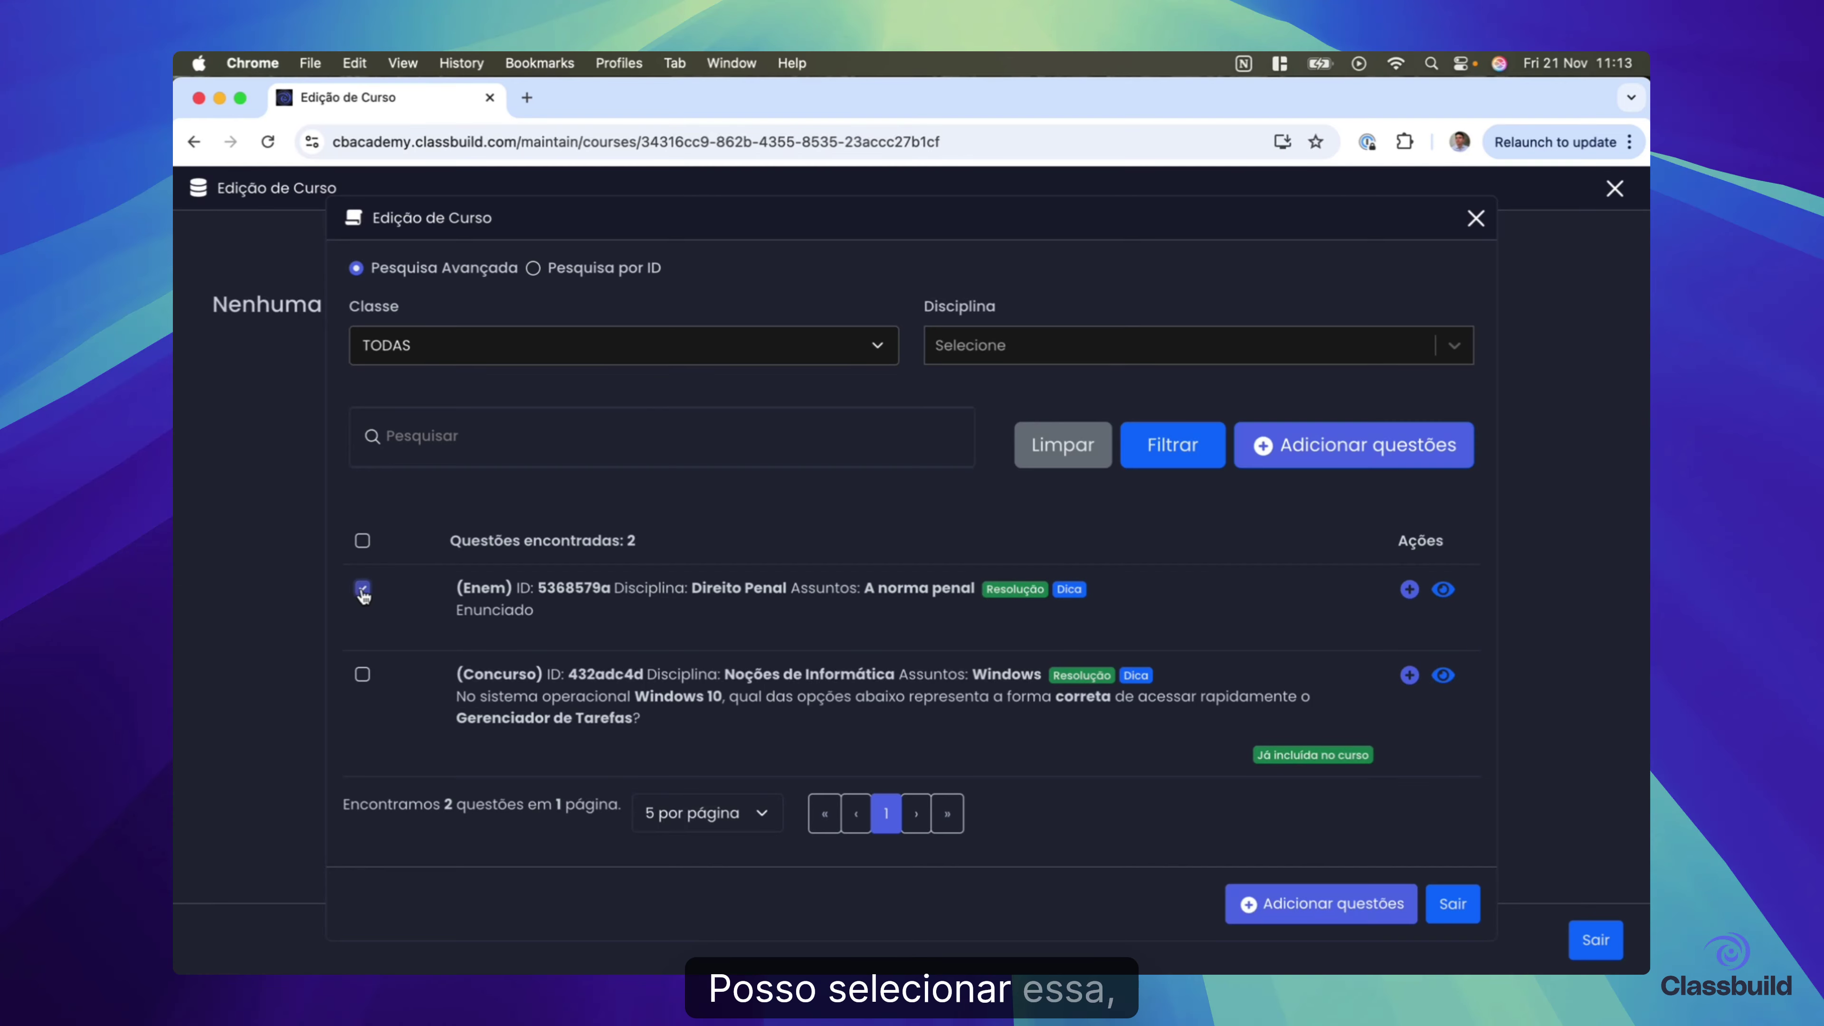
click(1261, 906)
click(1102, 359)
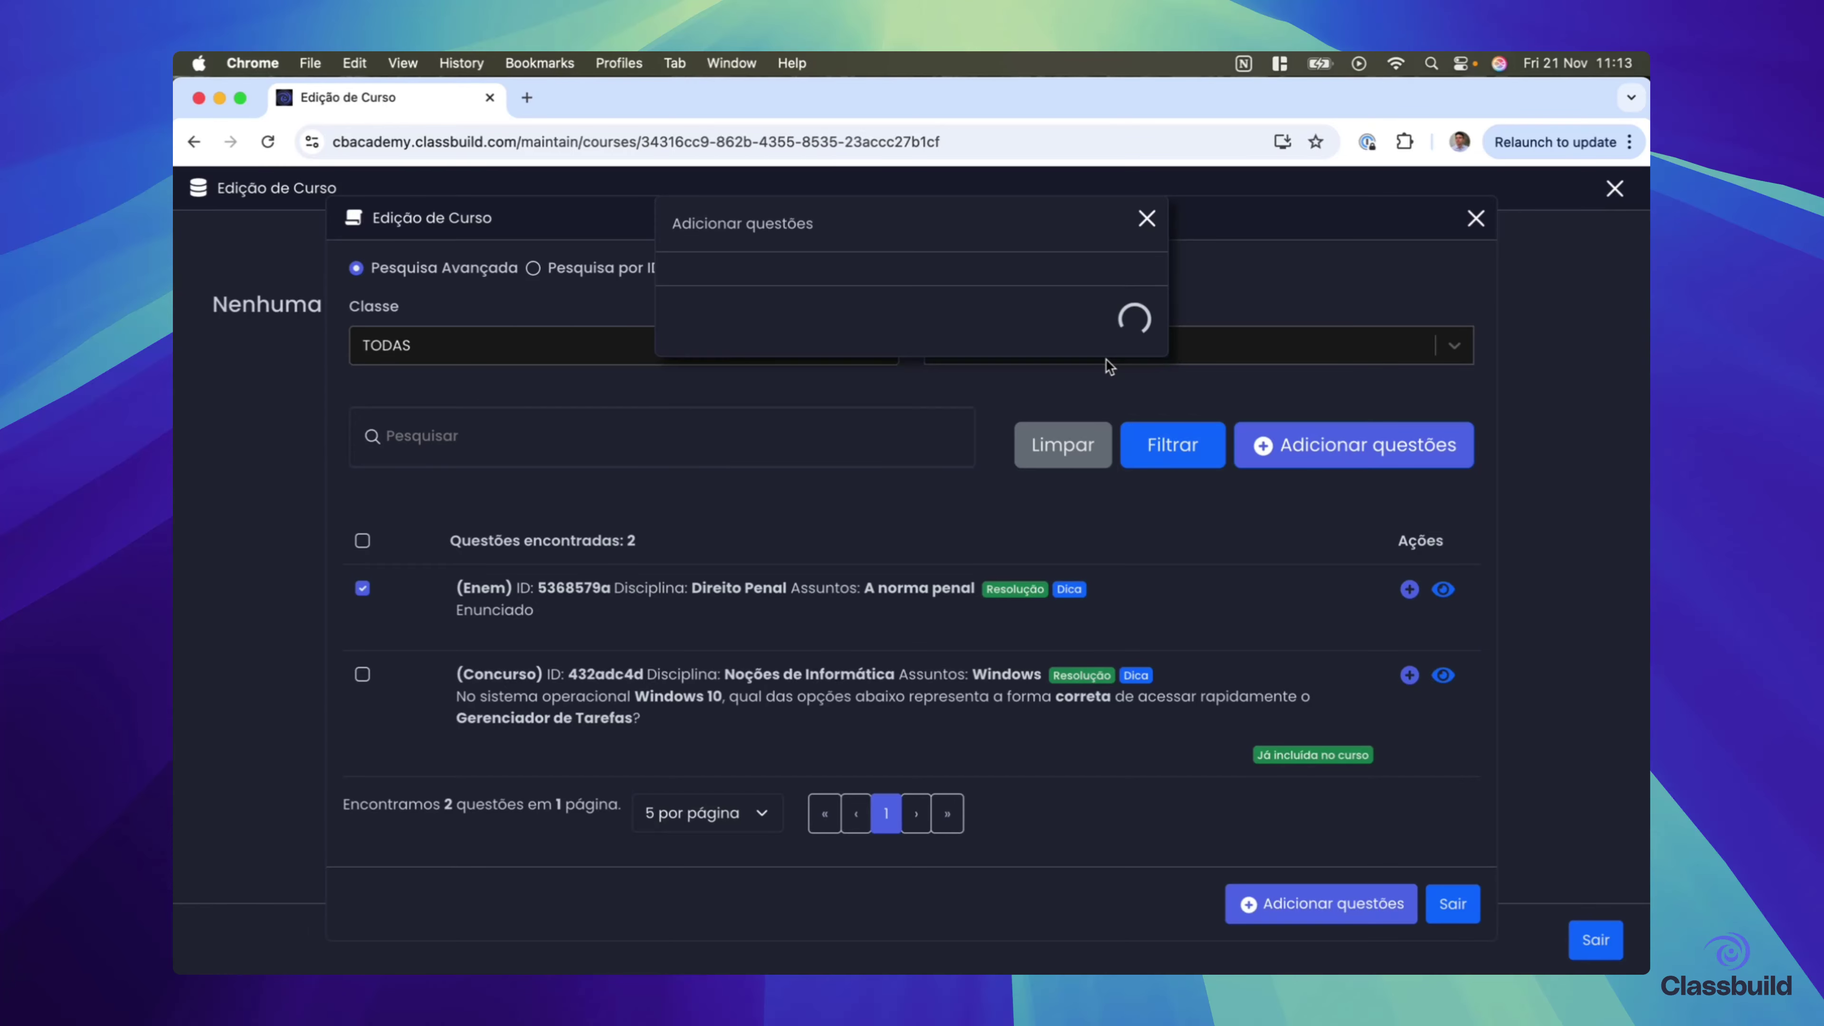
click(1126, 389)
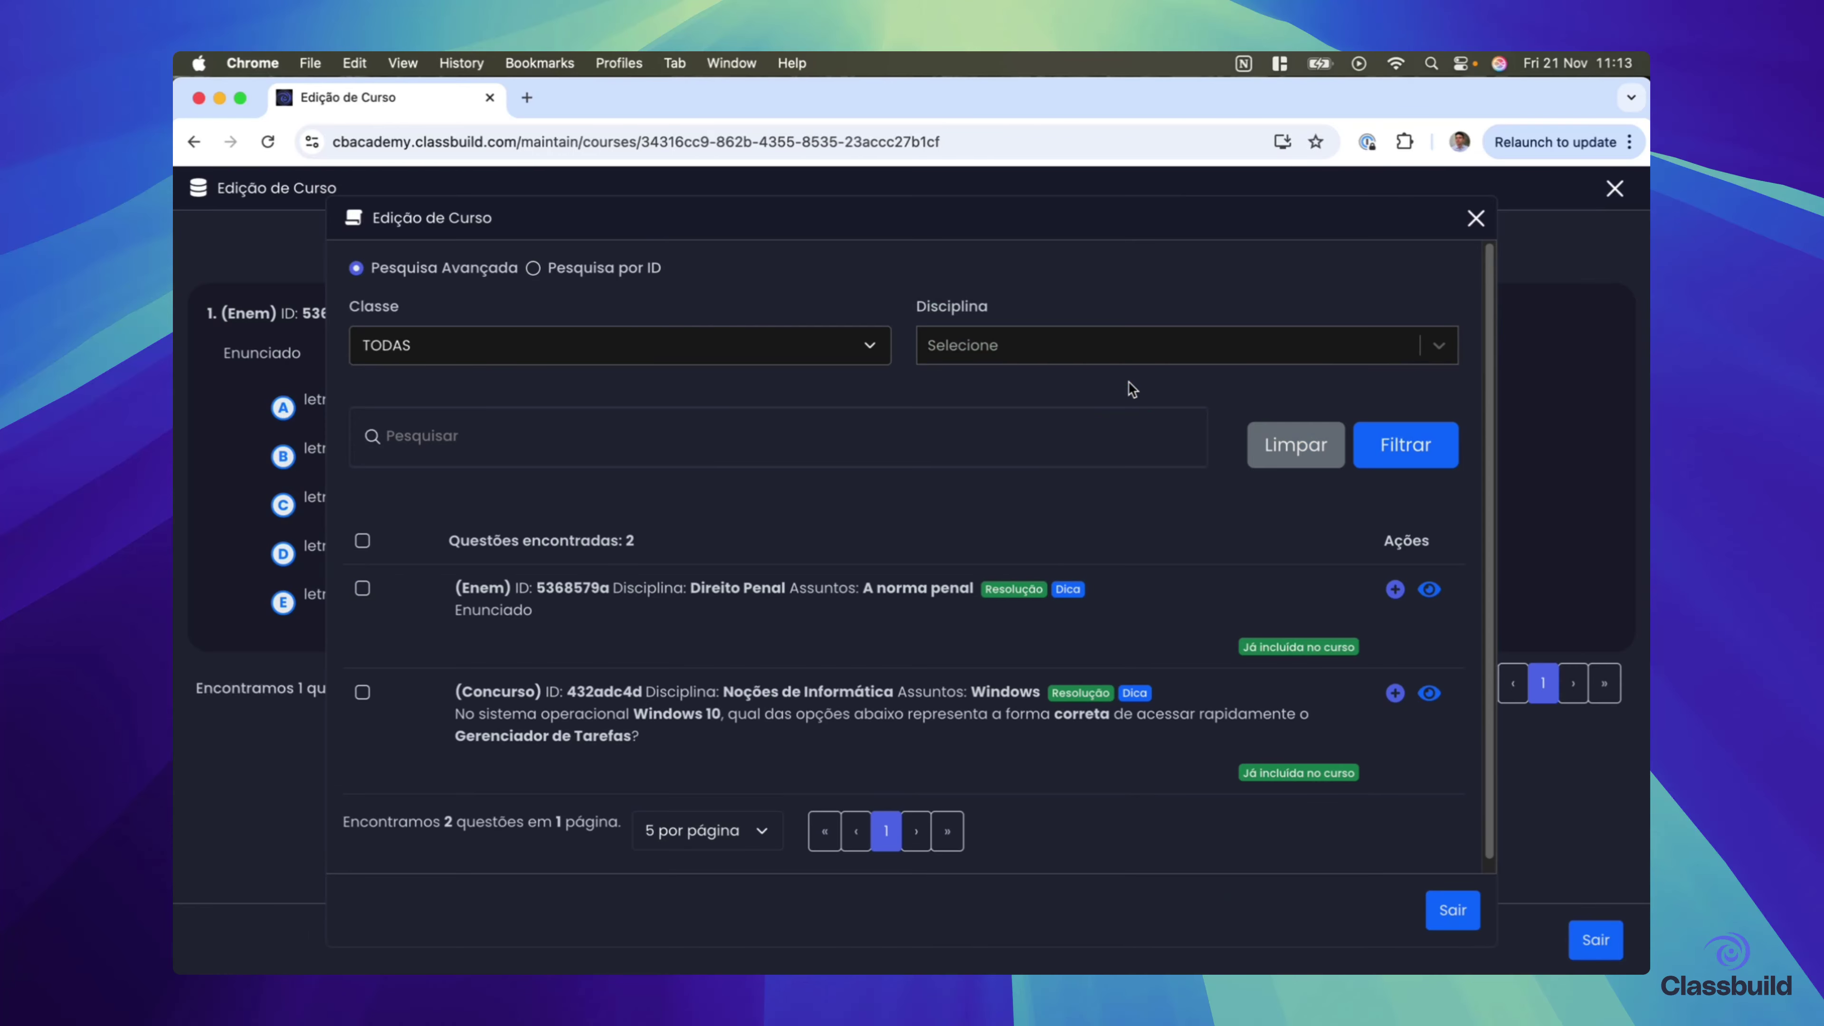
click(1478, 218)
click(1615, 188)
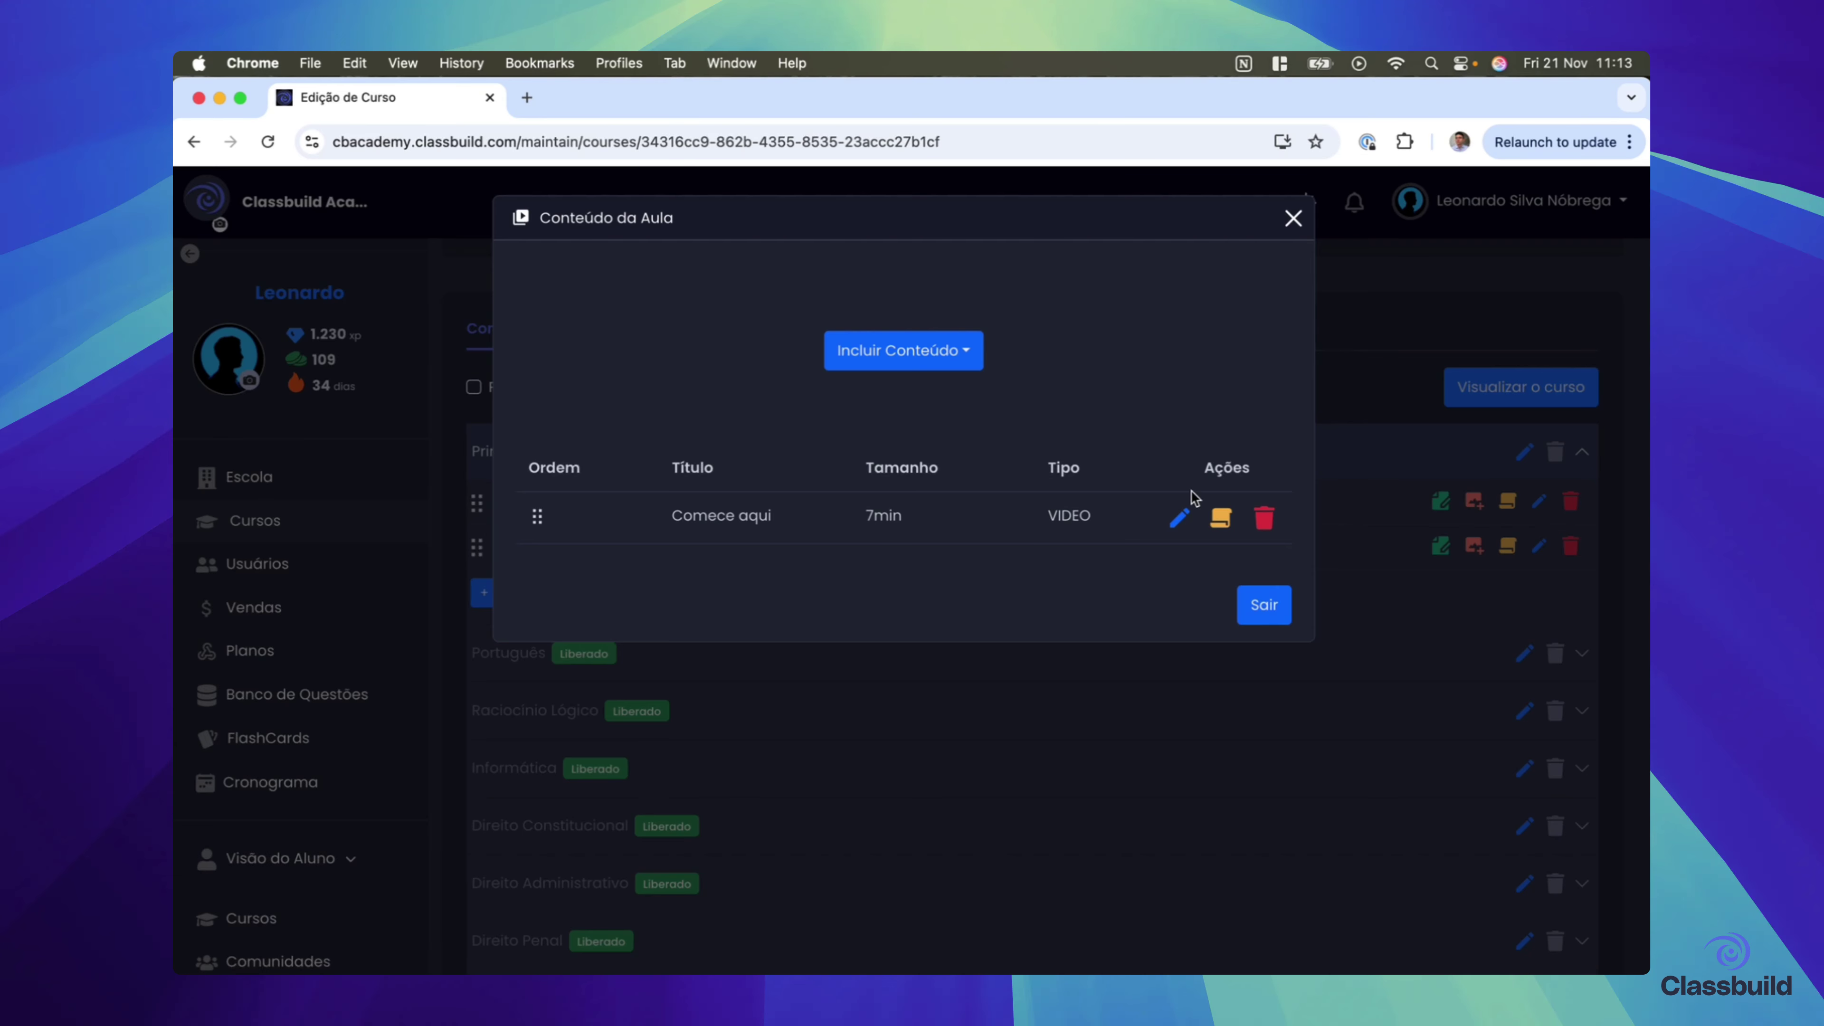
click(1261, 606)
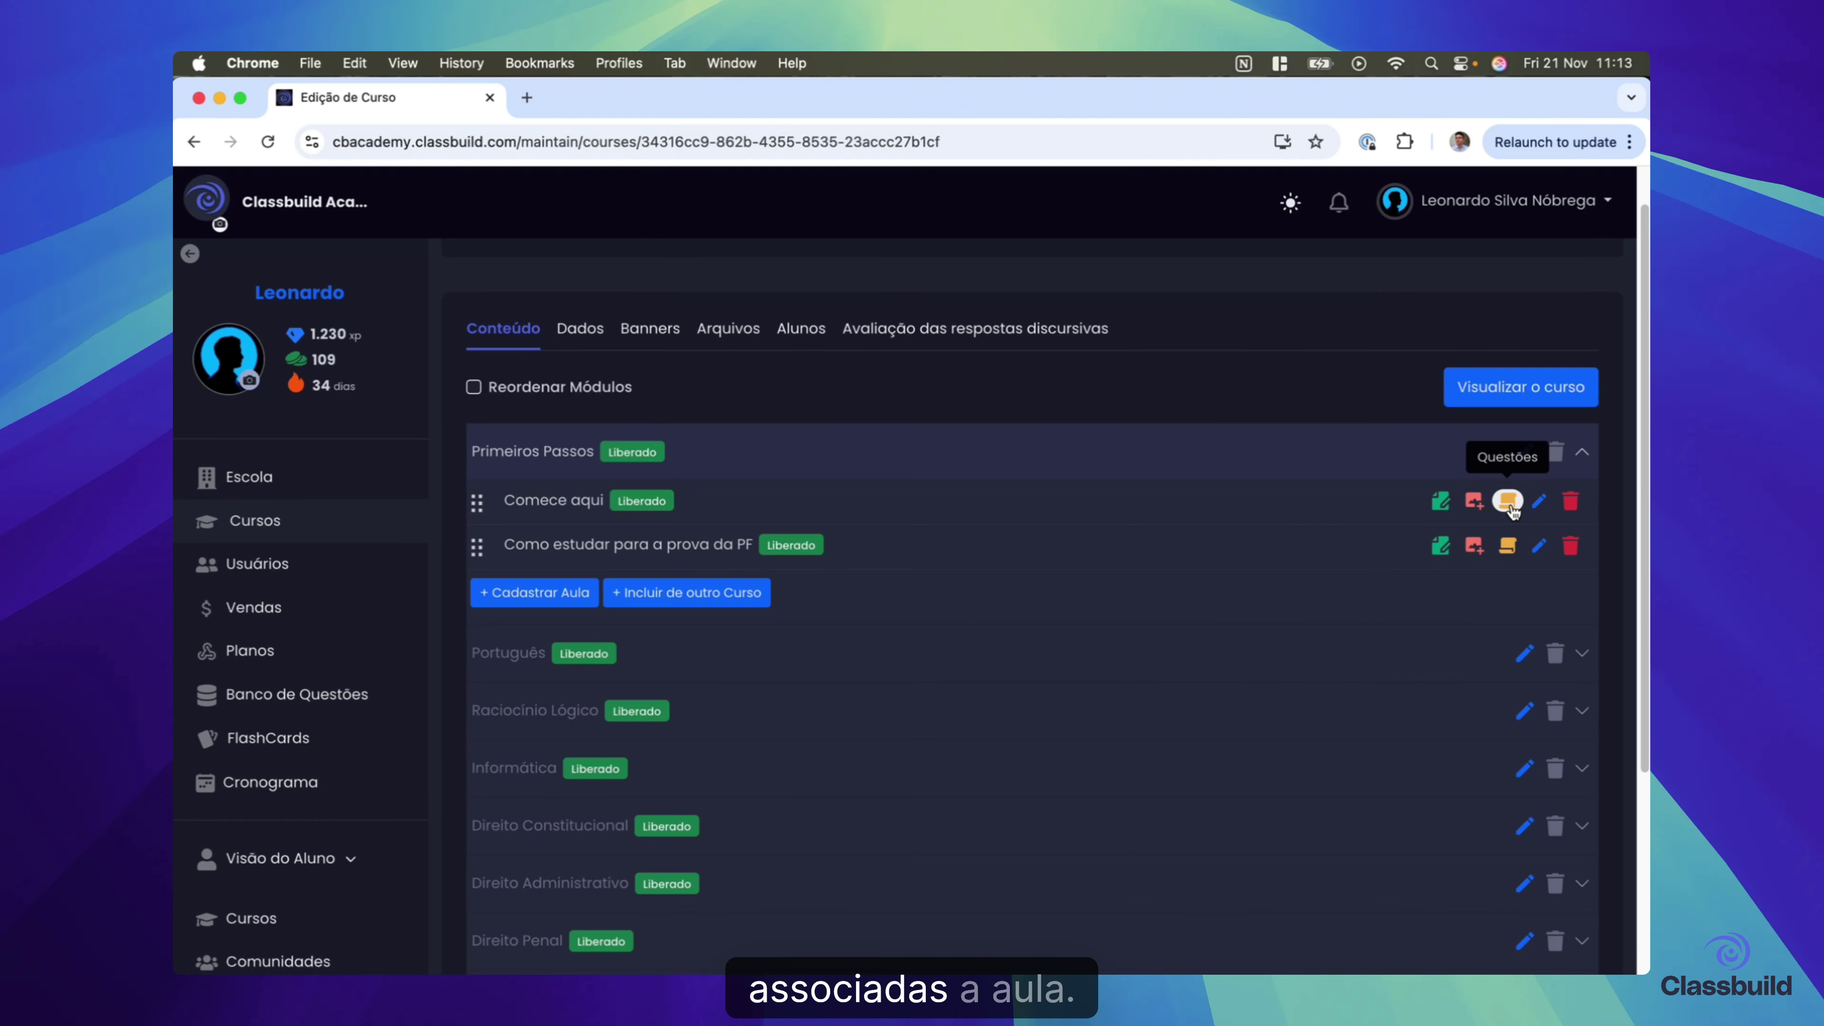
- Reopen the contents of the lesson Comece aqui and check the type of its content item
click(1439, 503)
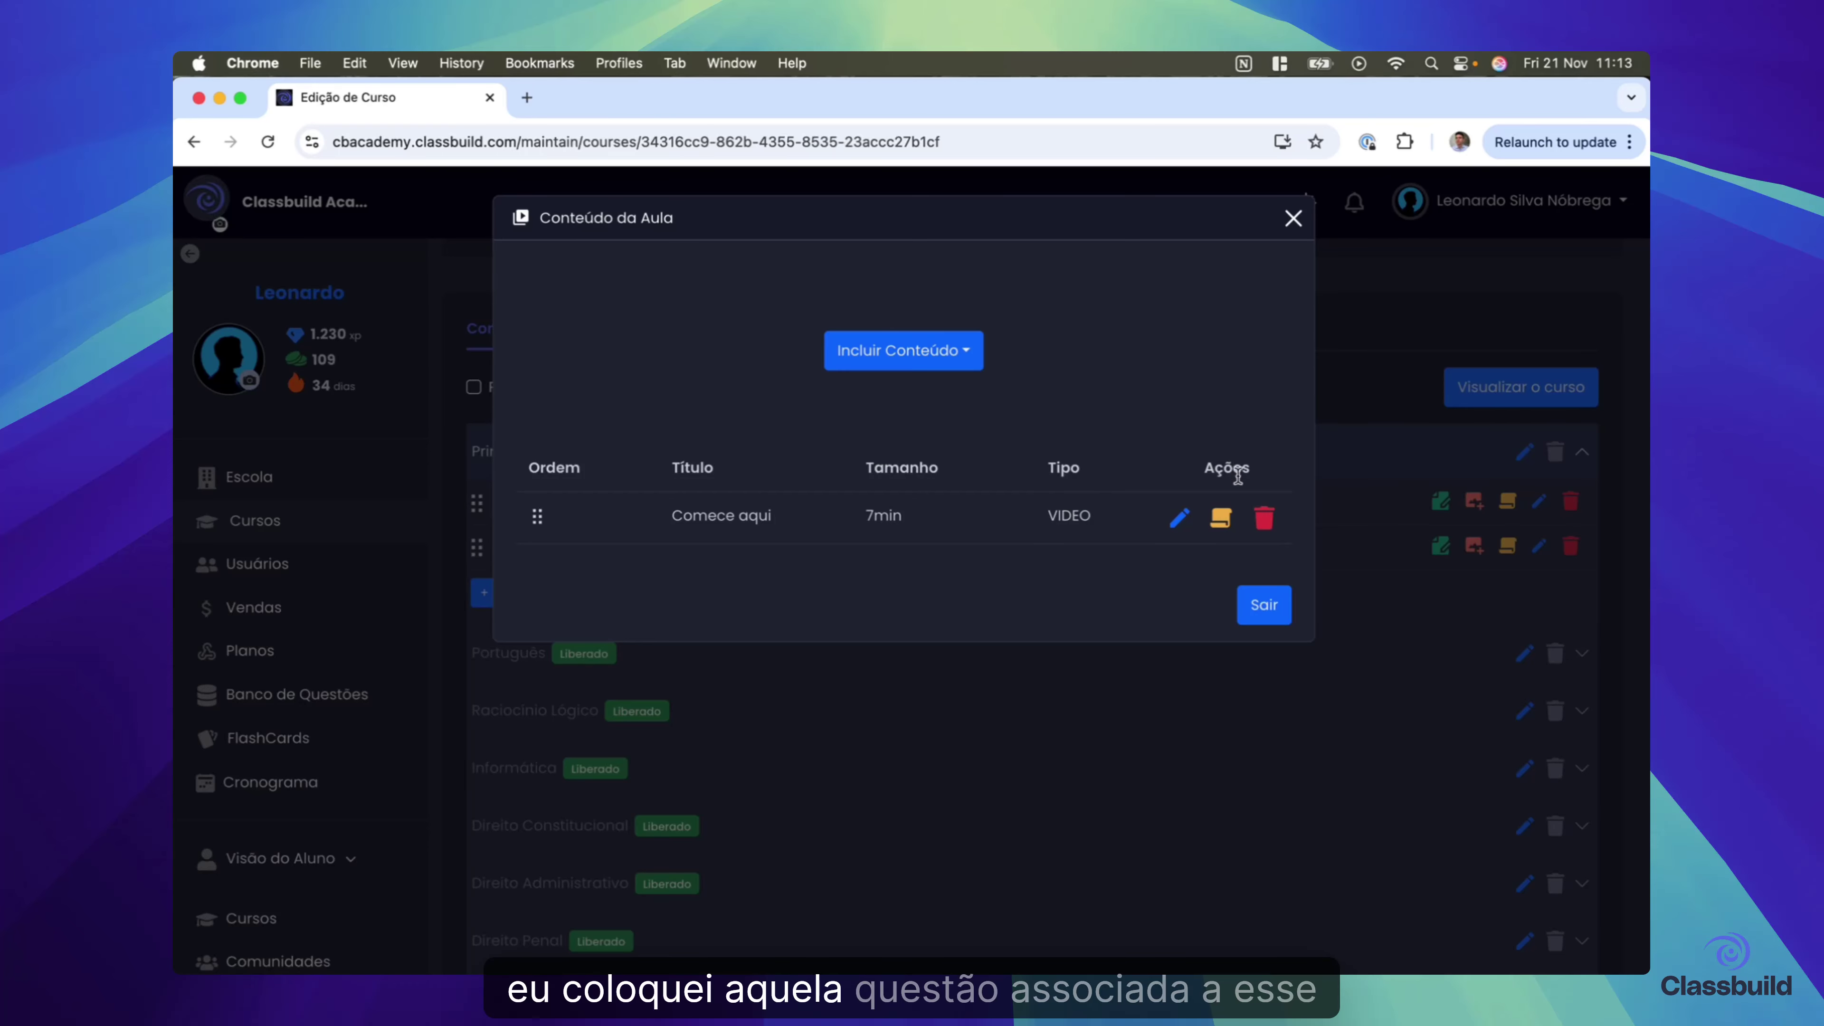
double_click(1070, 516)
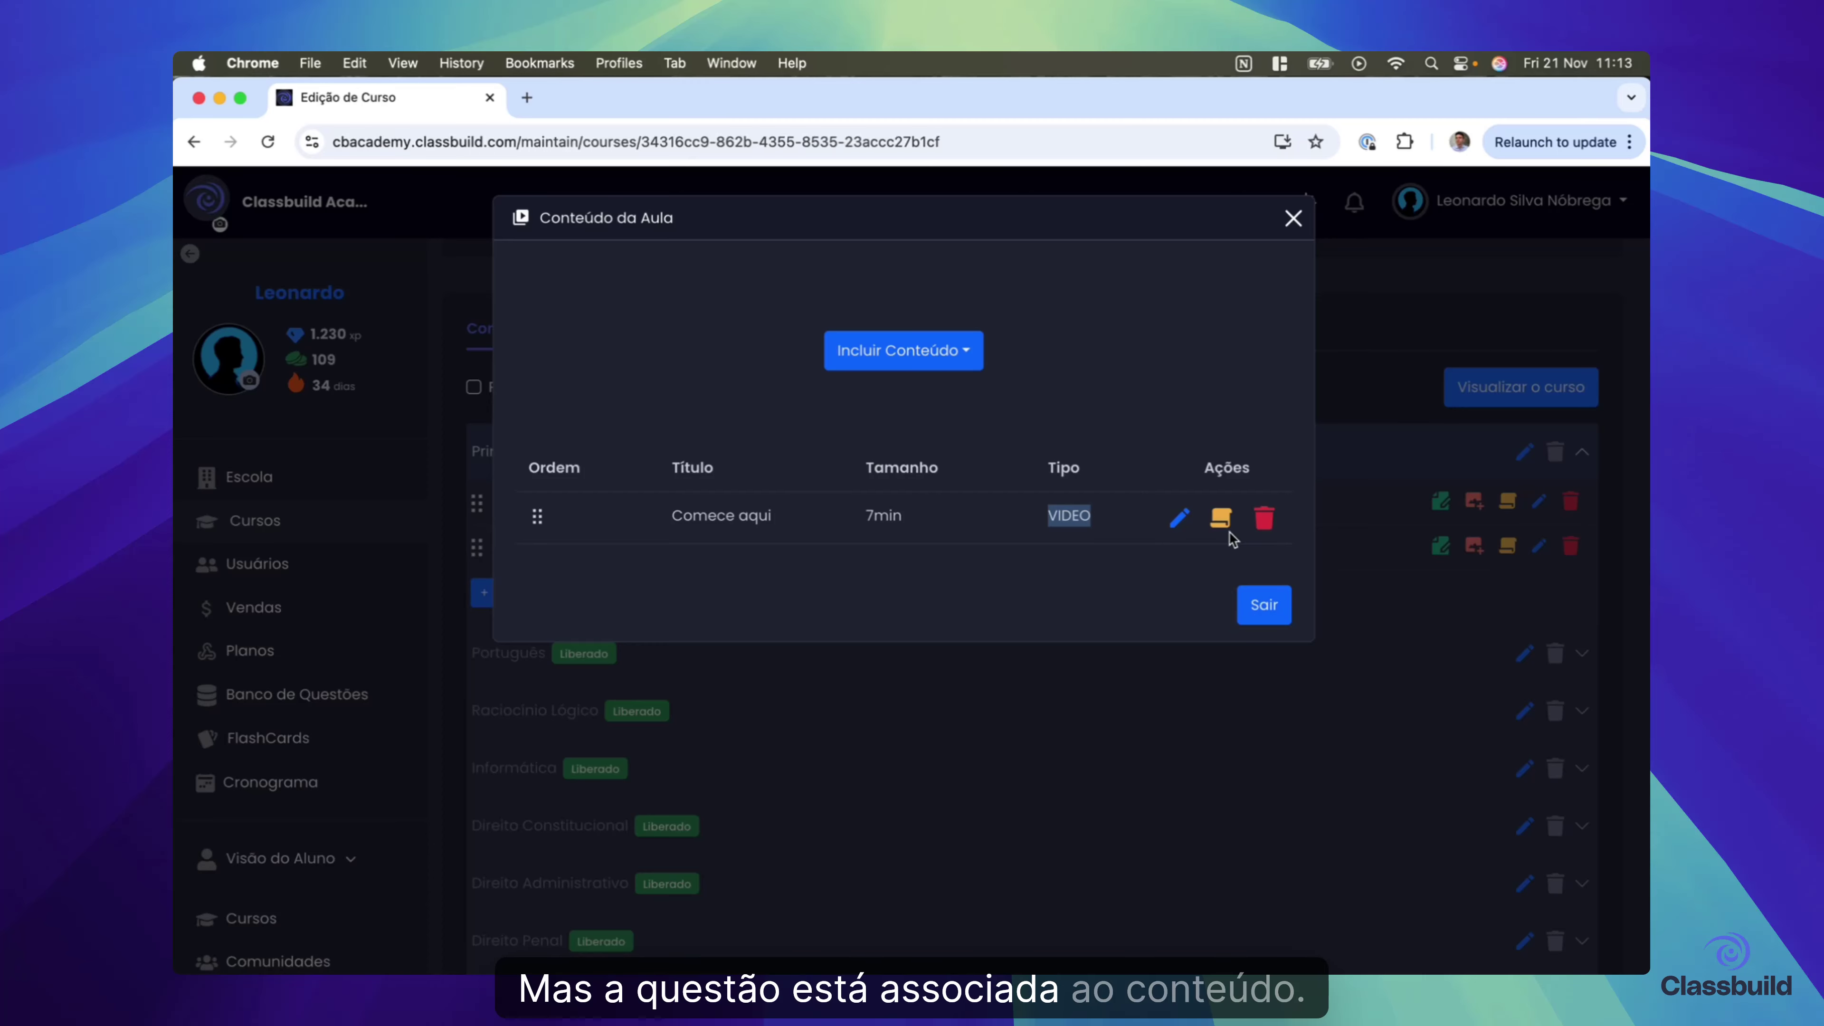
- Close the Comece aqui contents, open the lesson's own questions, and bring up the external bank's questions for inclusion
click(1263, 607)
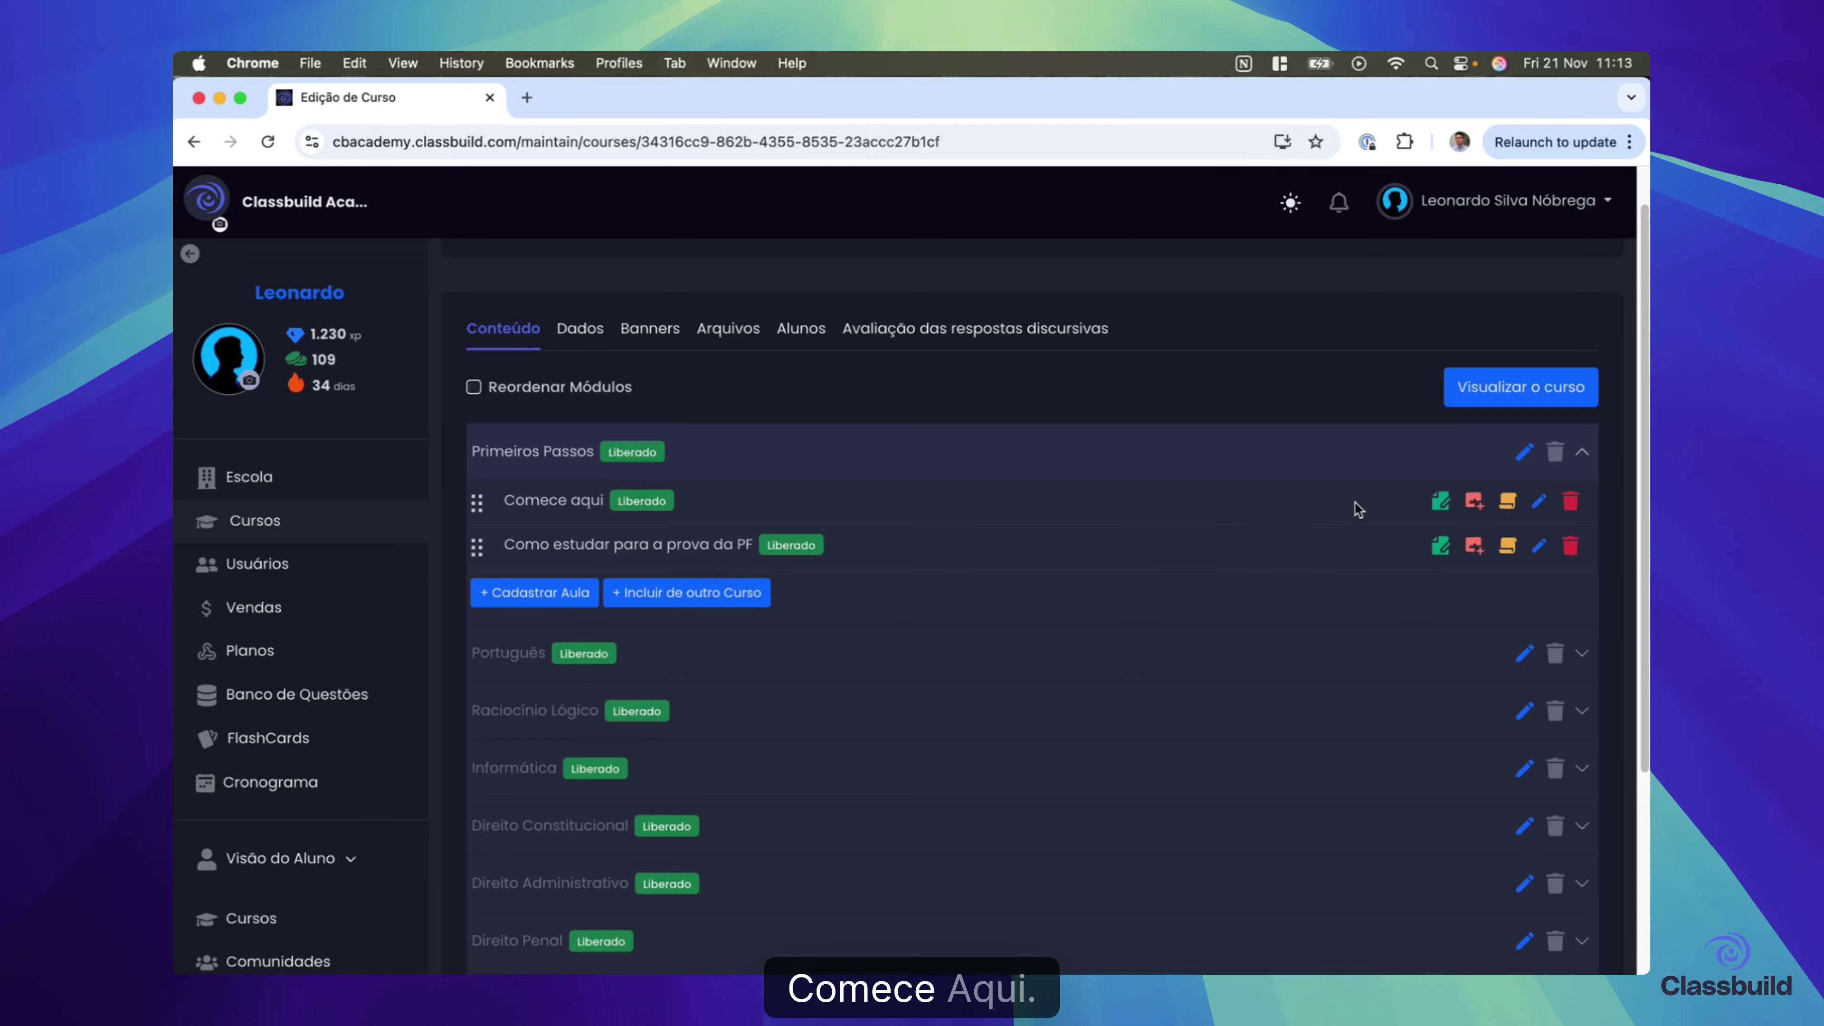
click(1508, 502)
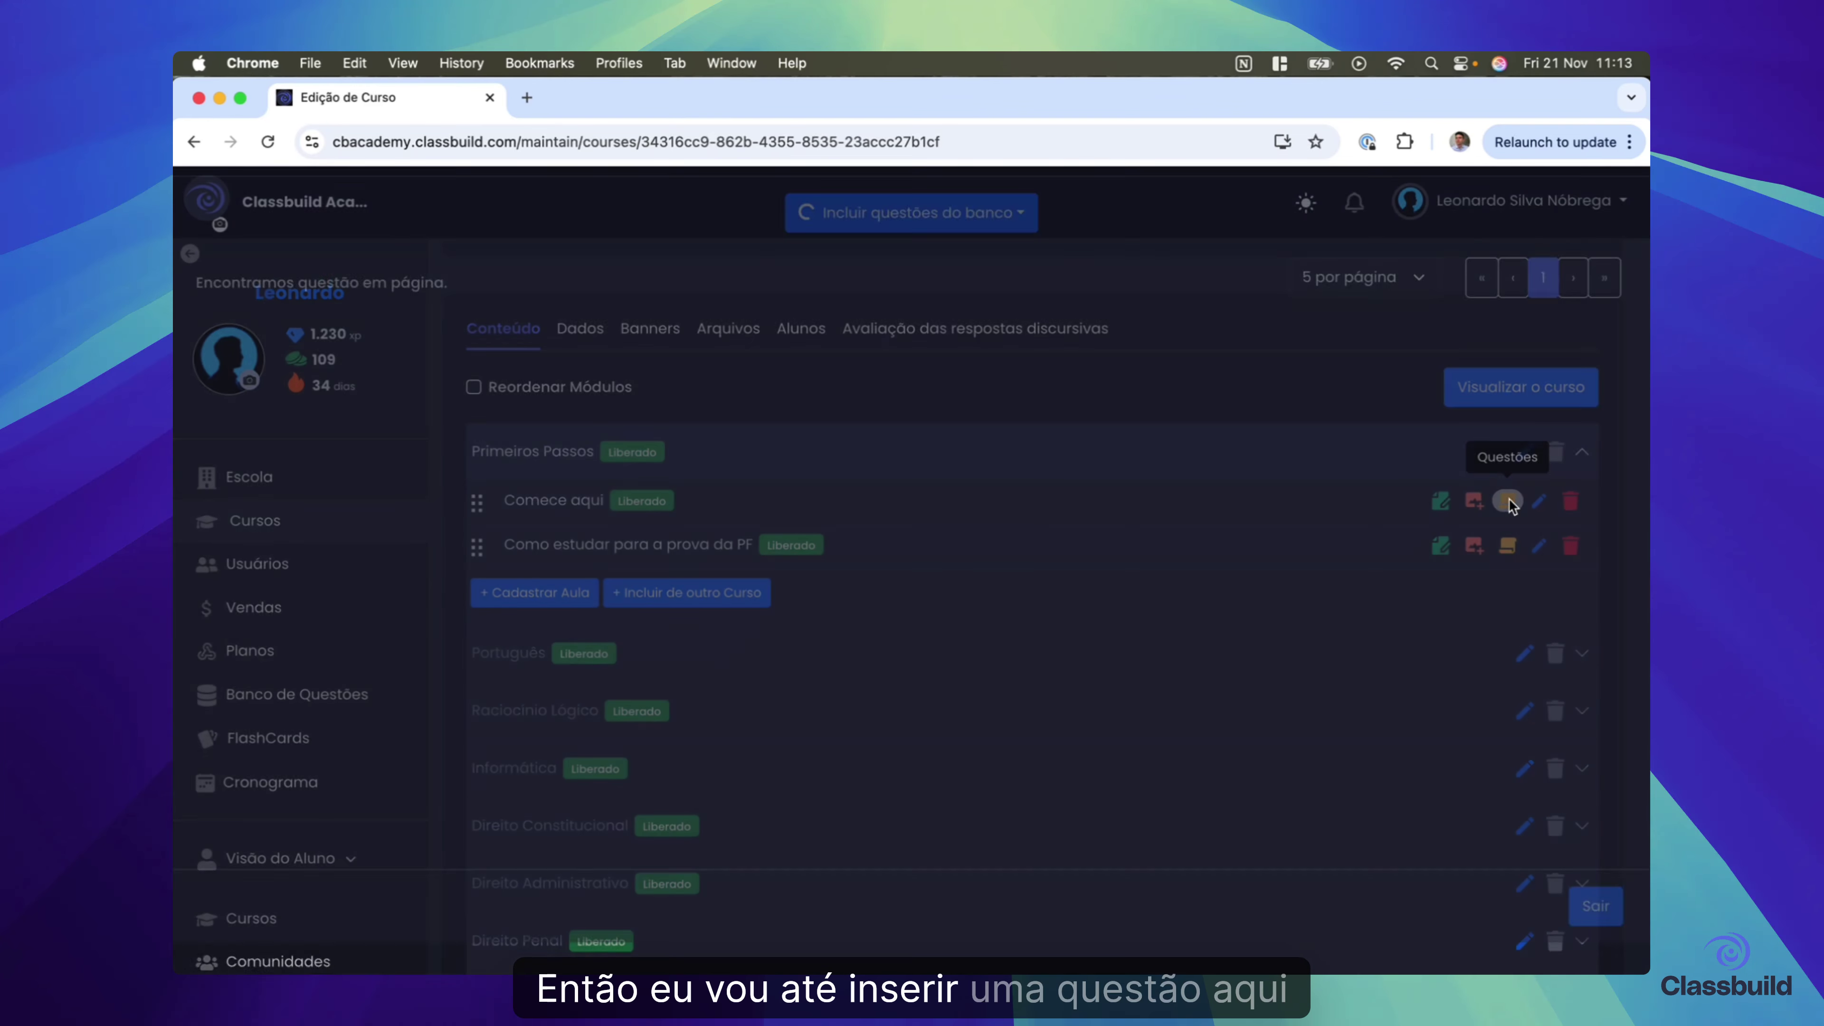
click(964, 267)
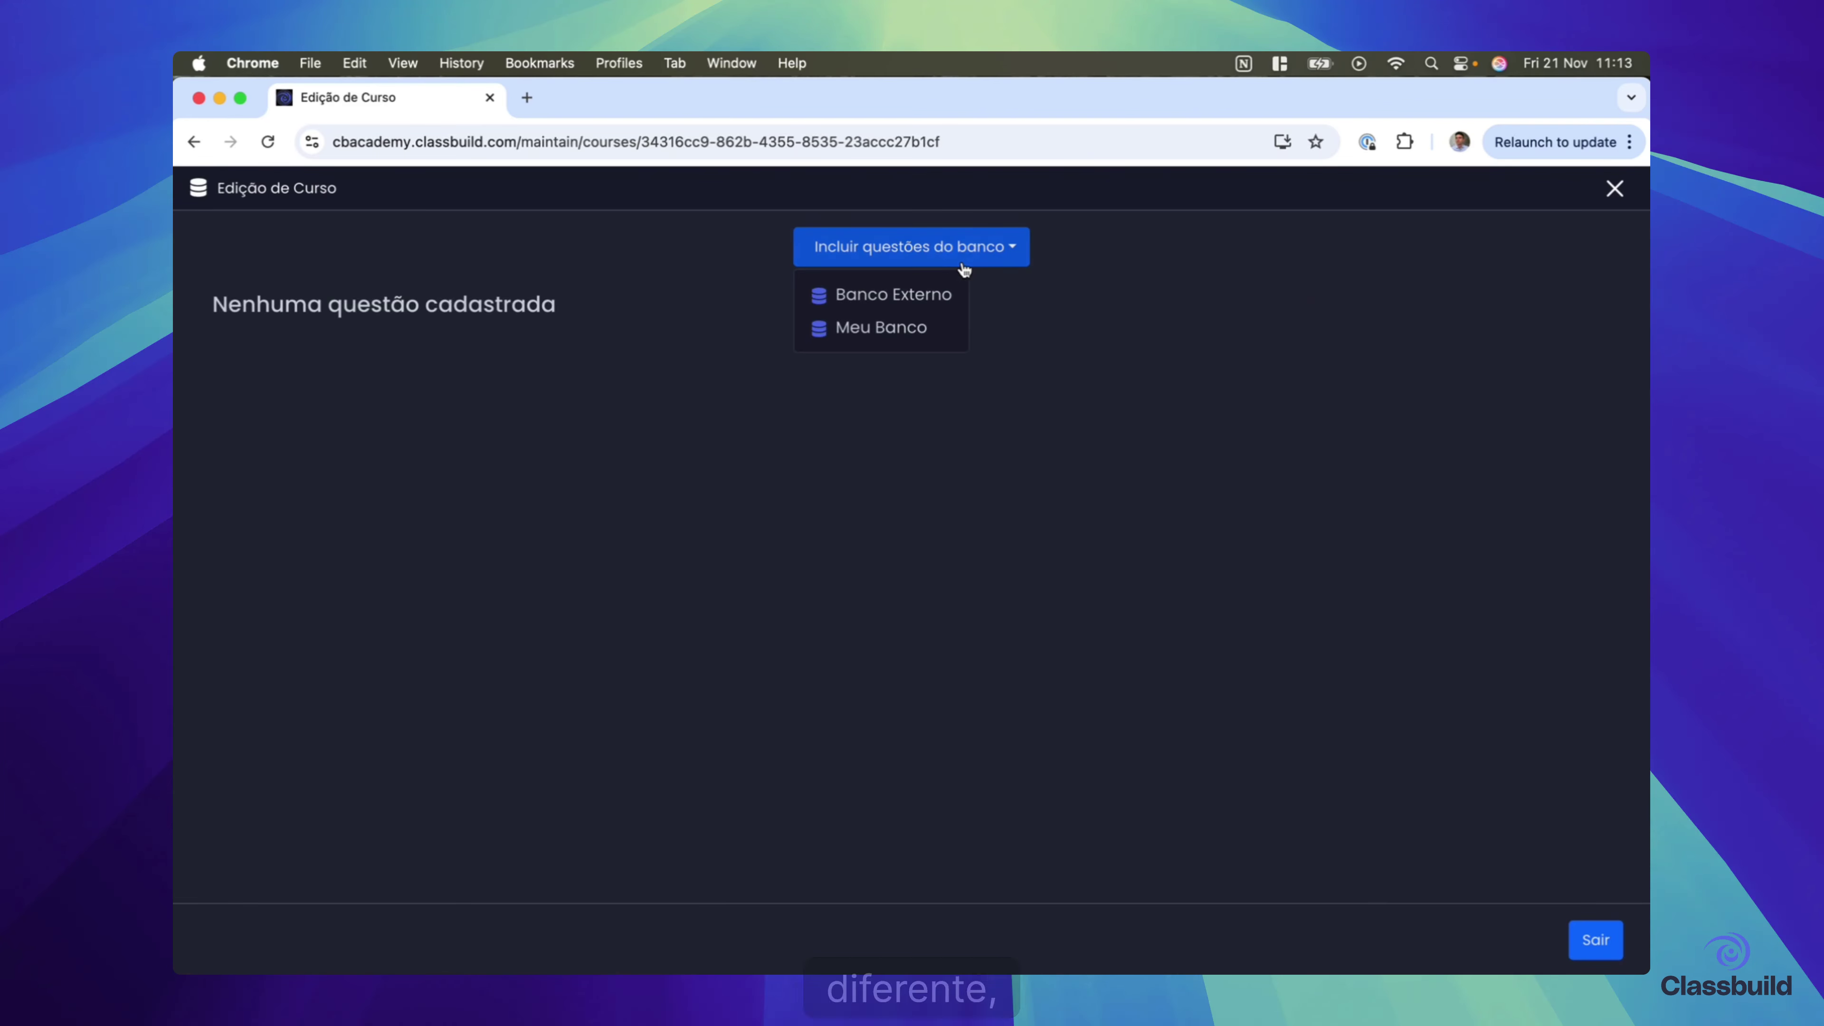
click(926, 295)
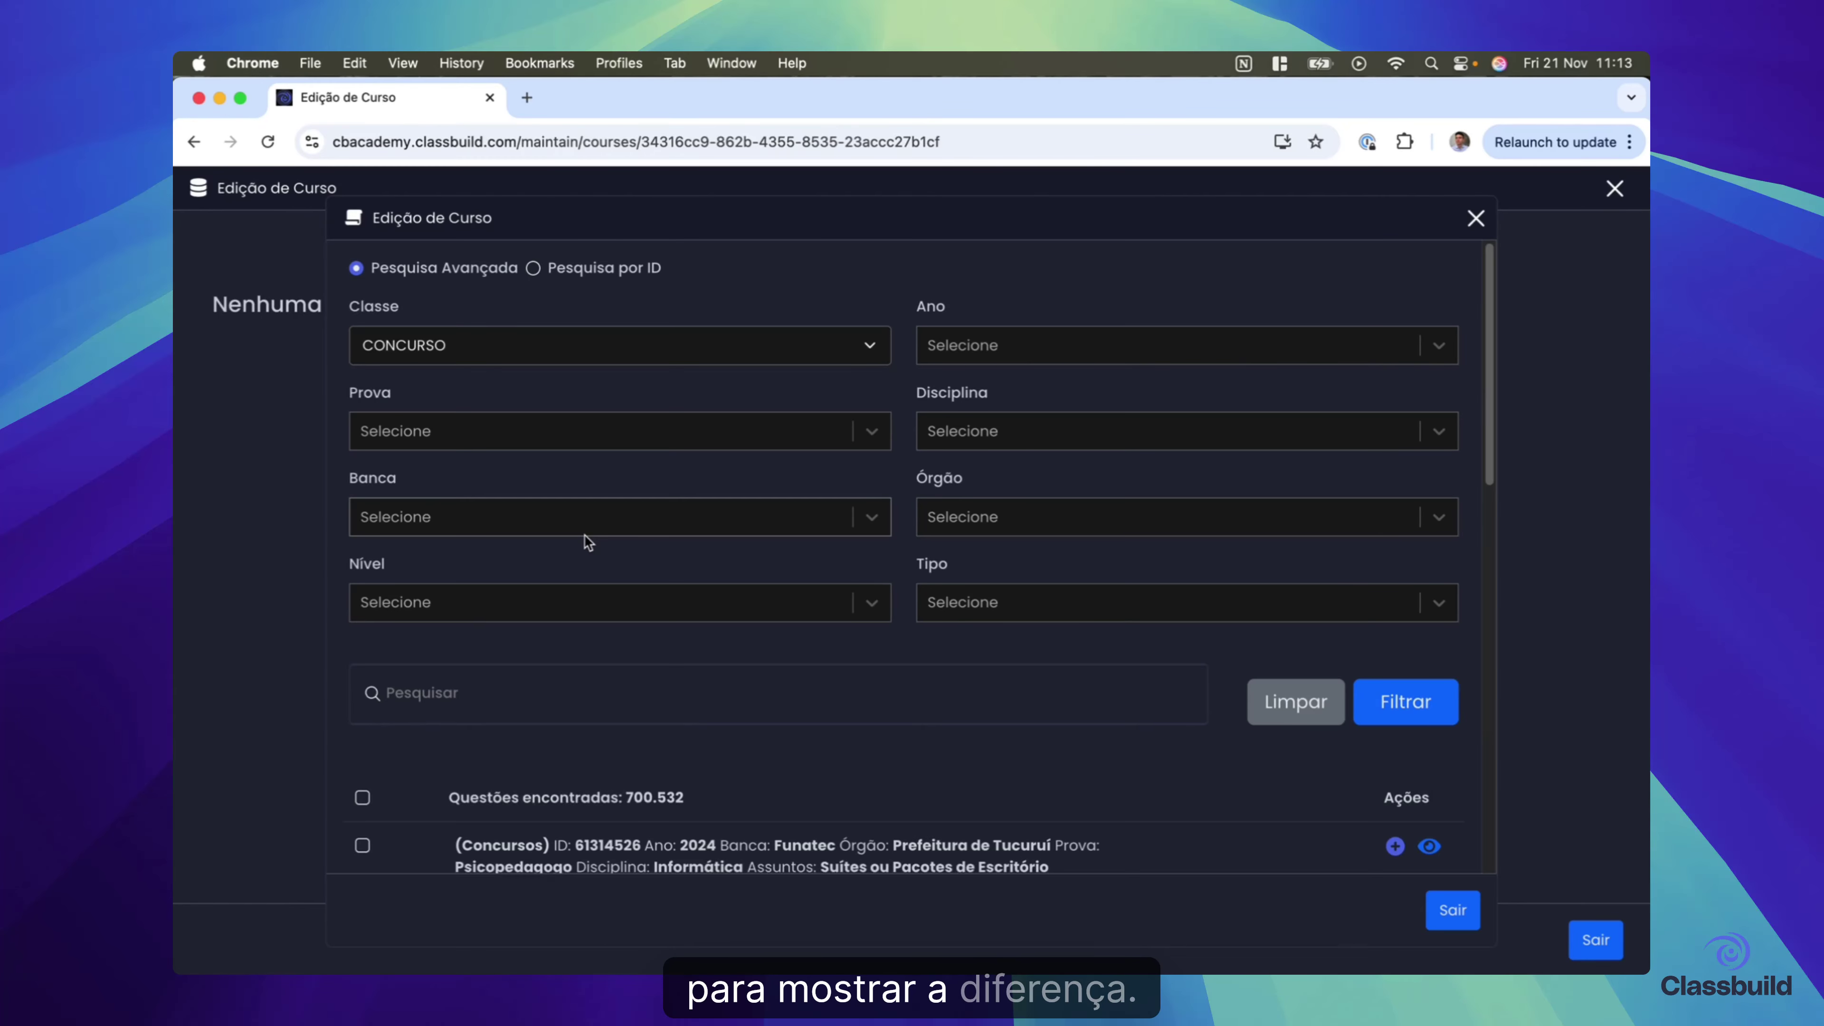
scroll(585, 537, down, 3)
scroll(584, 533, down, 2)
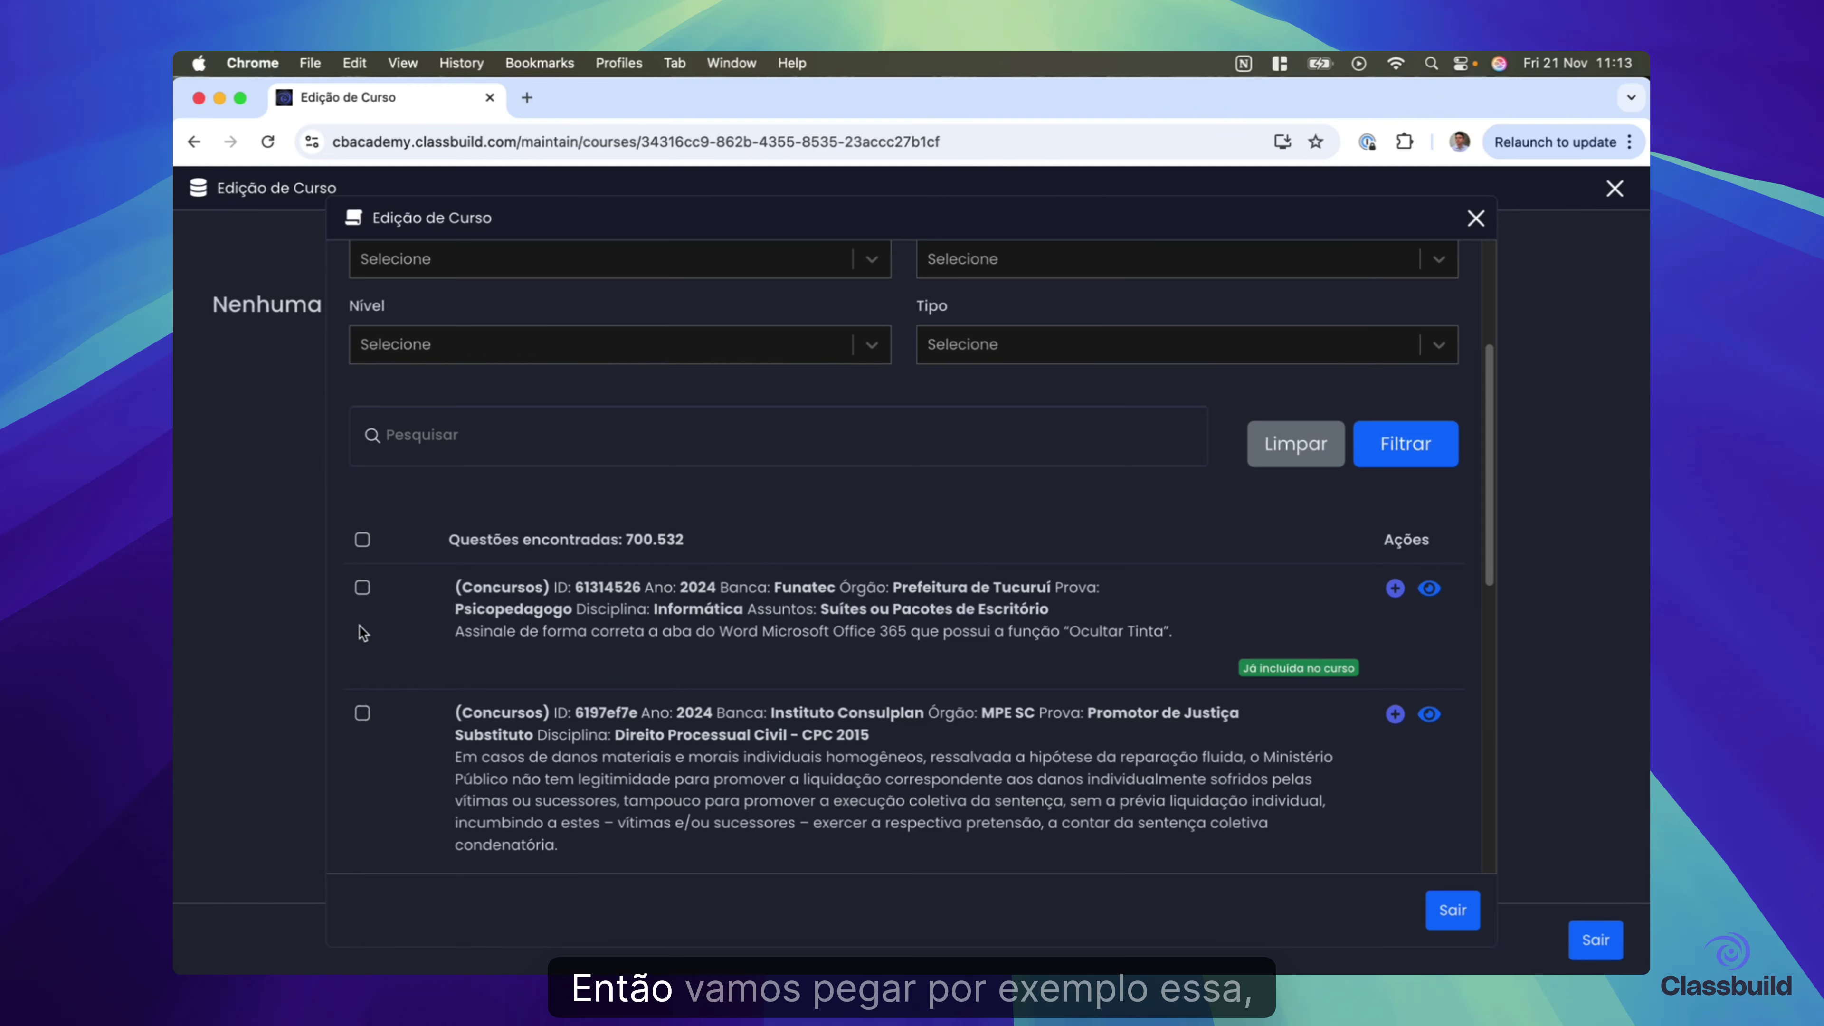
- Add the 2024 Funatec Informática question about "Ocultar Tinta" to the Comece aqui lesson, and leave the lesson's questions
click(362, 588)
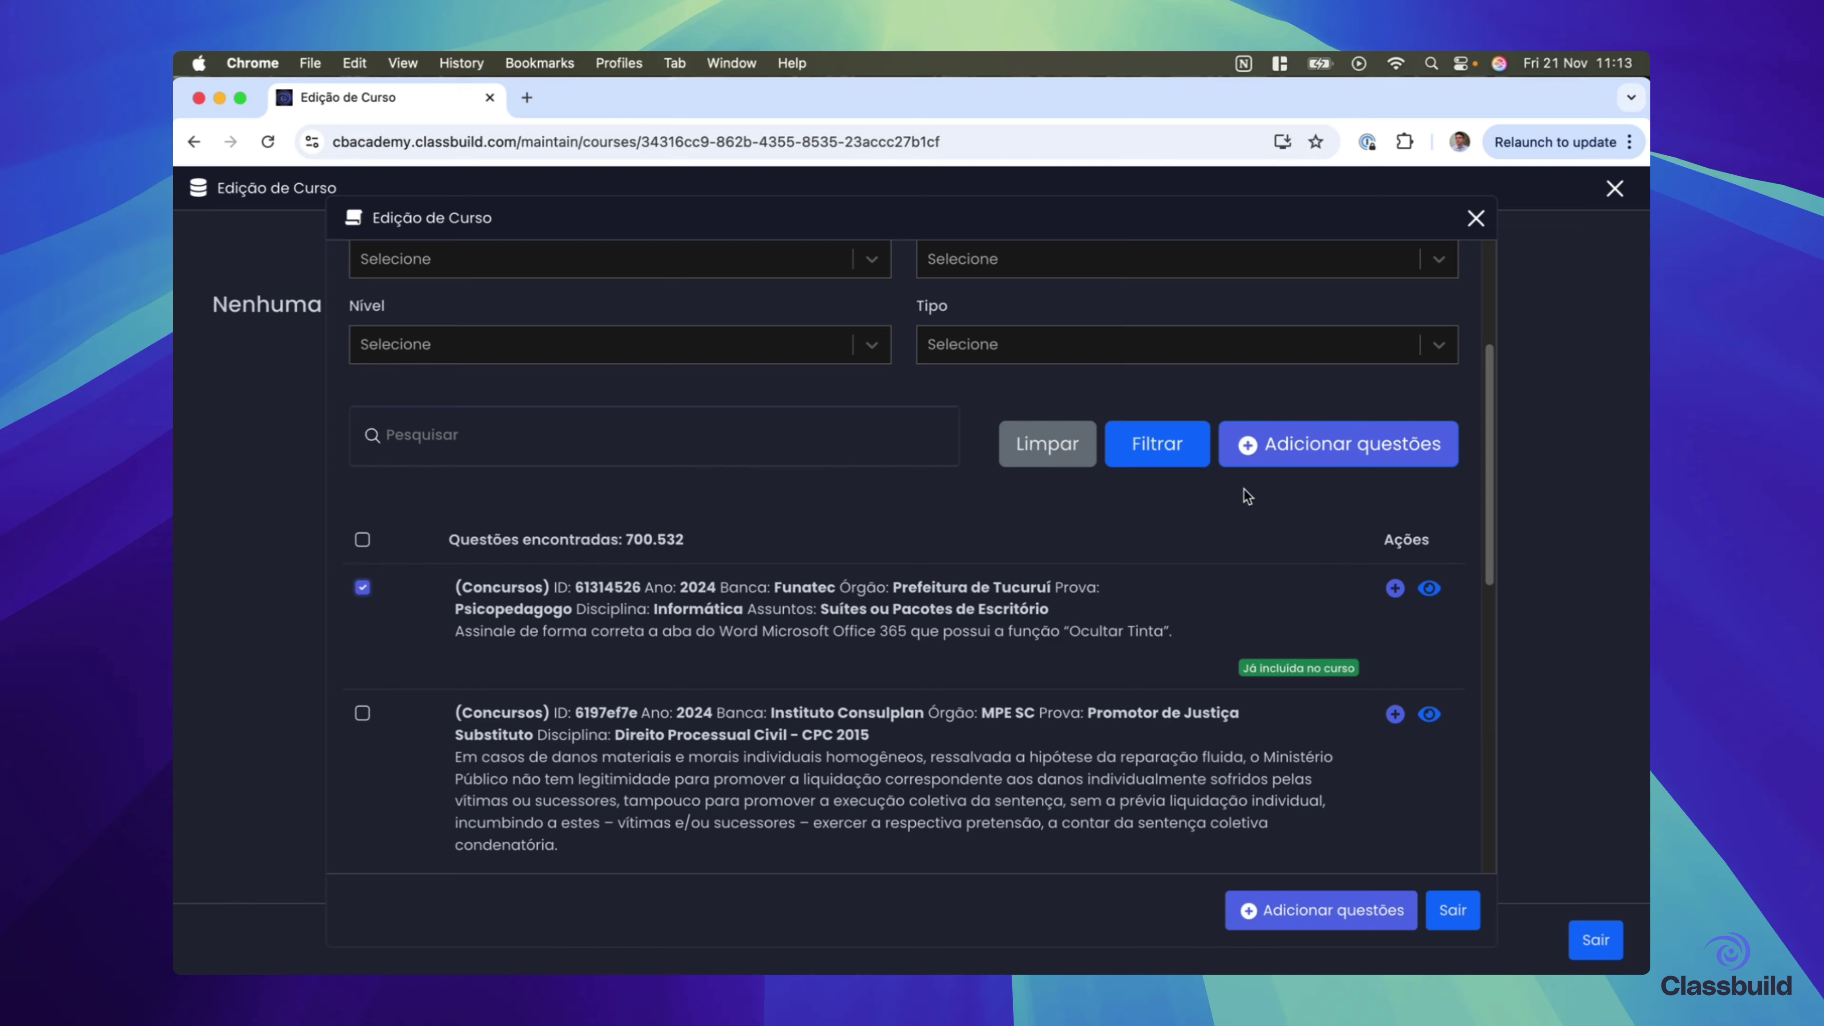
click(1295, 449)
click(1120, 352)
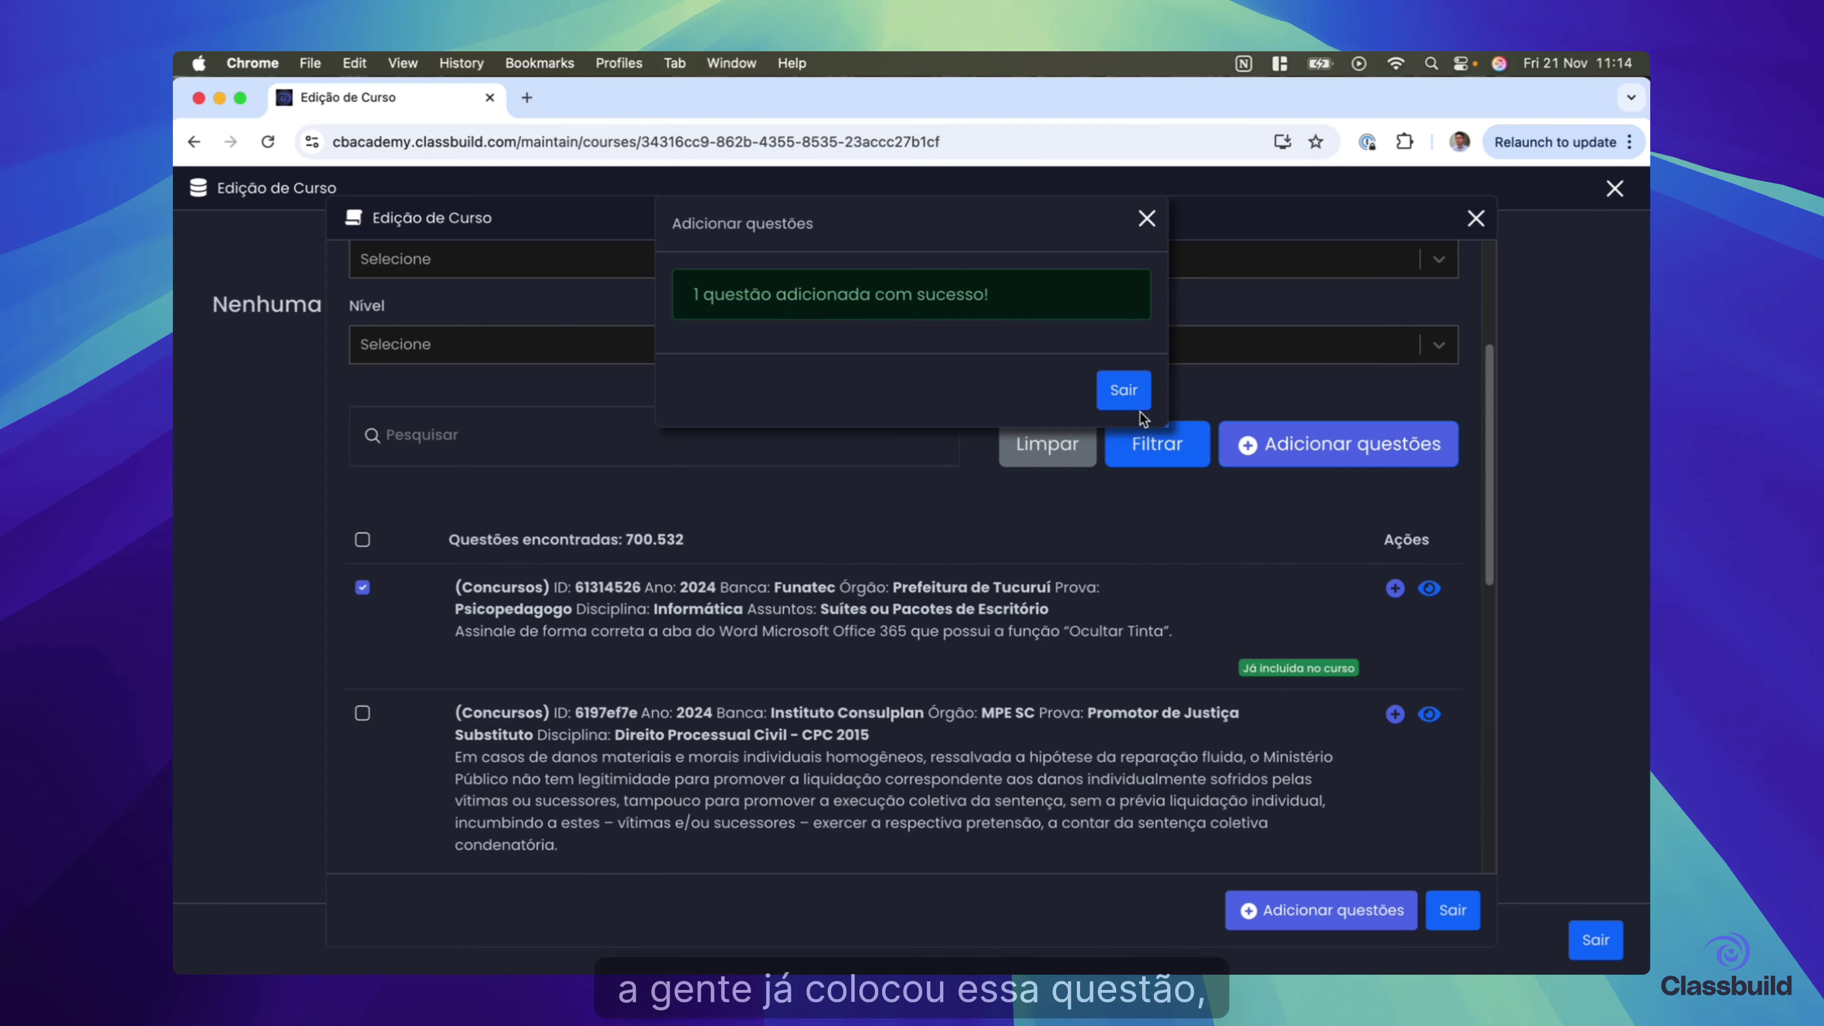
click(1123, 390)
click(1475, 218)
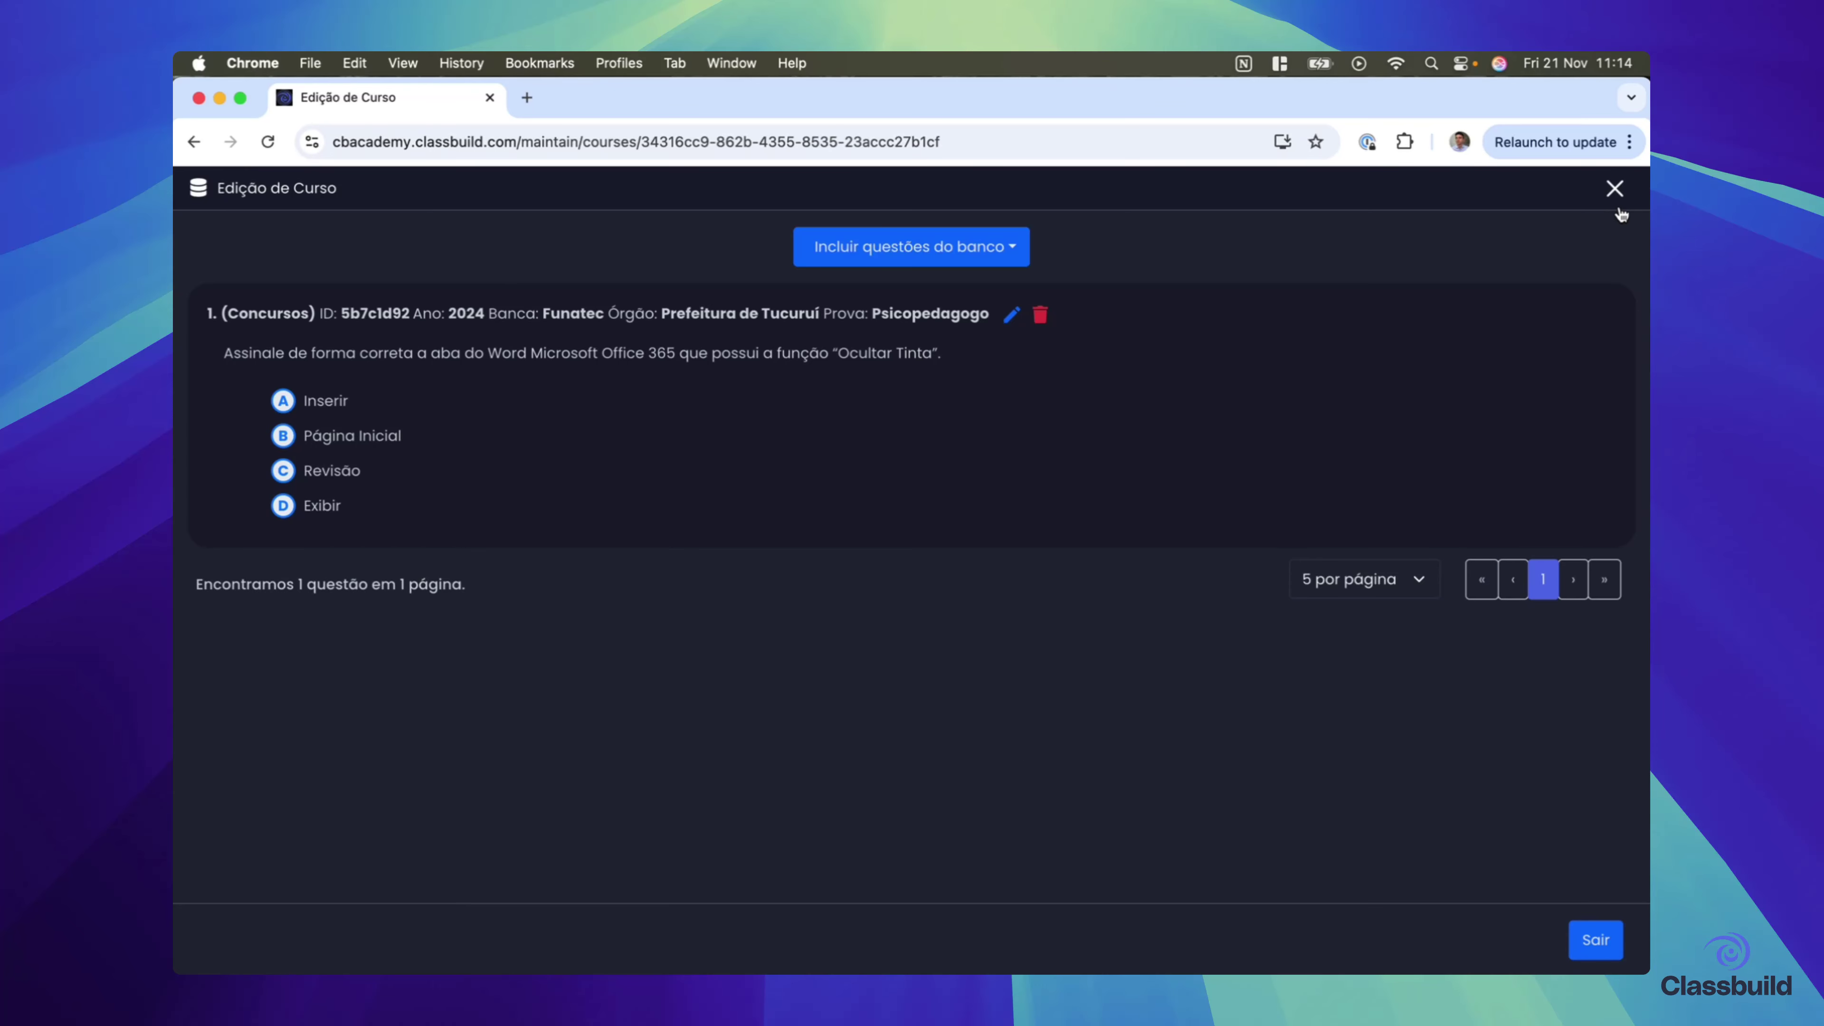
click(1614, 188)
- Open the student's course list in a separate tab and view Responder Questões under Comece aqui in Agente PF 2026 (teste)
scroll(970, 581, down, 1)
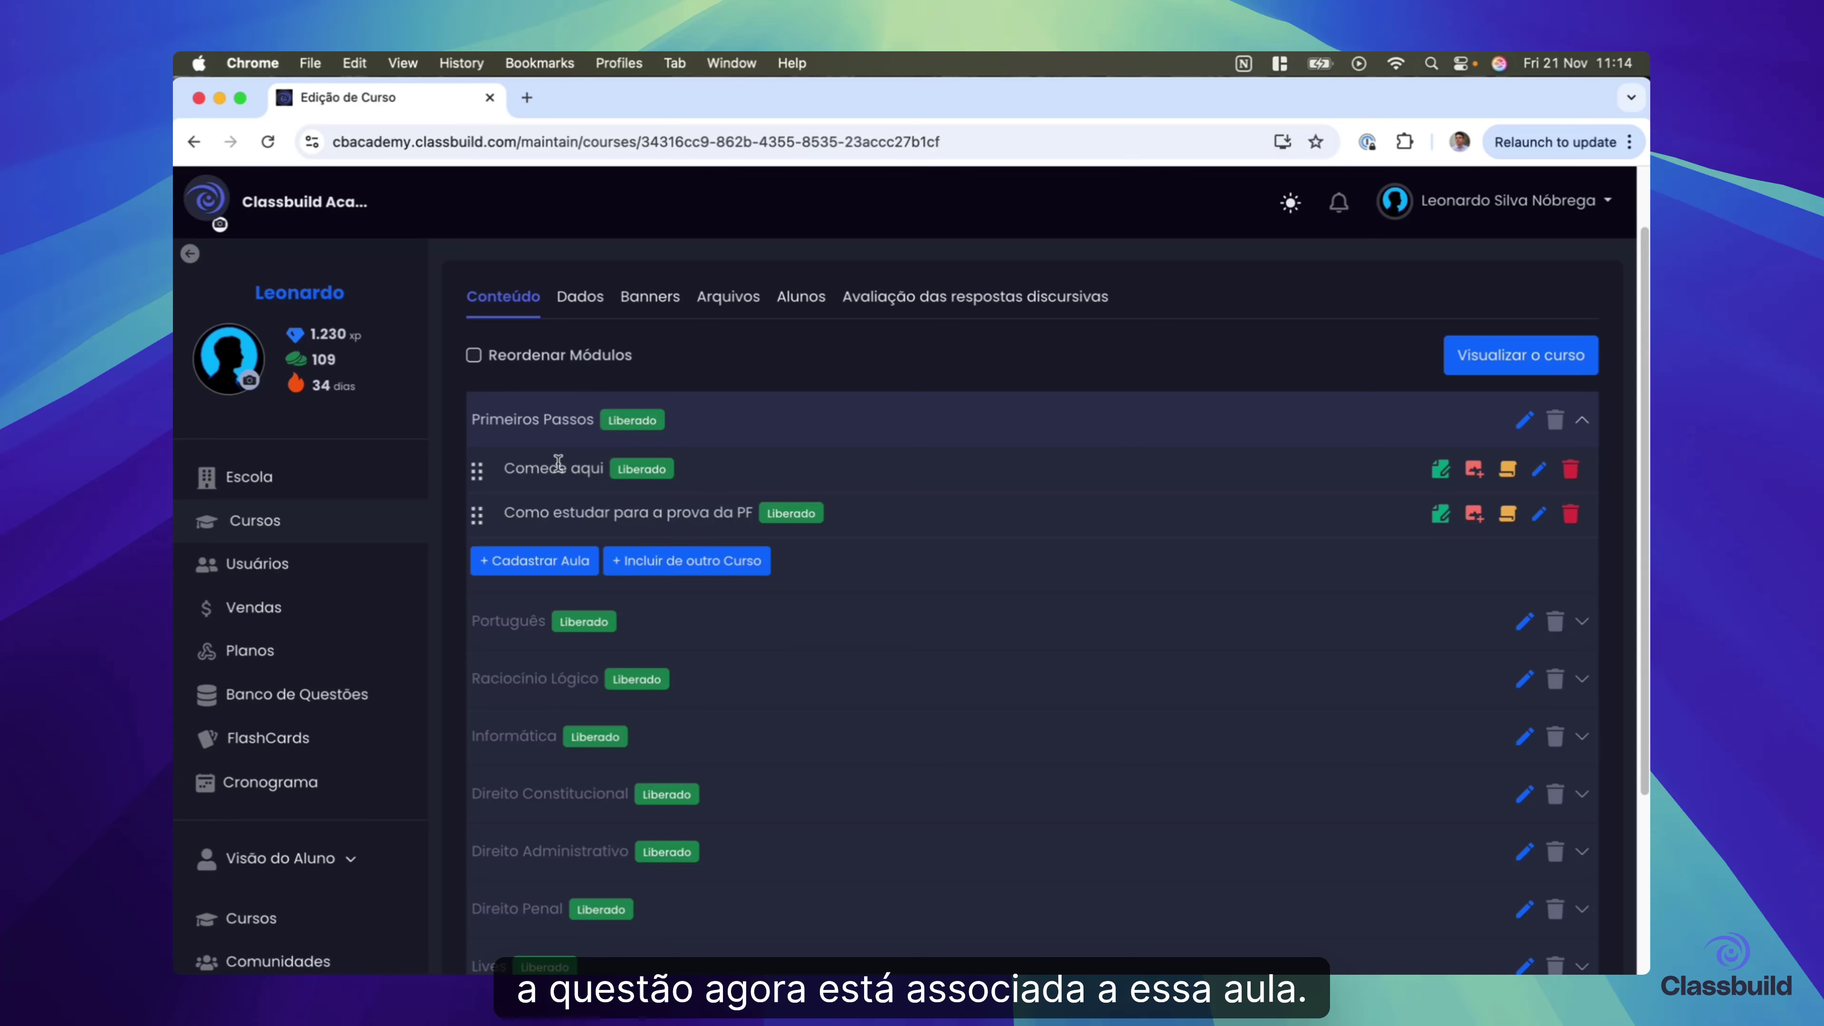
scroll(282, 609, down, 2)
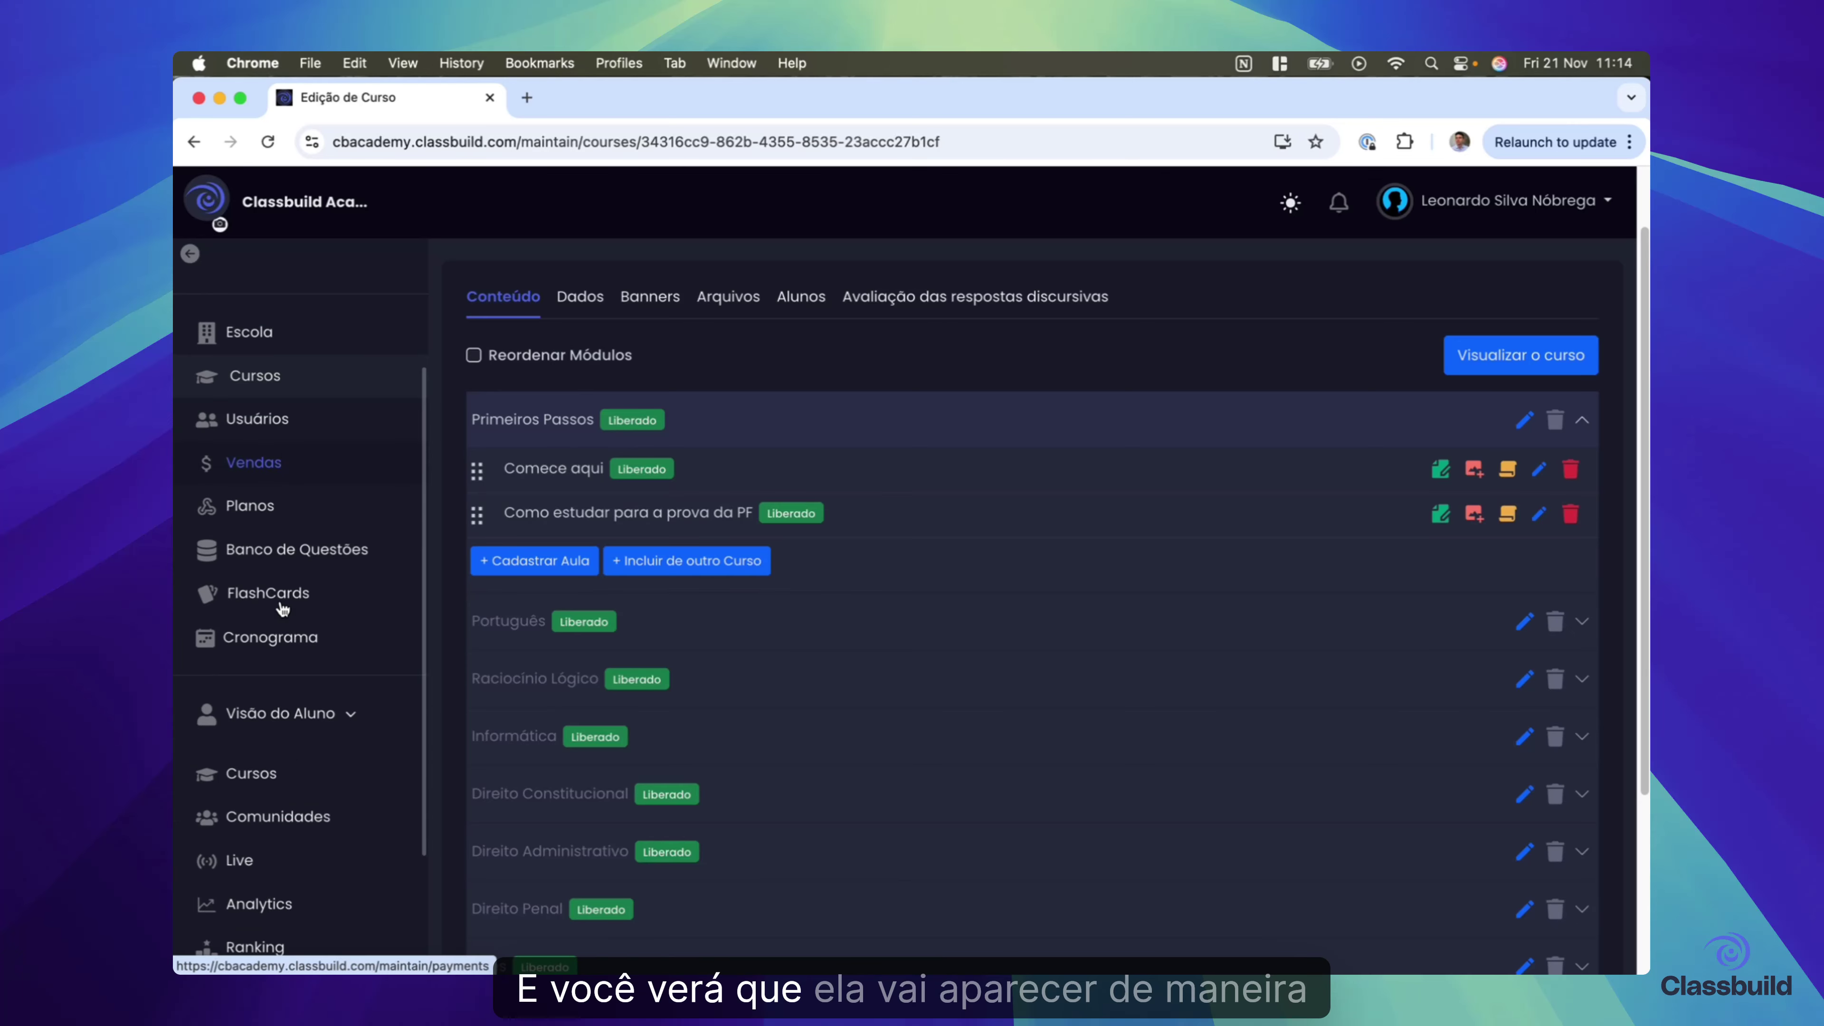
super+click(302, 780)
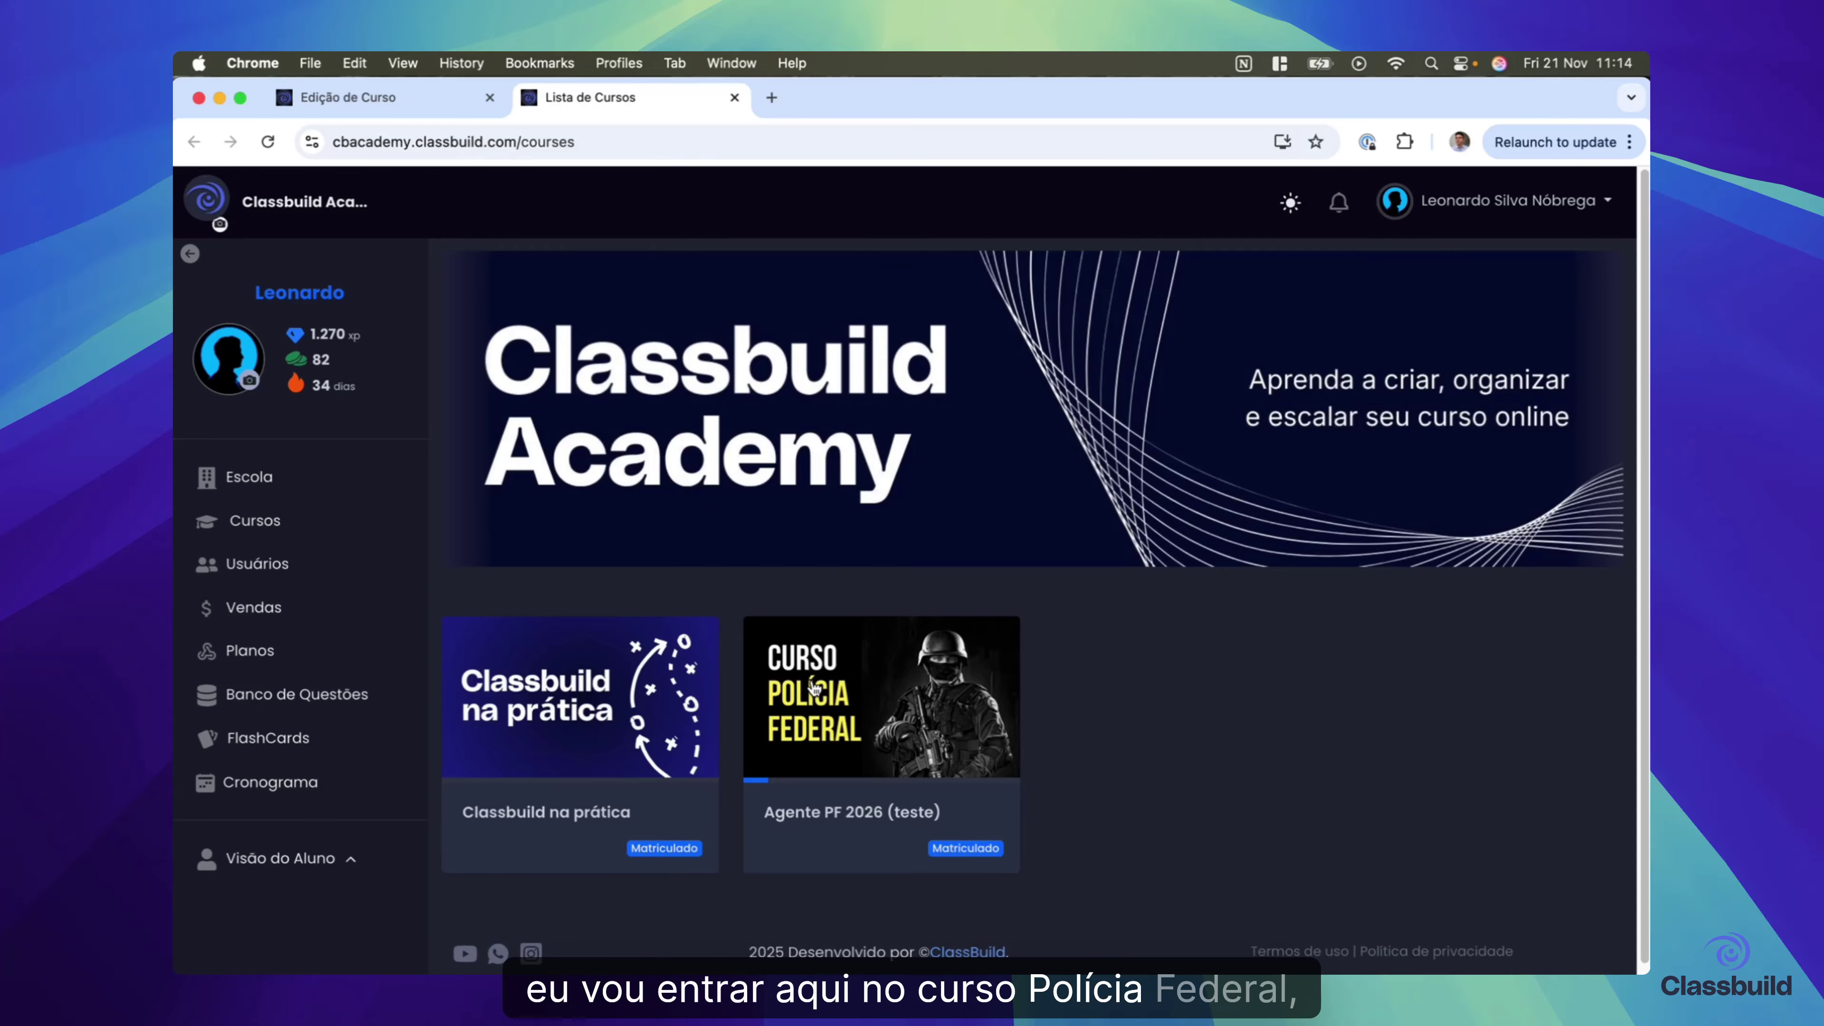
click(815, 686)
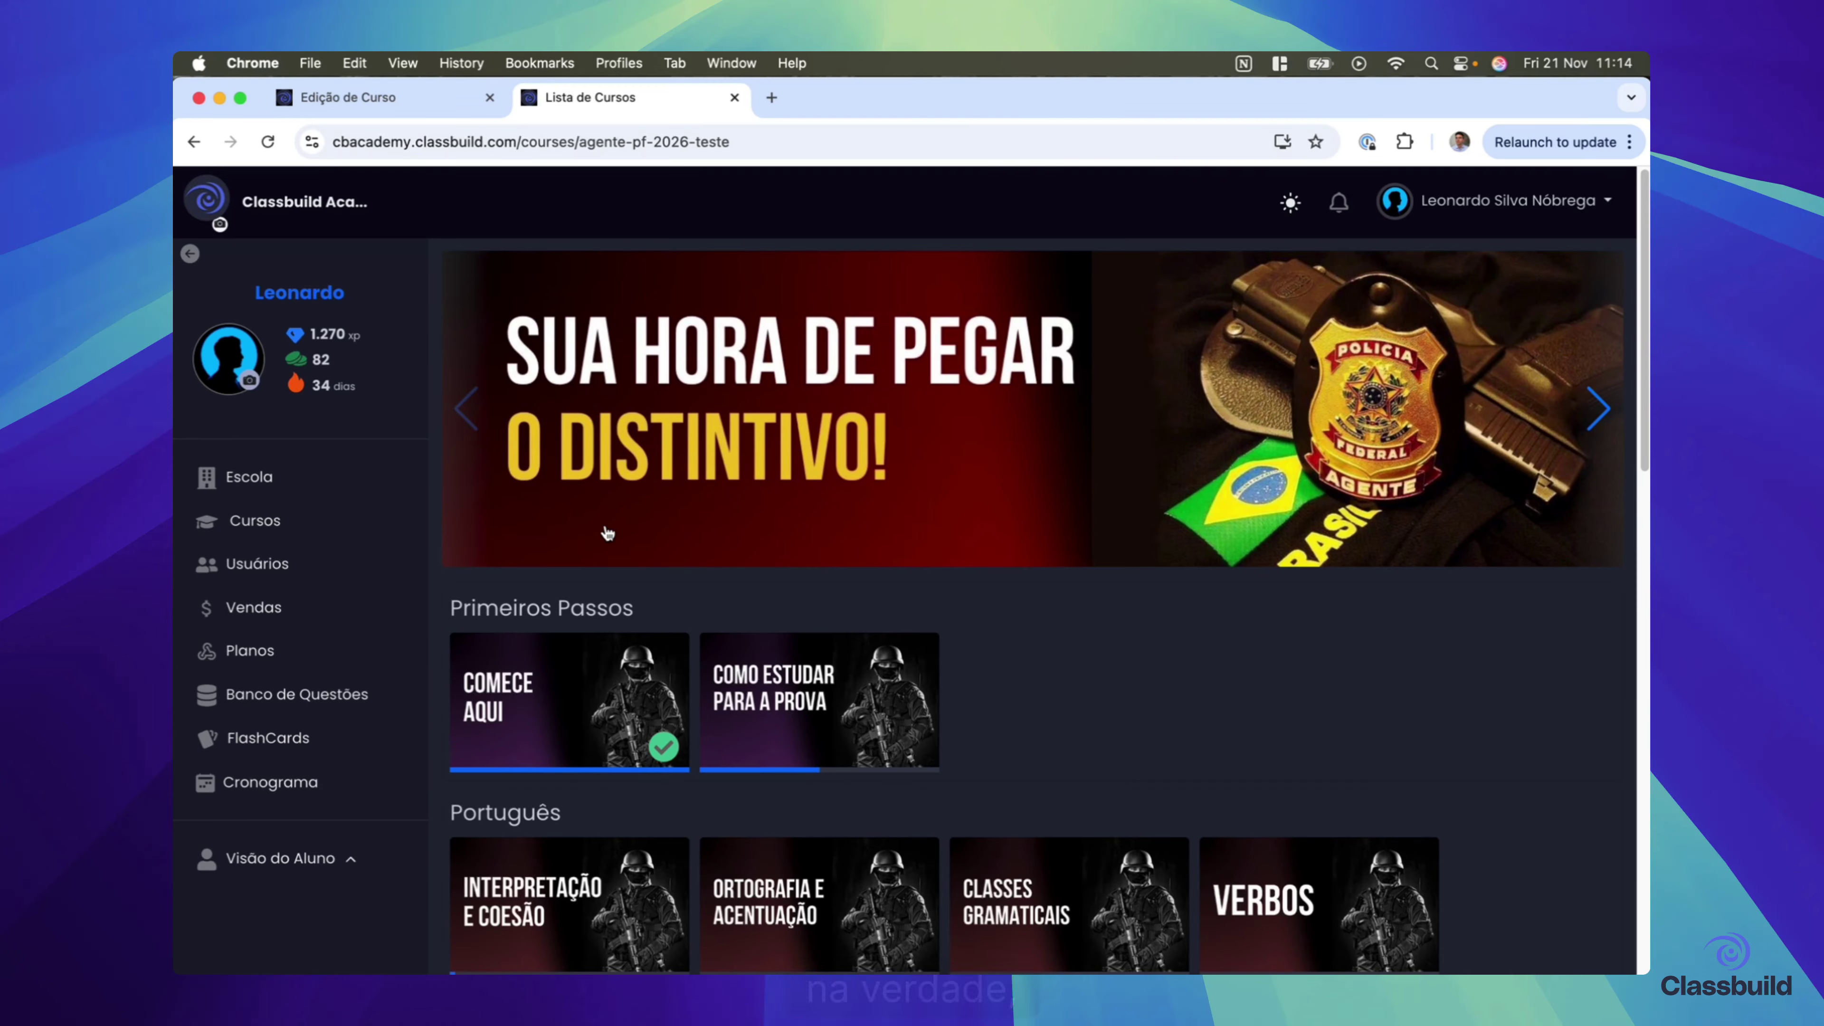
click(585, 685)
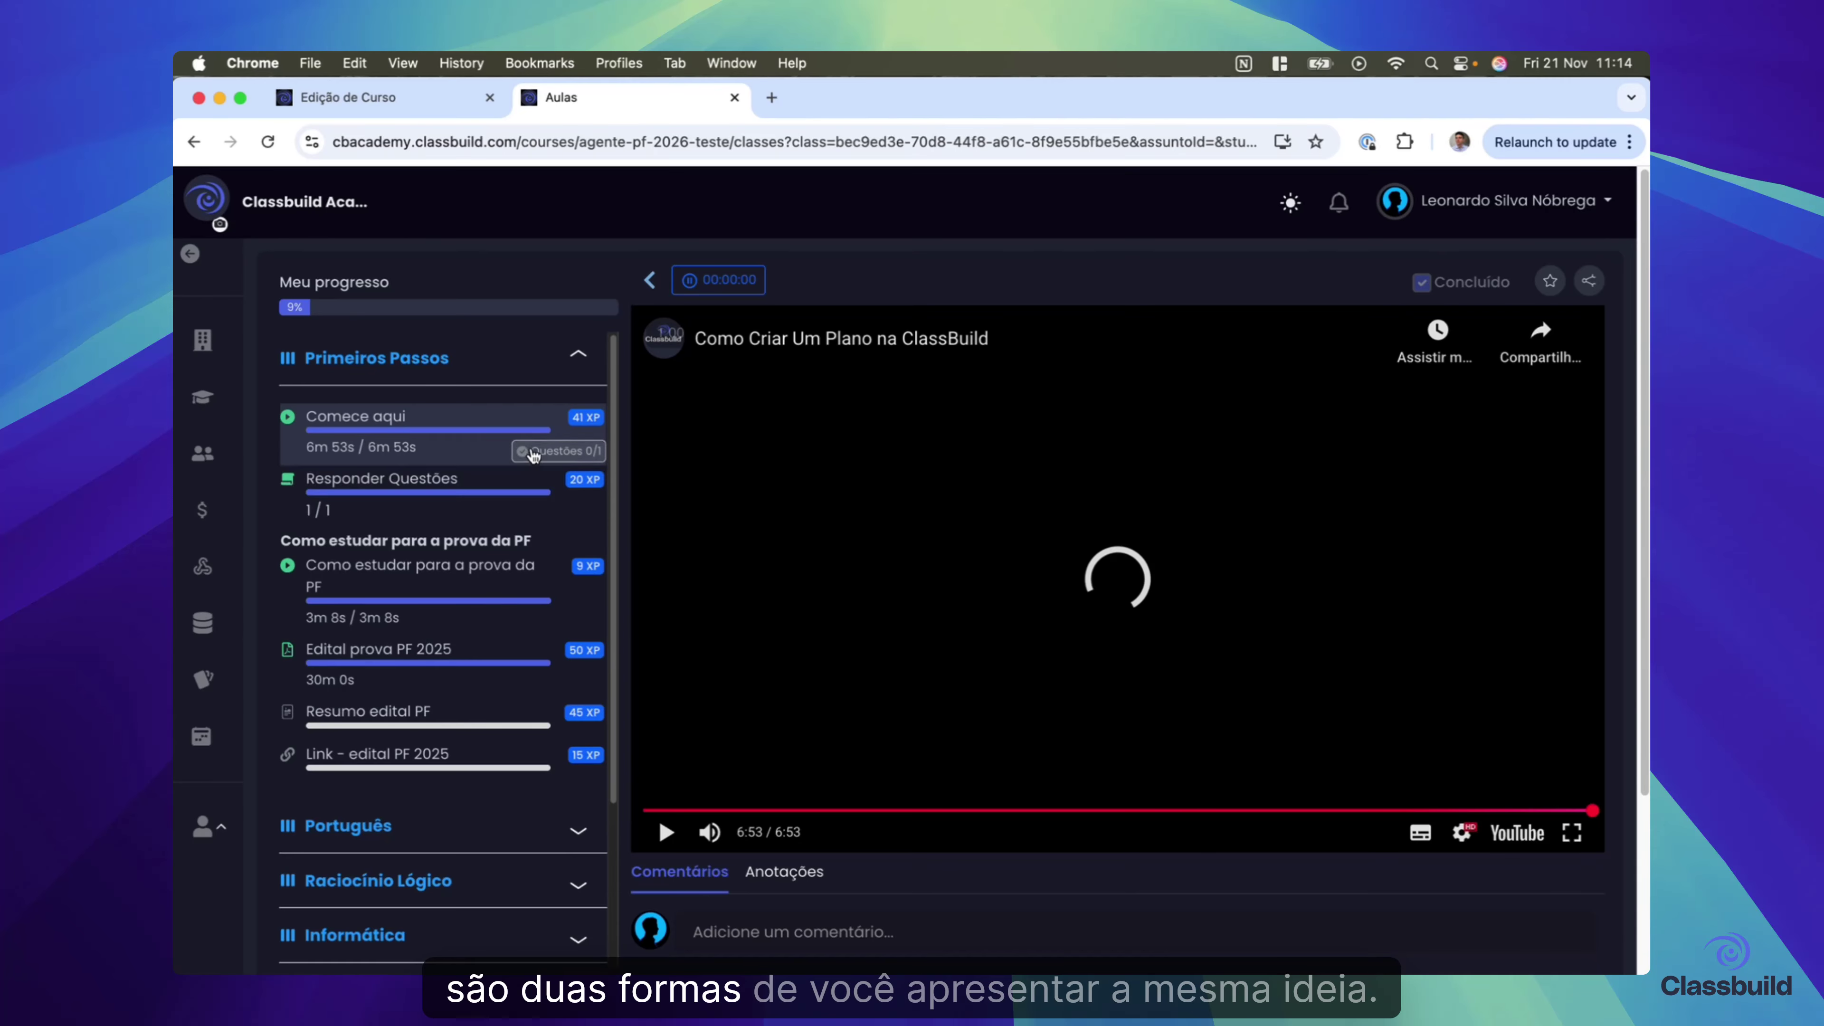
click(533, 494)
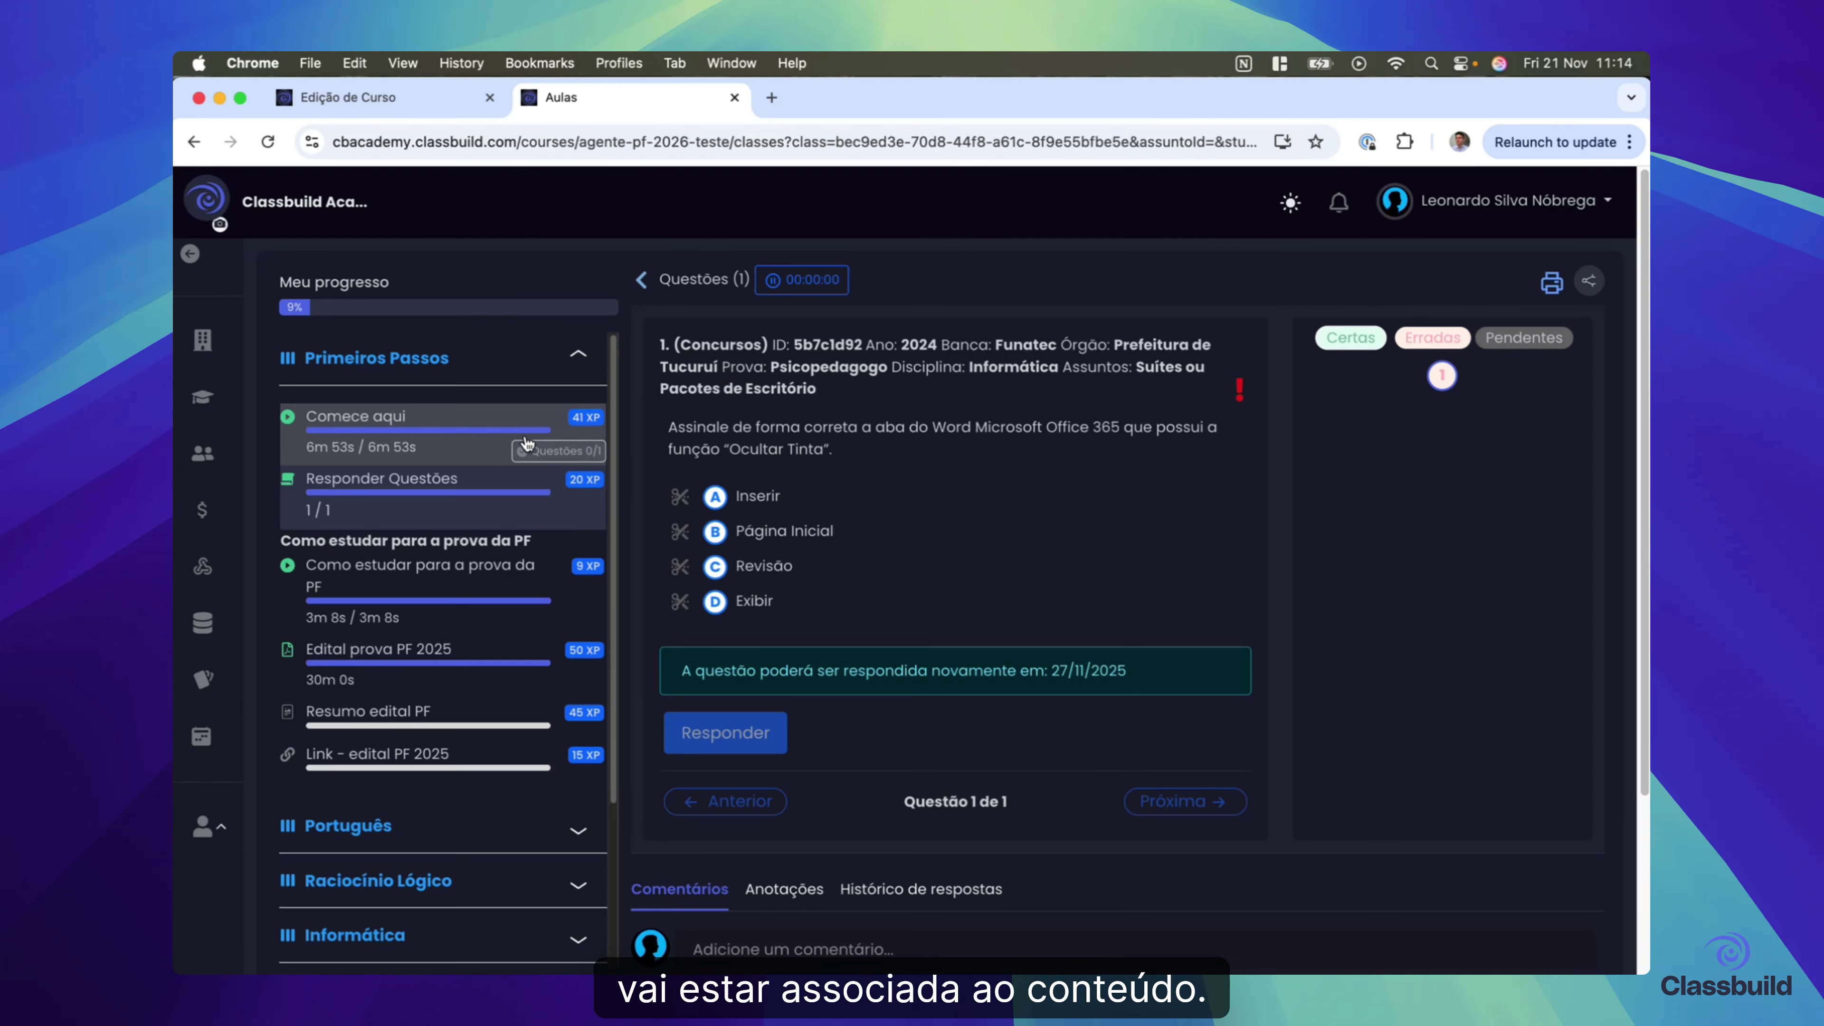
- Compare the content-level and lesson-level question options for Comece aqui in the course editor with how each appears to the student
click(401, 100)
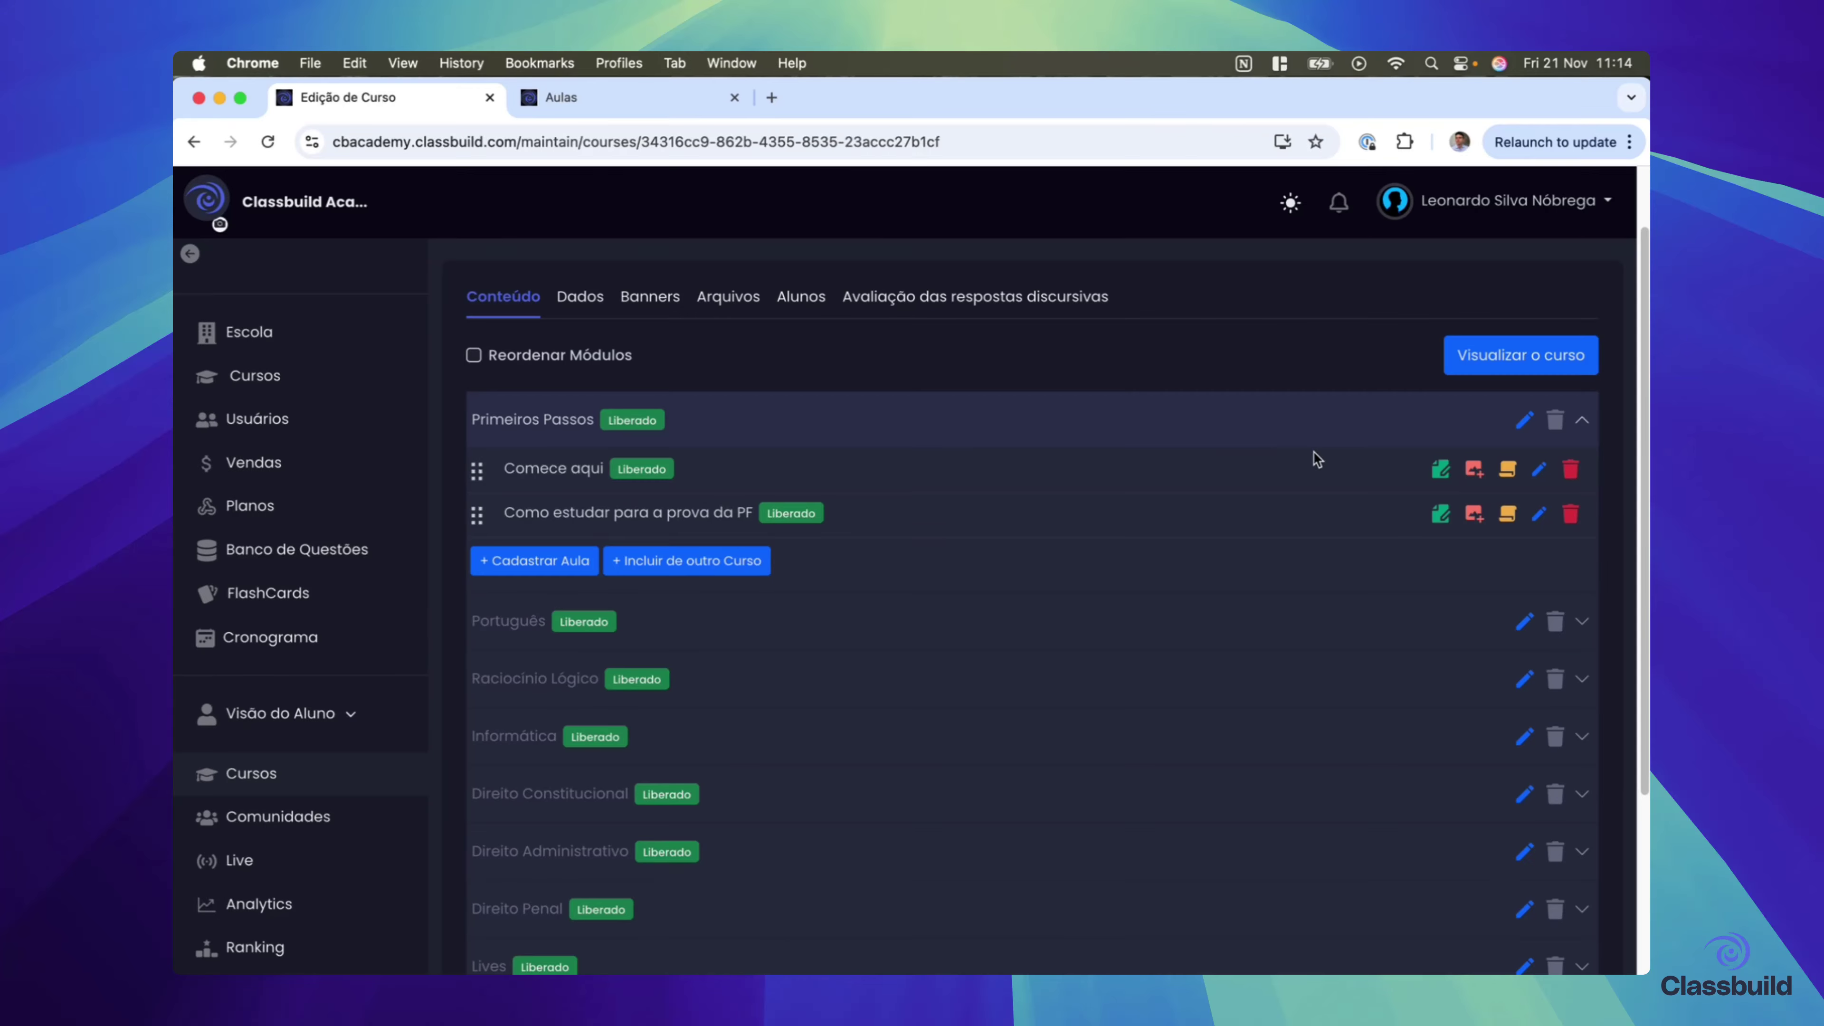
click(1439, 468)
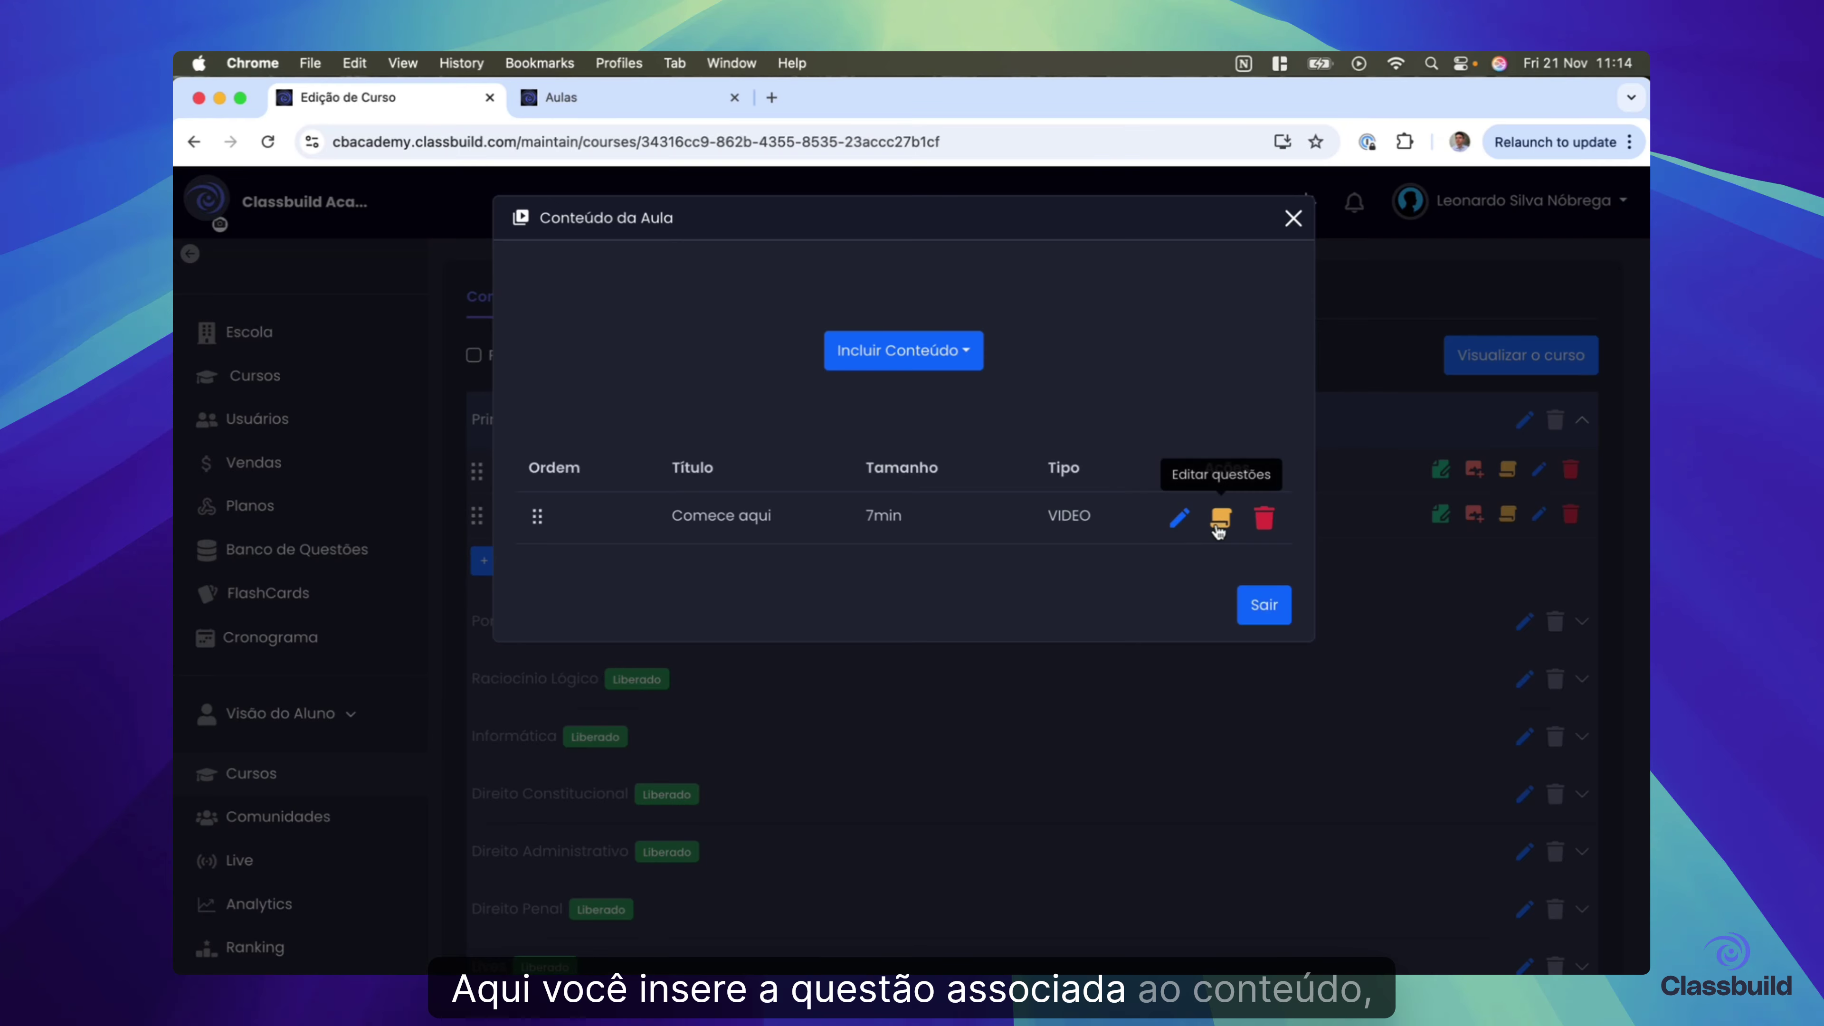
double_click(1069, 515)
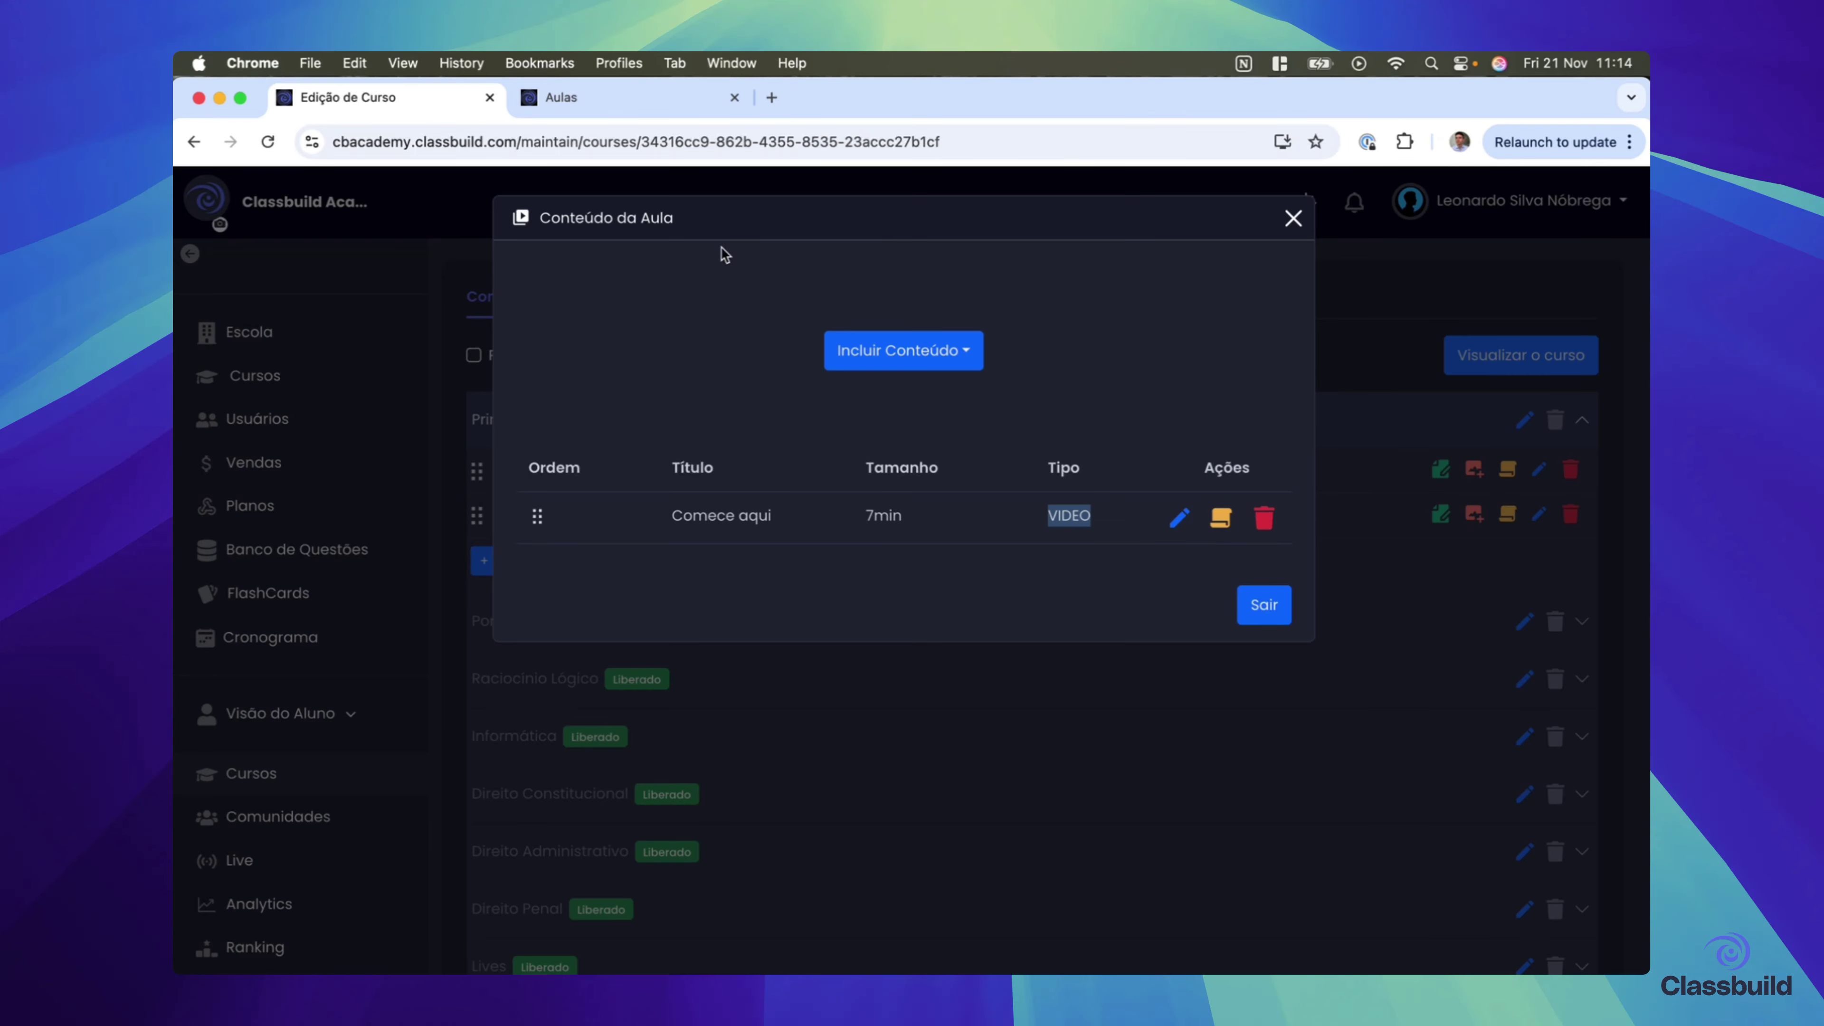
click(631, 99)
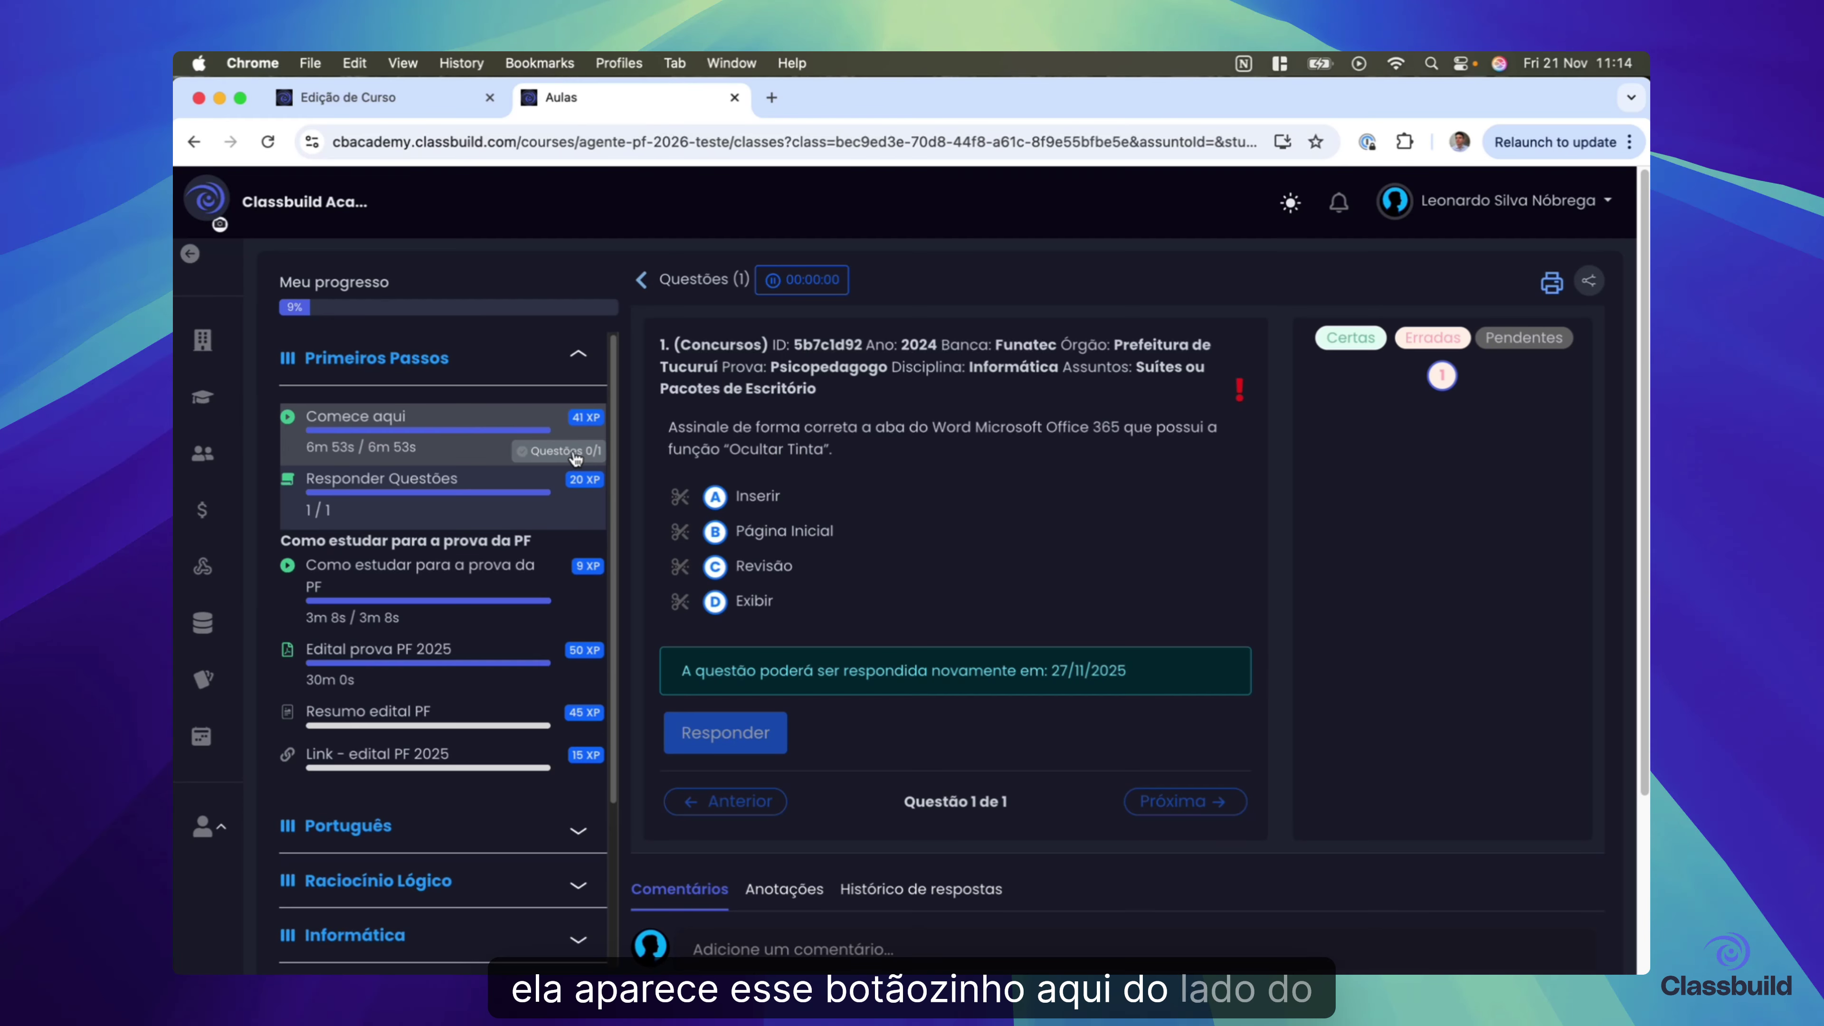
click(409, 97)
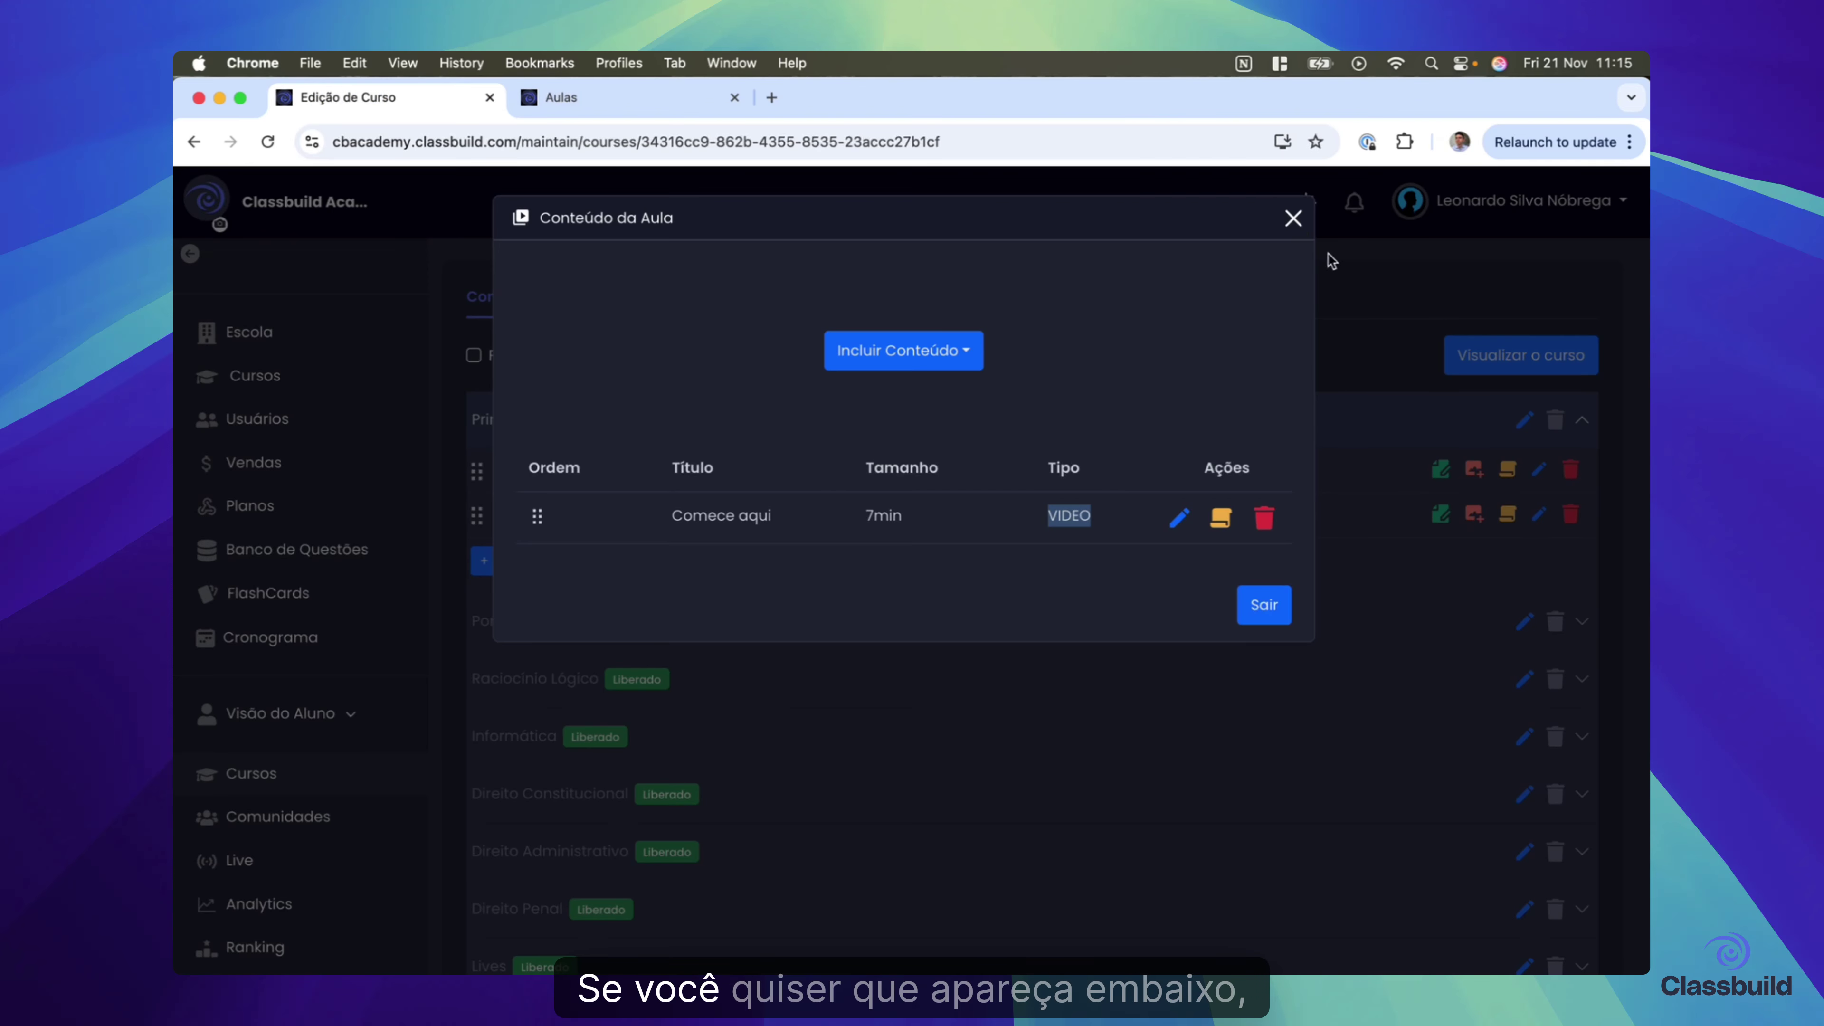
click(1292, 223)
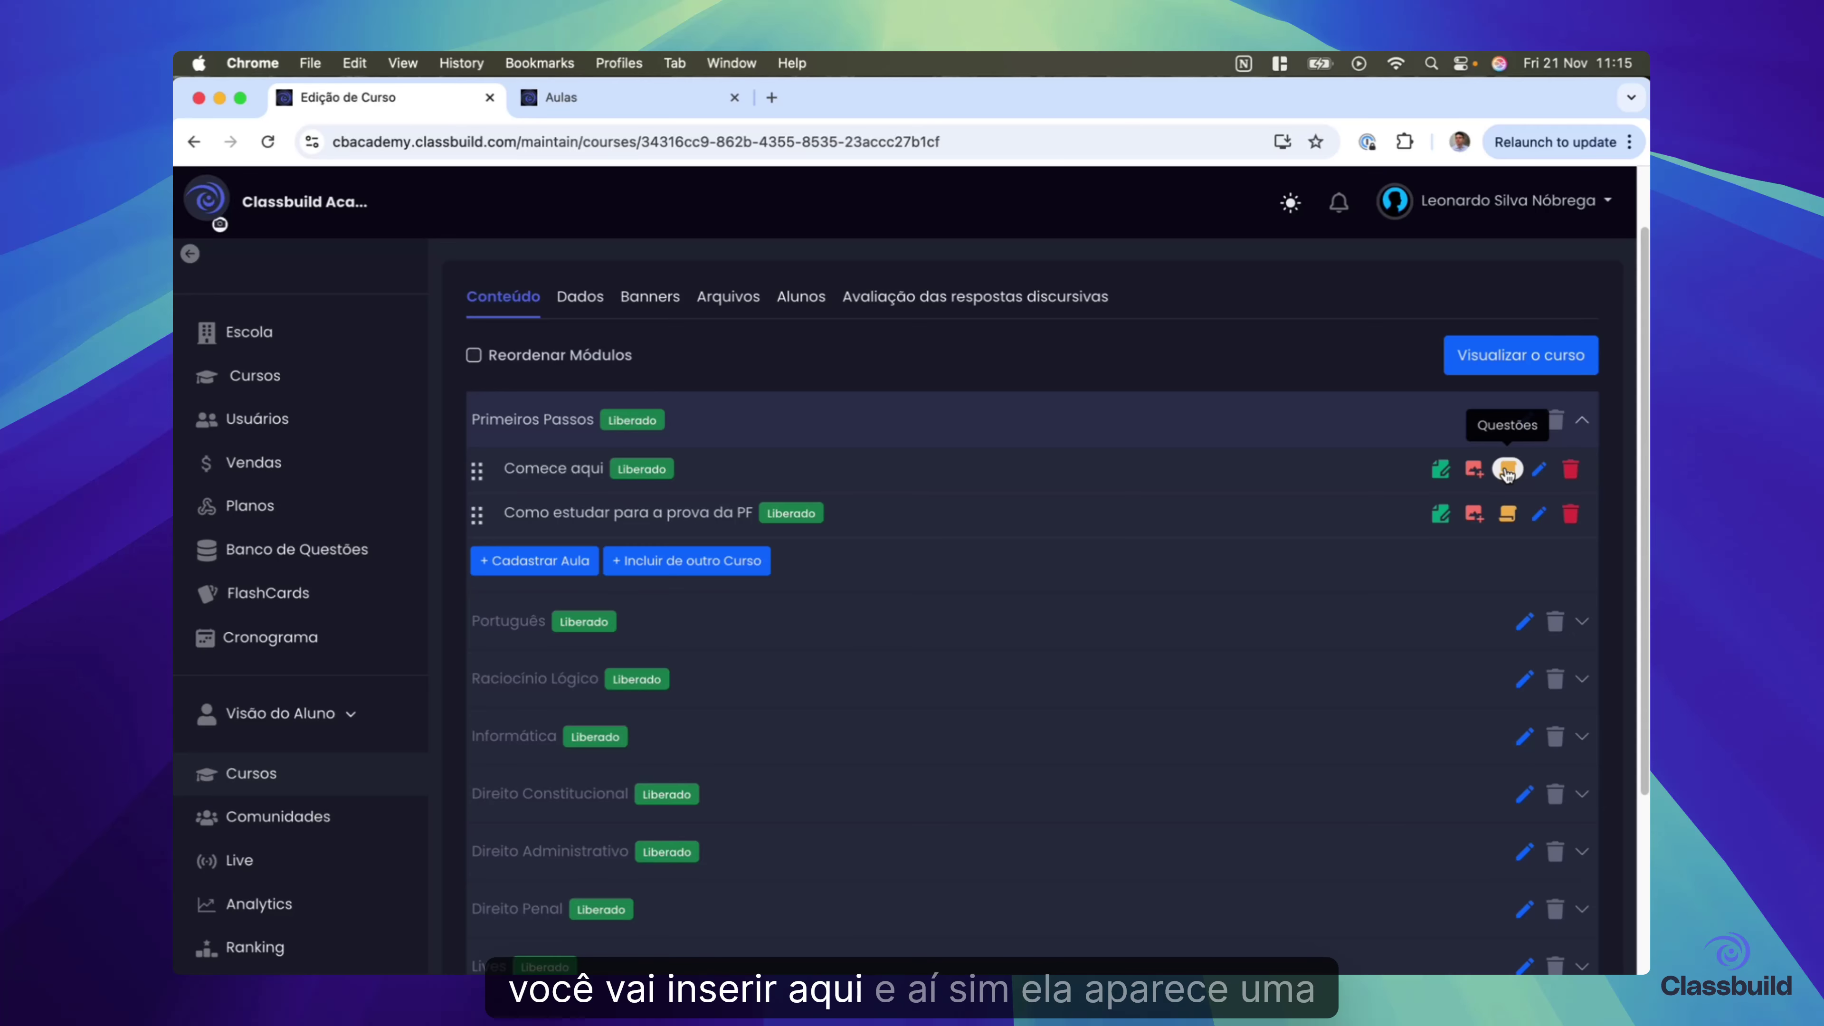
click(623, 95)
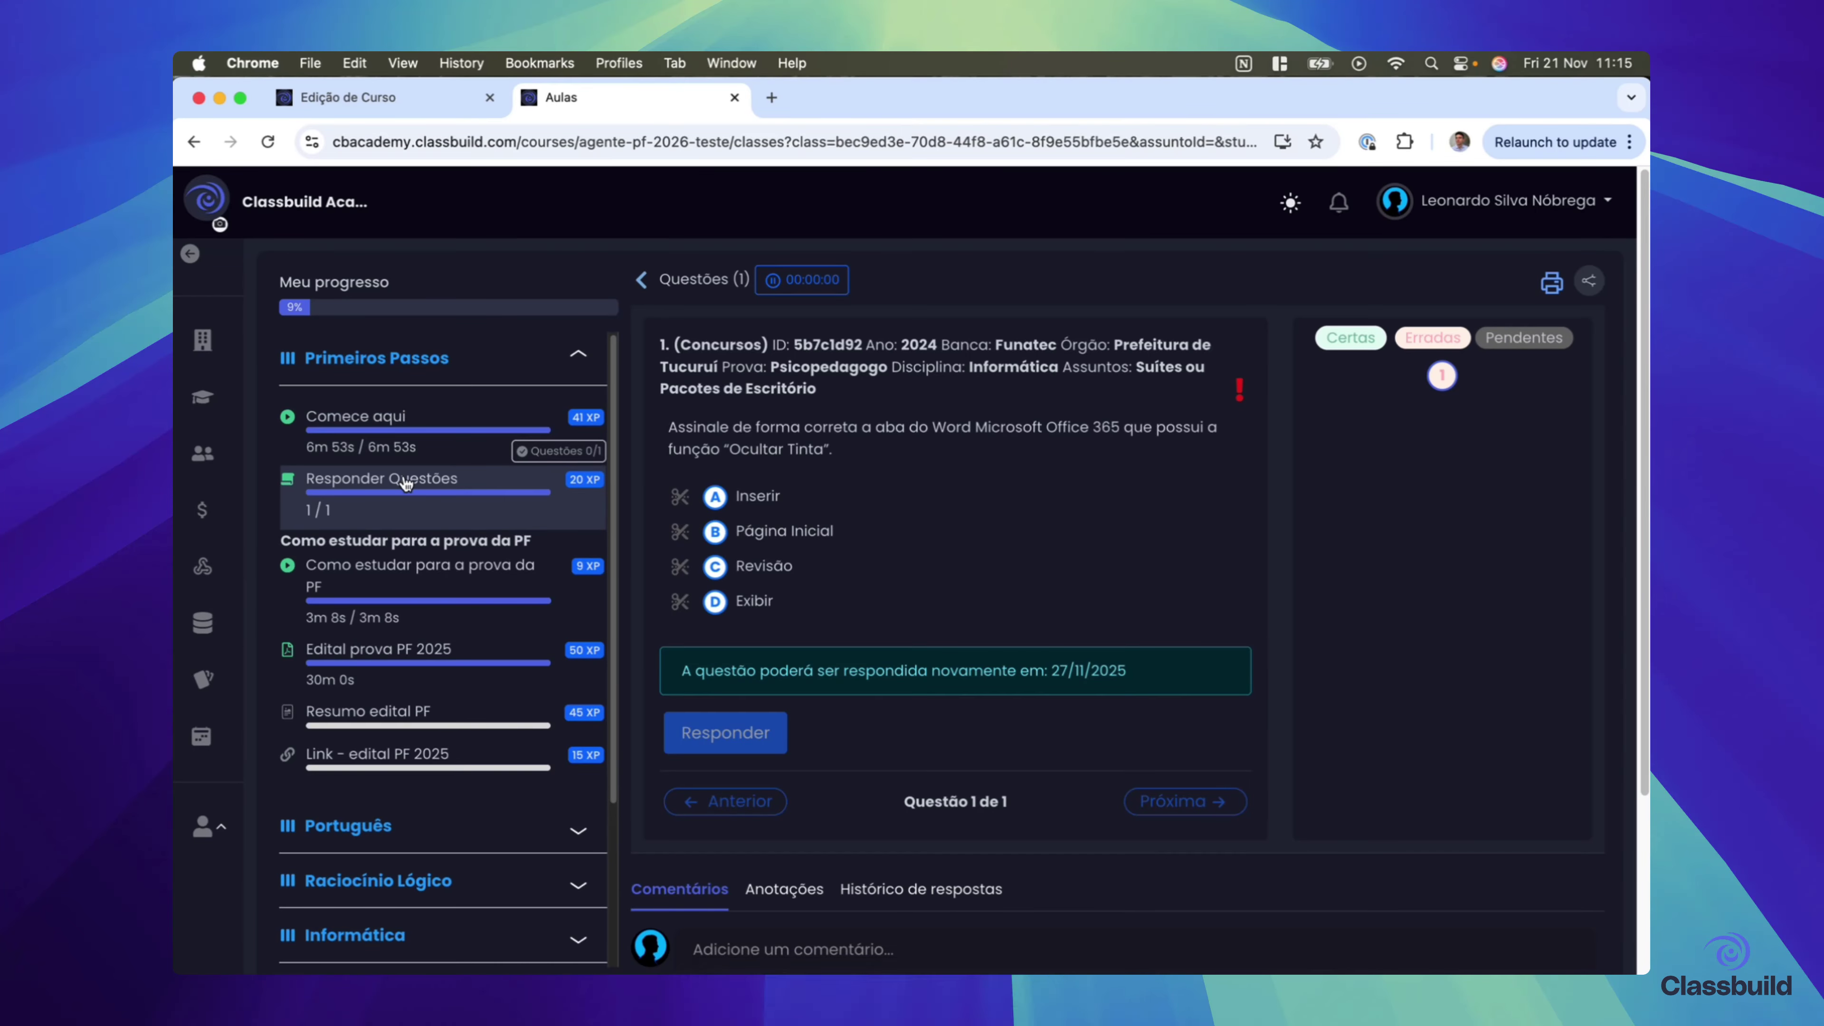
- Look over the student's question page and filter its questions to the wrong answers (Erradas)
scroll(803, 608, down, 5)
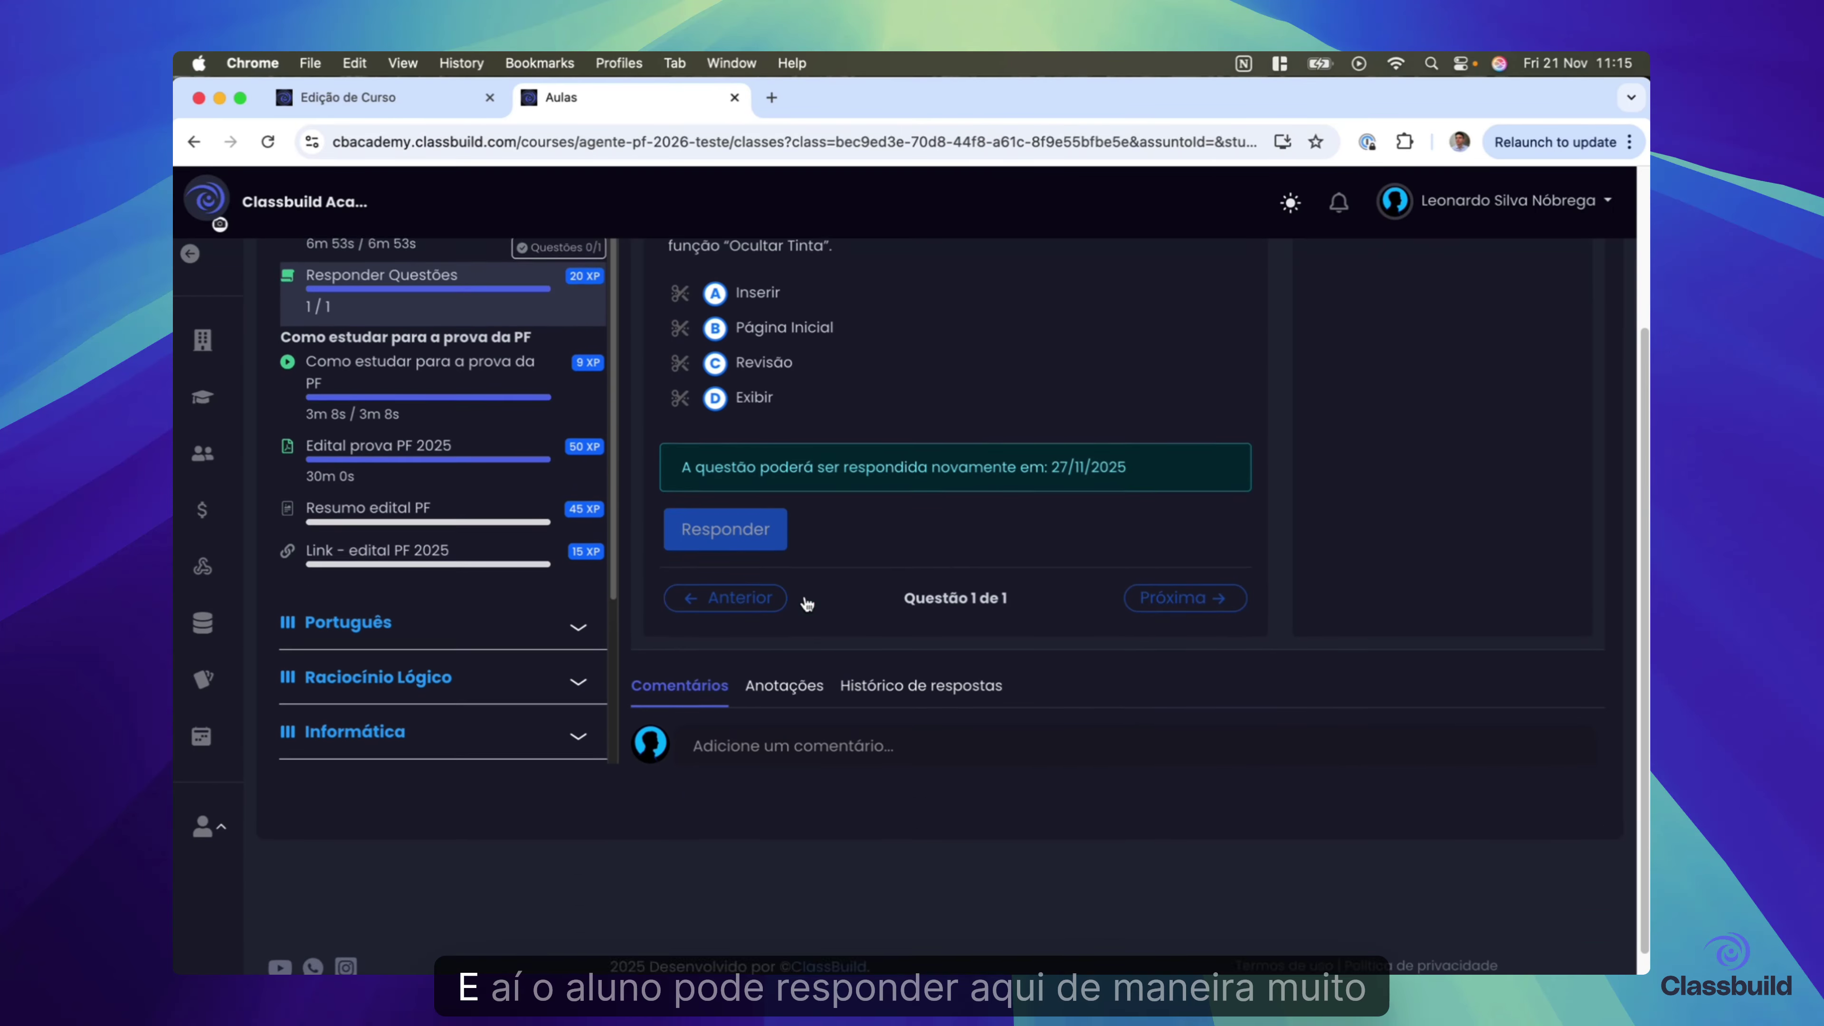
scroll(808, 625, up, 5)
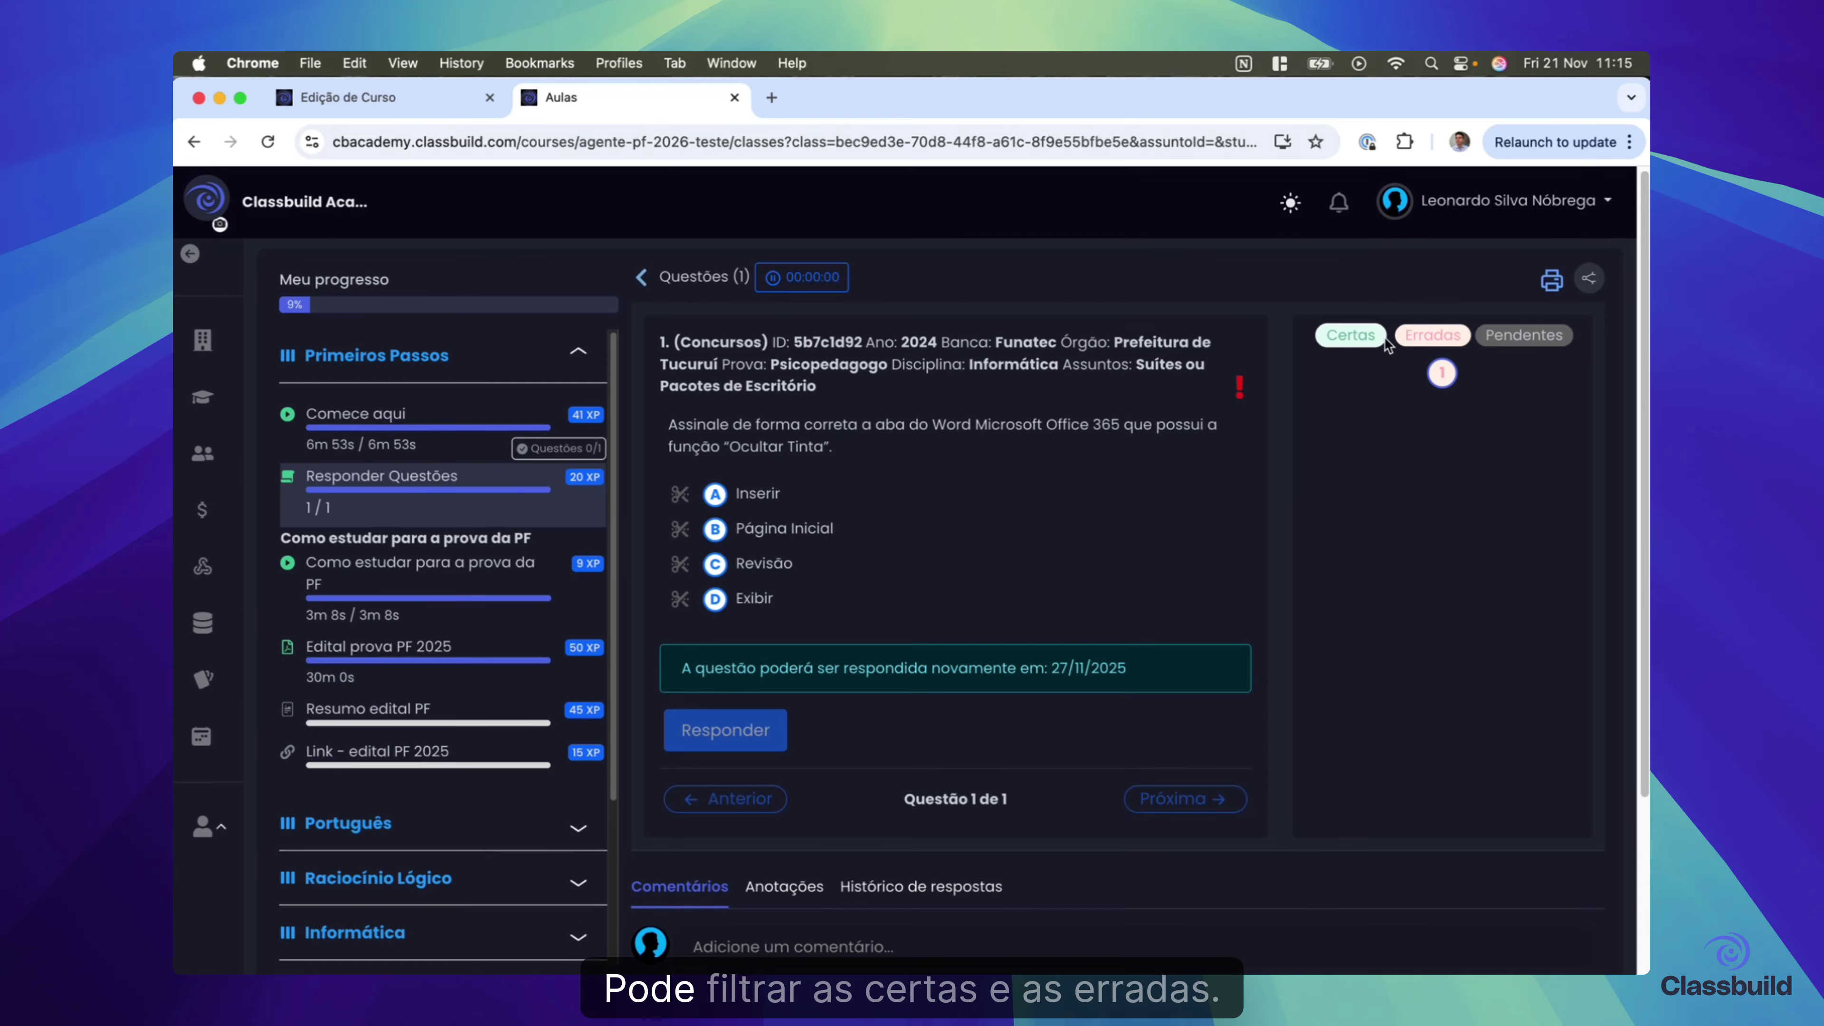
click(1450, 343)
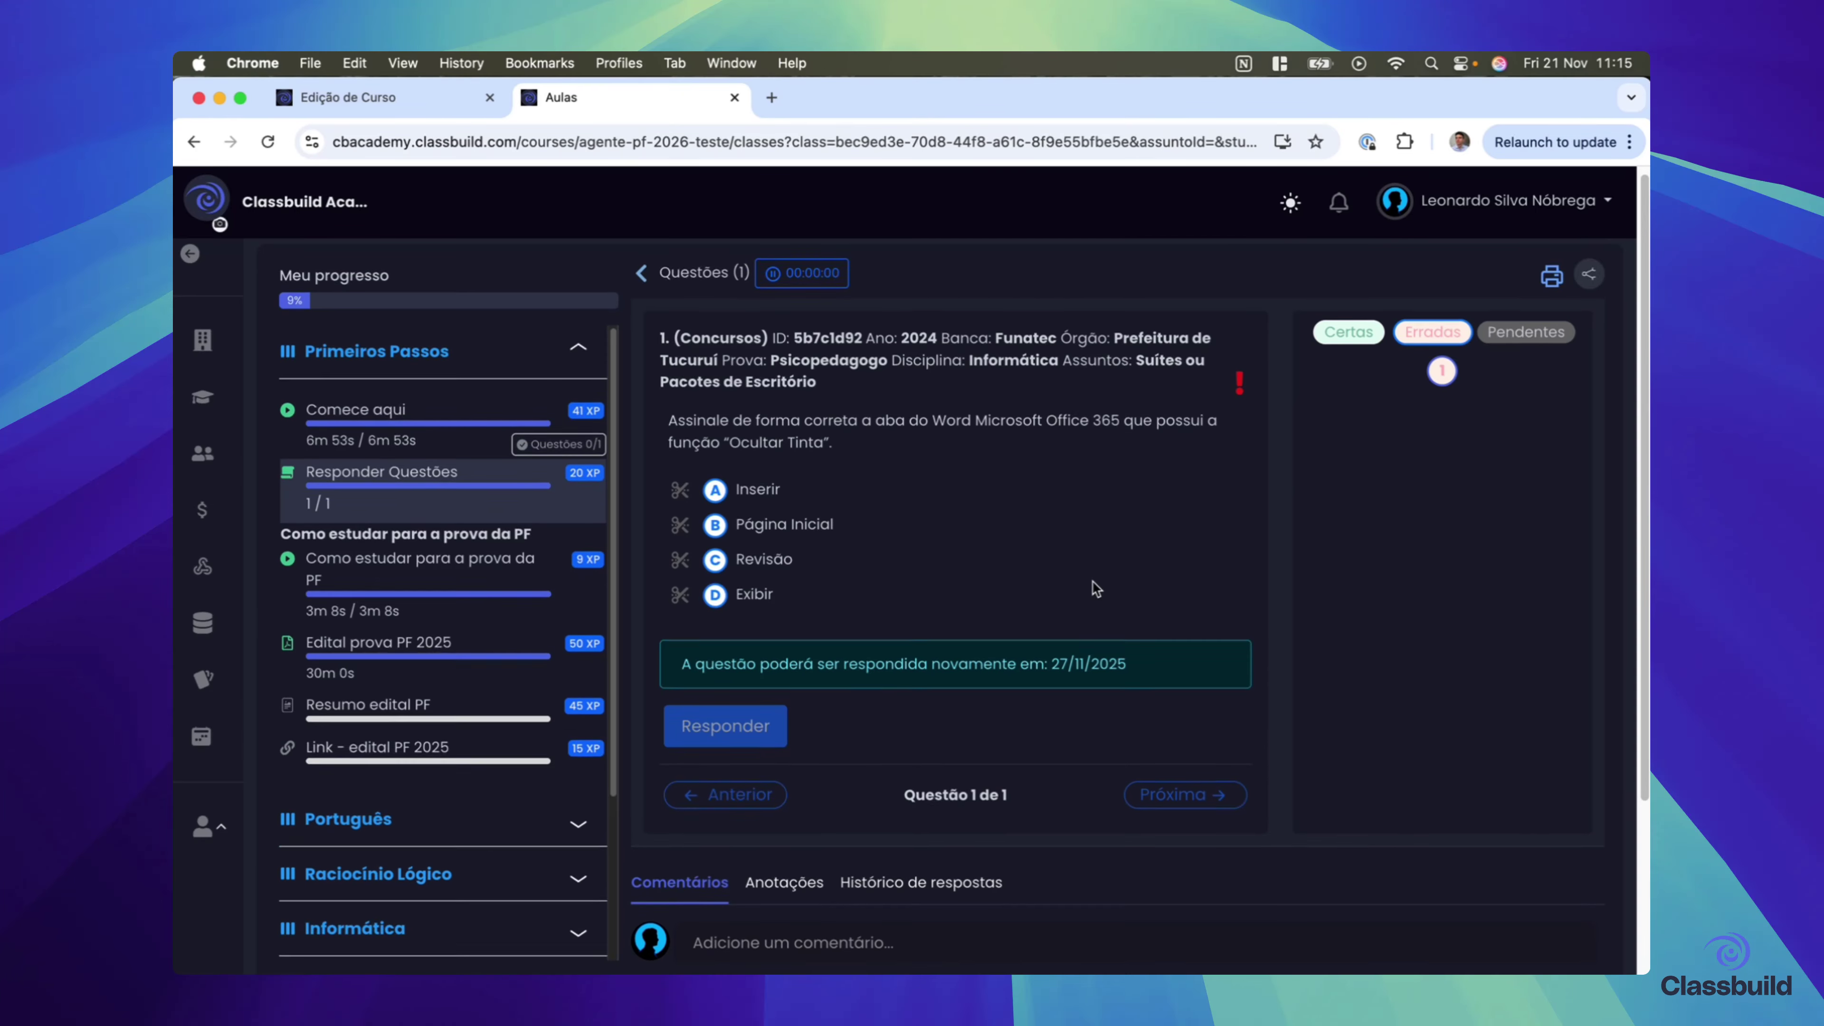
- Examine the question's comments, the student's notes area, and the answer history in the student view
scroll(732, 719, down, 3)
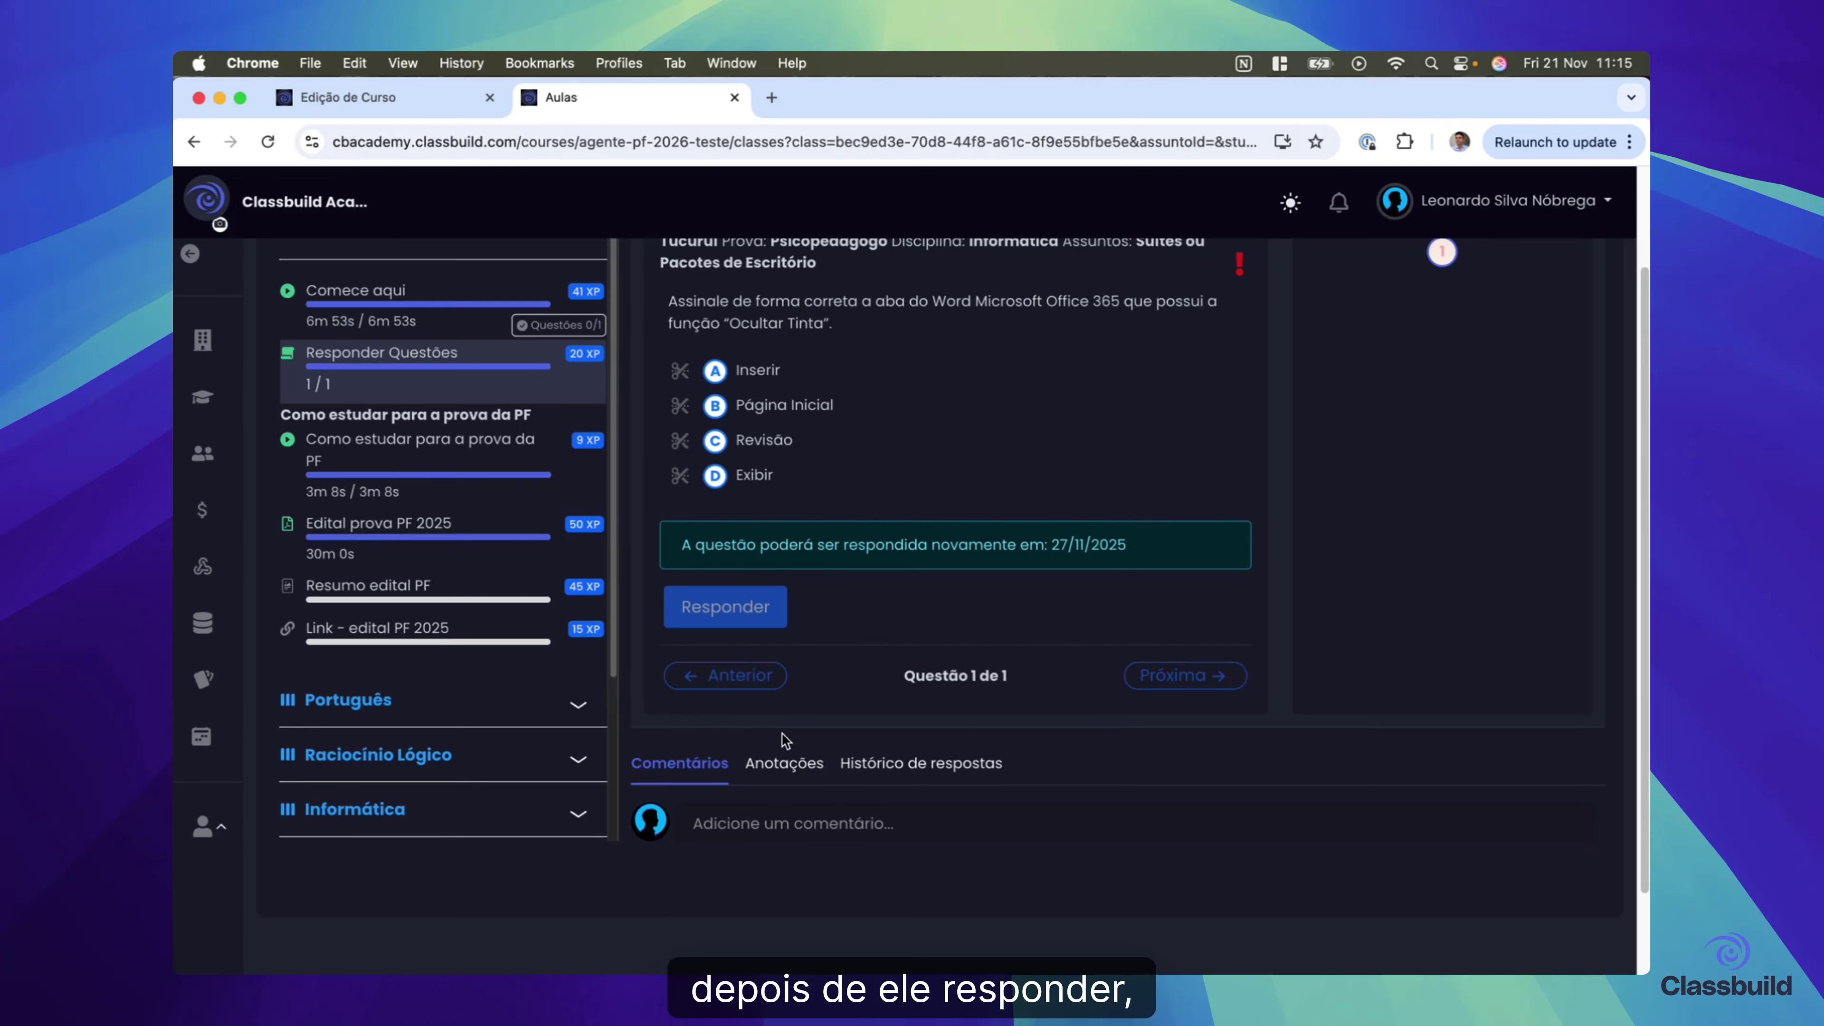
scroll(759, 768, up, 3)
scroll(759, 772, down, 4)
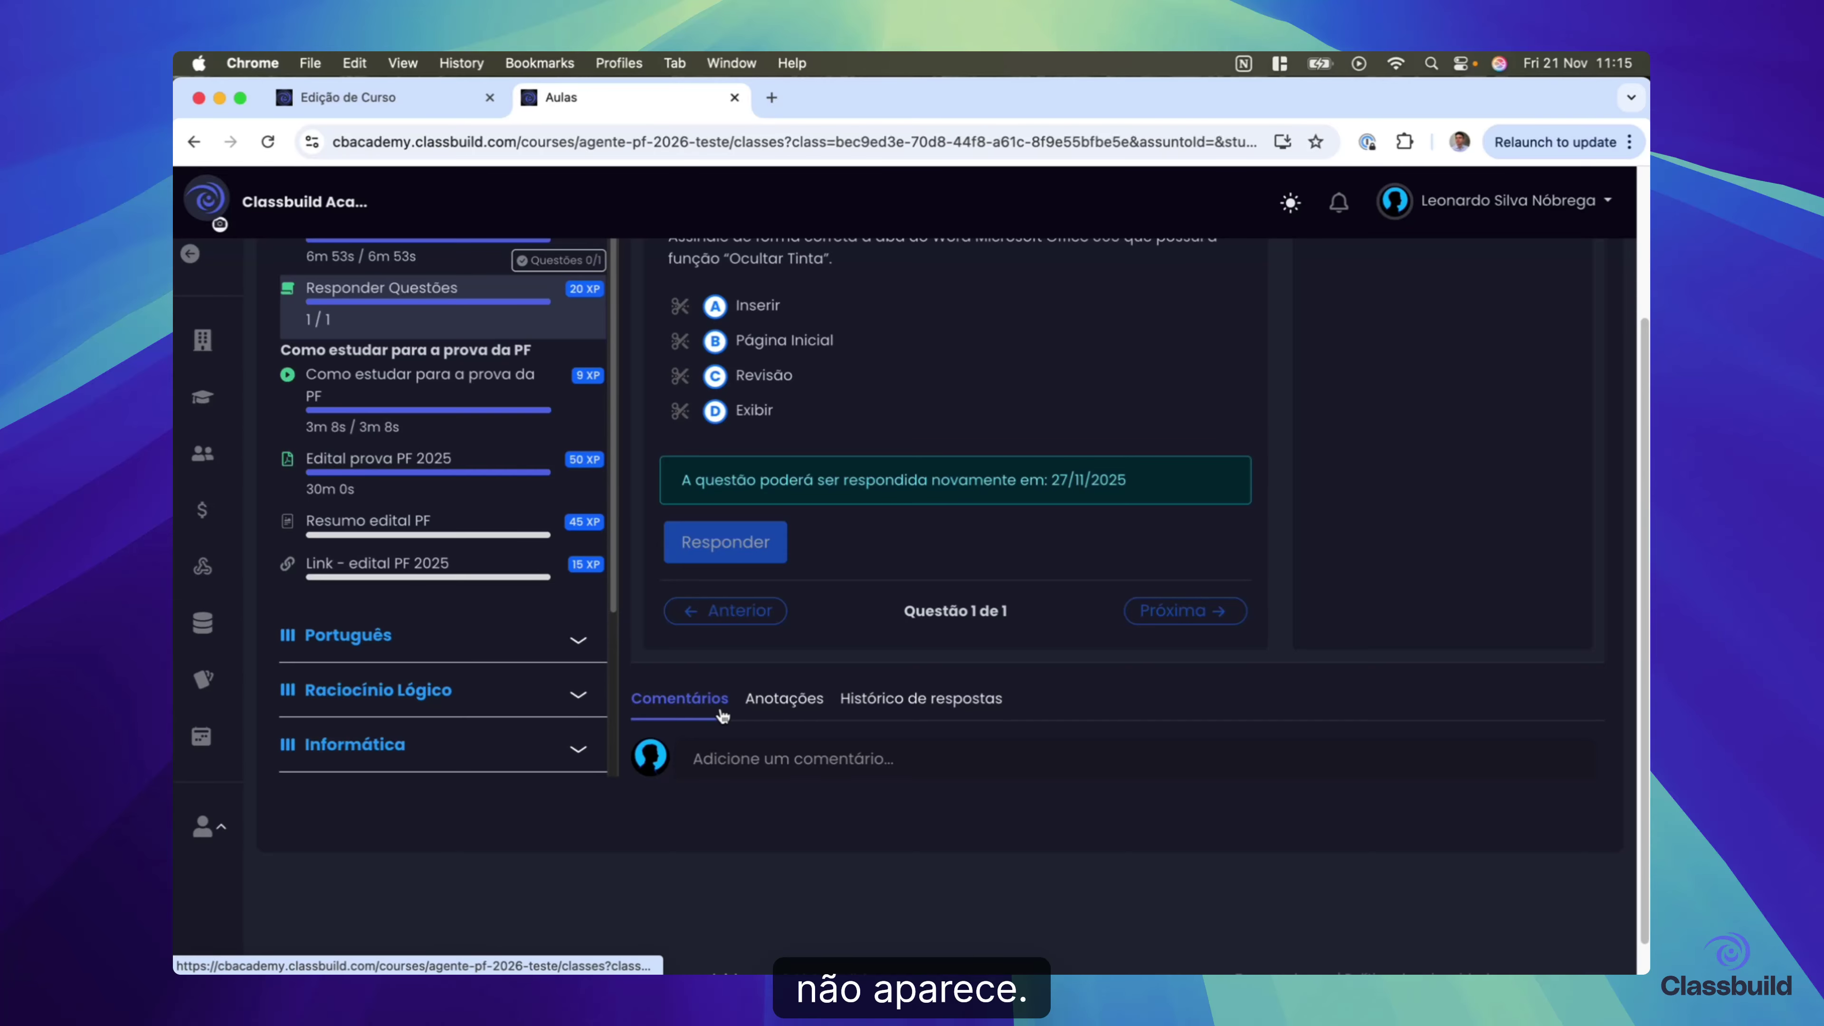
scroll(725, 714, down, 1)
click(737, 739)
click(787, 672)
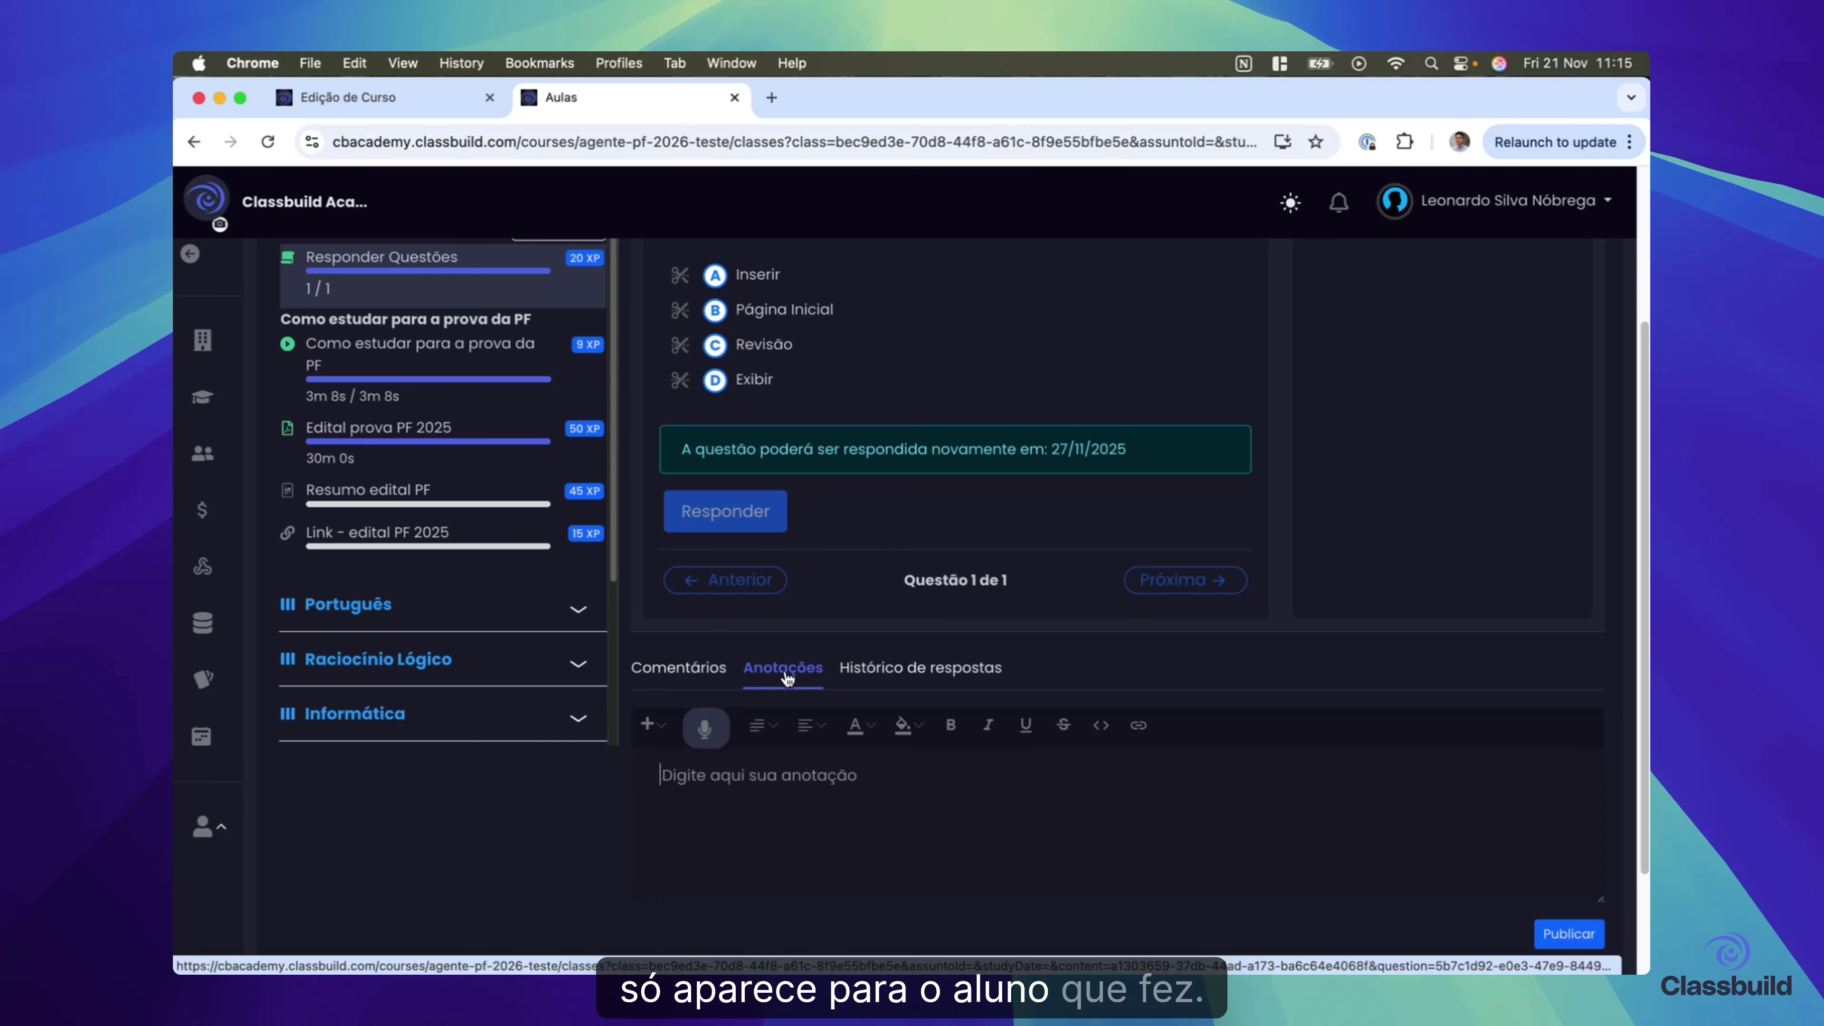
click(848, 662)
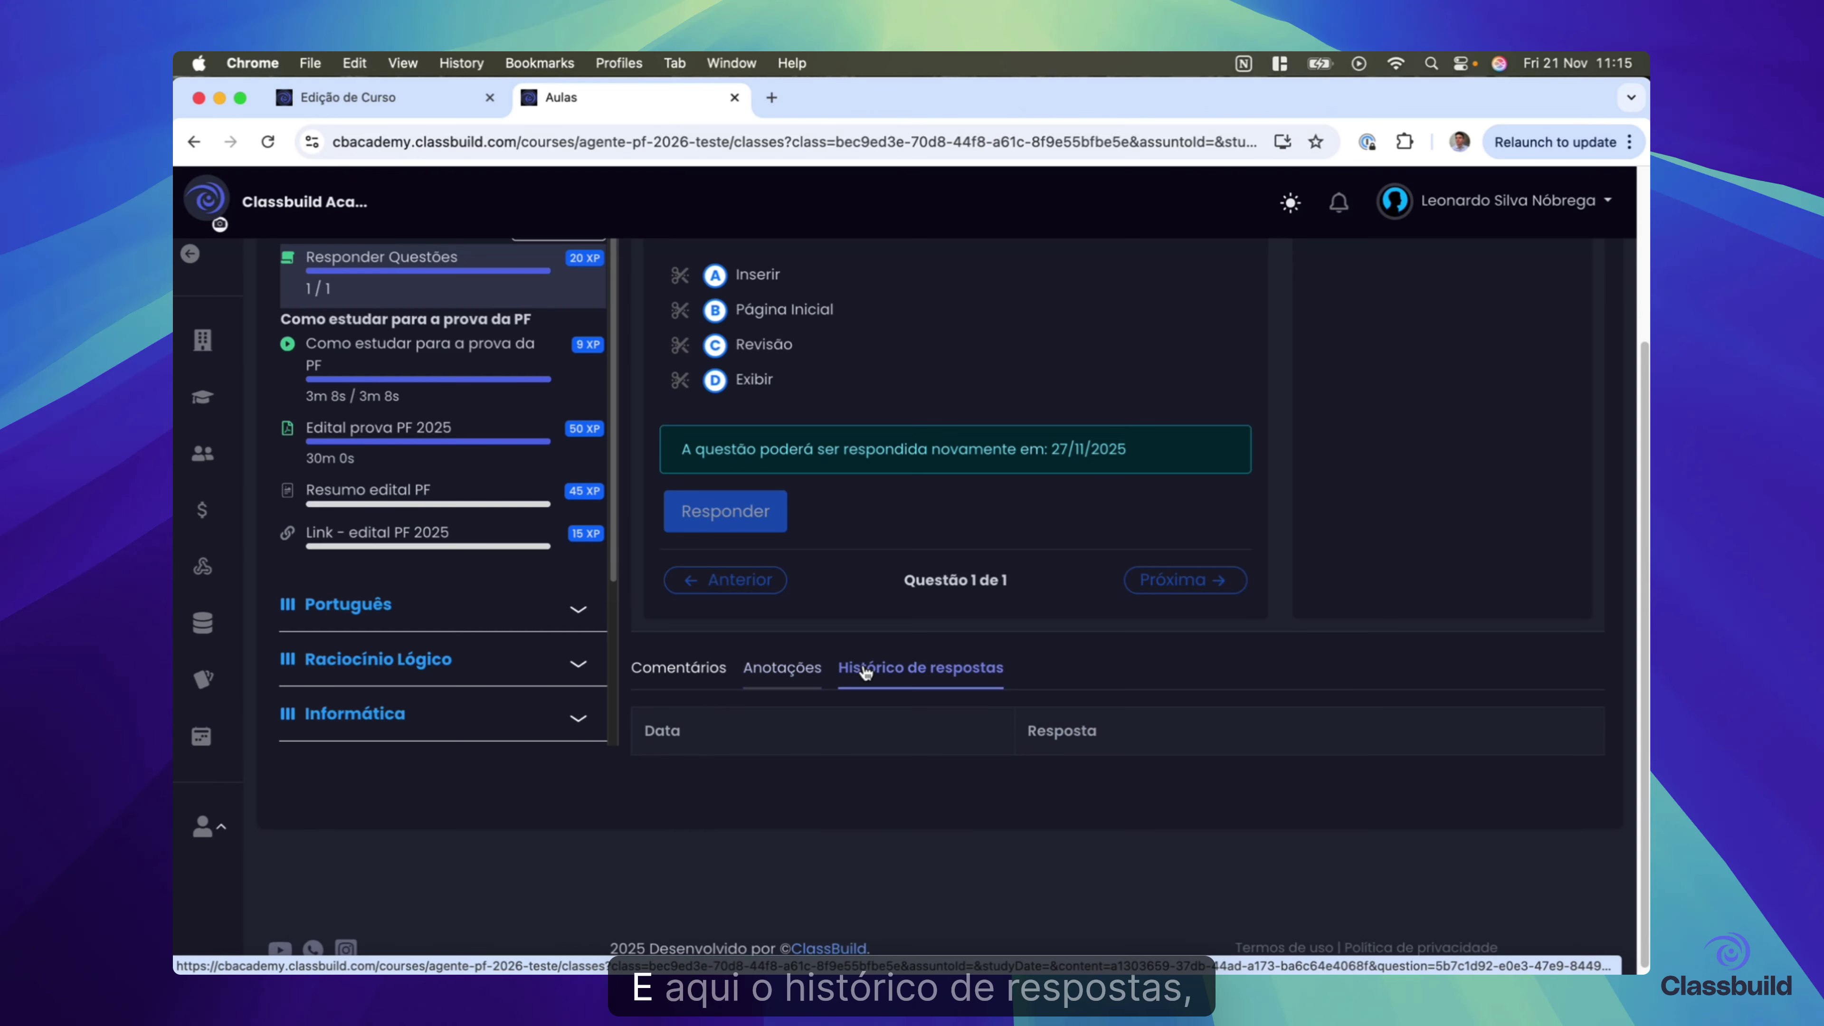
scroll(916, 757, down, 1)
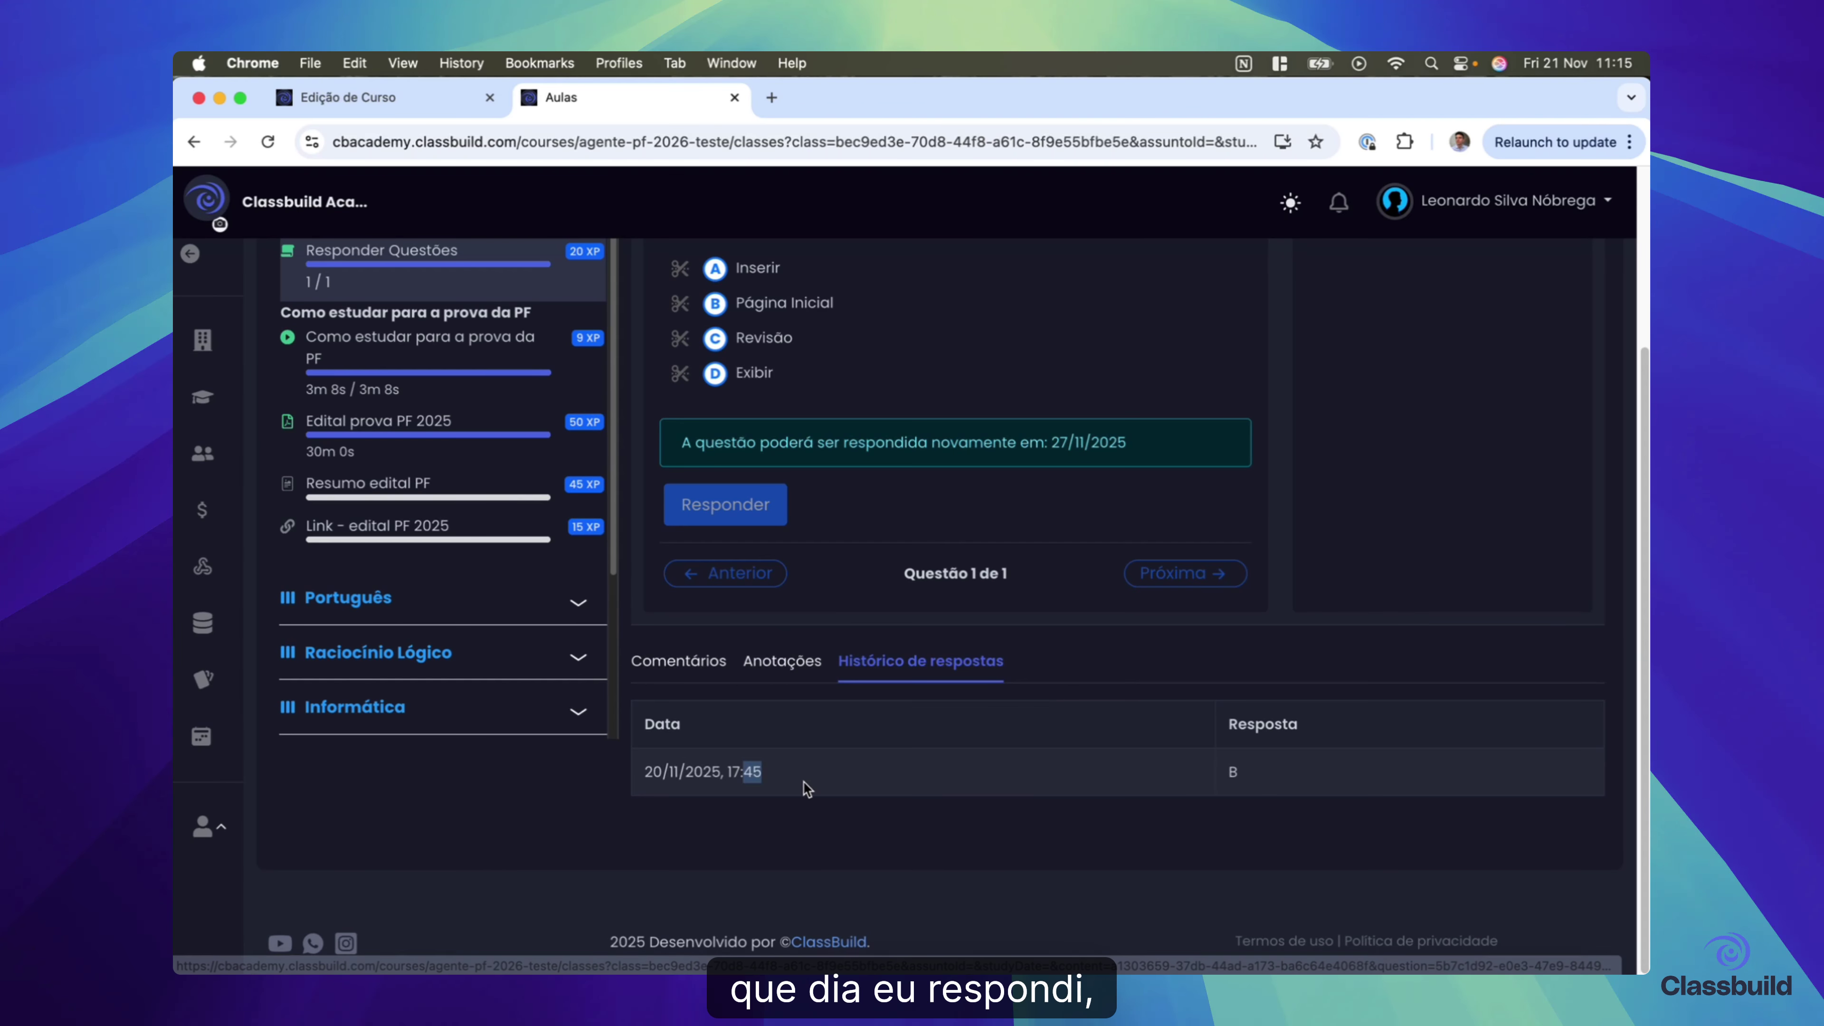
scroll(1010, 804, up, 3)
scroll(1013, 791, up, 1)
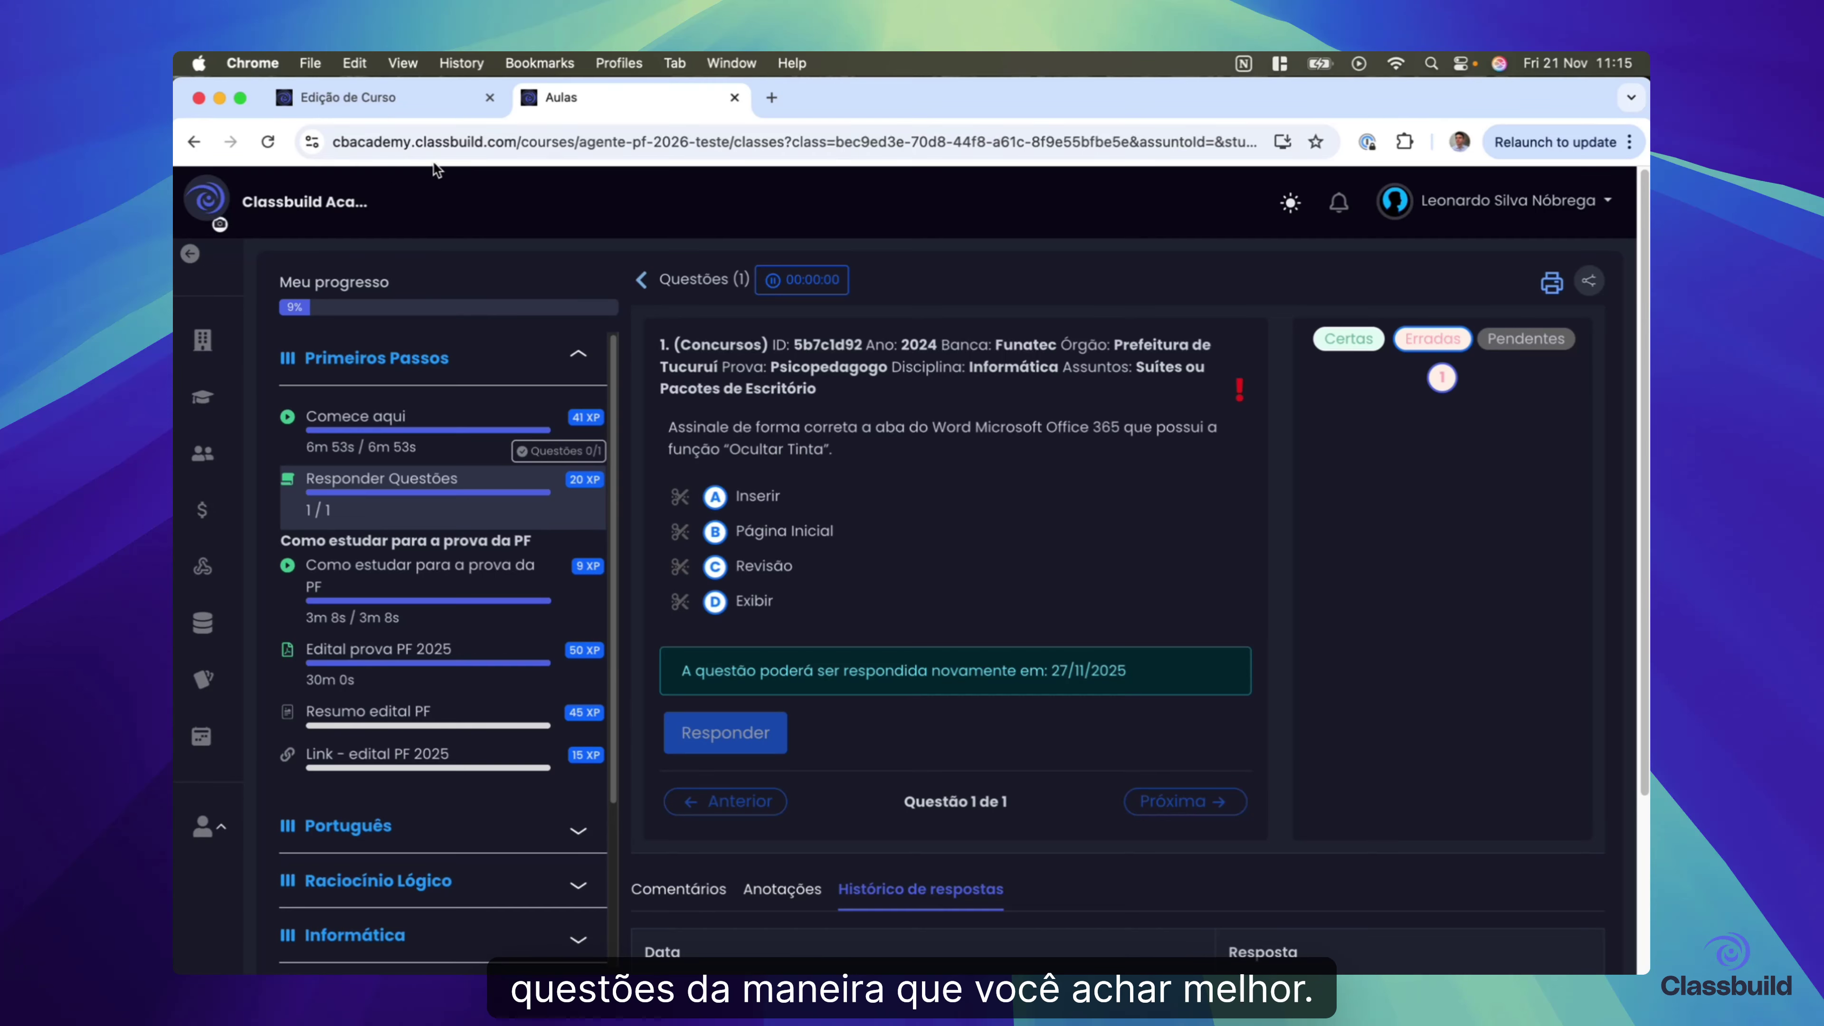
- Close the student lesson page and open the standalone Questões page of the student view
click(734, 97)
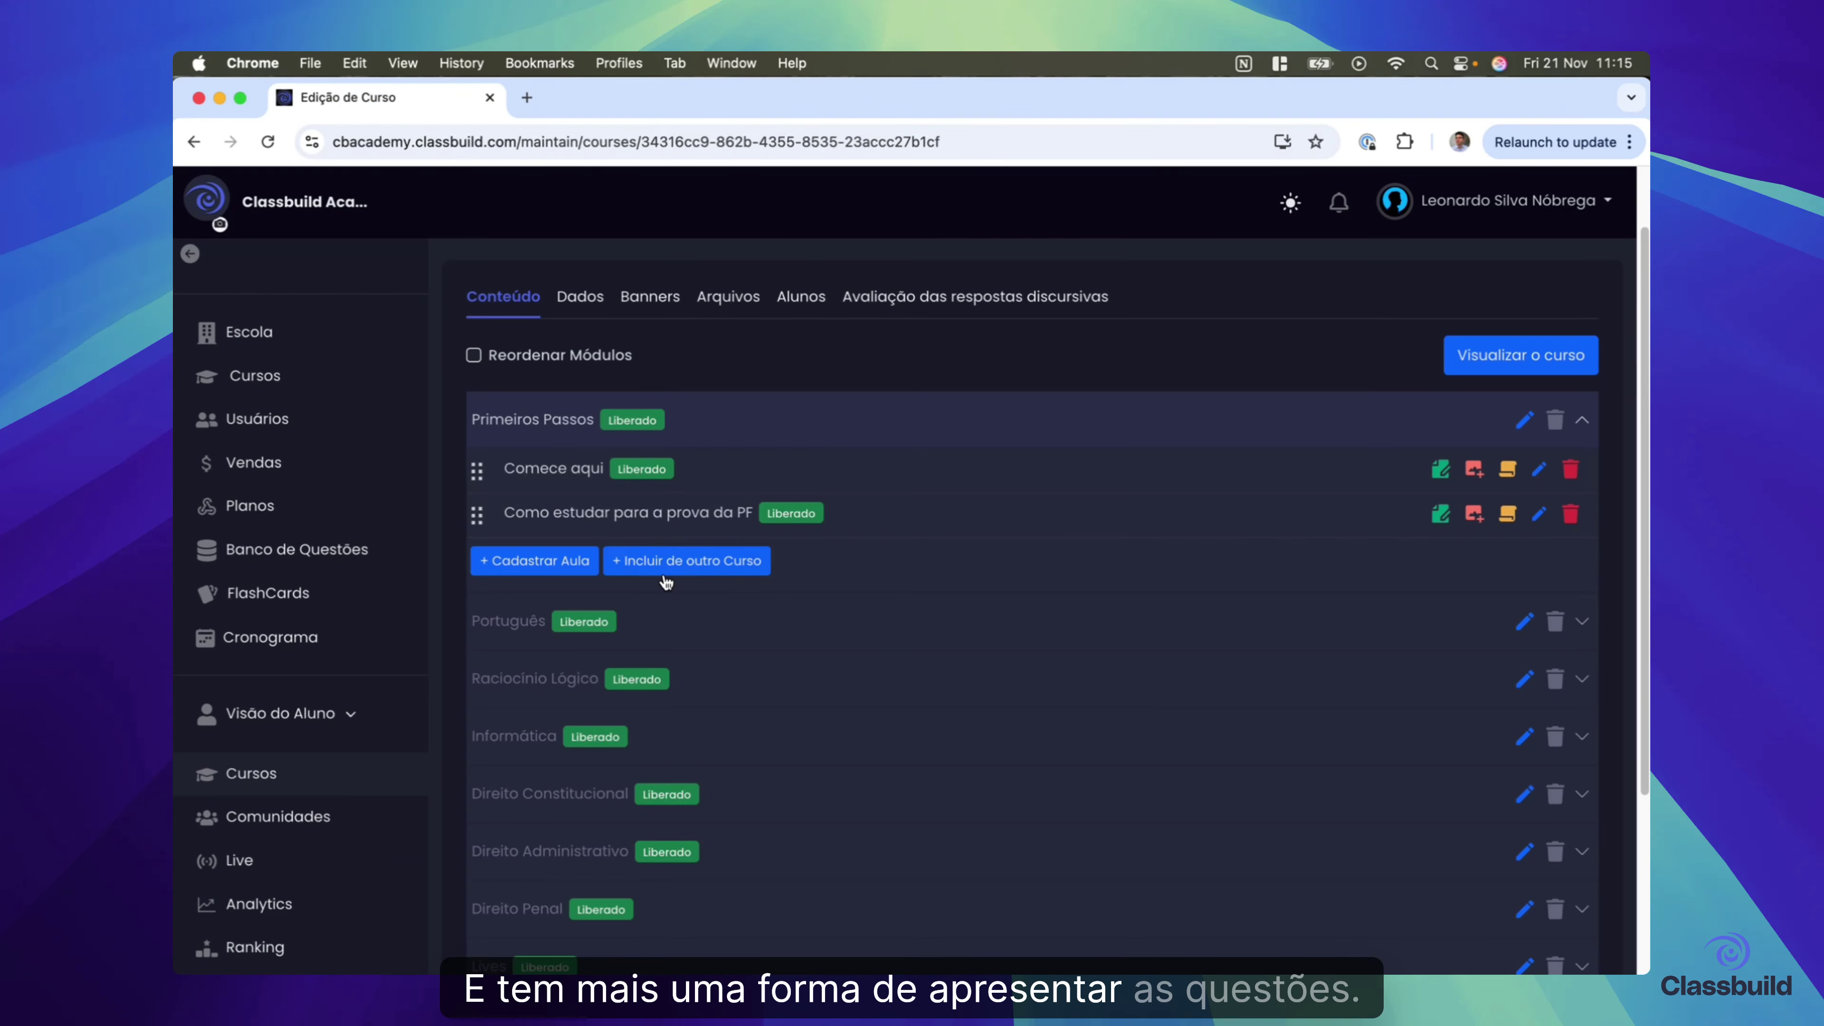
scroll(411, 438, up, 4)
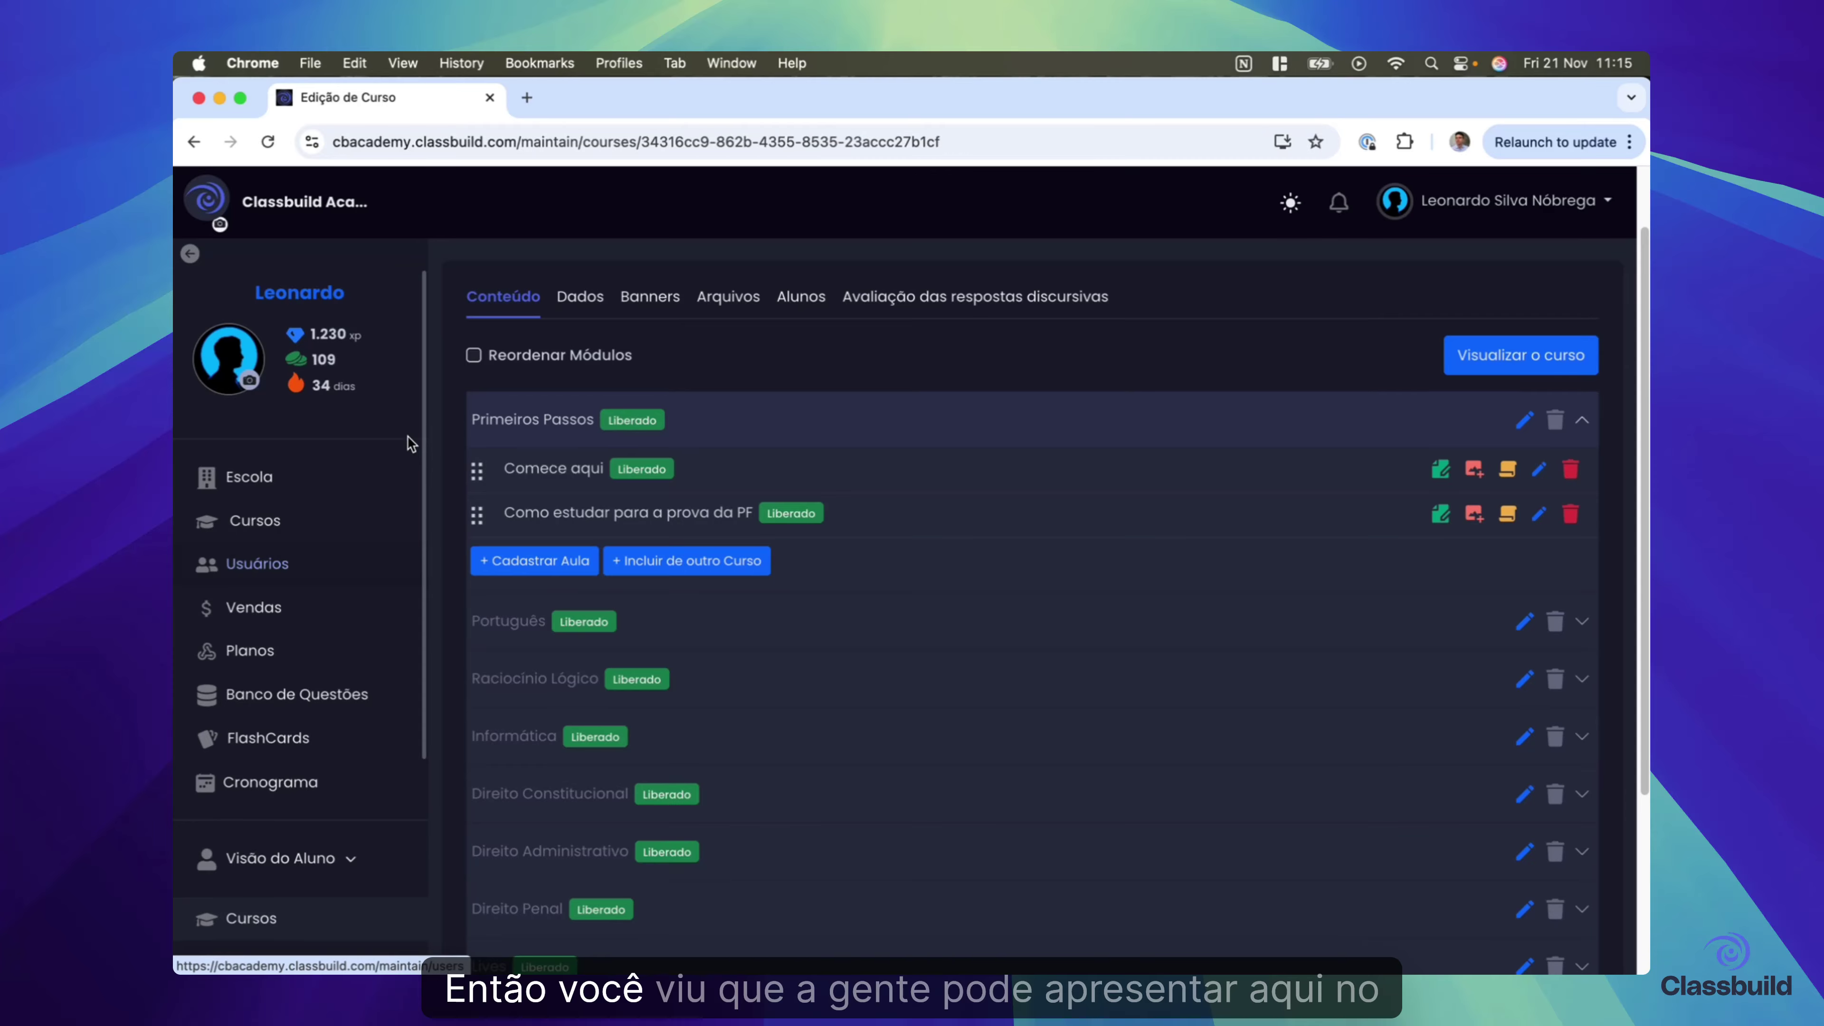
scroll(411, 443, down, 3)
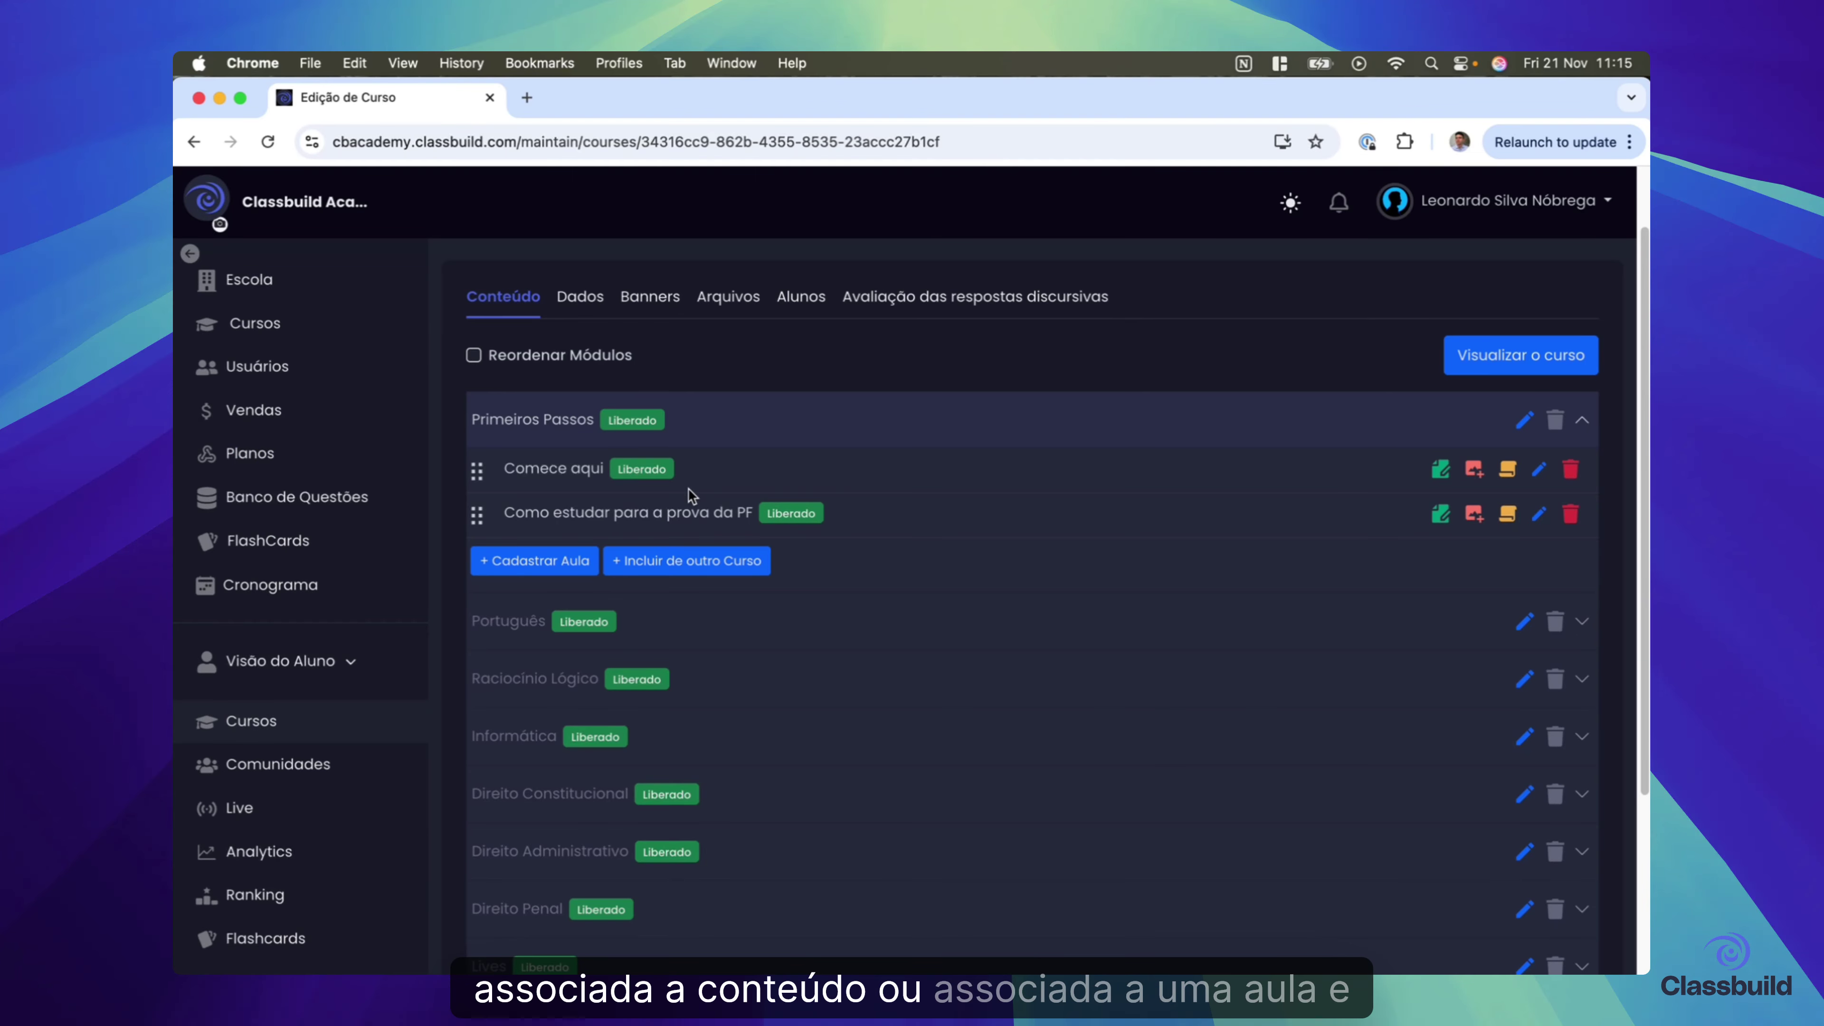
scroll(351, 565, down, 5)
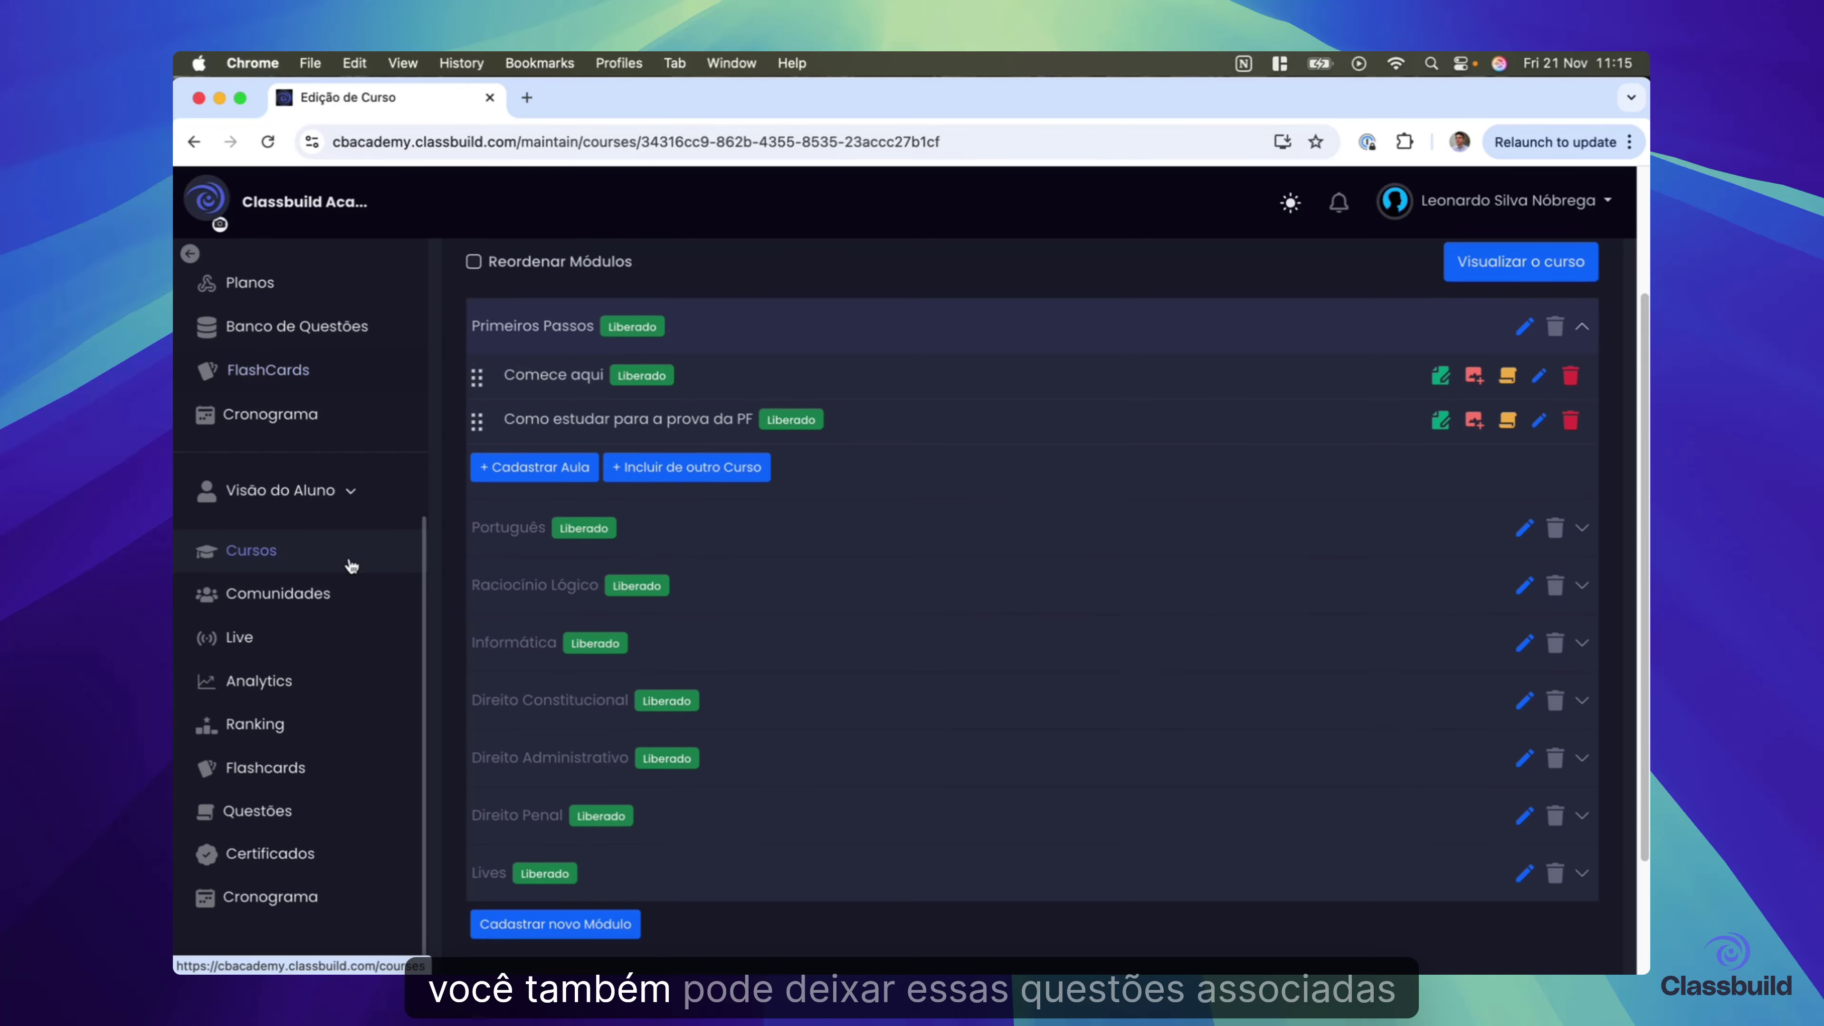
scroll(351, 565, up, 5)
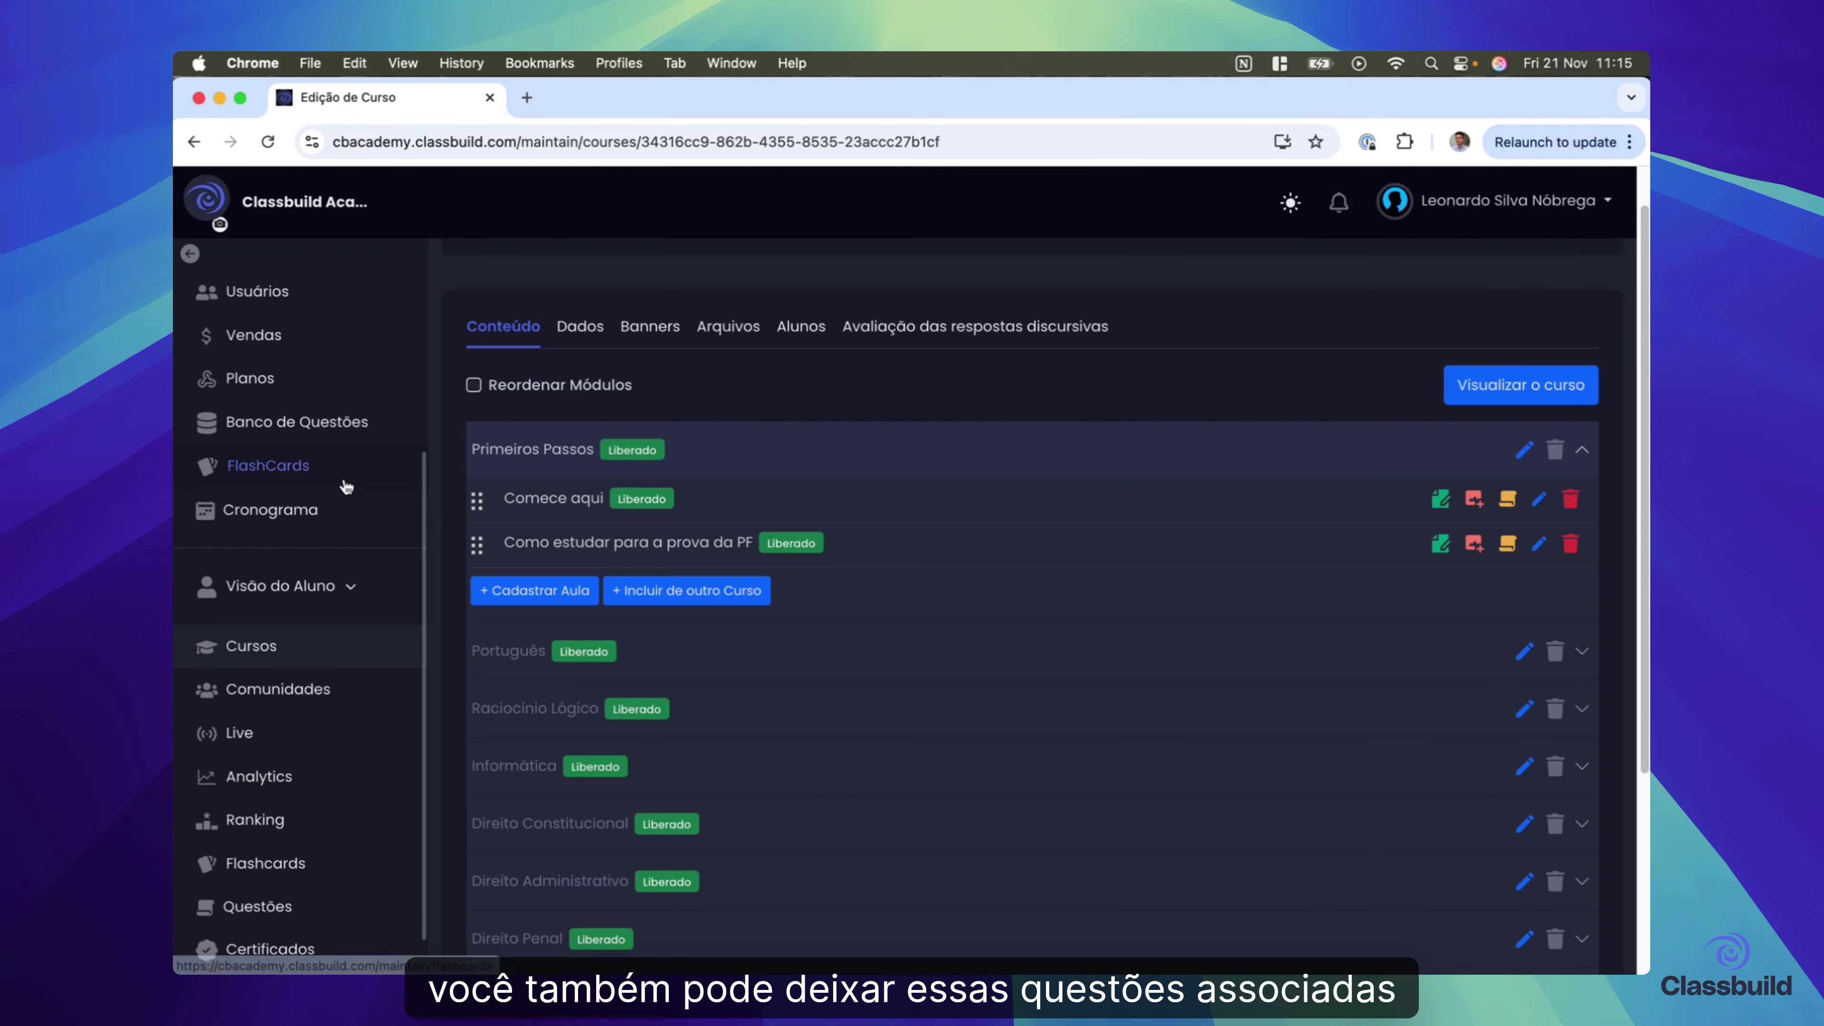
scroll(346, 487, up, 2)
scroll(349, 517, down, 5)
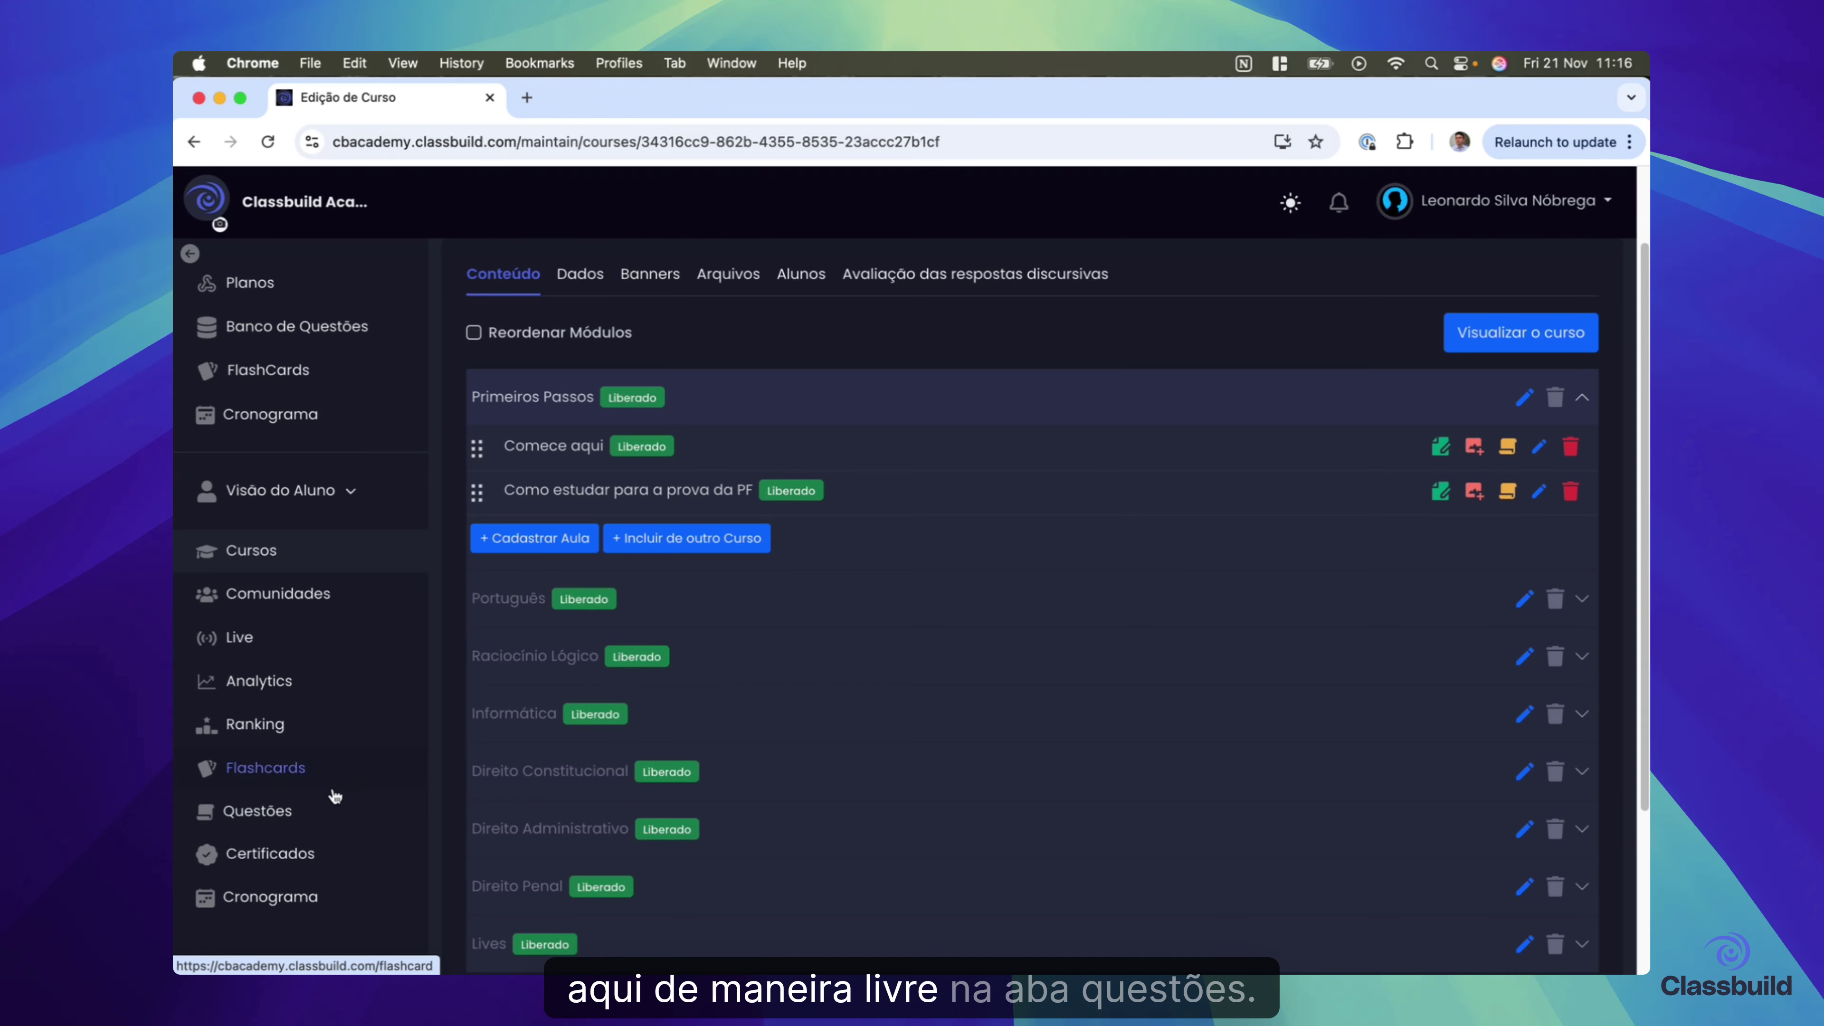
click(257, 811)
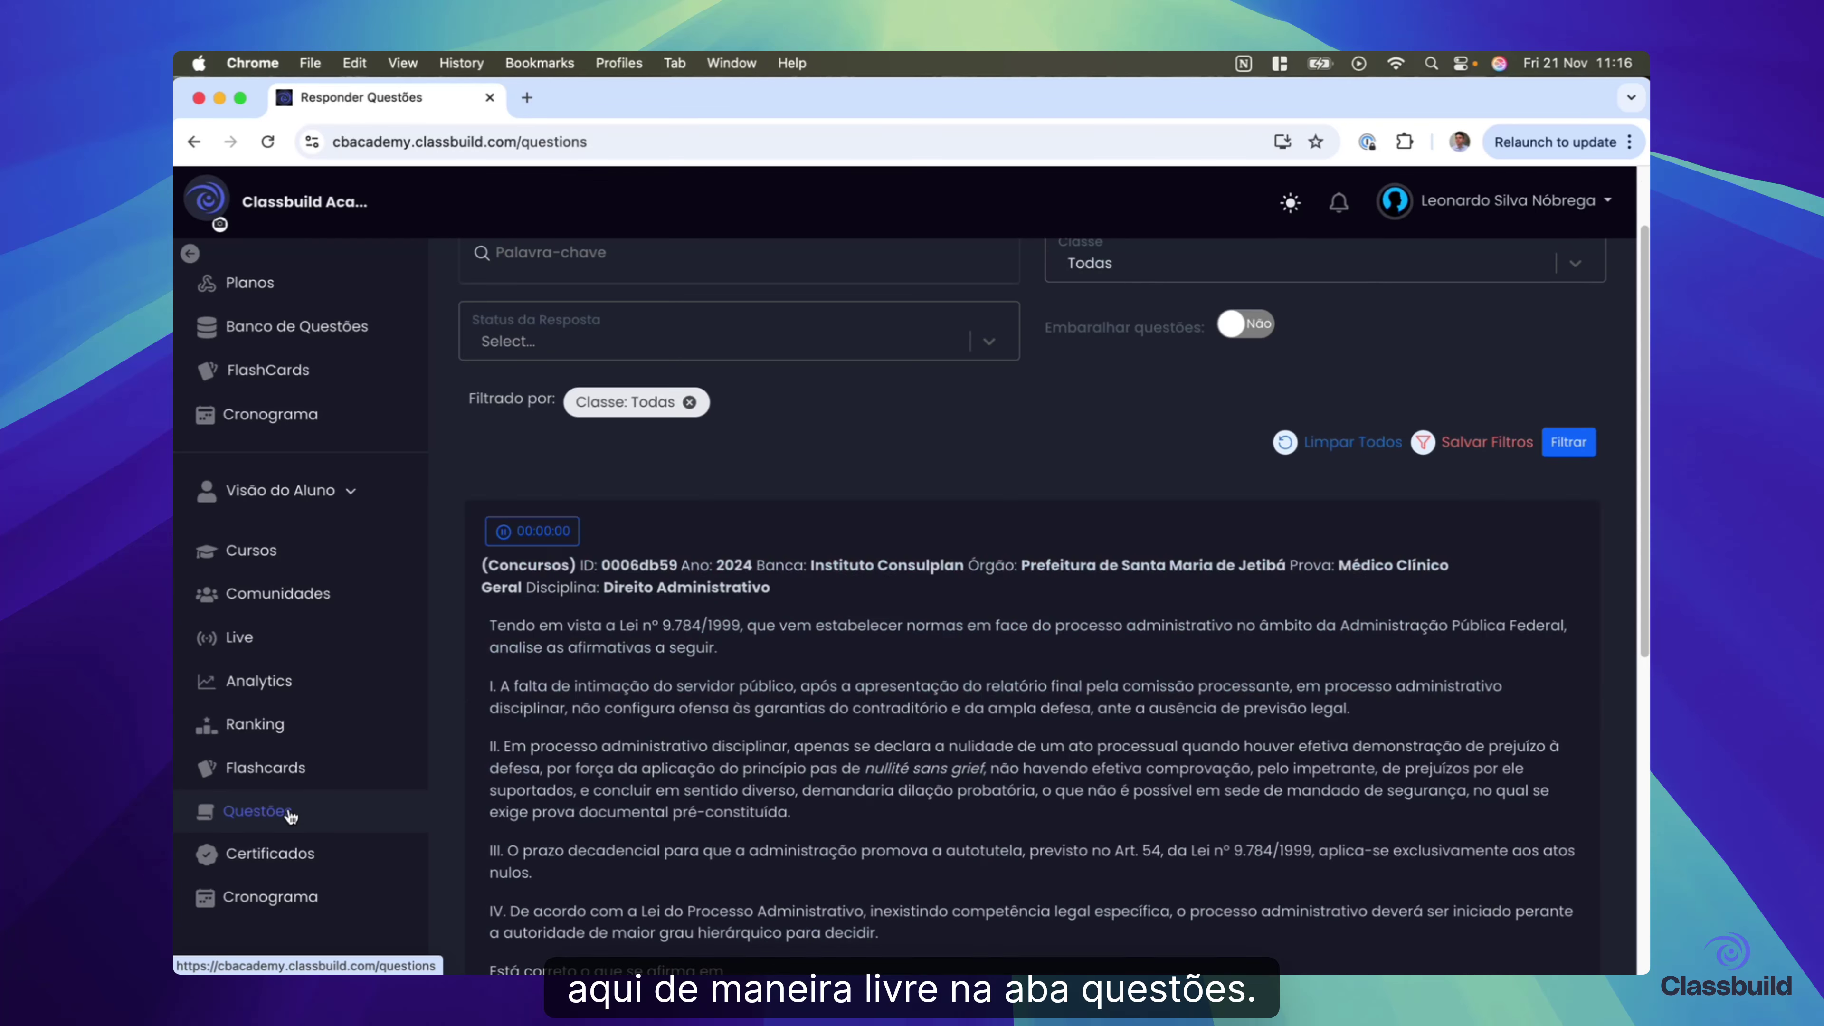
- Look over the filters, the first question and the total number of questions on the student's Questões page
scroll(850, 733, up, 2)
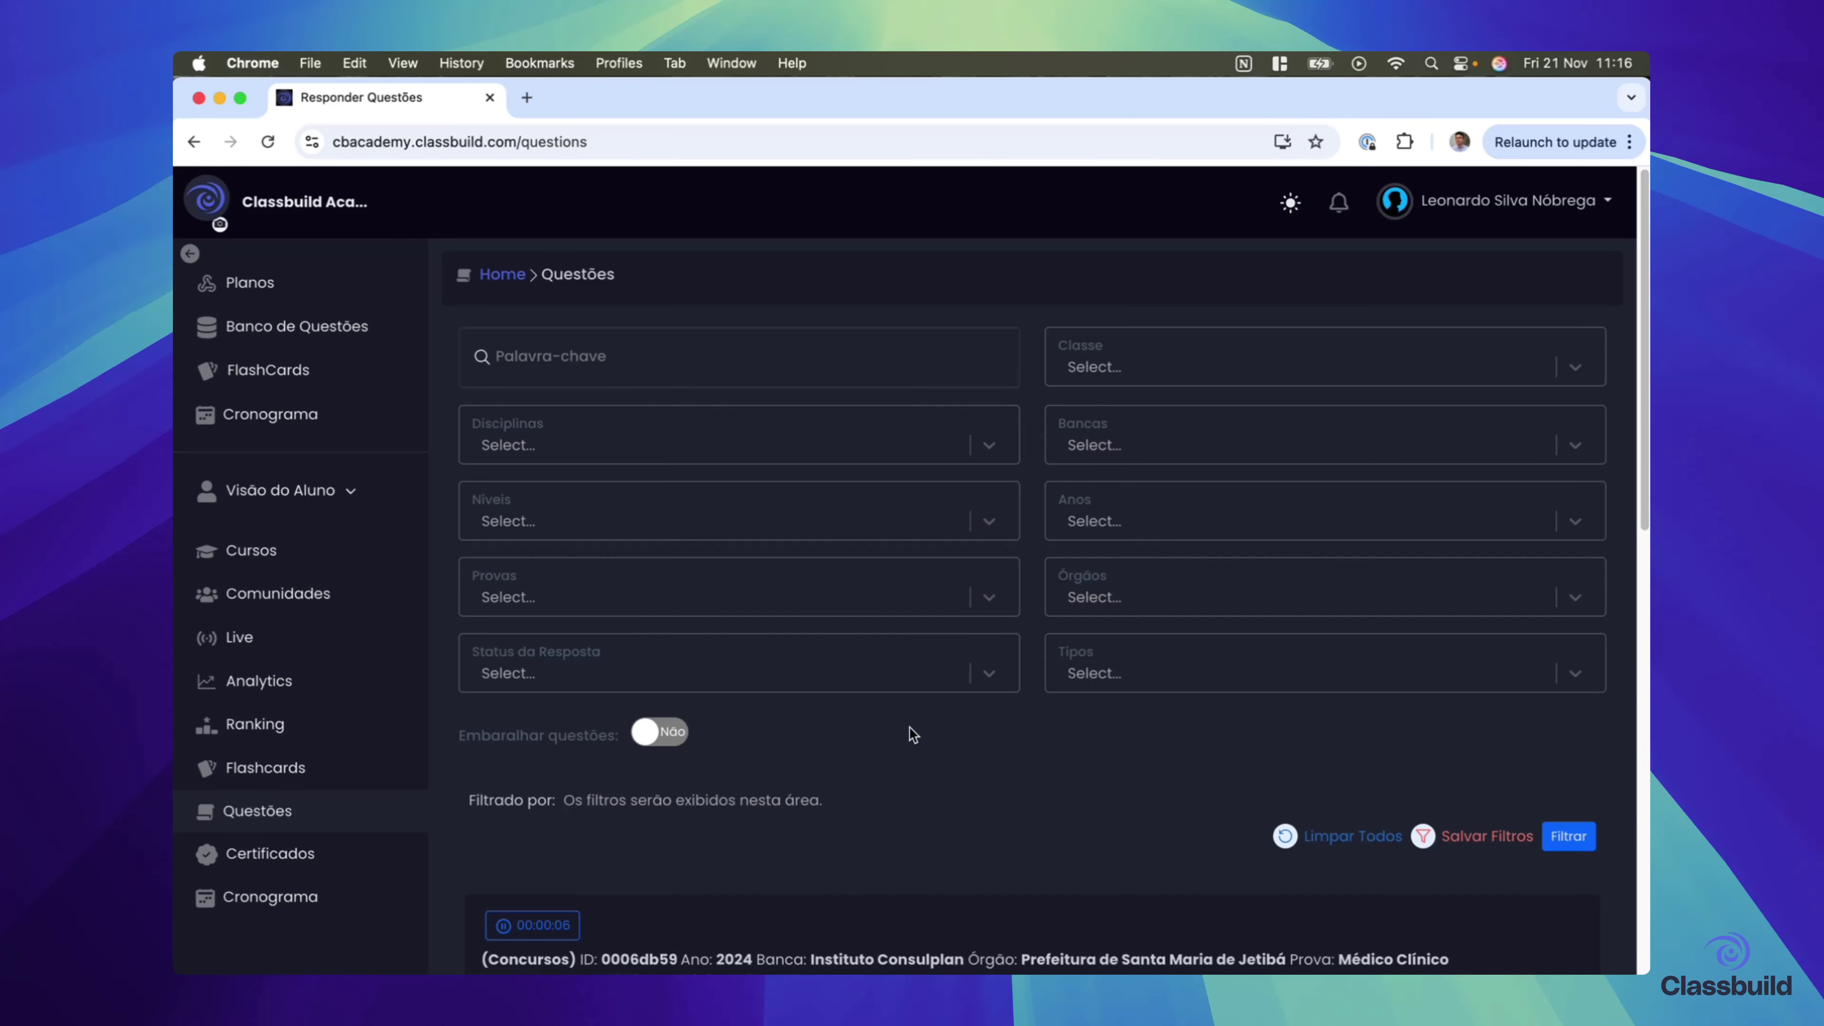
scroll(912, 740, down, 15)
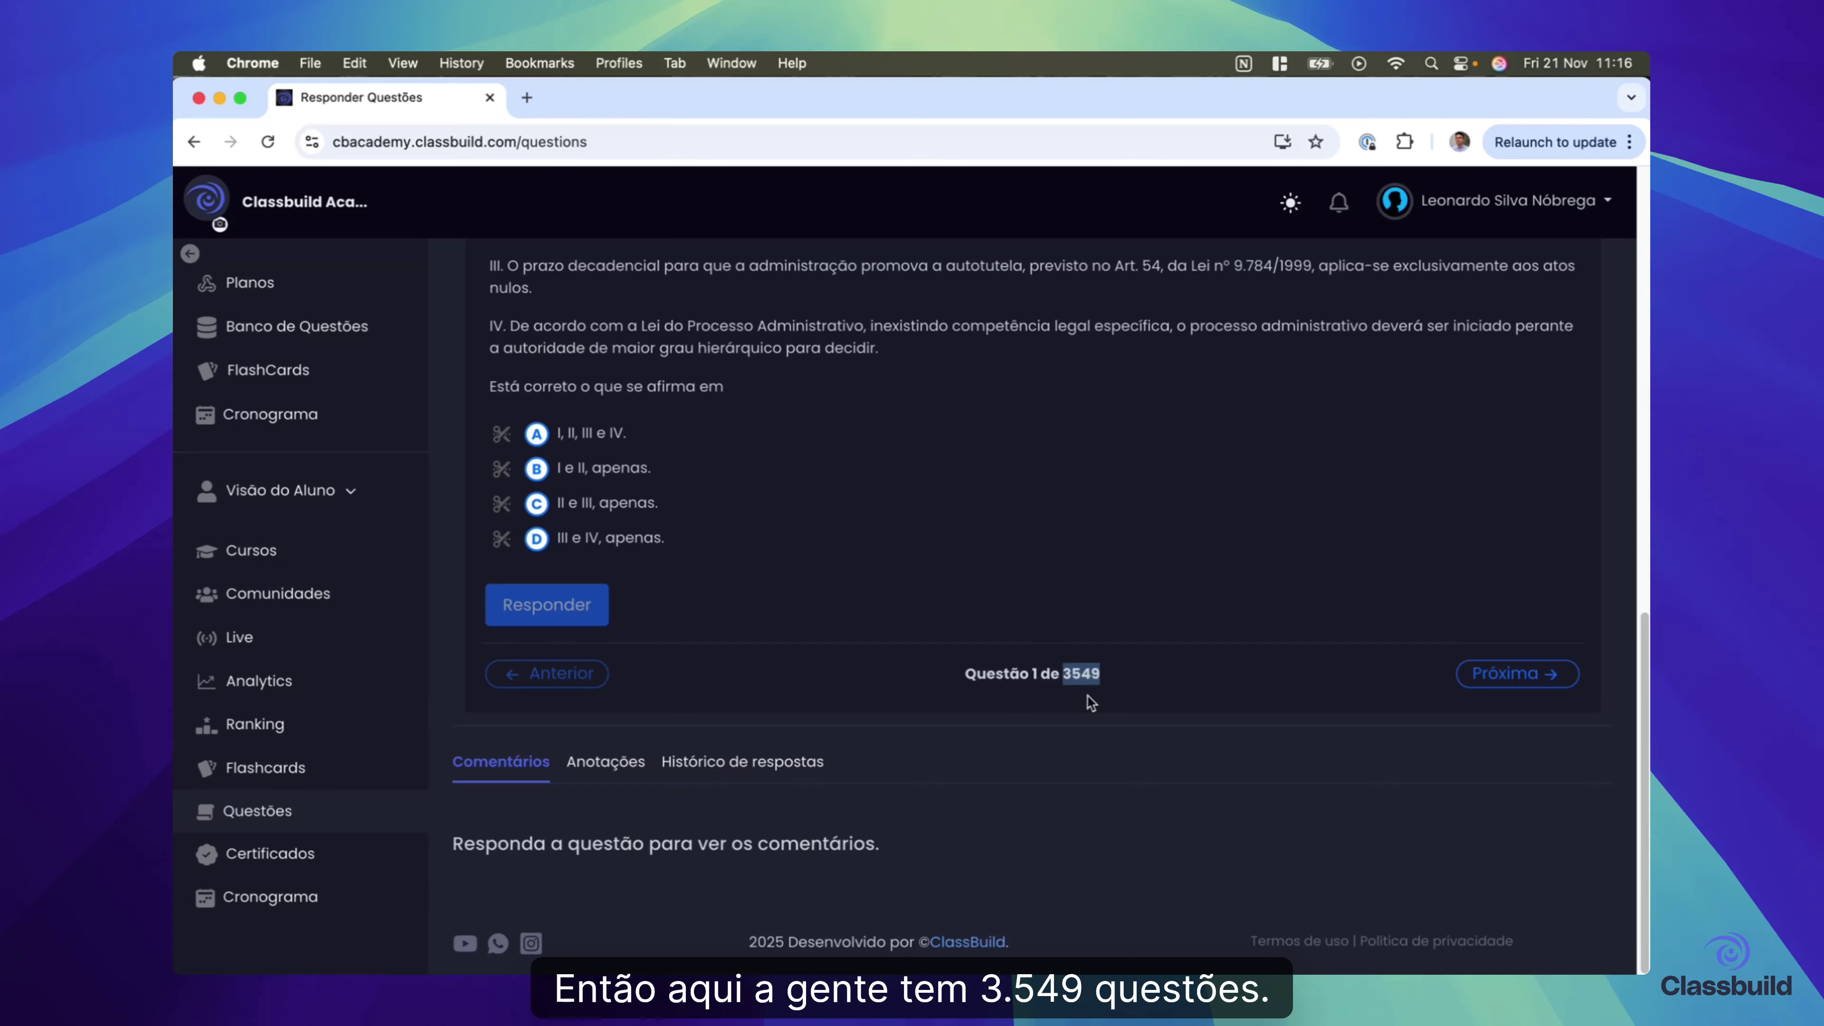
scroll(1087, 696, up, 15)
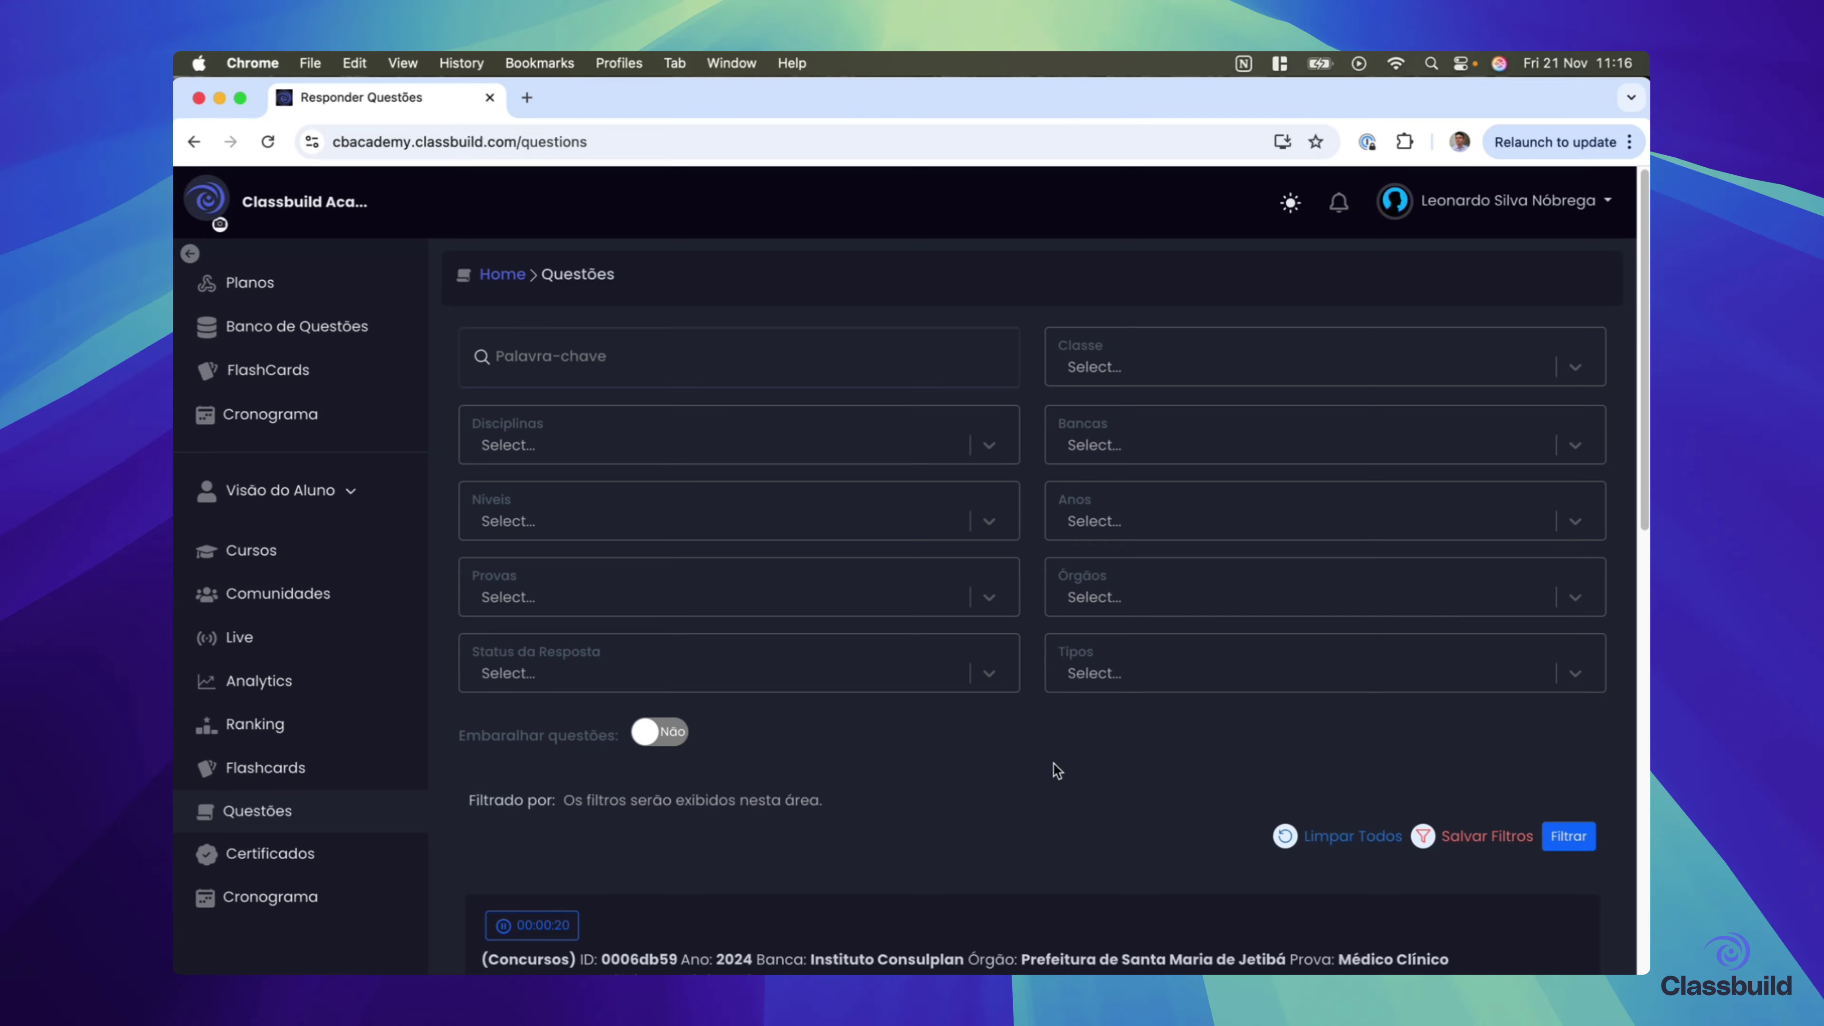
- Choose Português and Raciocínio Lógico as the Disciplinas filter for the student's questions
click(932, 451)
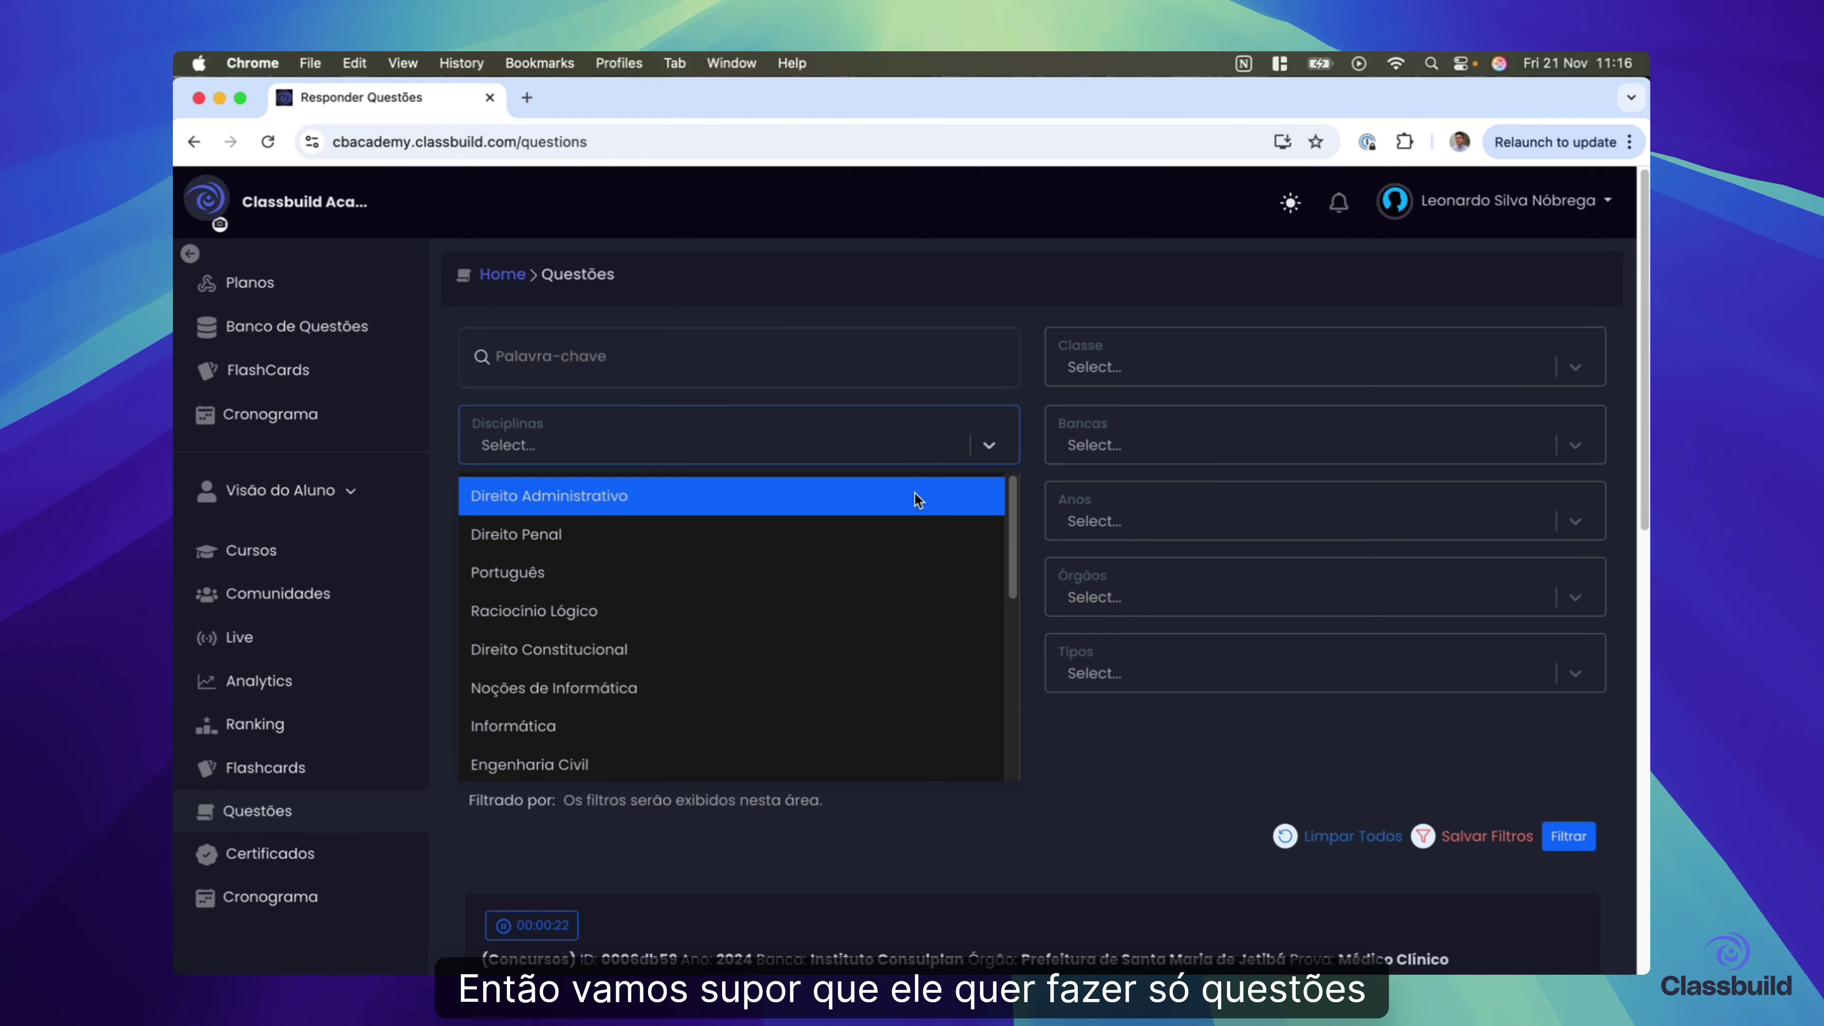
click(907, 573)
click(945, 446)
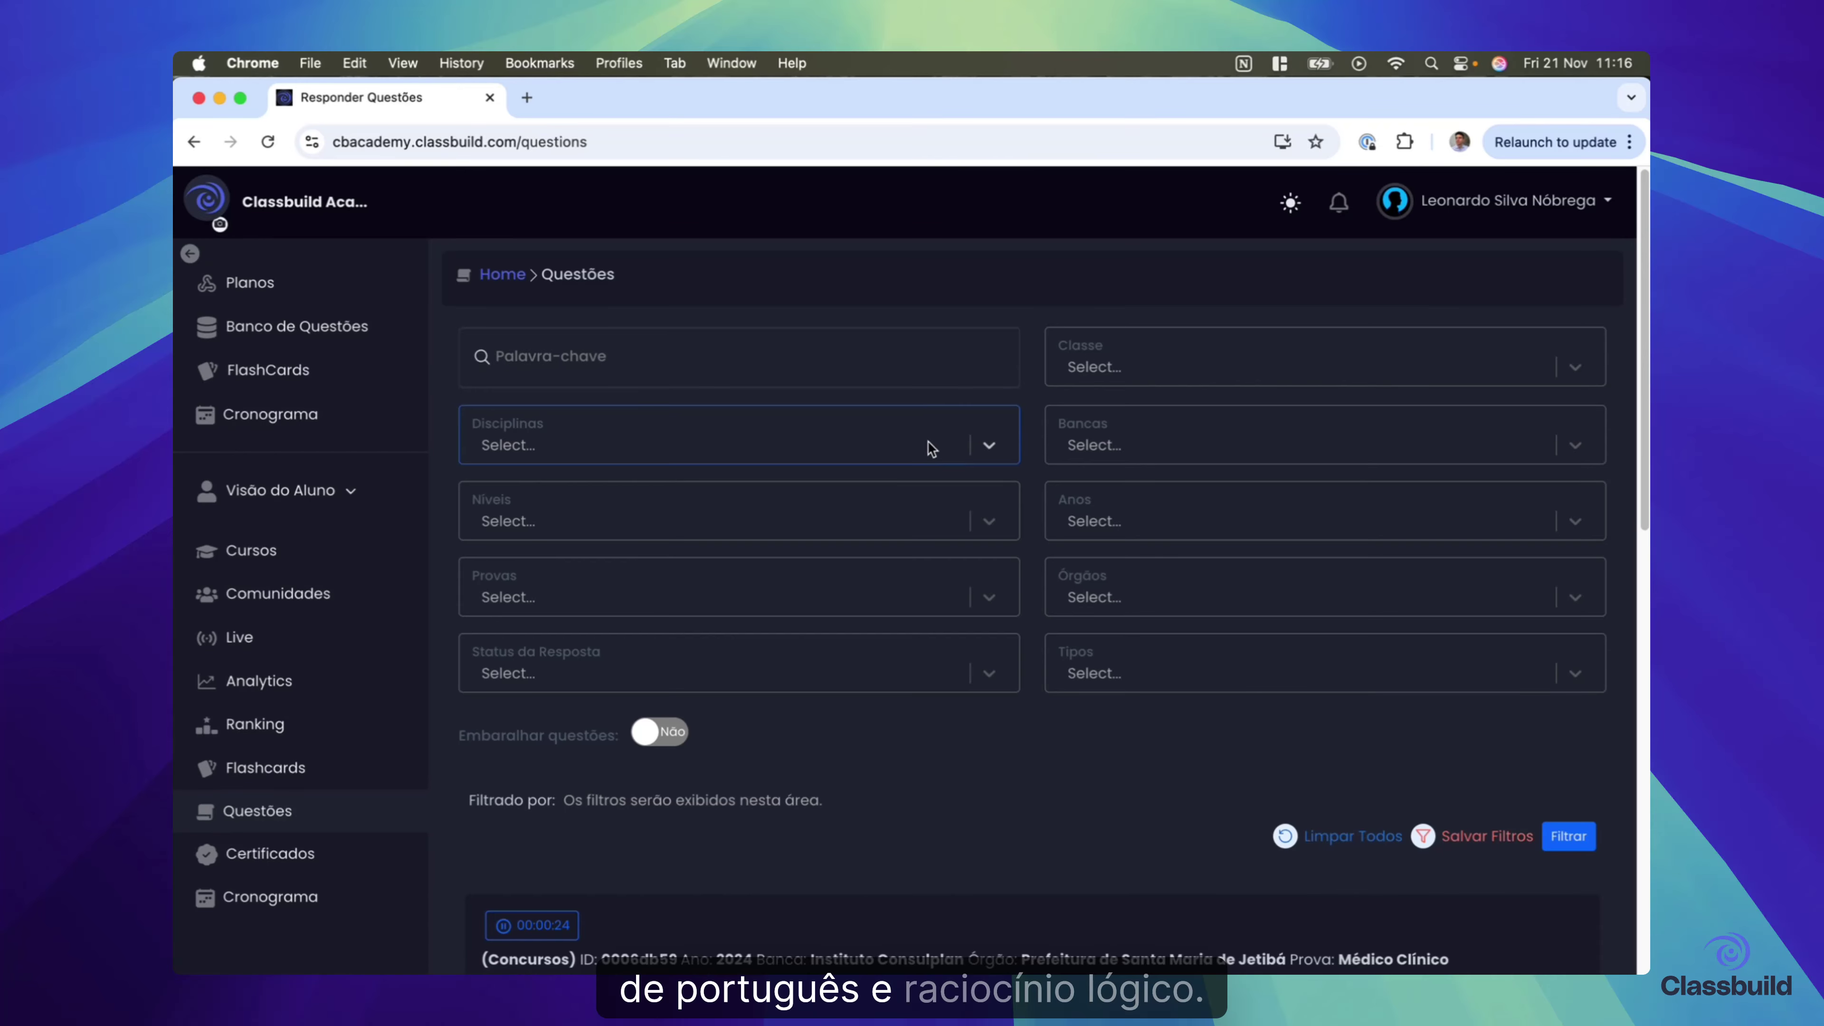
click(931, 448)
text(por)
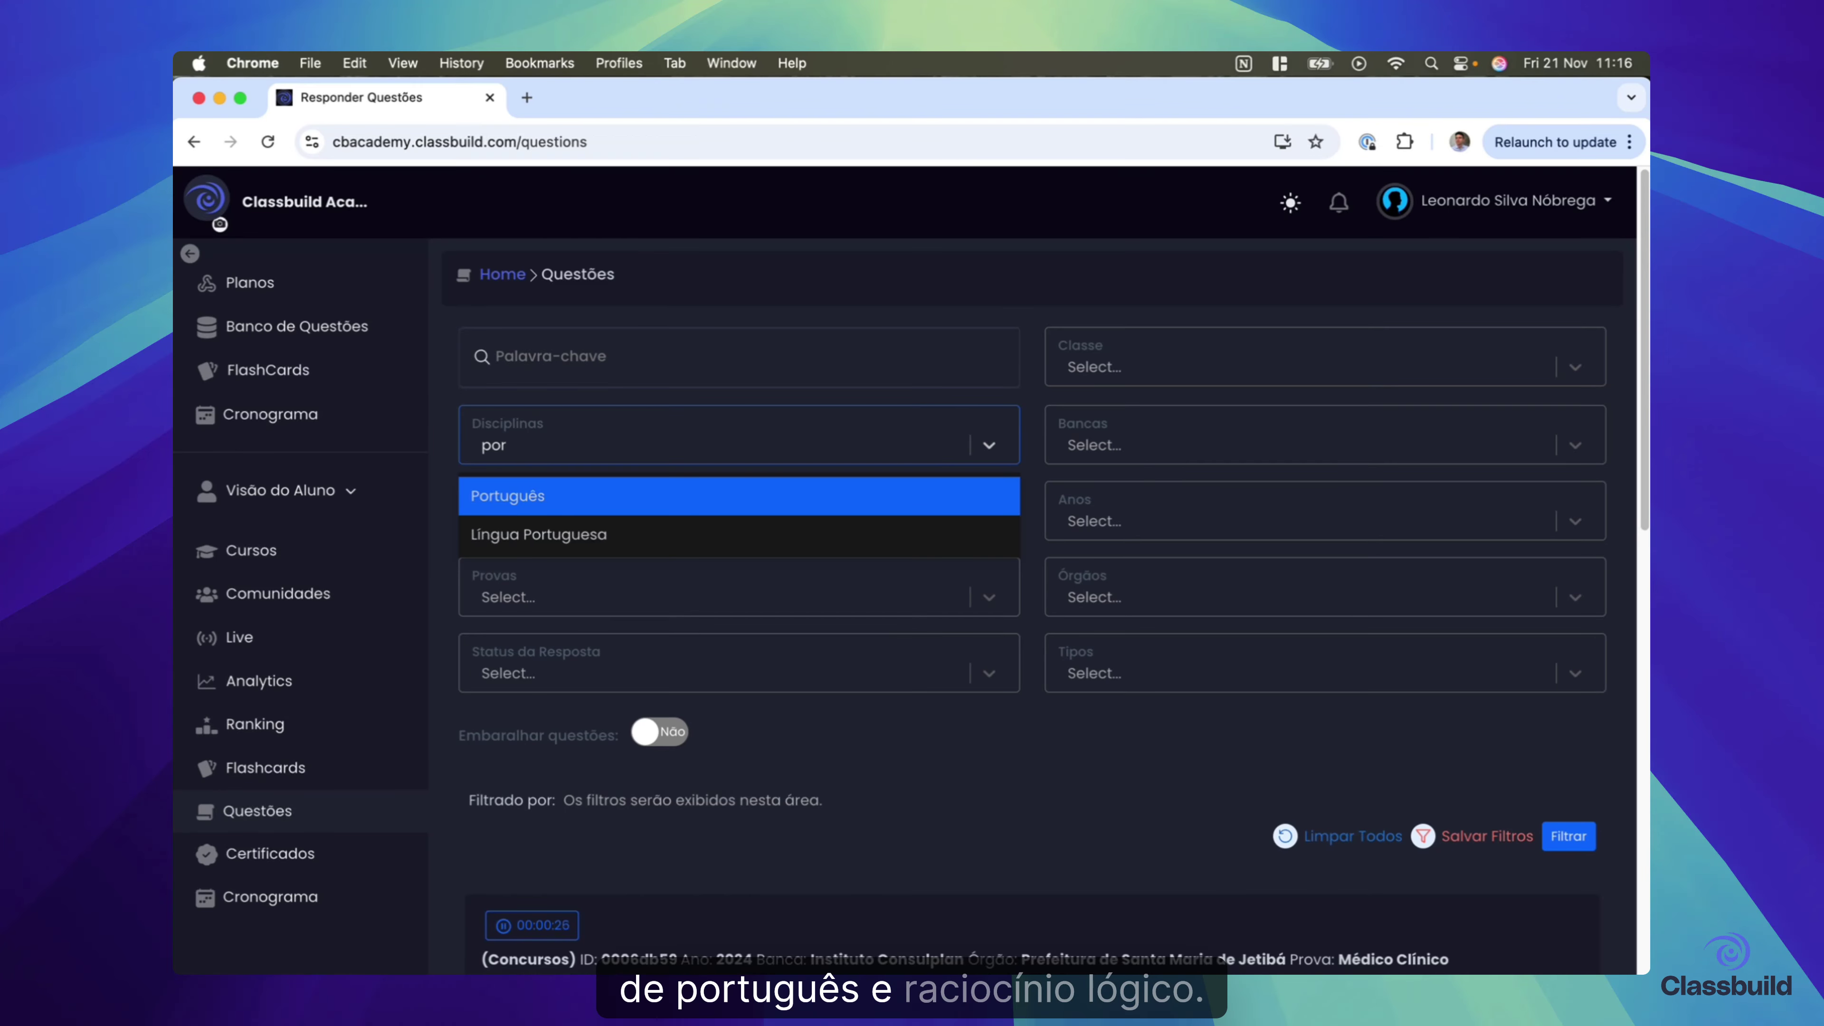
key(Return)
text(raci)
click(779, 503)
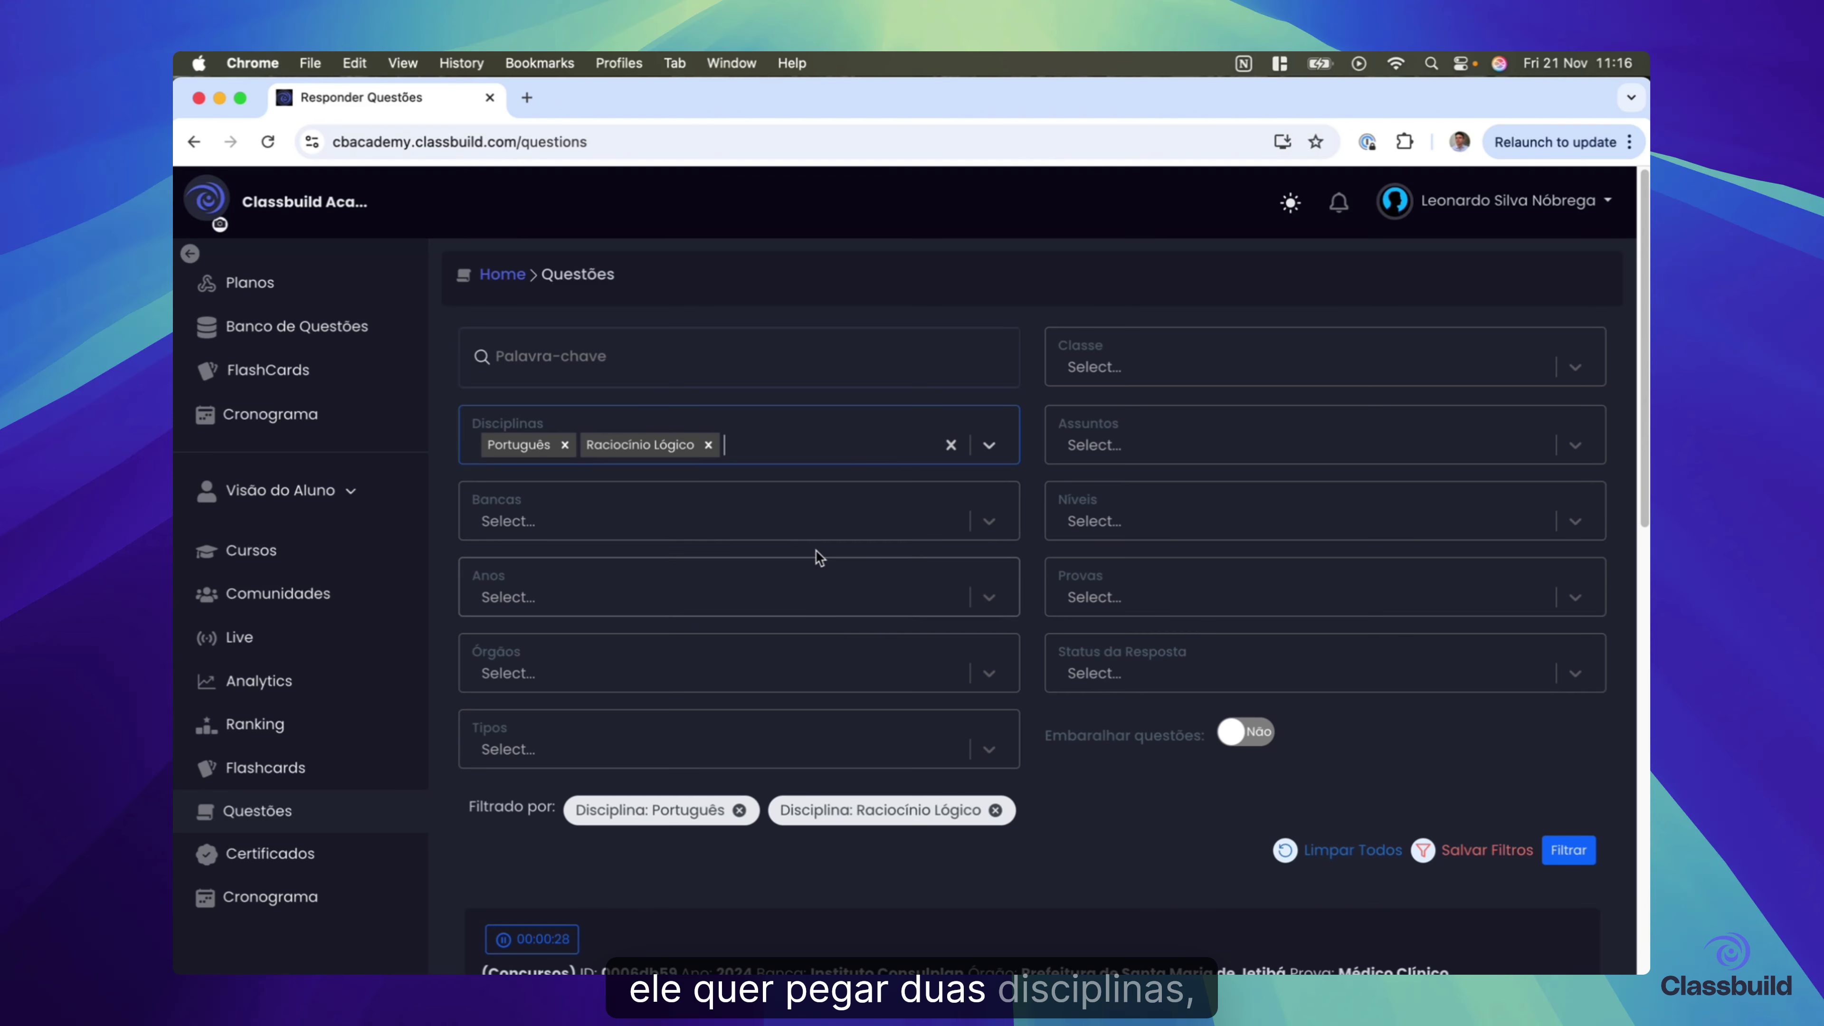
- Examine the options offered by the Bancas, Anos, Órgãos and Assuntos filters
click(821, 523)
click(818, 523)
click(826, 579)
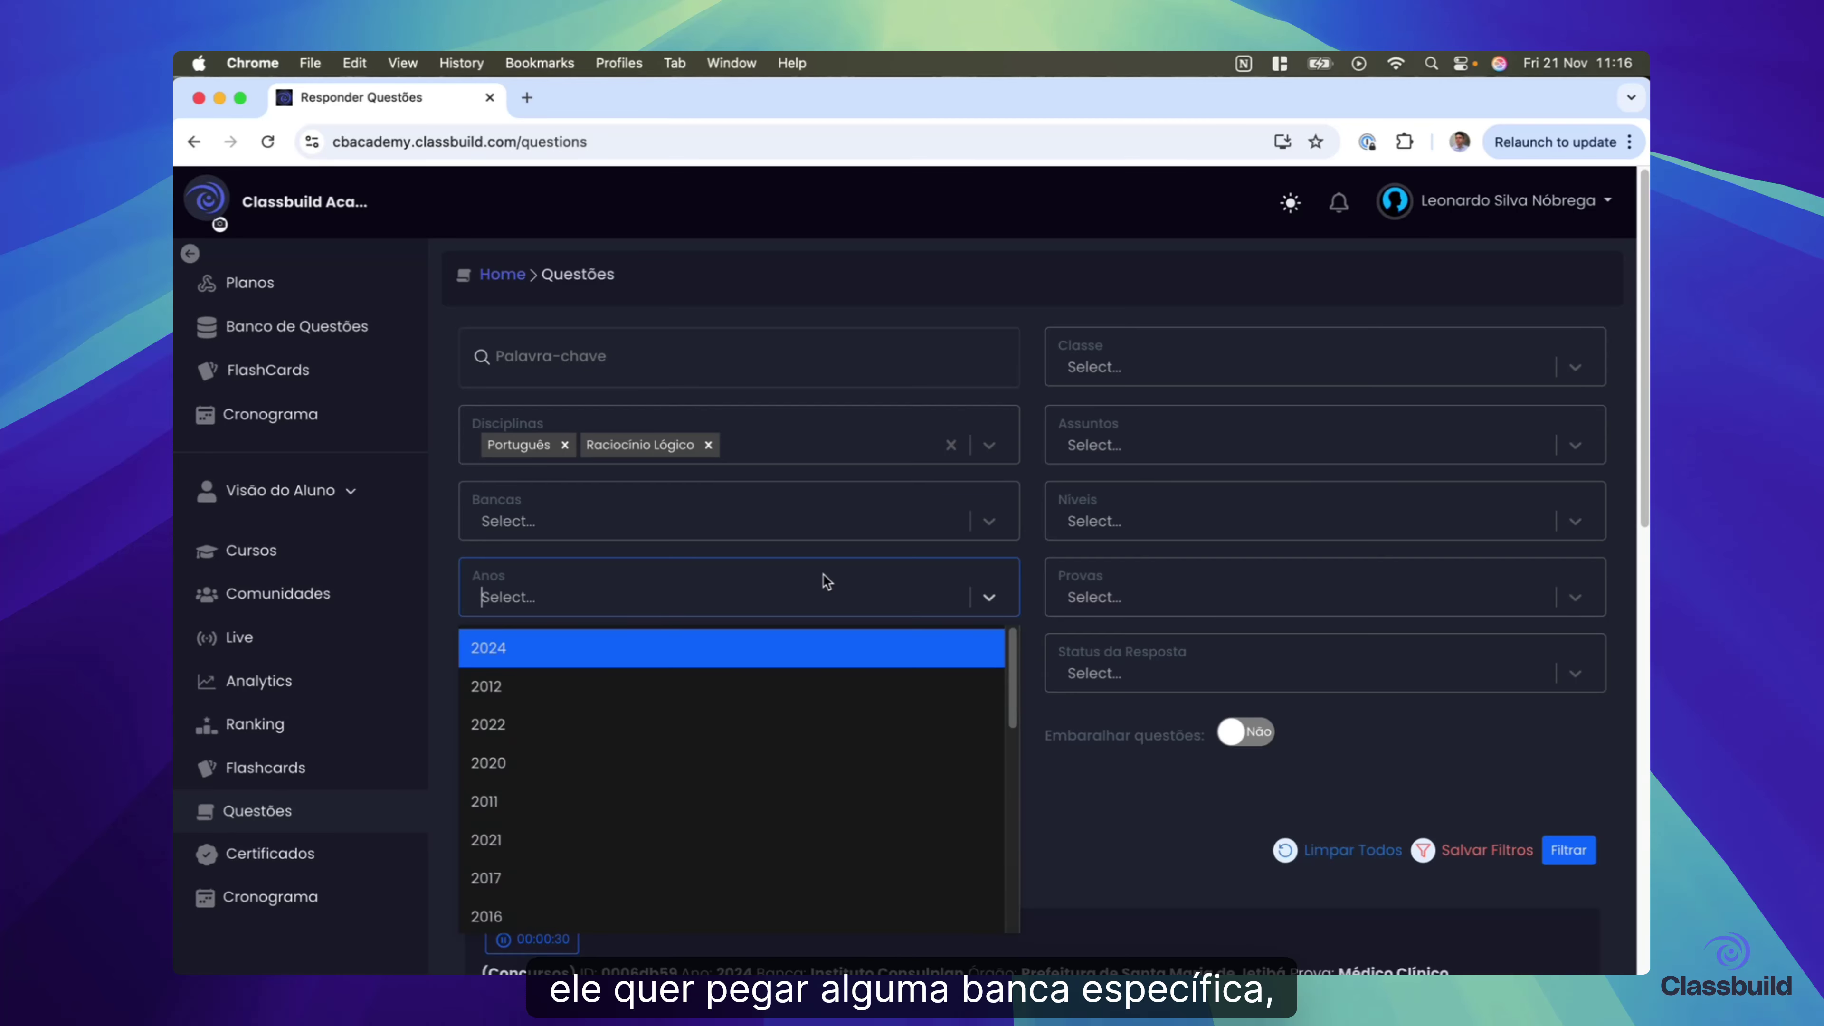
click(826, 611)
click(833, 650)
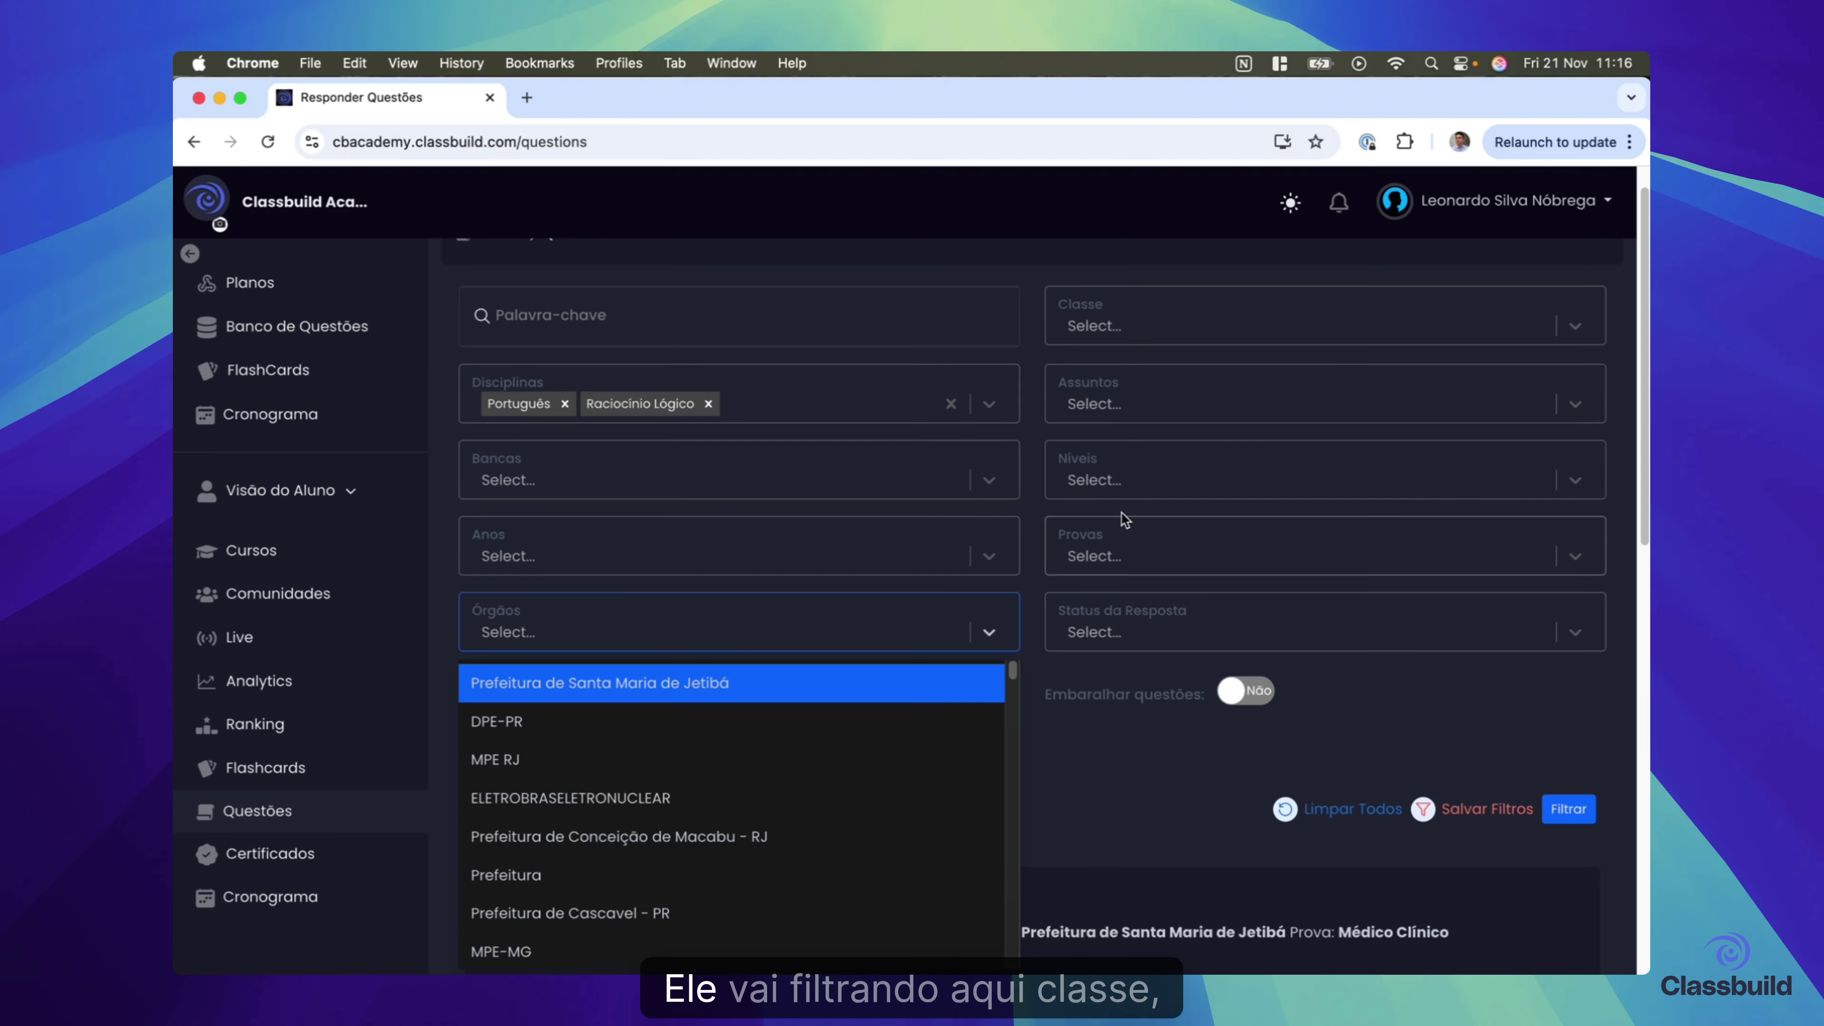
click(1094, 379)
click(1106, 412)
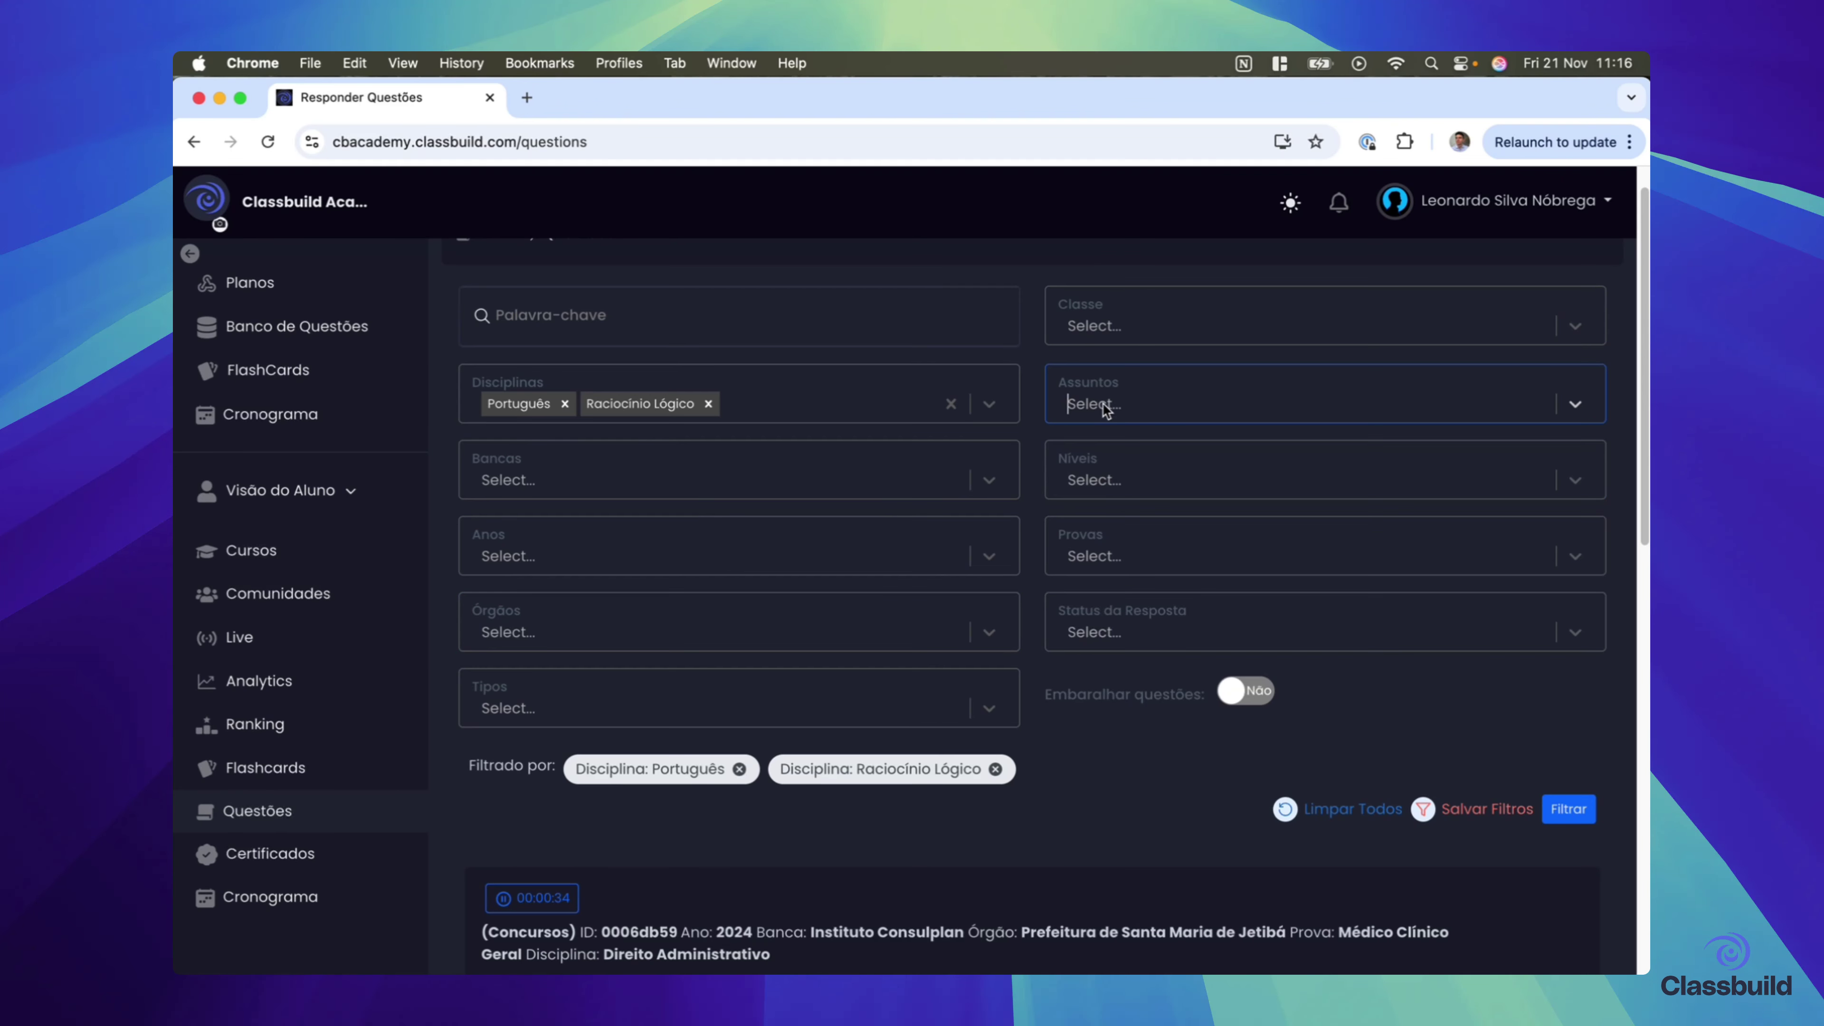
- Apply the Português and Raciocínio Lógico filter and check how many questions it leaves
scroll(1111, 515, down, 5)
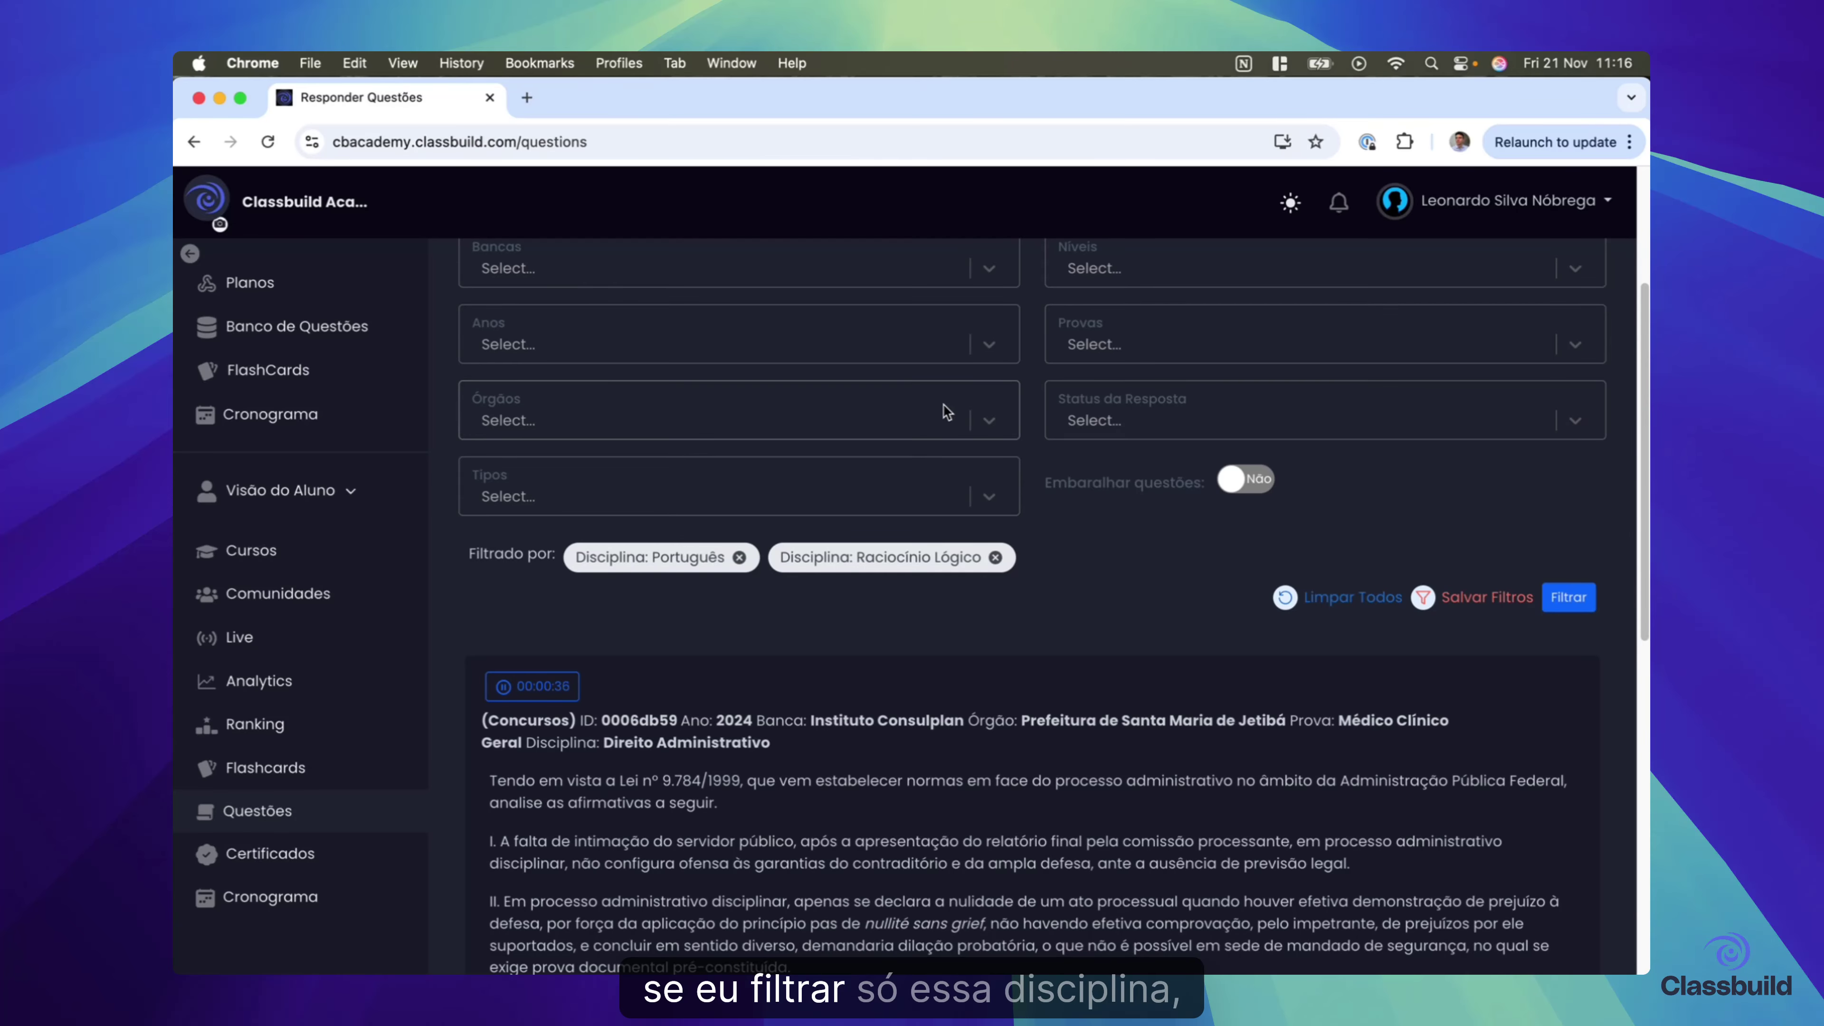
scroll(940, 410, down, 10)
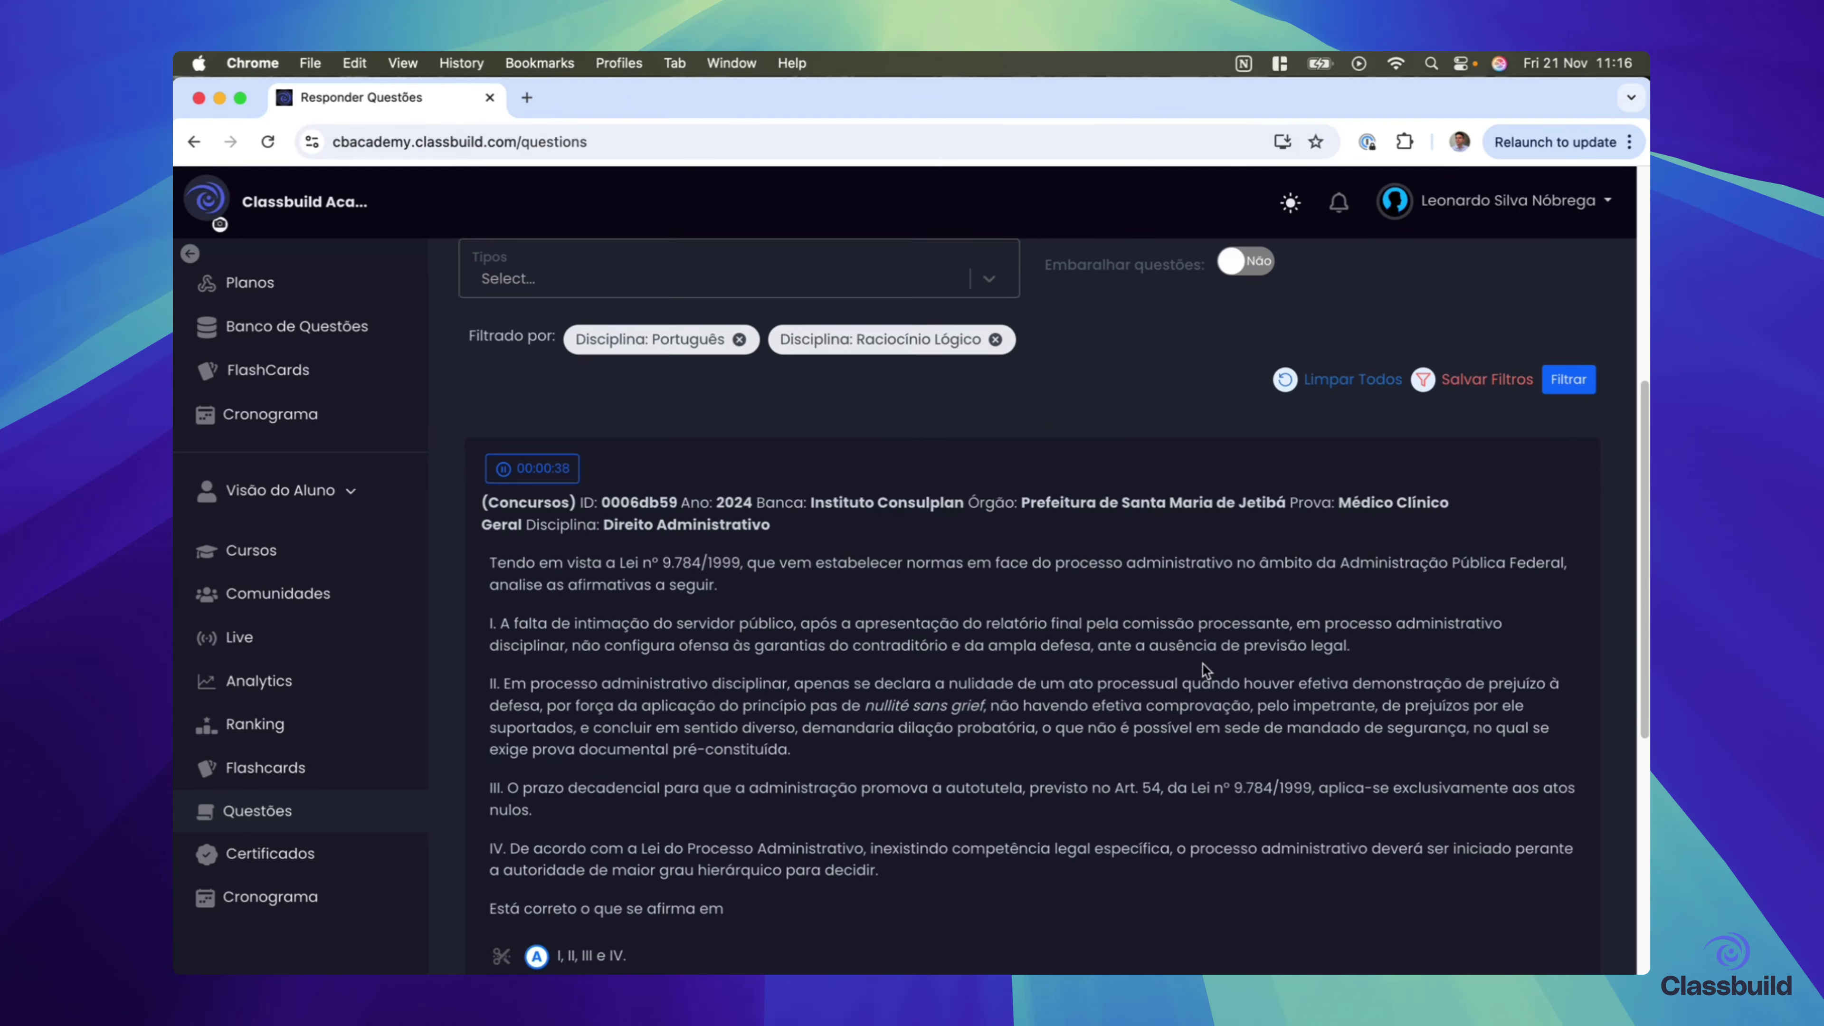
scroll(1204, 671, up, 10)
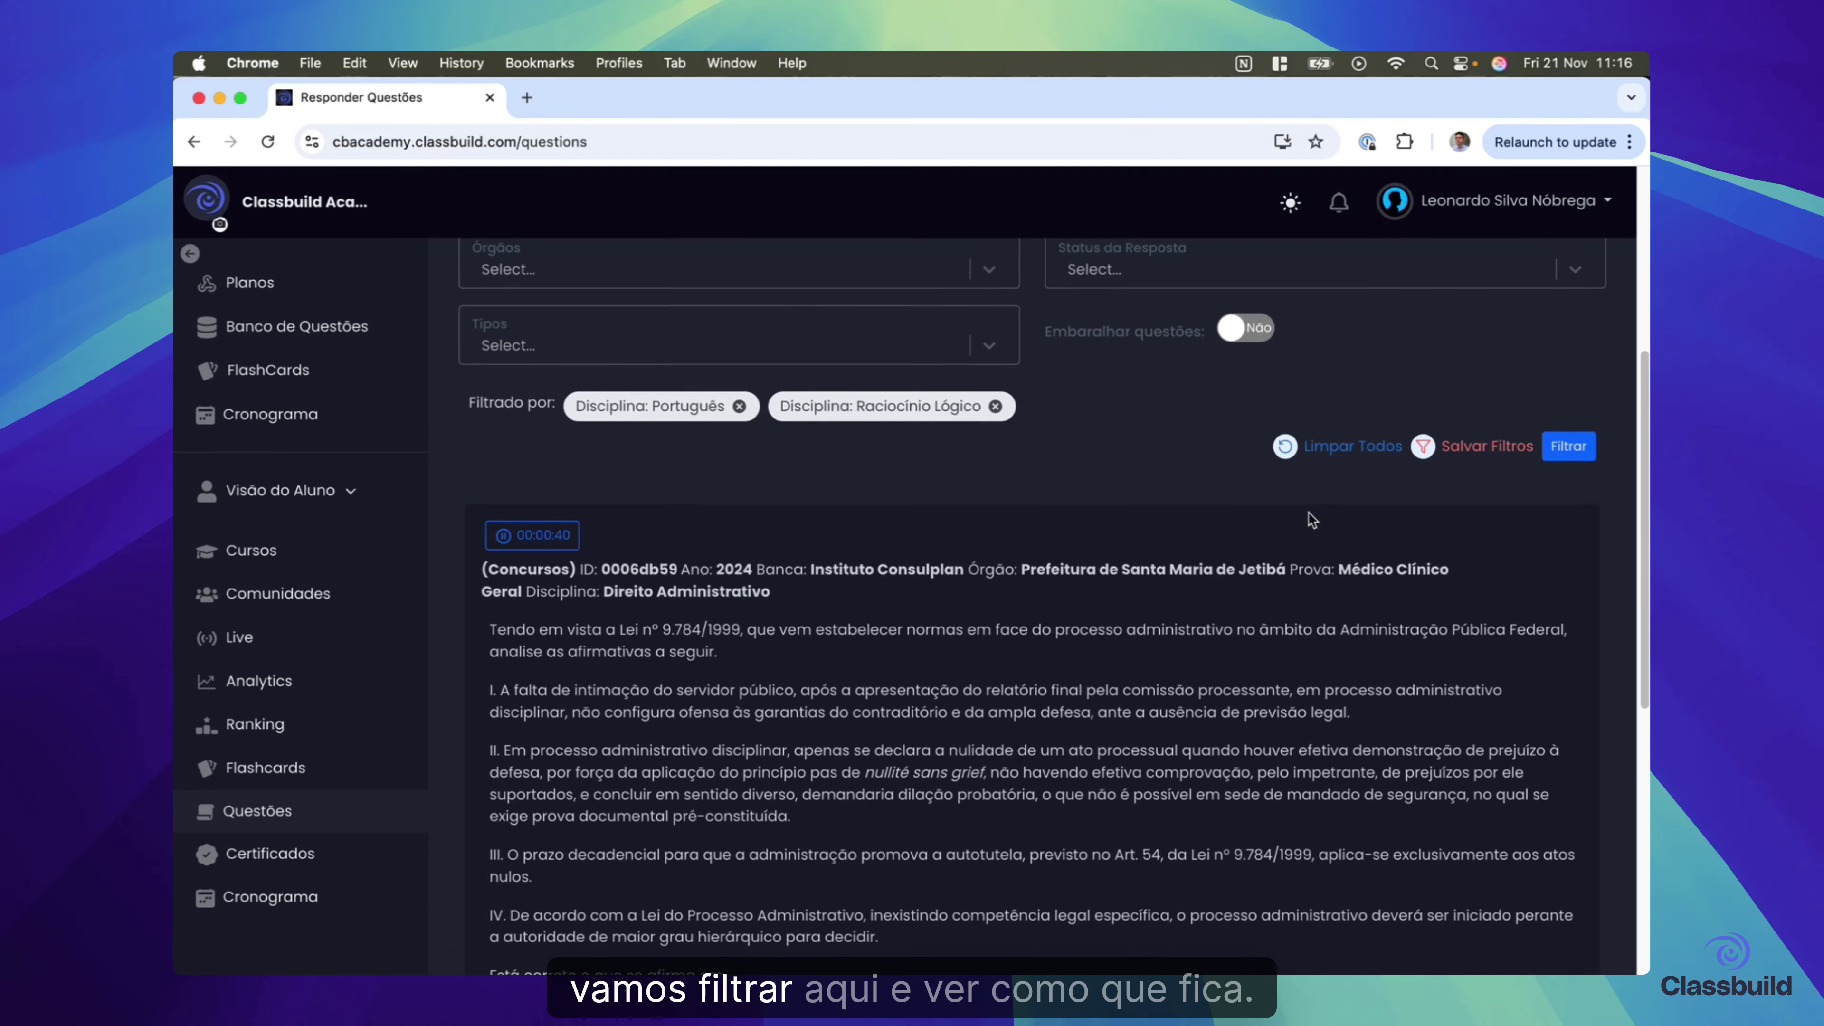
click(1569, 452)
scroll(1005, 437, down, 10)
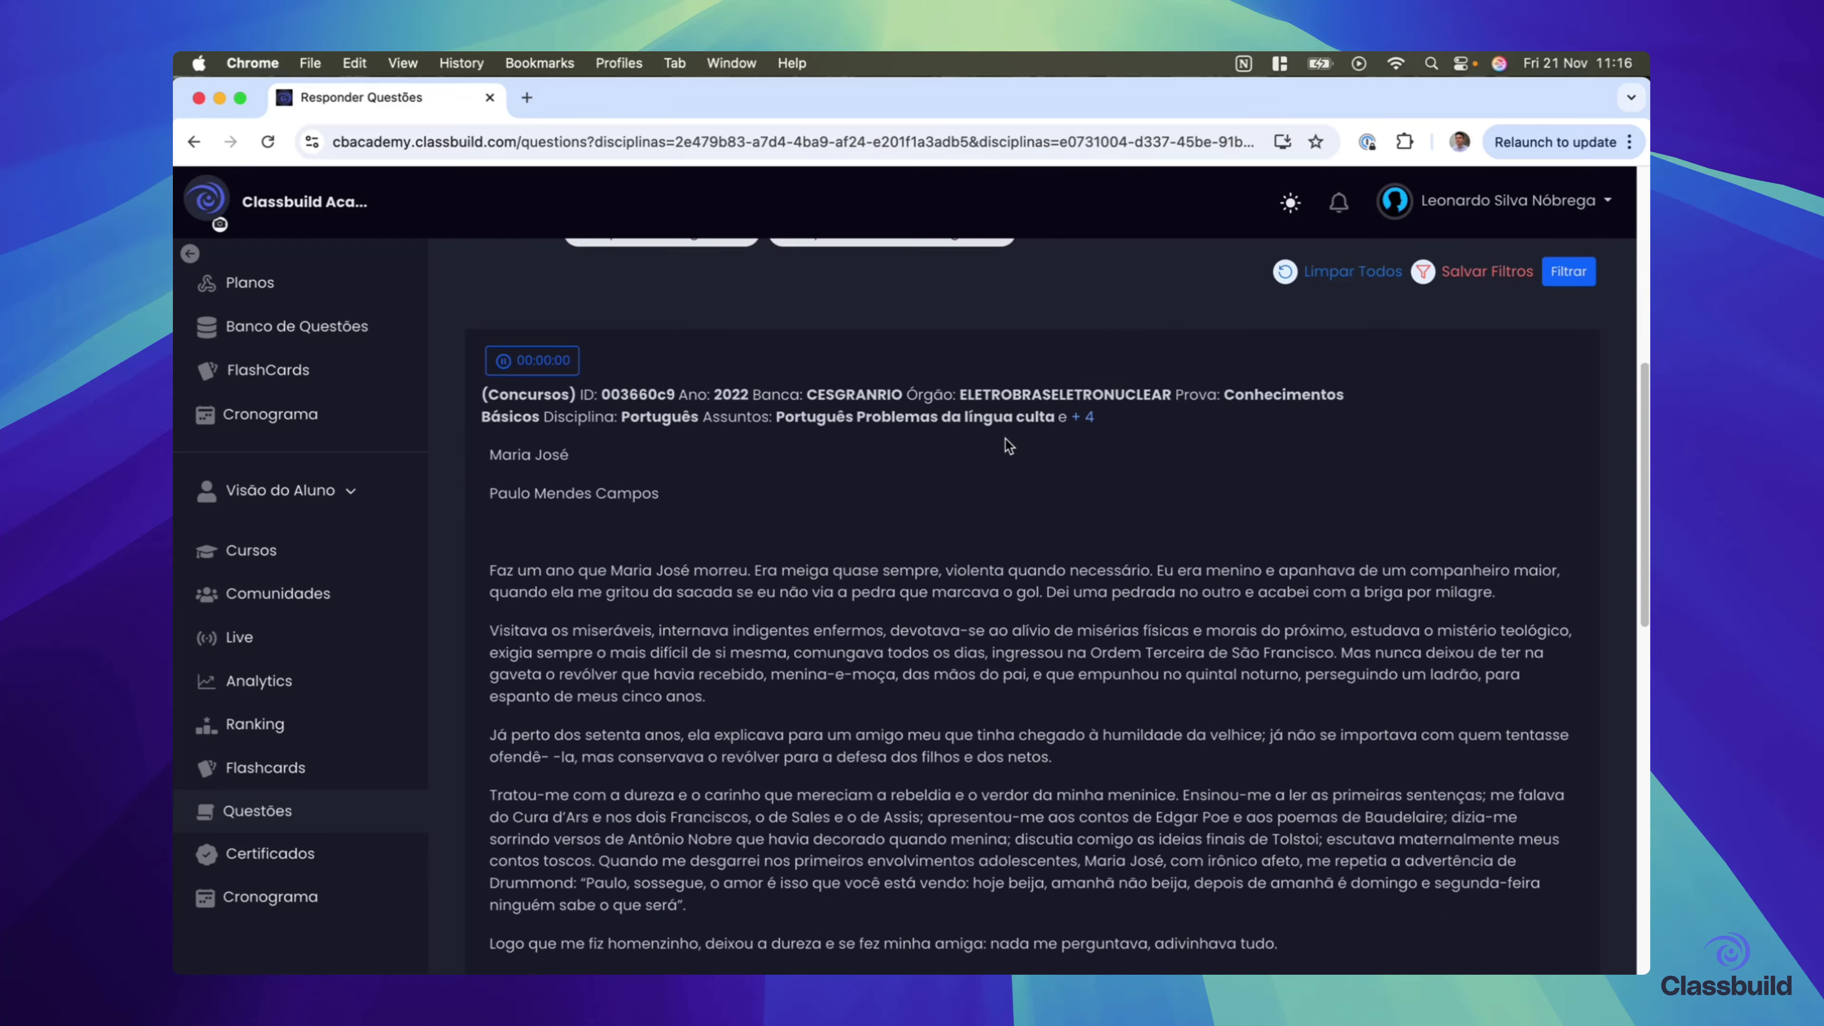
scroll(1004, 443, down, 4)
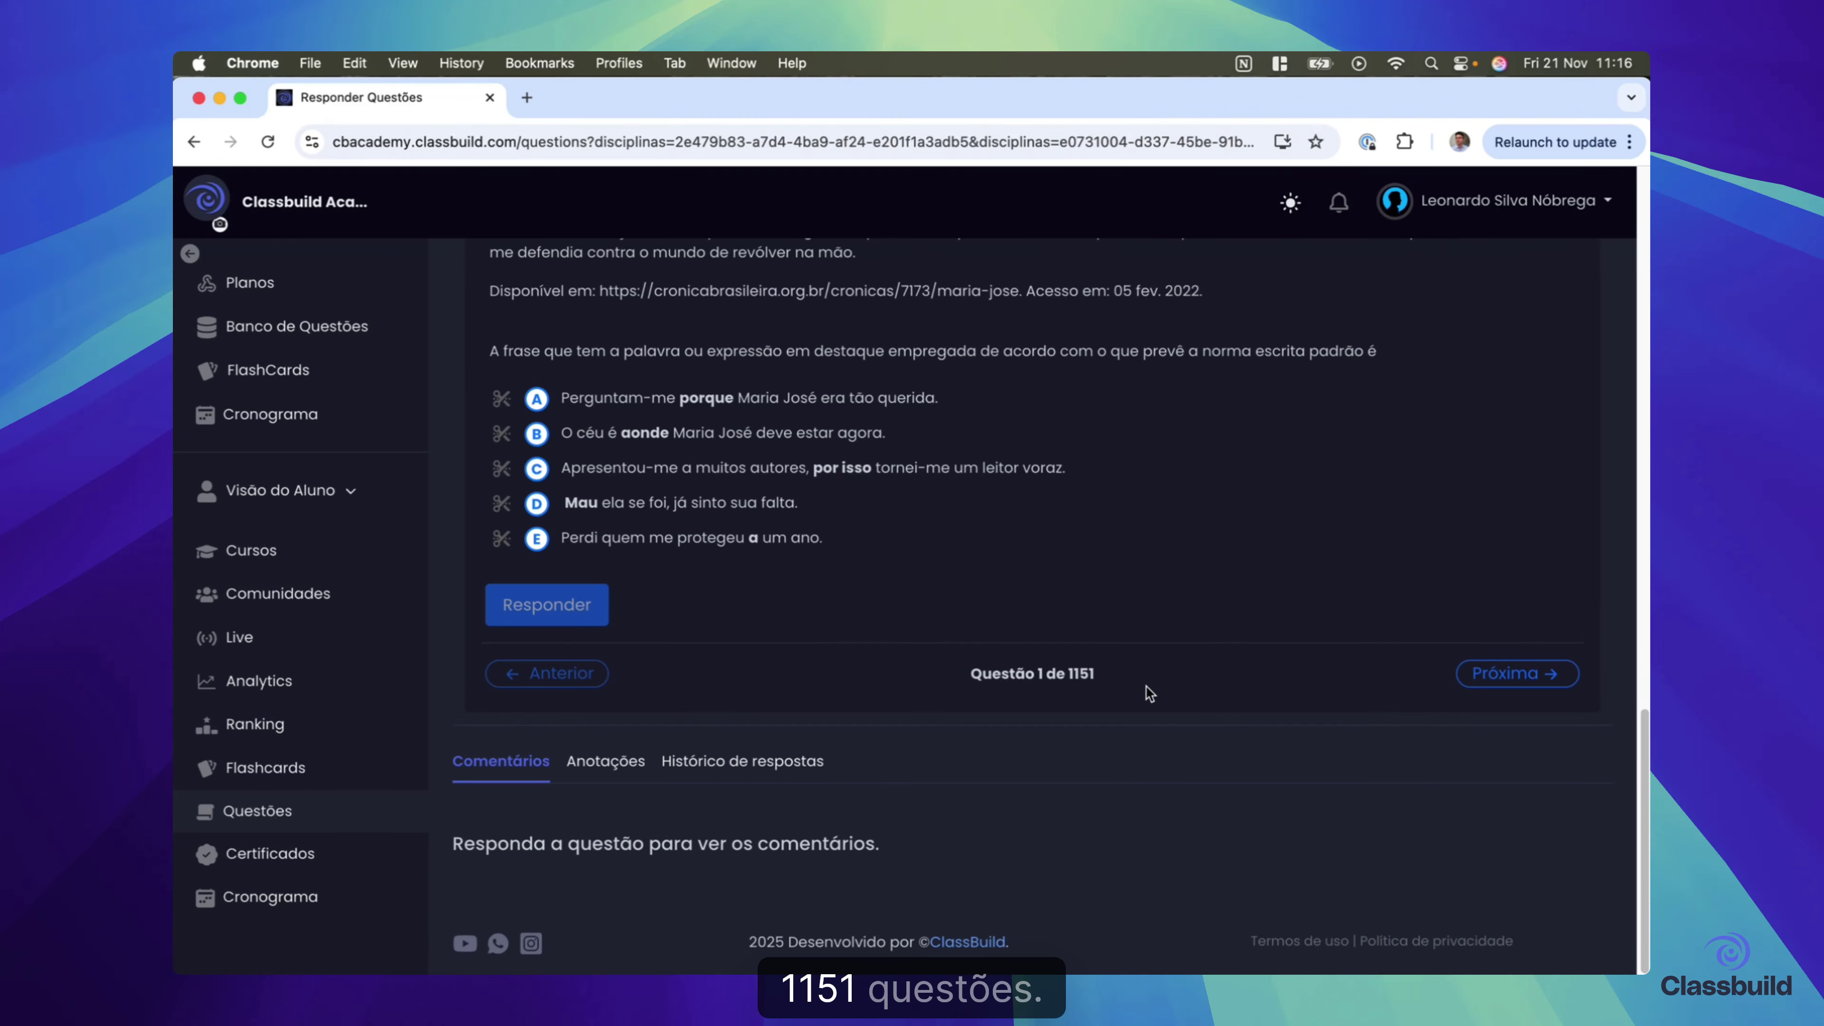
scroll(1083, 642, up, 15)
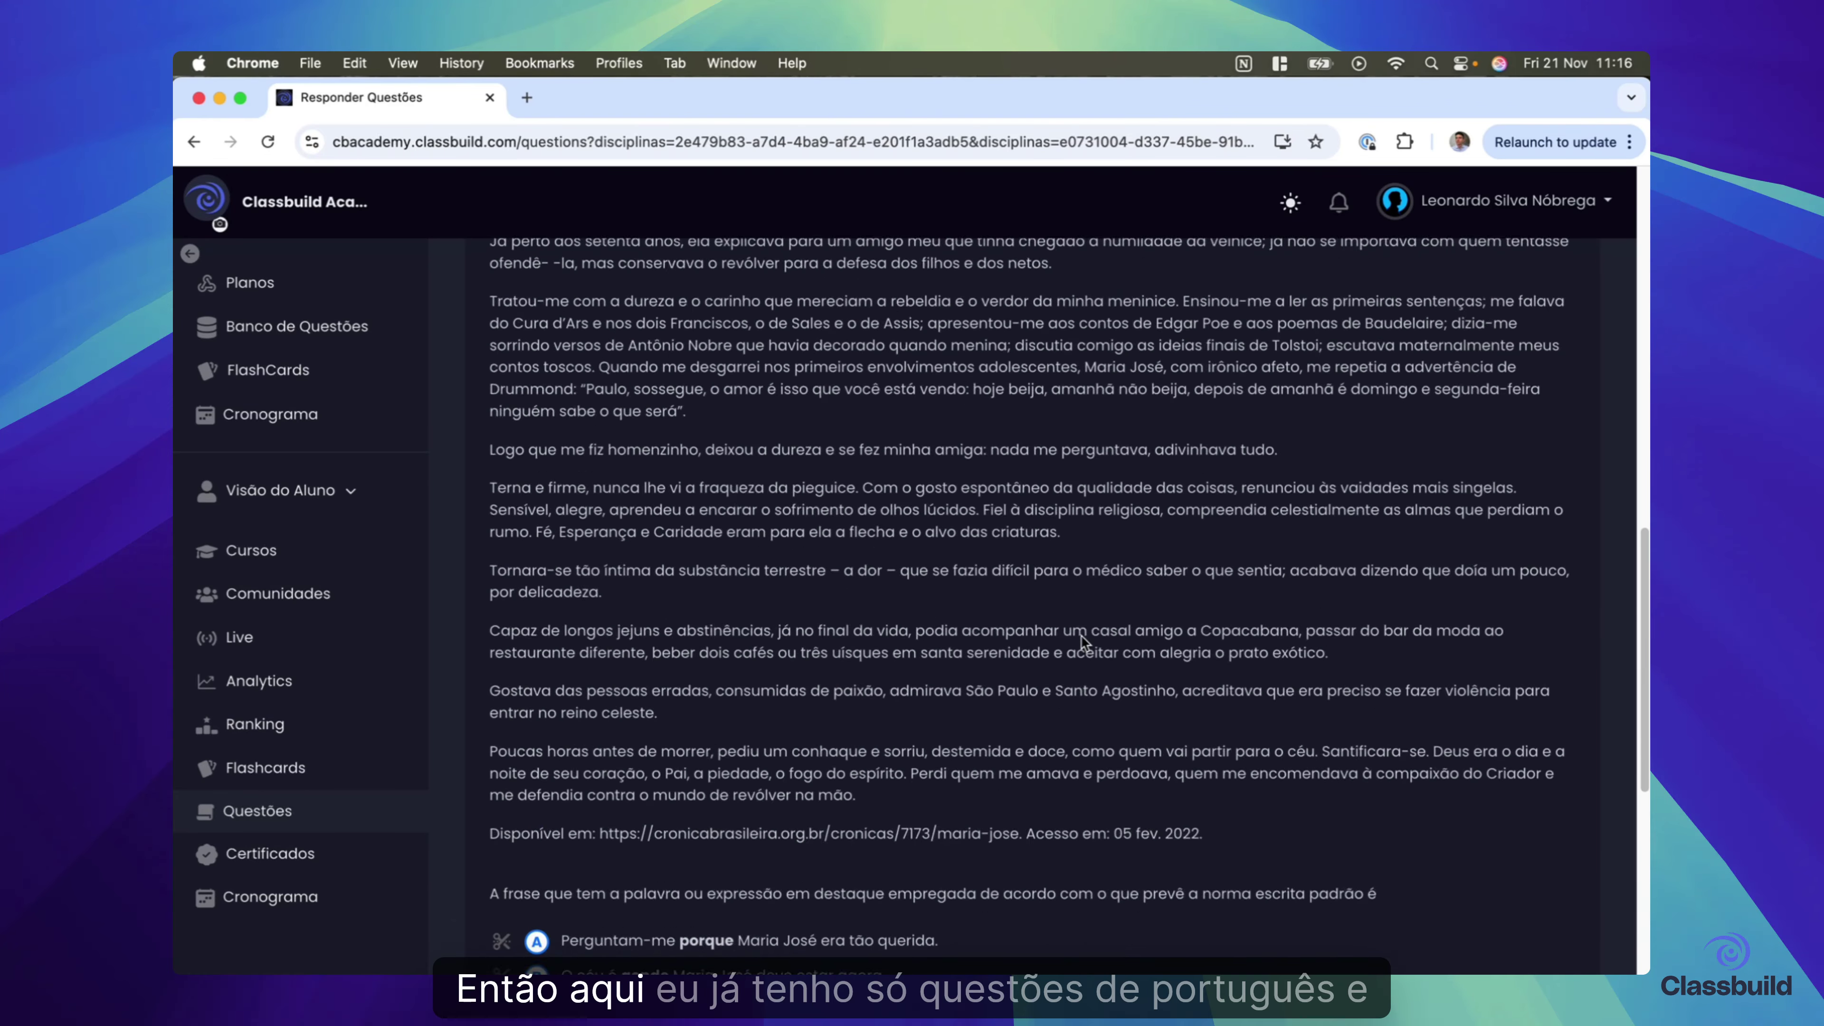
scroll(1080, 636, down, 5)
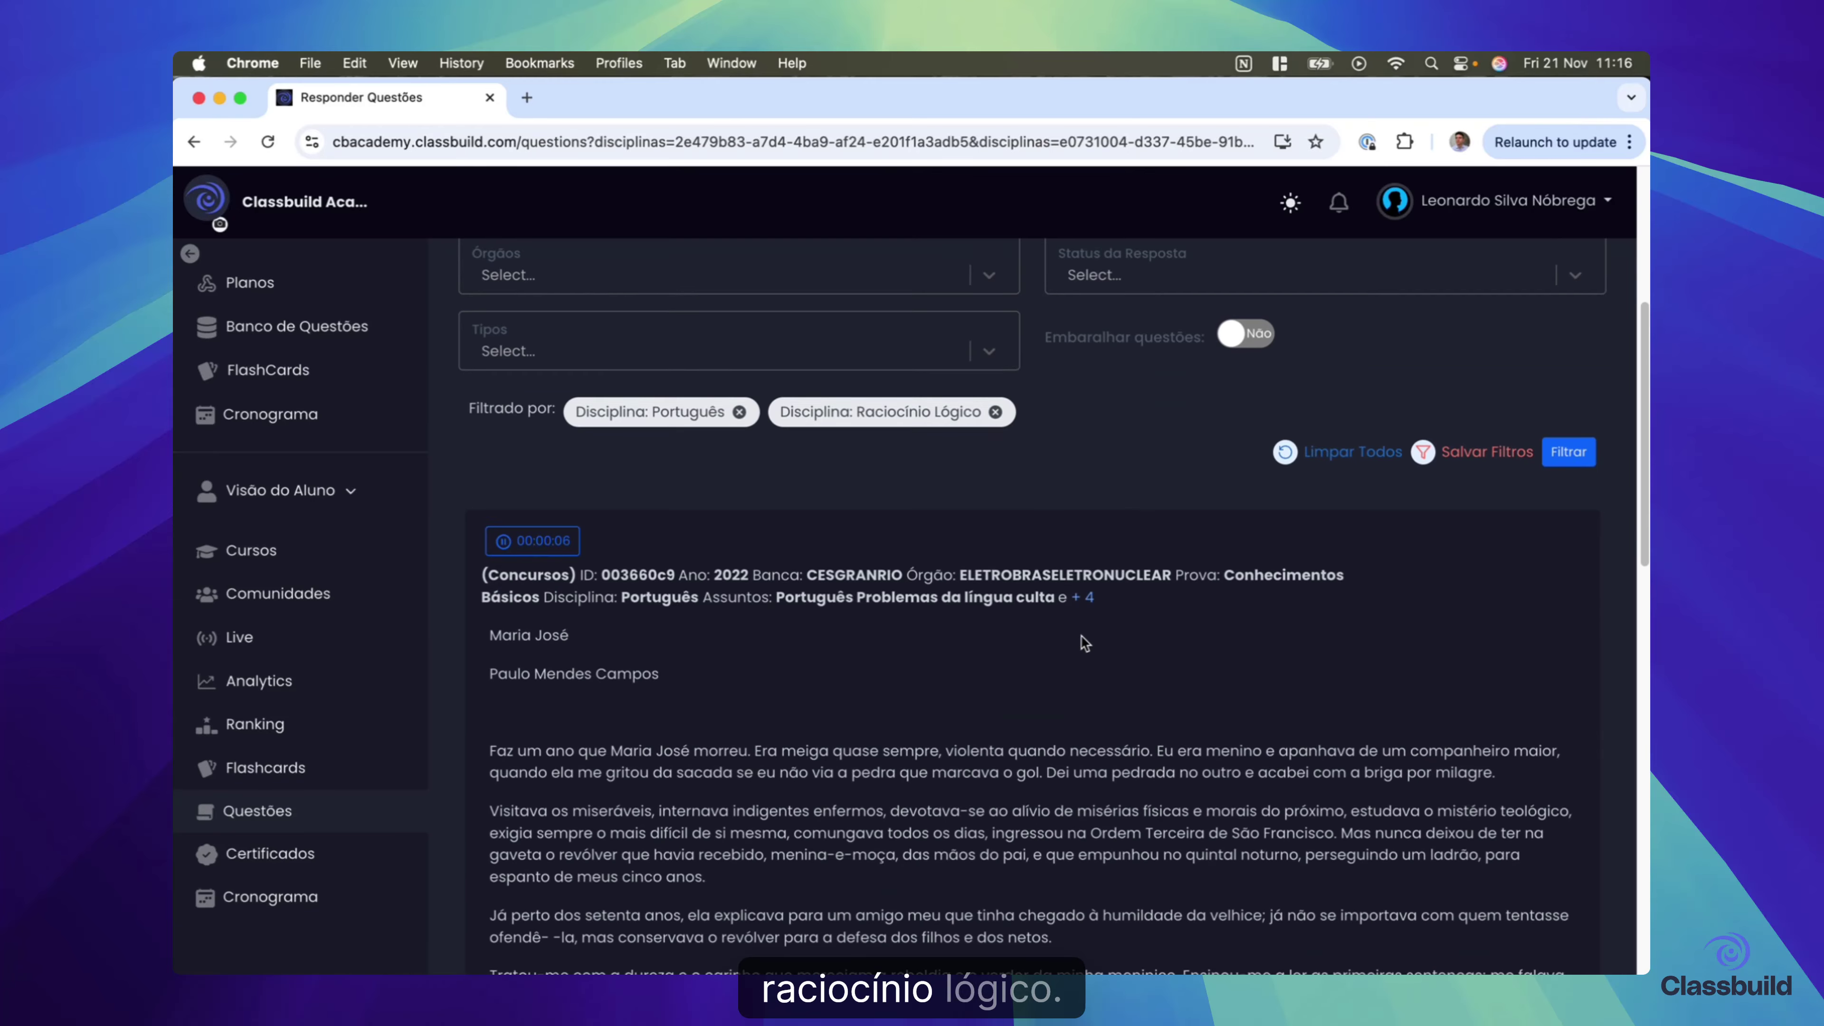
- Turn on question shuffling with a quantity of 60 questions, then apply the filter and review the resulting set
scroll(1085, 643, up, 2)
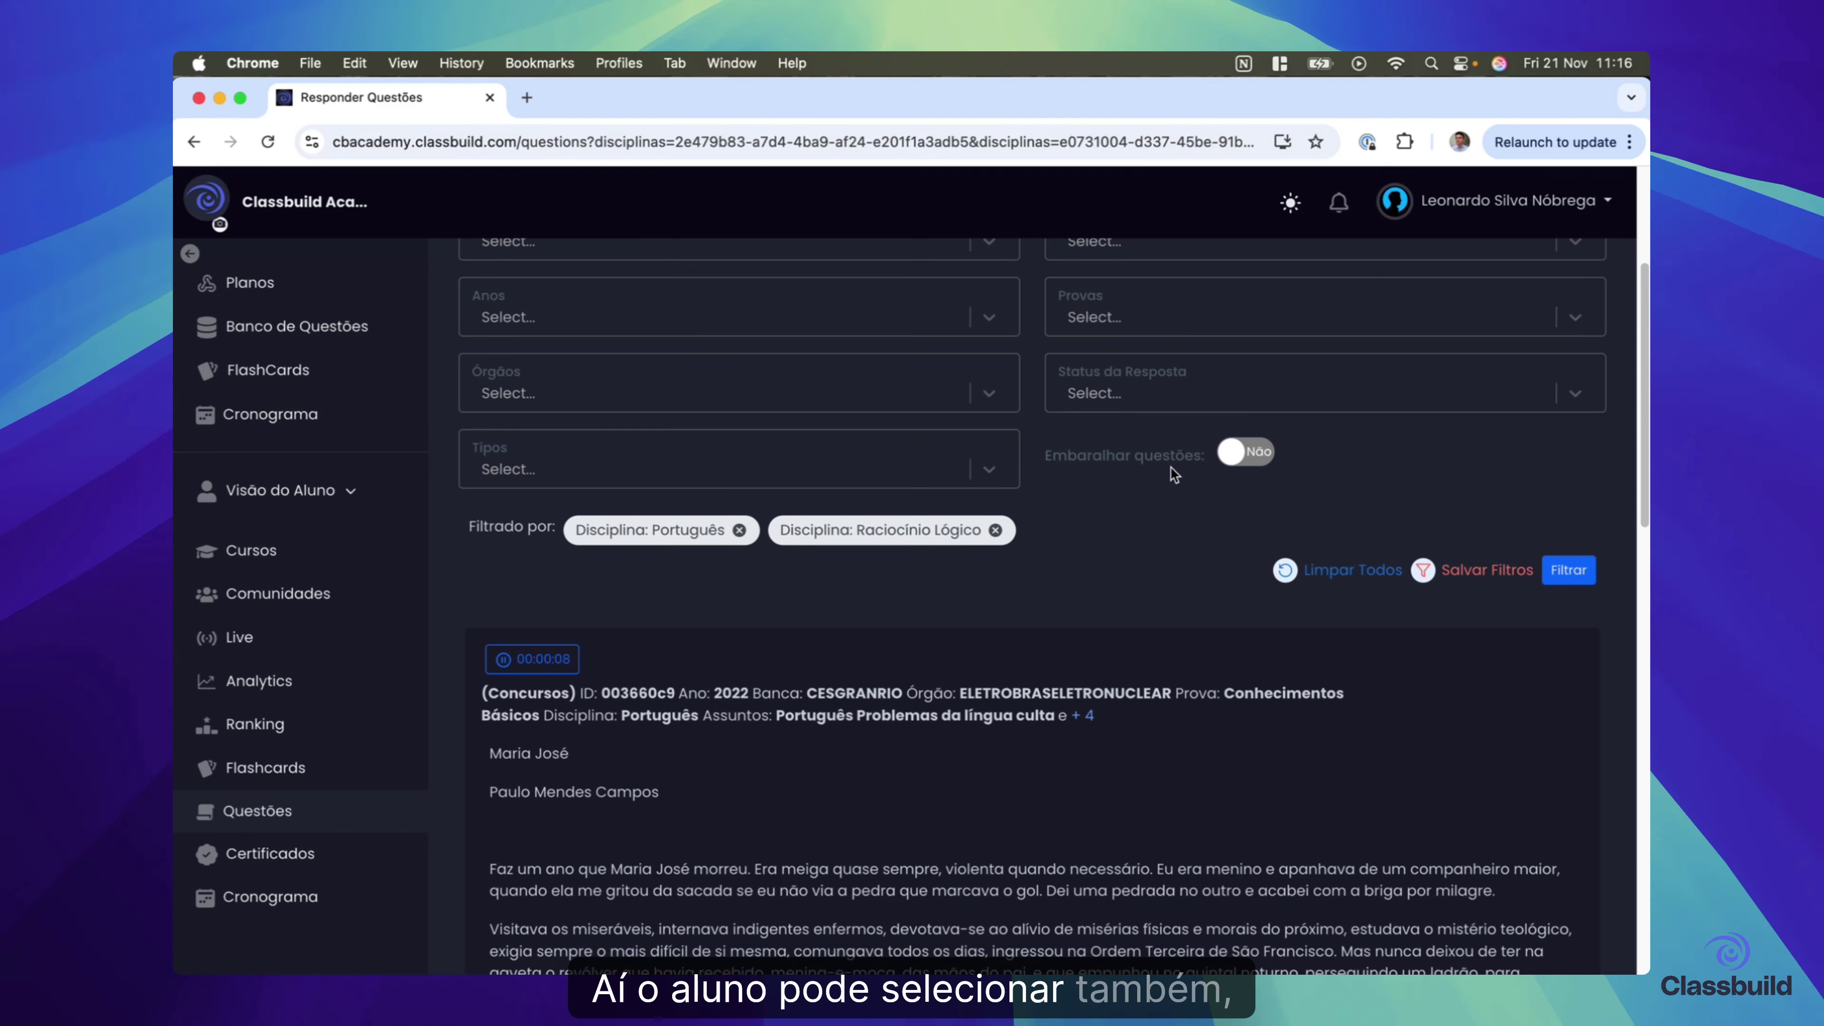
scroll(1120, 500, up, 1)
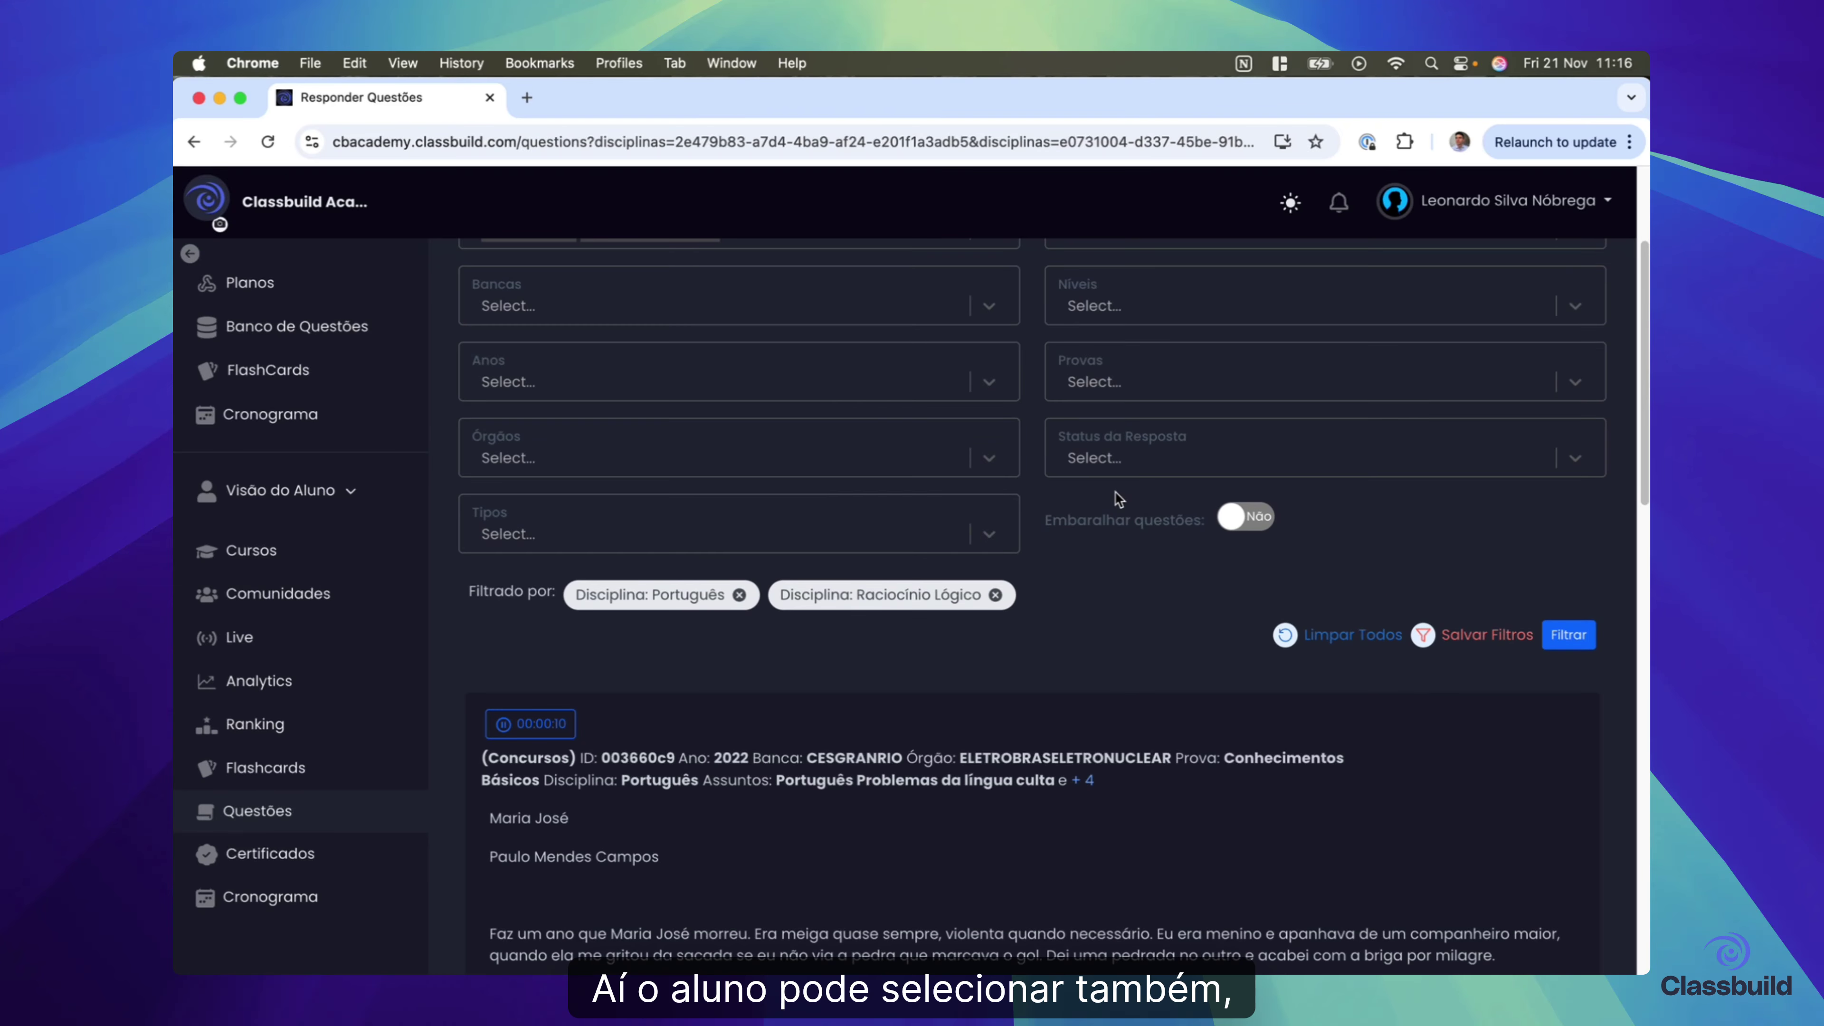
click(1244, 516)
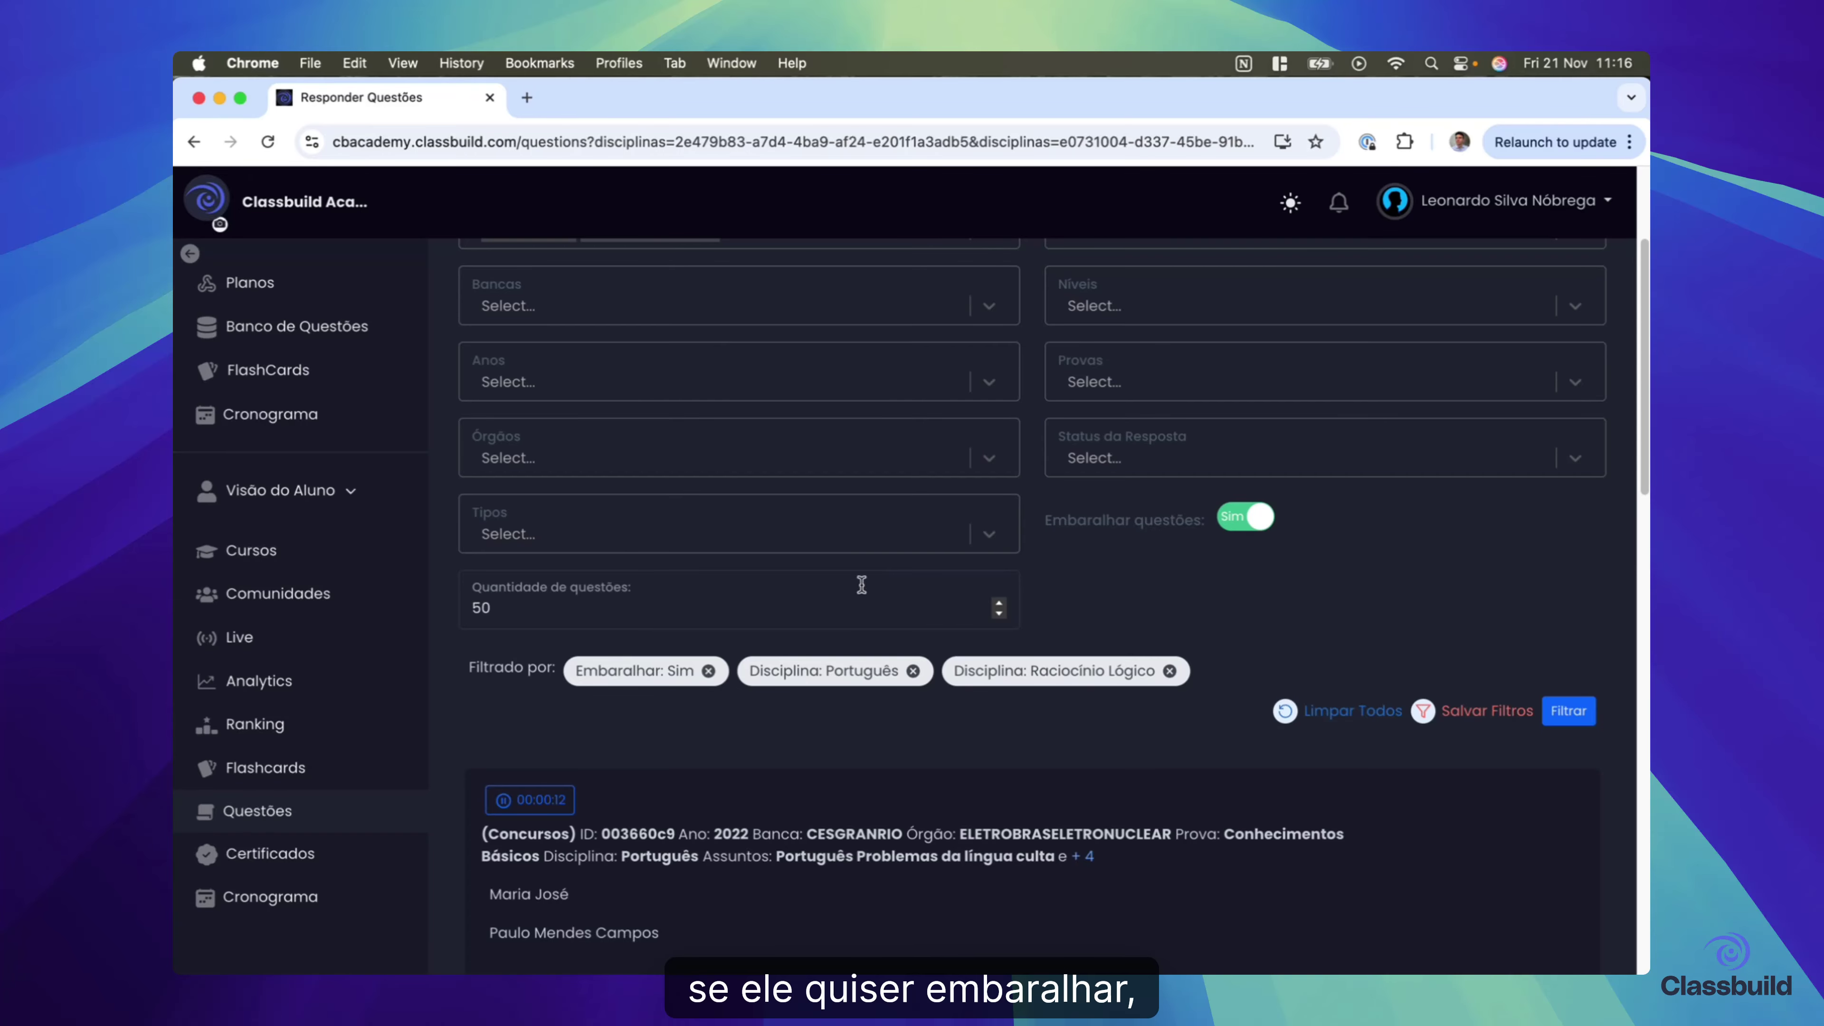
click(806, 608)
key(BackSpace)
key(BackSpace)
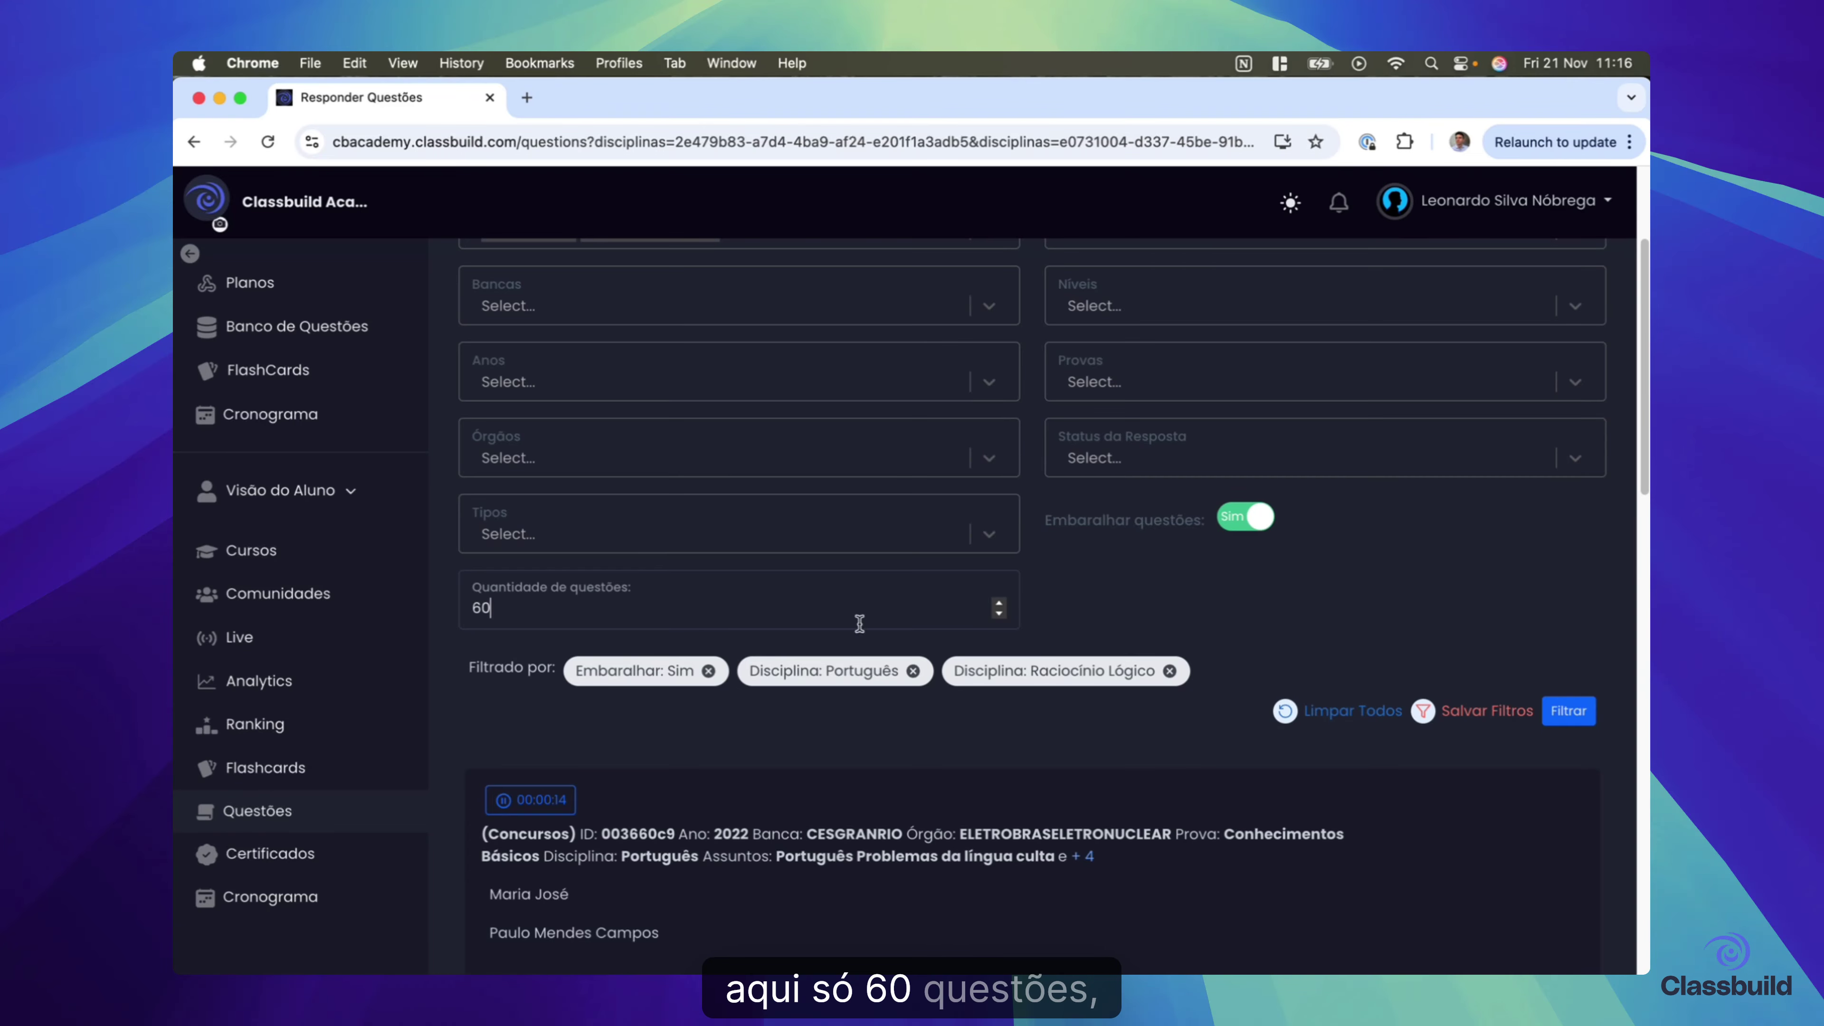
scroll(1364, 596, down, 3)
click(1587, 521)
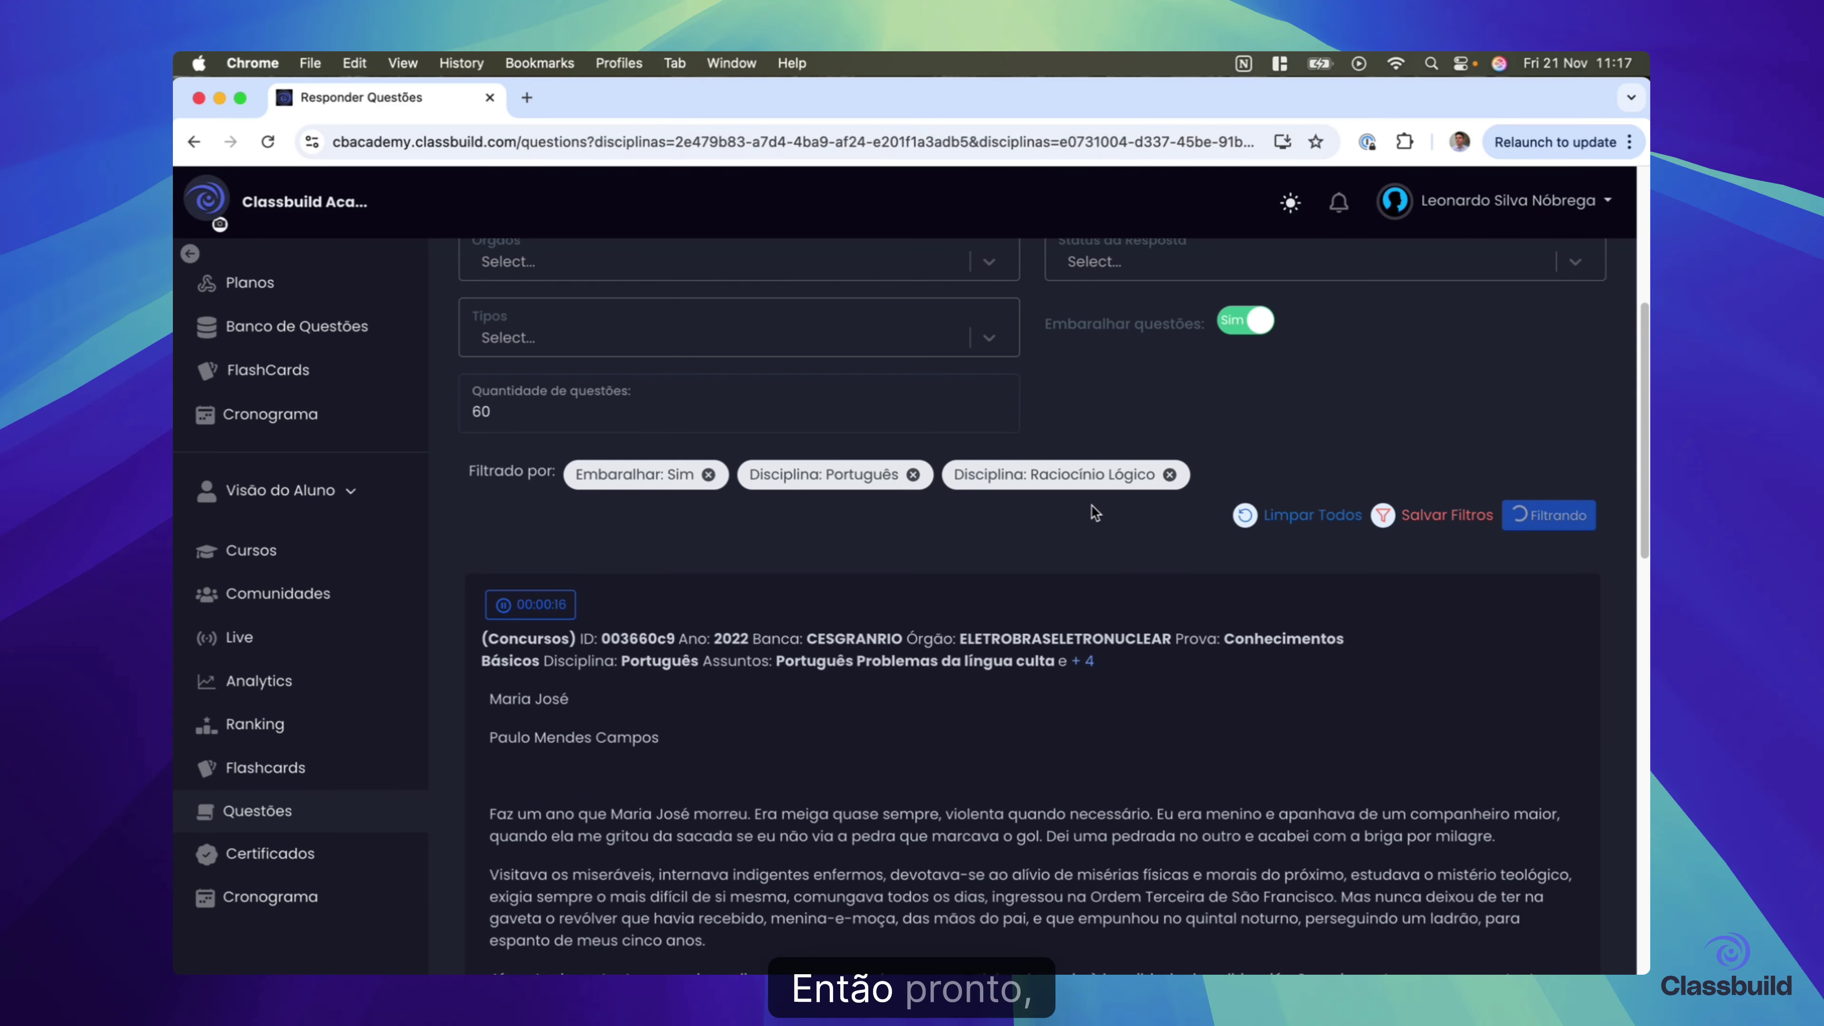
scroll(1147, 320, down, 6)
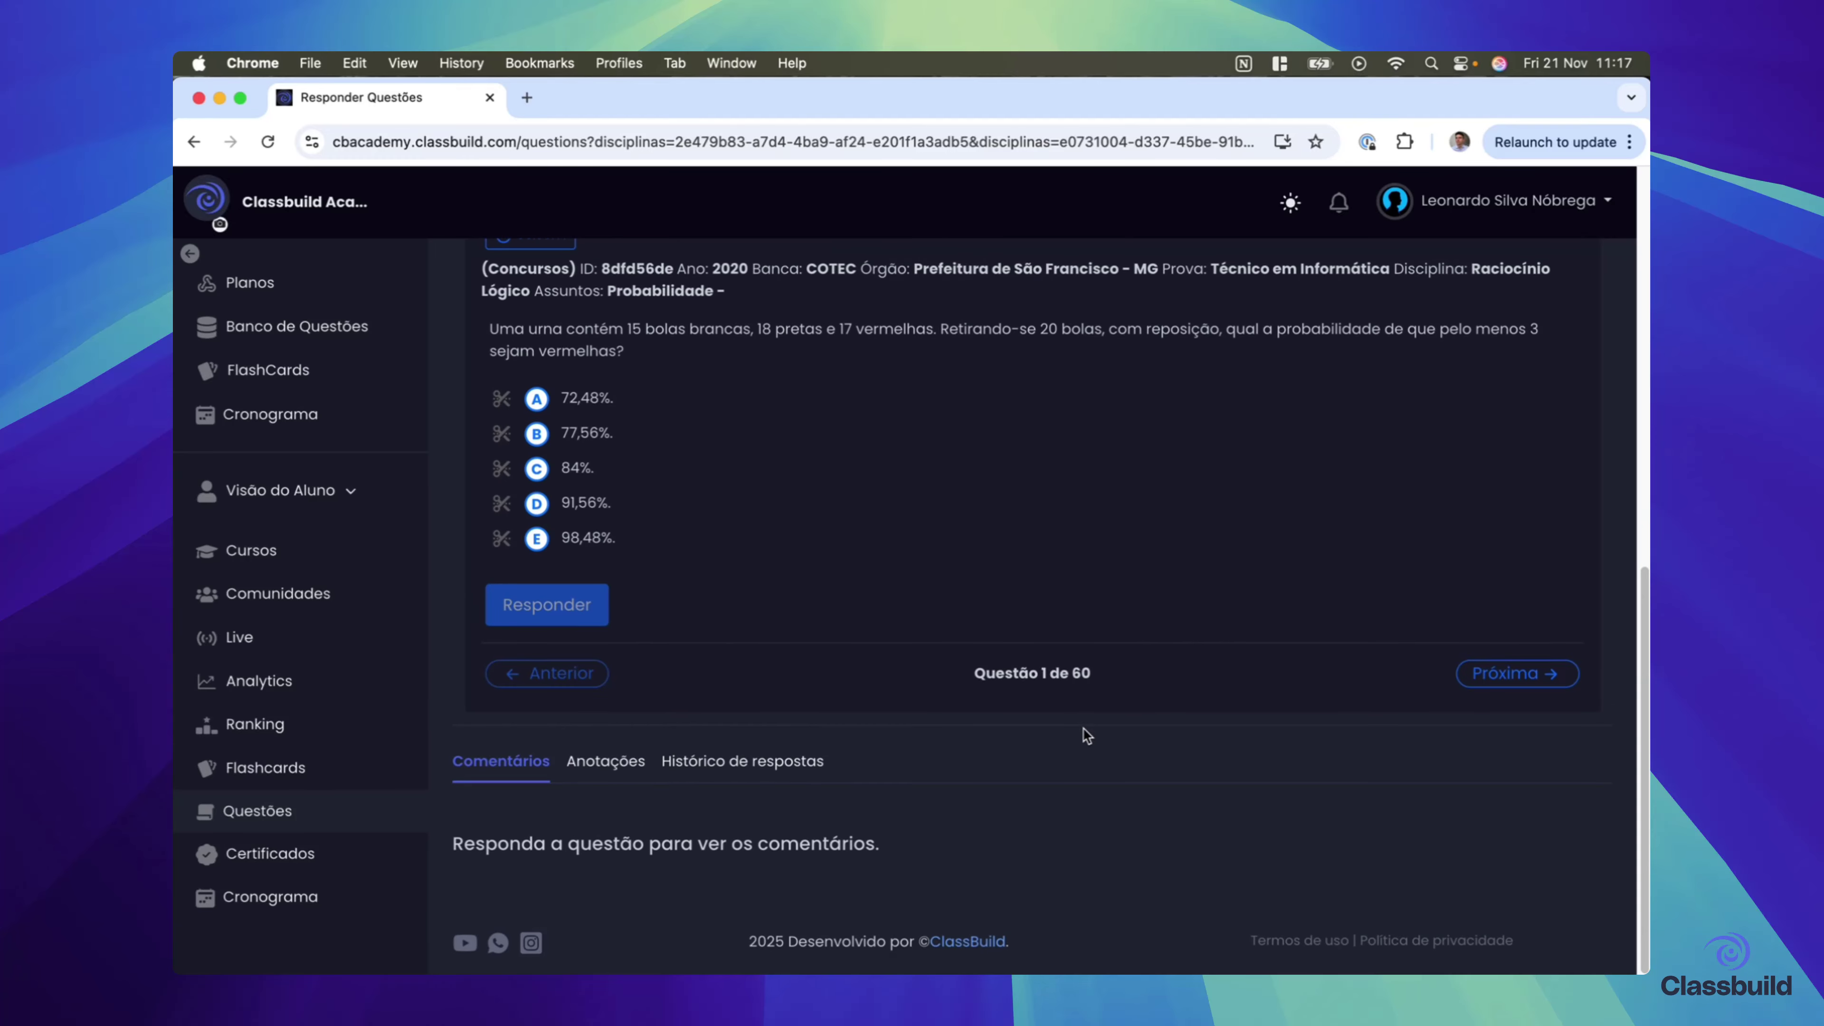
scroll(1084, 678, up, 7)
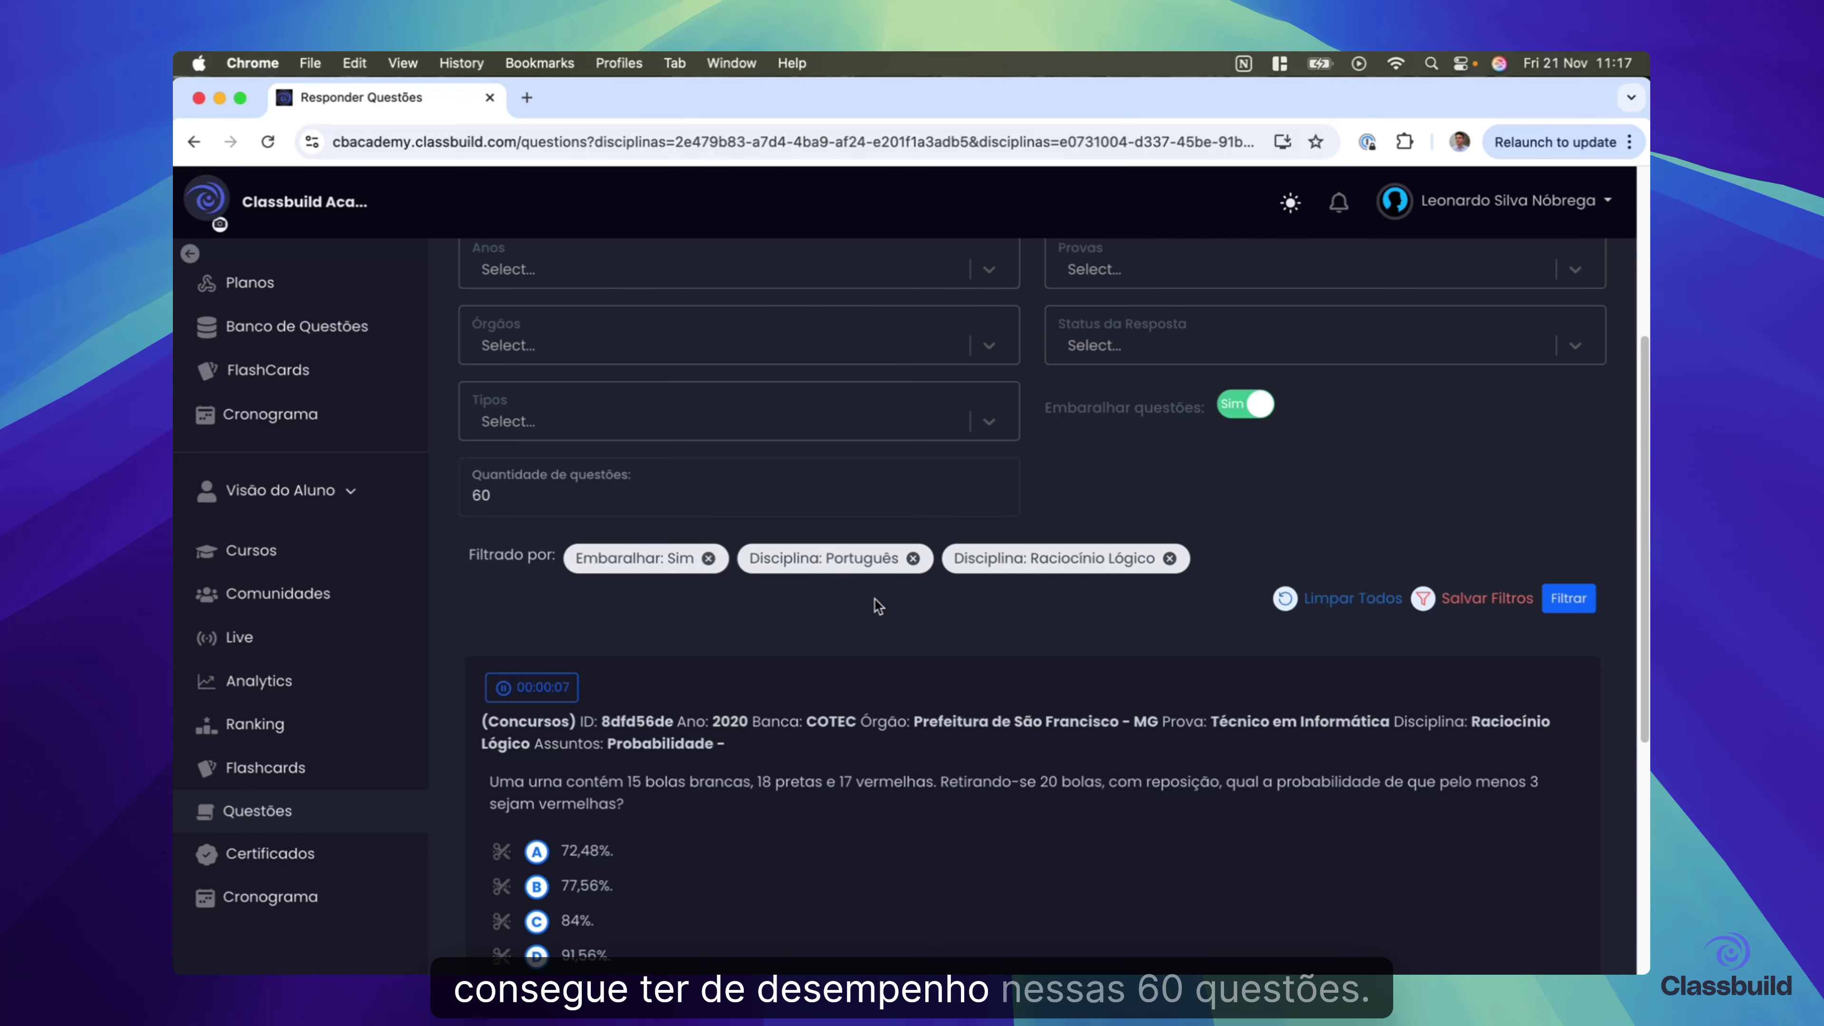
- Turn off question shuffling and set the Status da Resposta filter to Pendente
click(1260, 407)
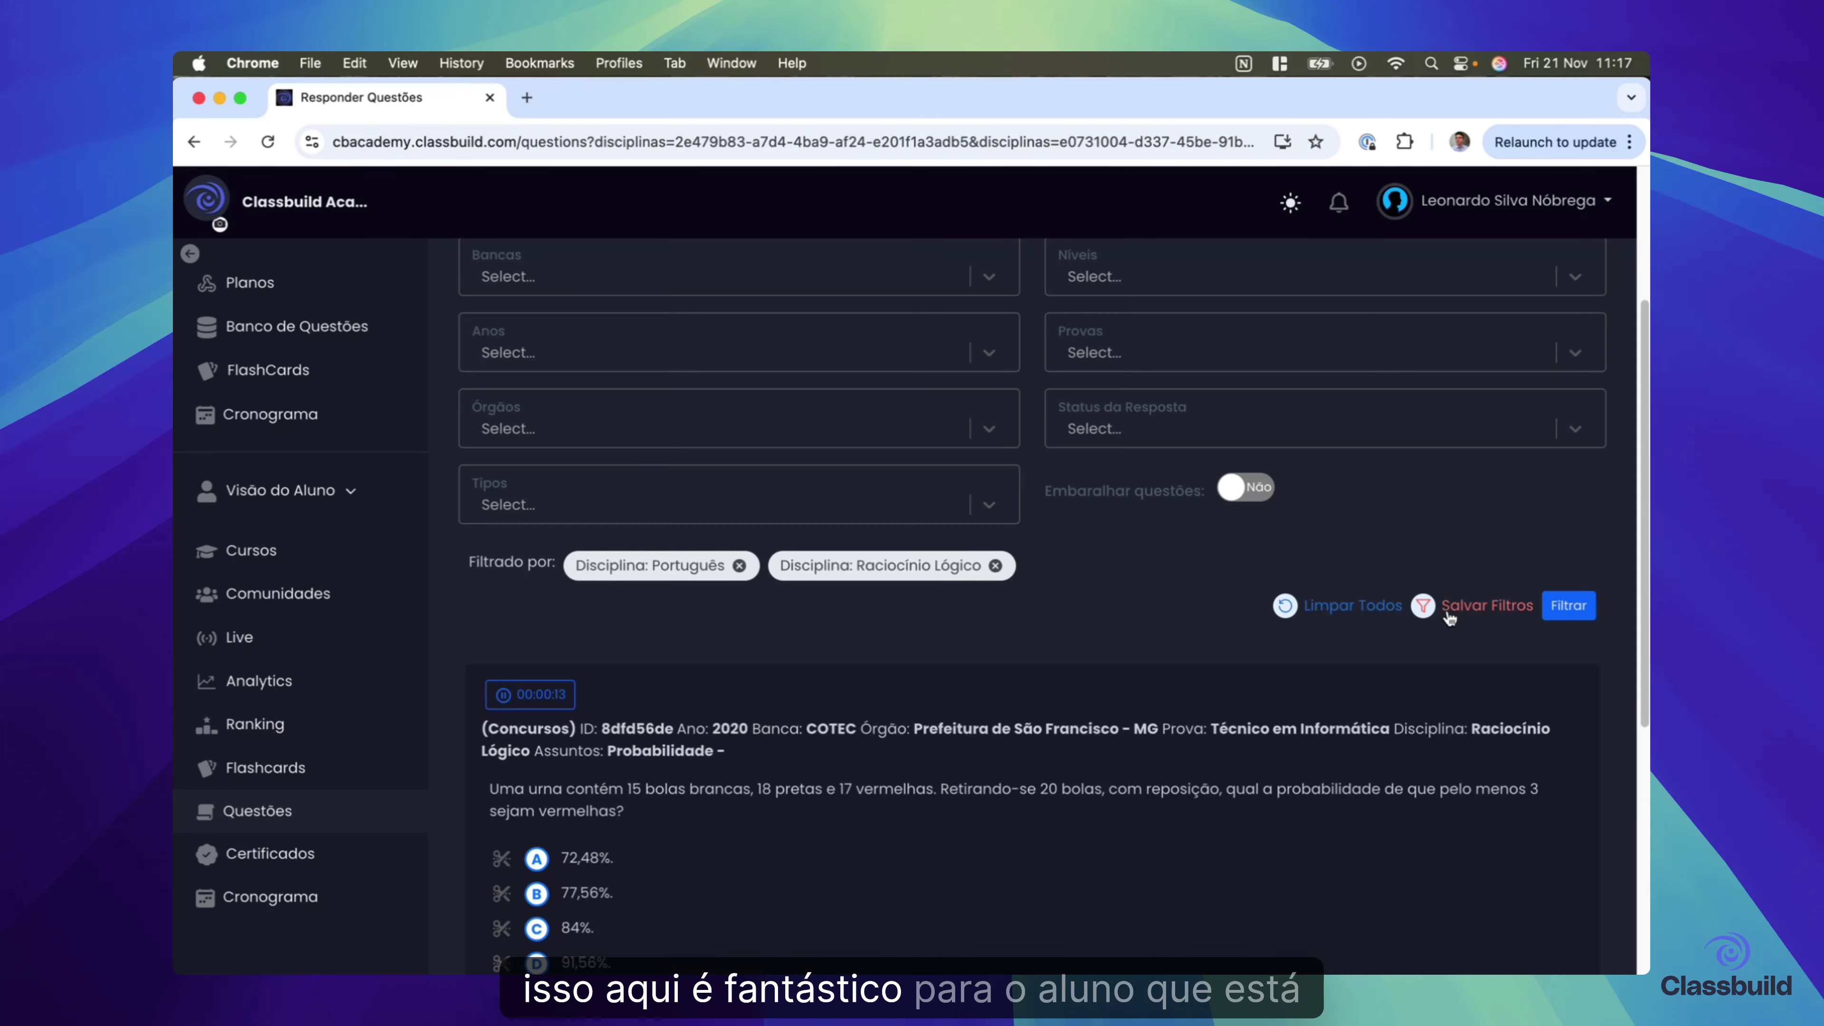
scroll(1453, 607, up, 3)
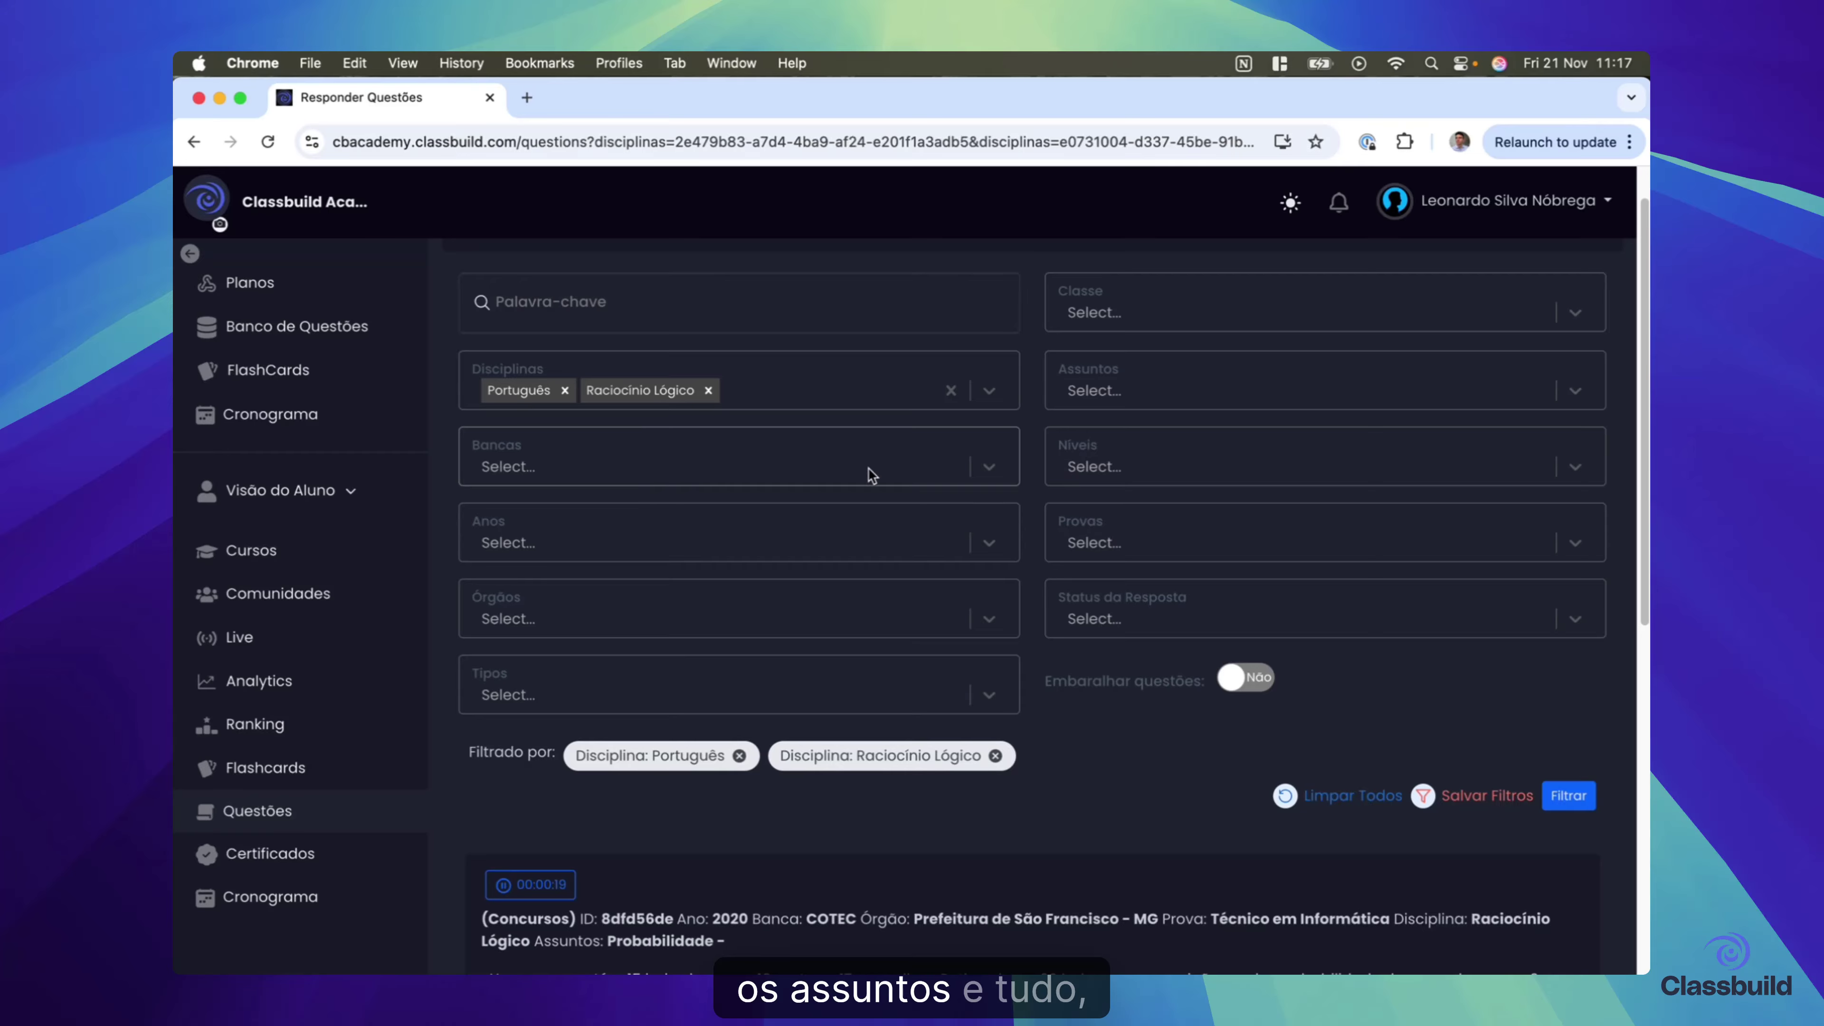
scroll(871, 474, down, 3)
click(1203, 421)
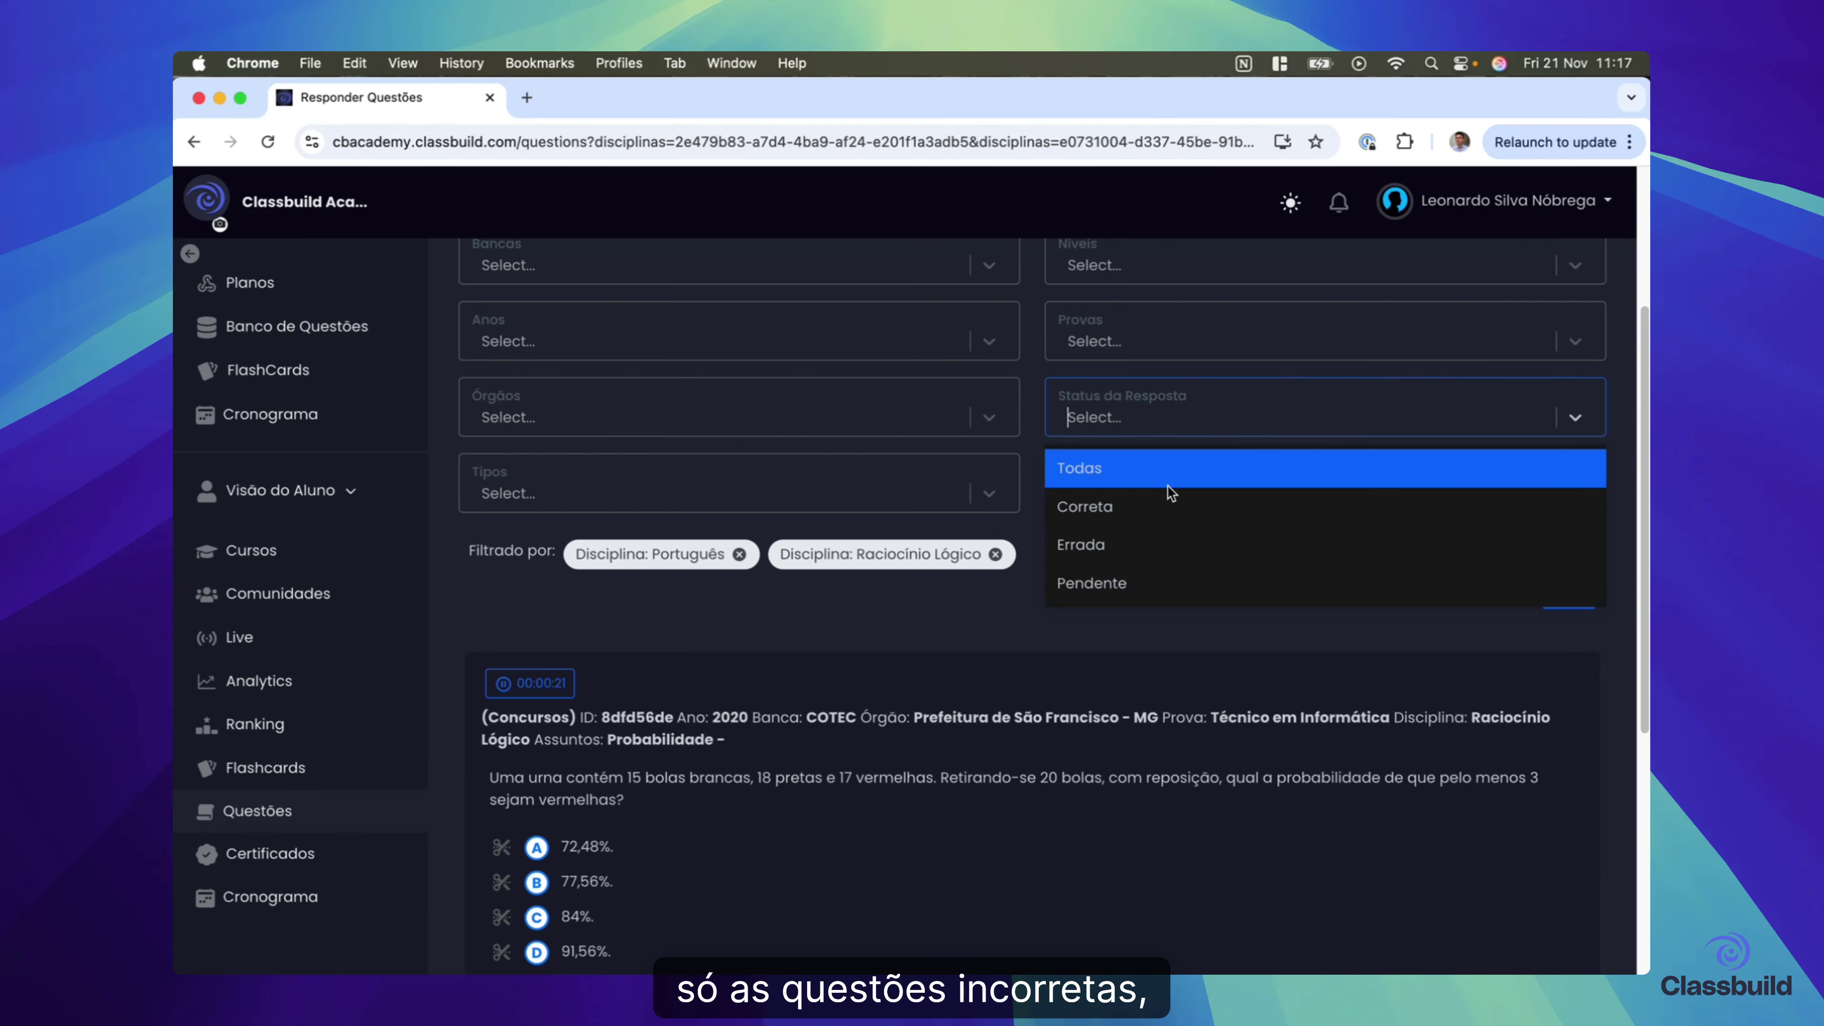
click(1129, 584)
- Save the current question filters under the name Portugues + RL and check the list of saved filters
click(1472, 595)
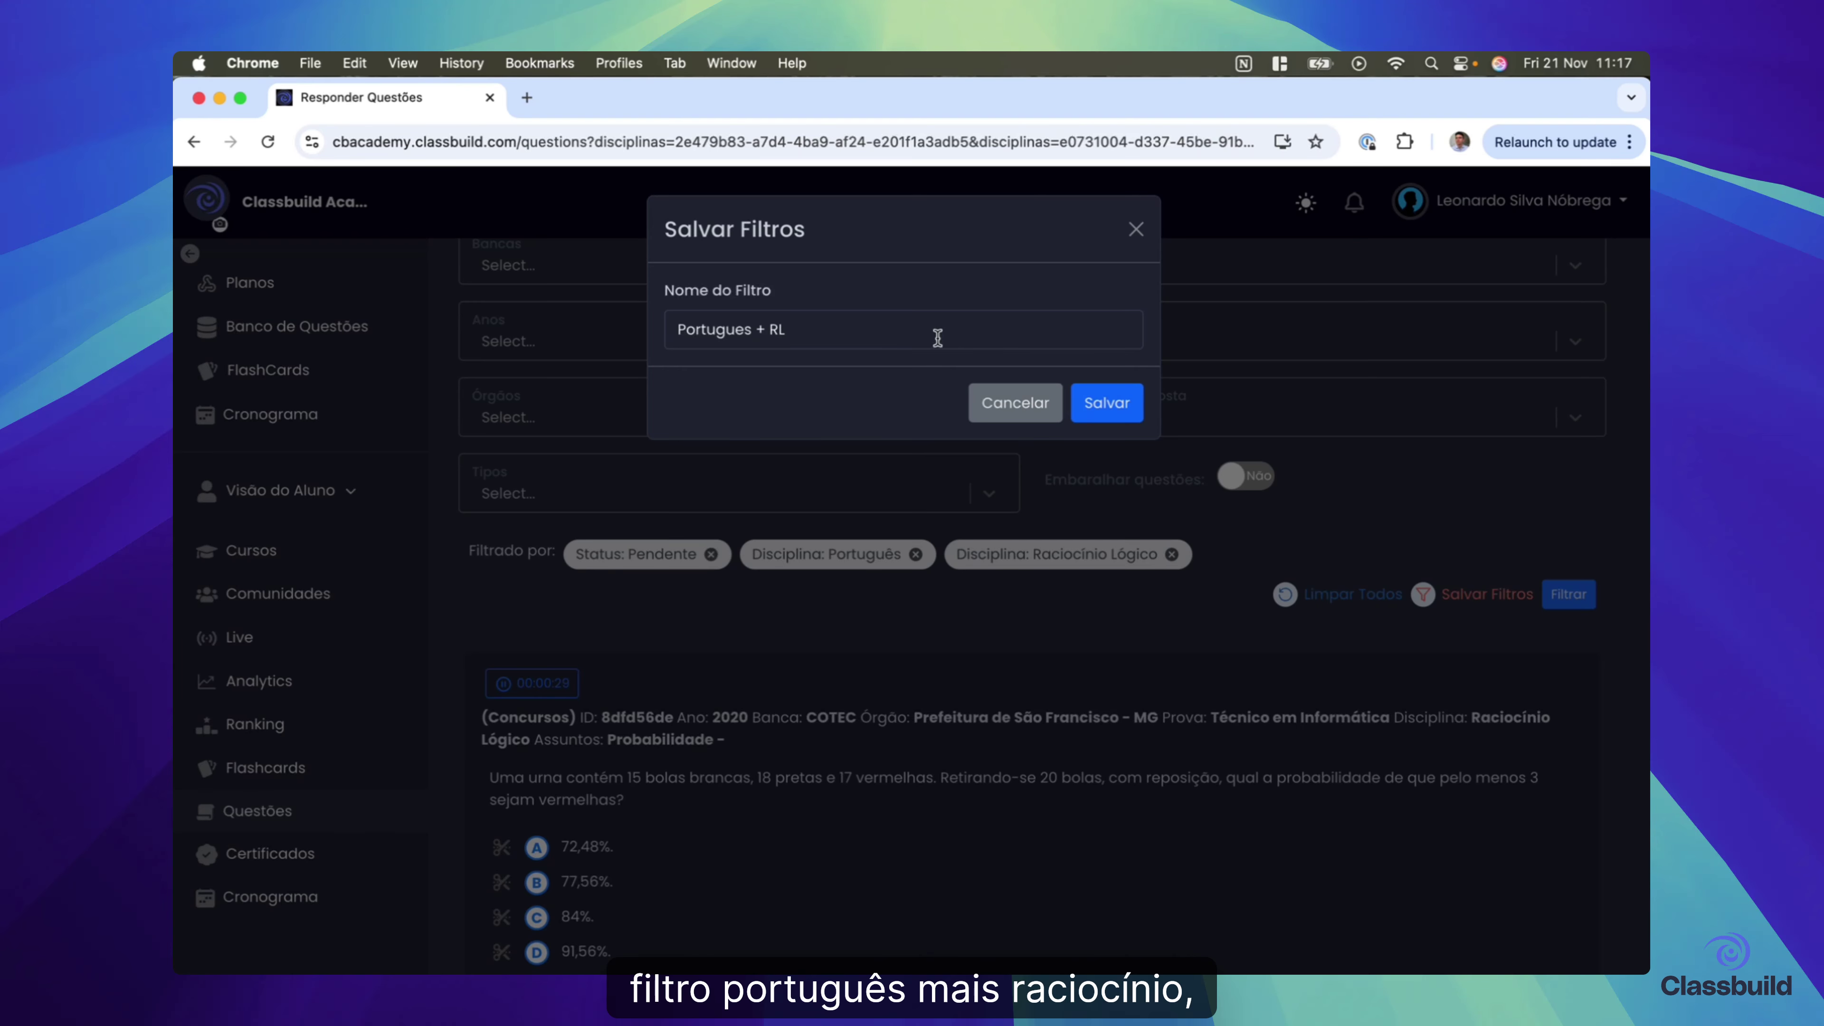
click(1134, 401)
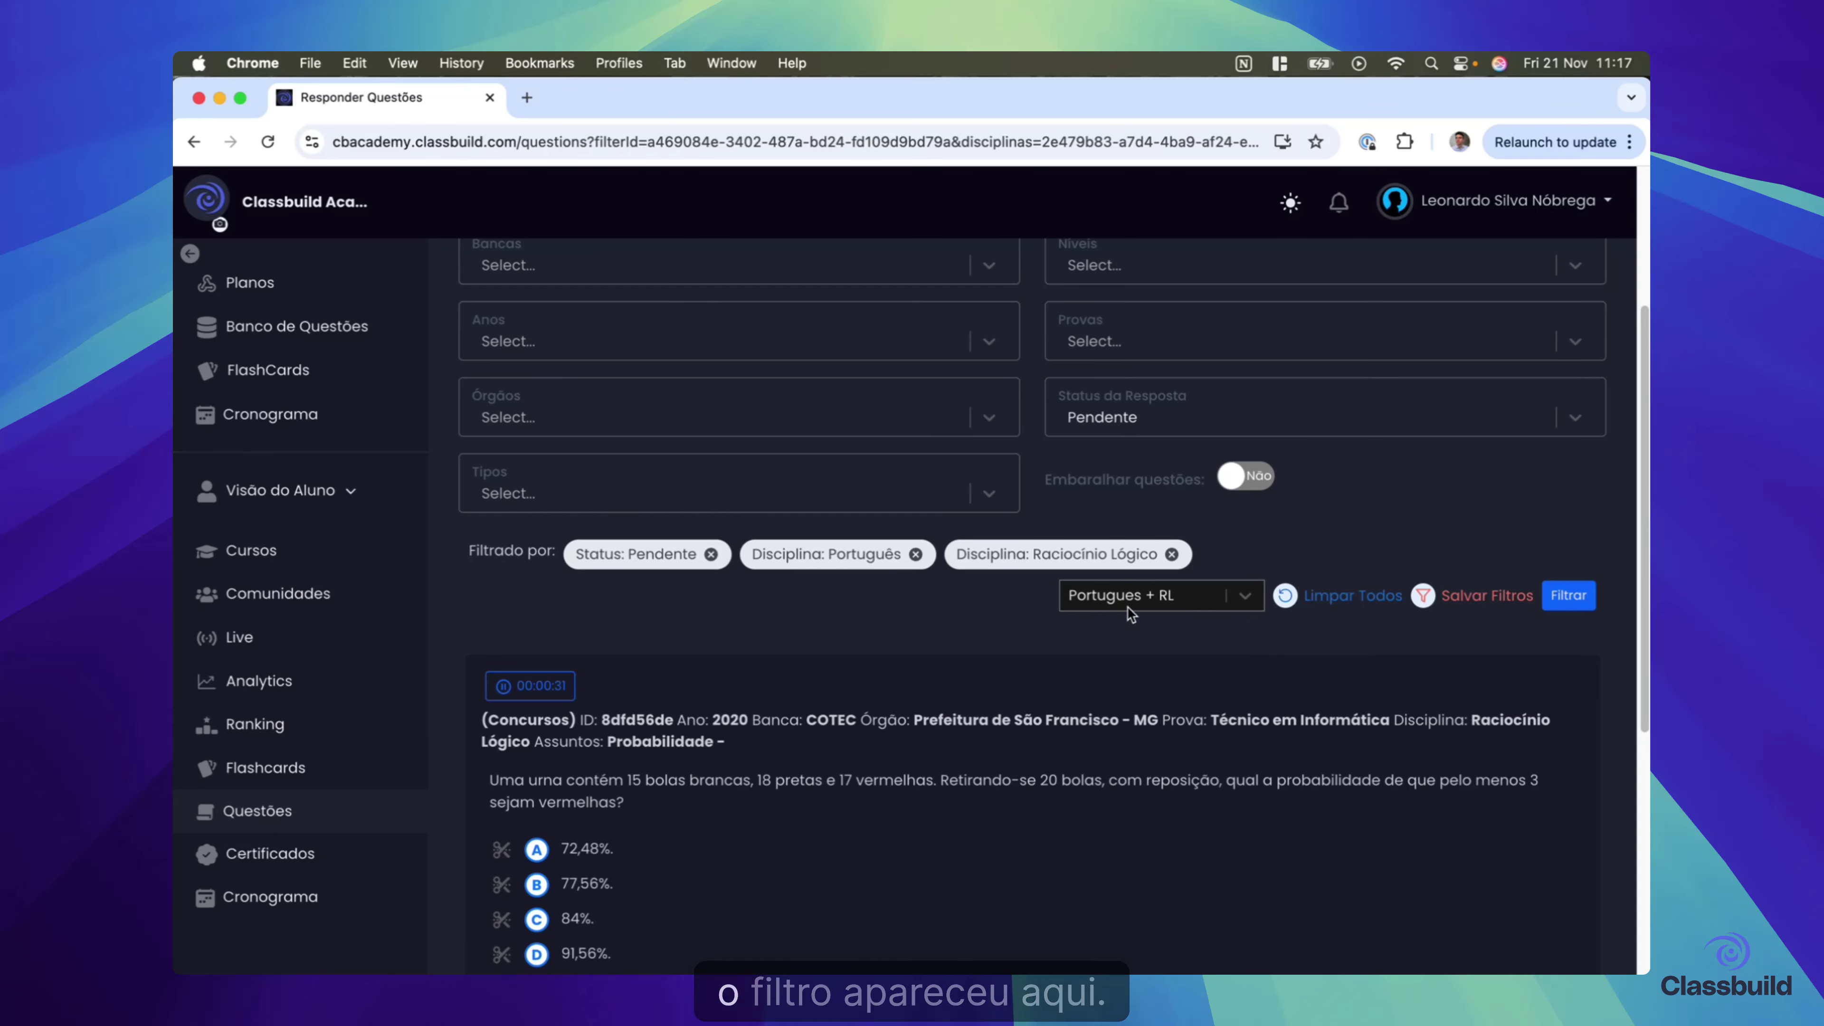
click(1128, 605)
click(1014, 648)
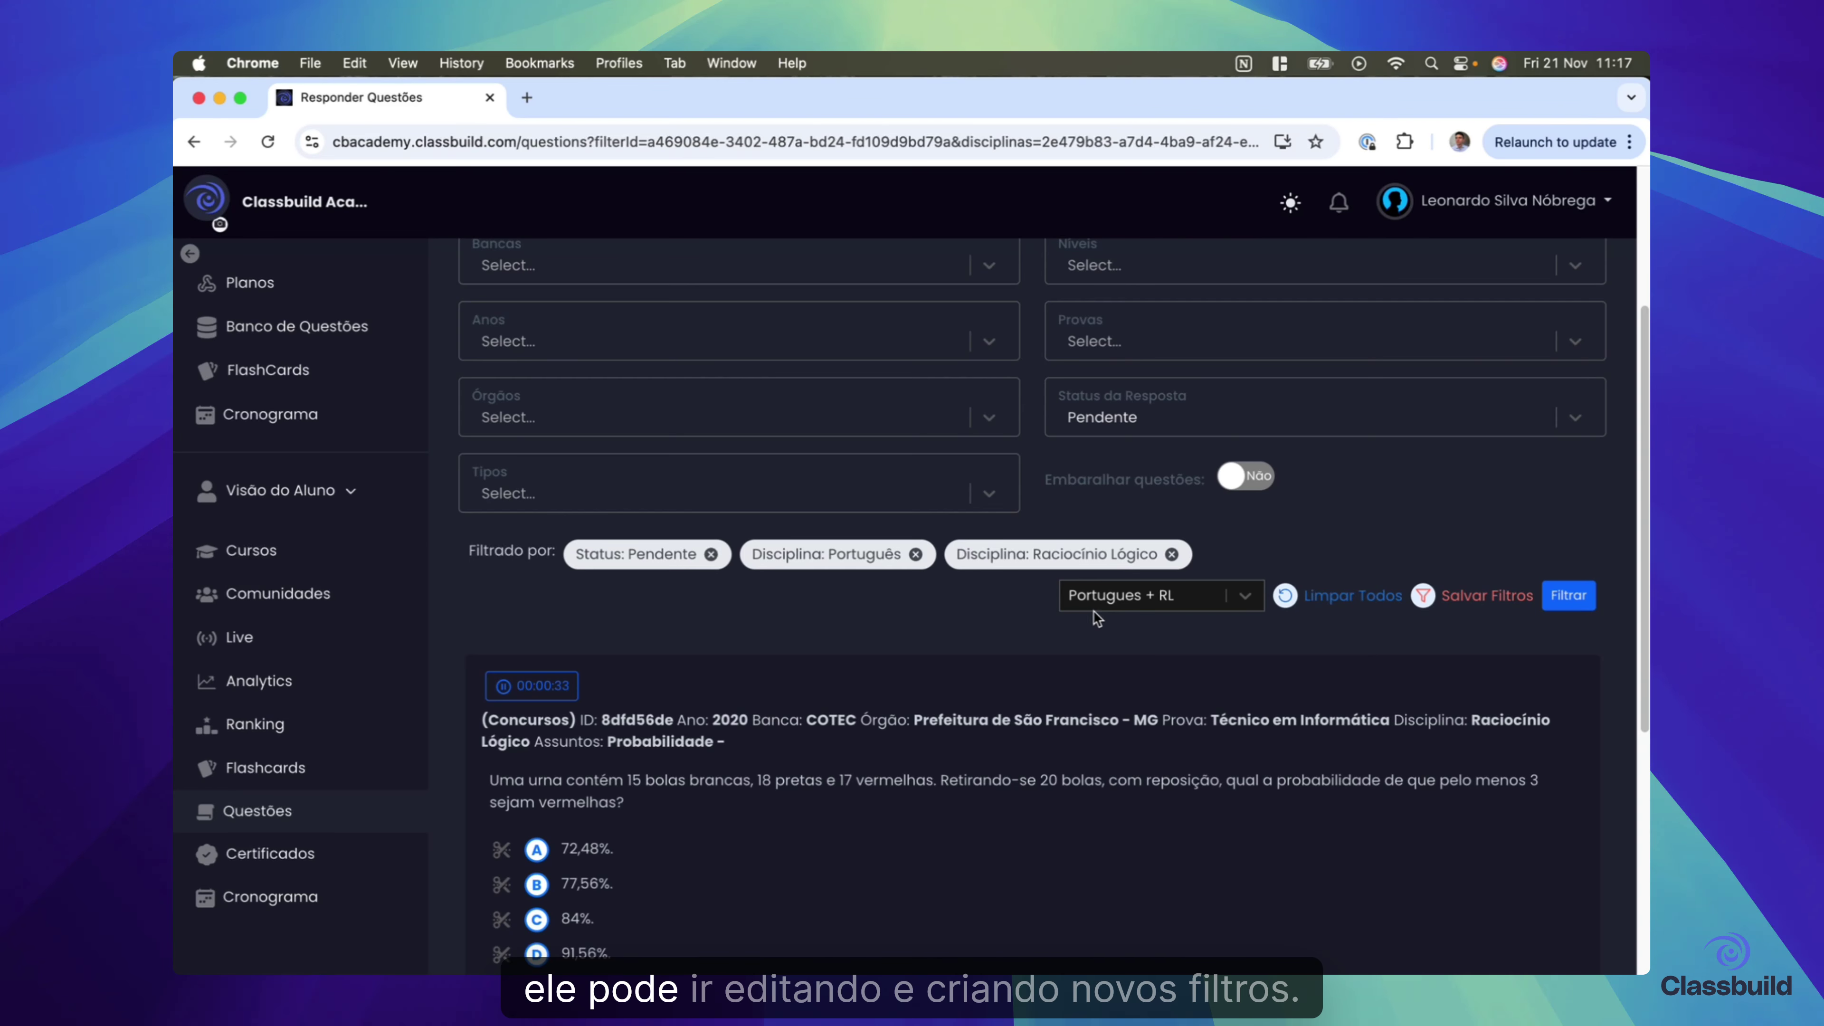
- Change the Status da Resposta filter to Correta, keeping the Português and Raciocínio Lógico subjects
scroll(1077, 503, up, 2)
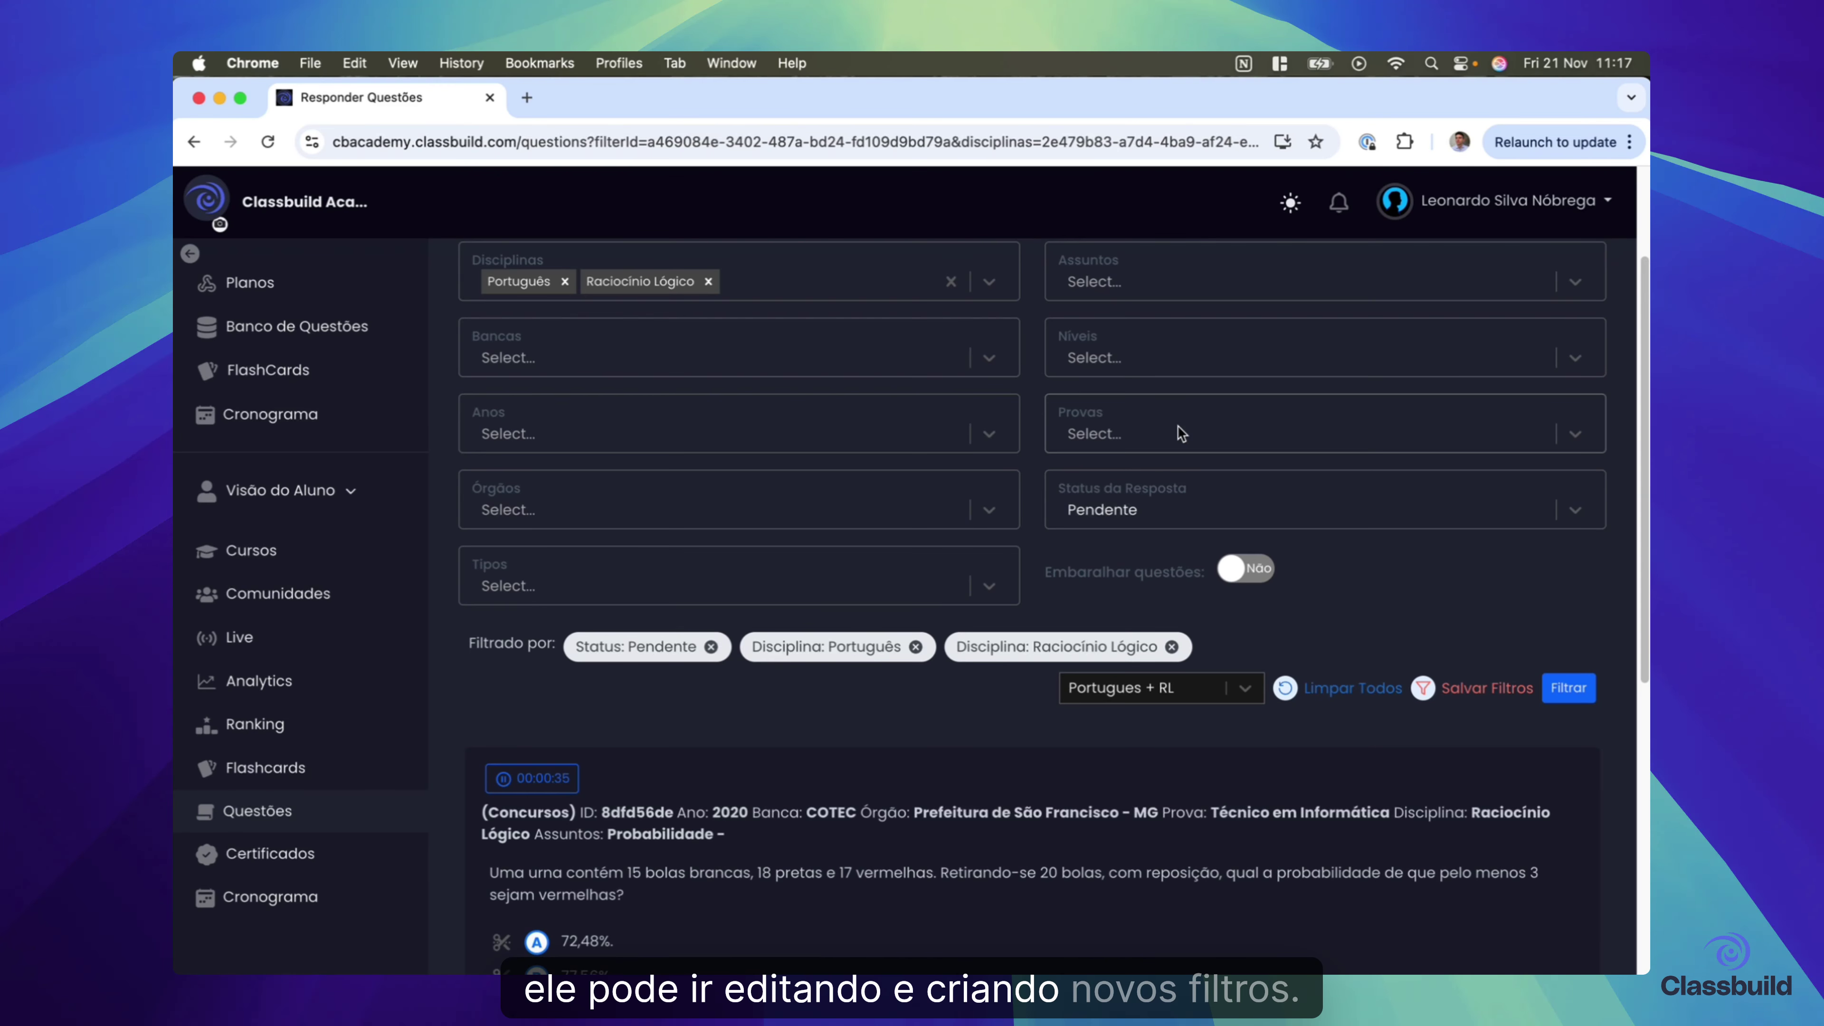
click(1165, 496)
scroll(1321, 595, down, 2)
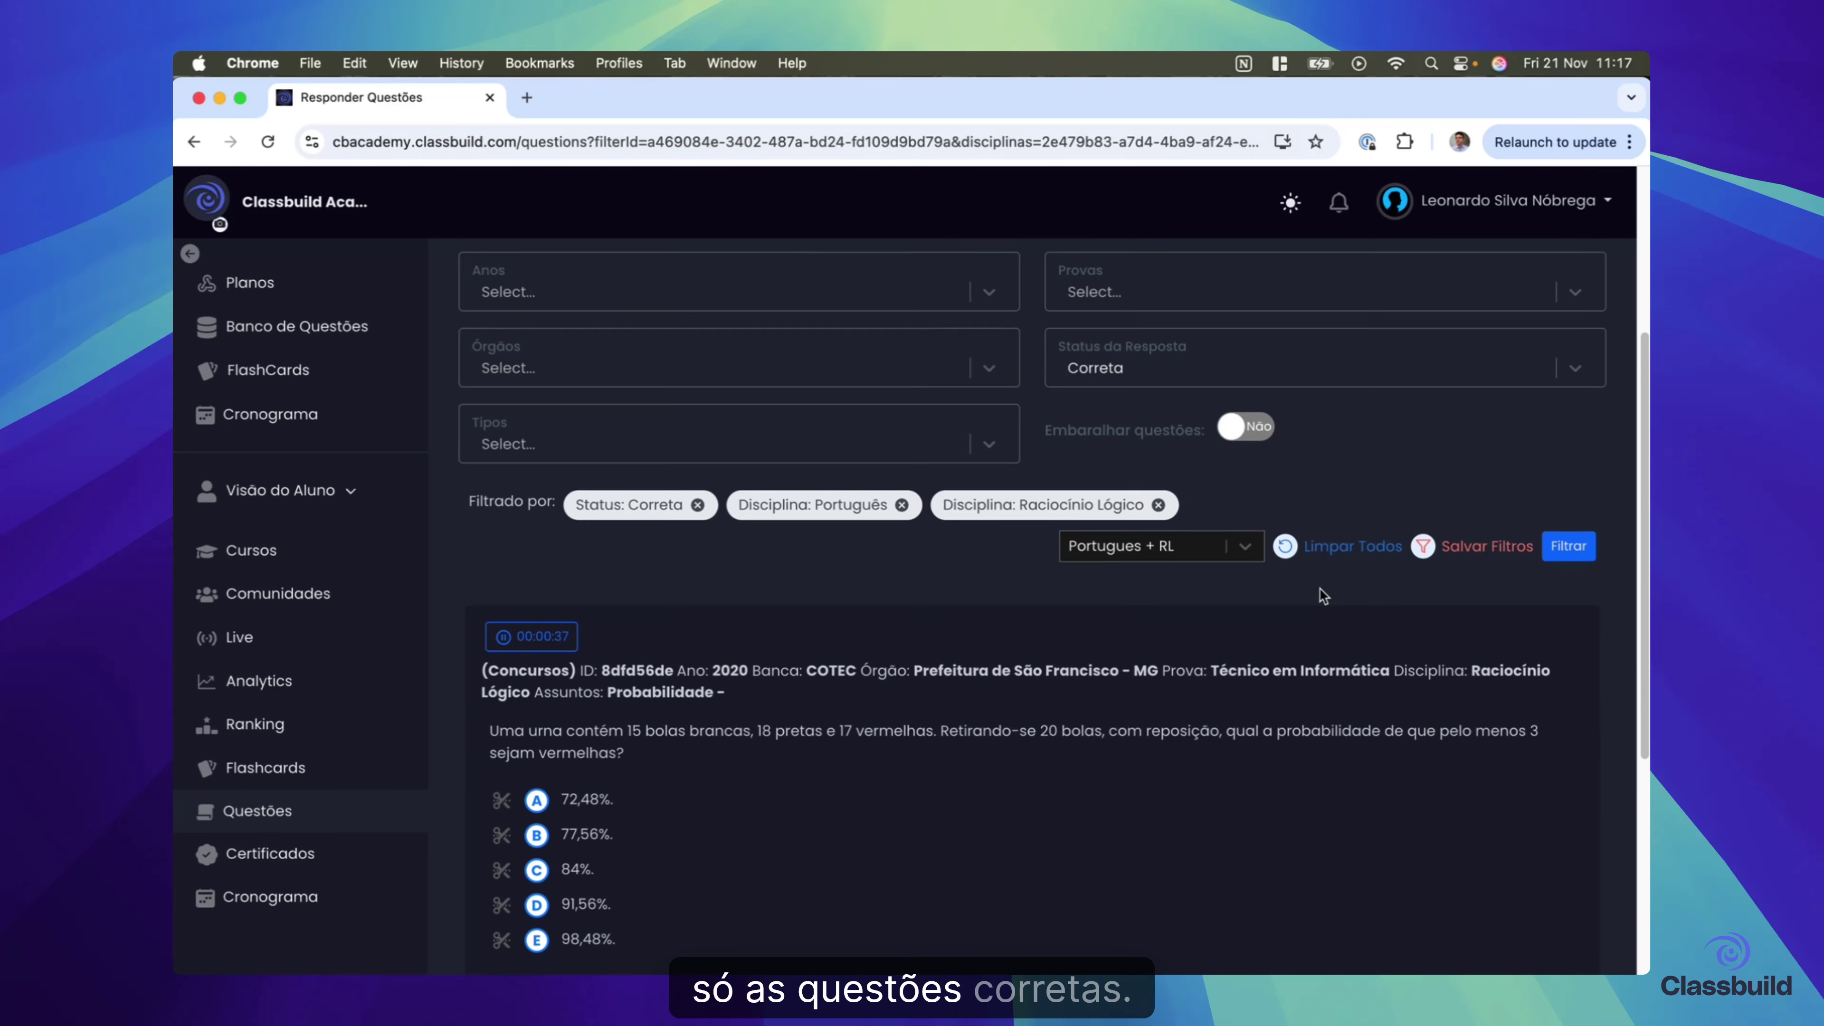
click(1462, 549)
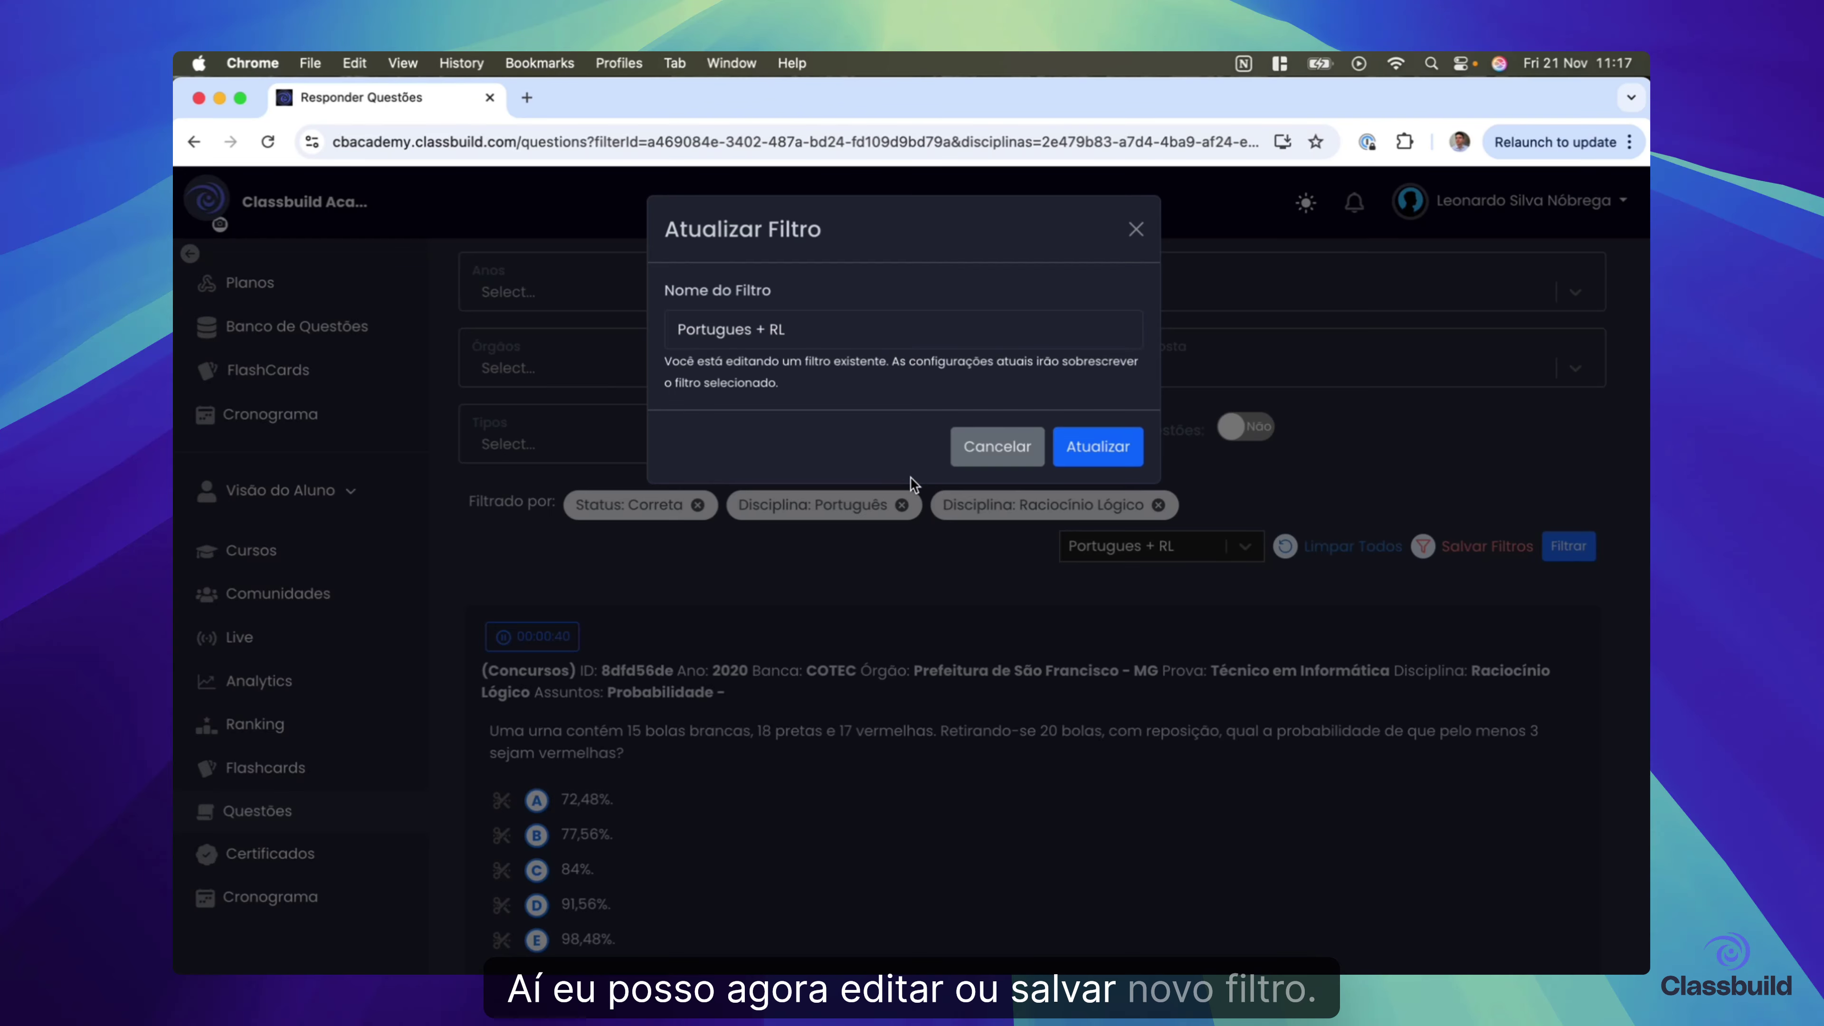
click(979, 447)
click(1138, 556)
click(1142, 592)
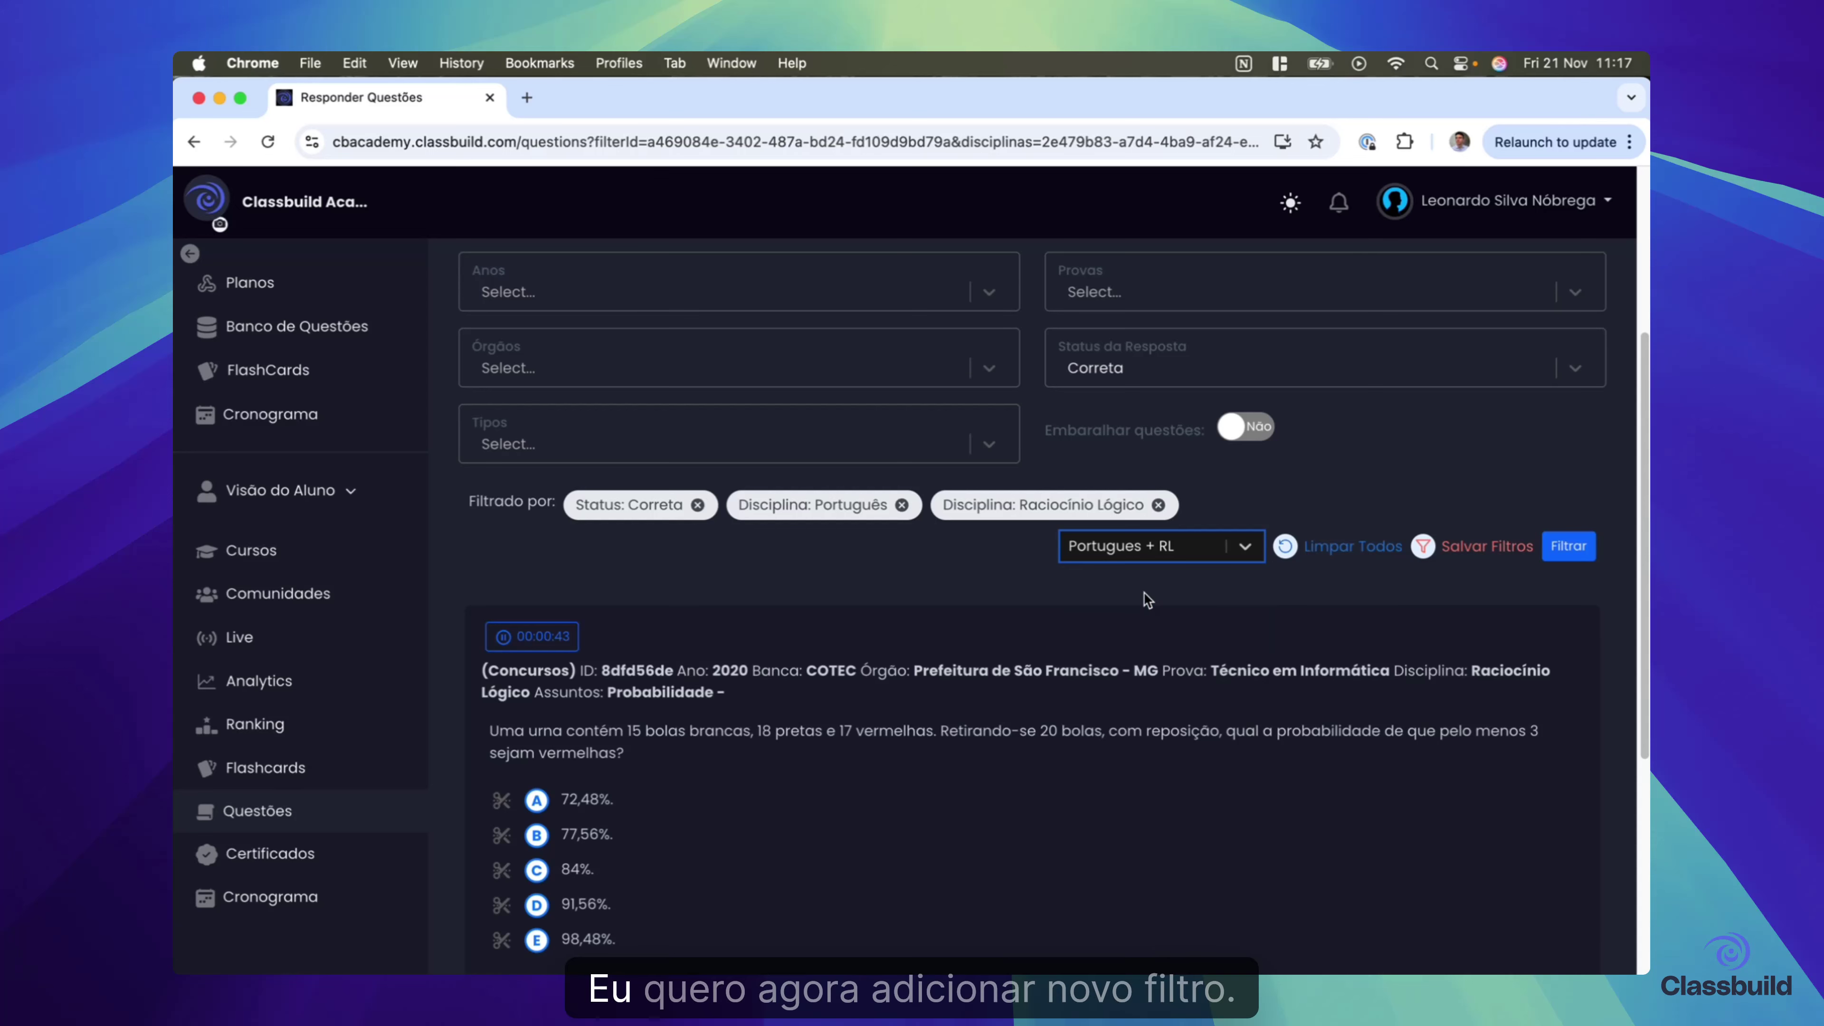
click(1170, 552)
click(984, 568)
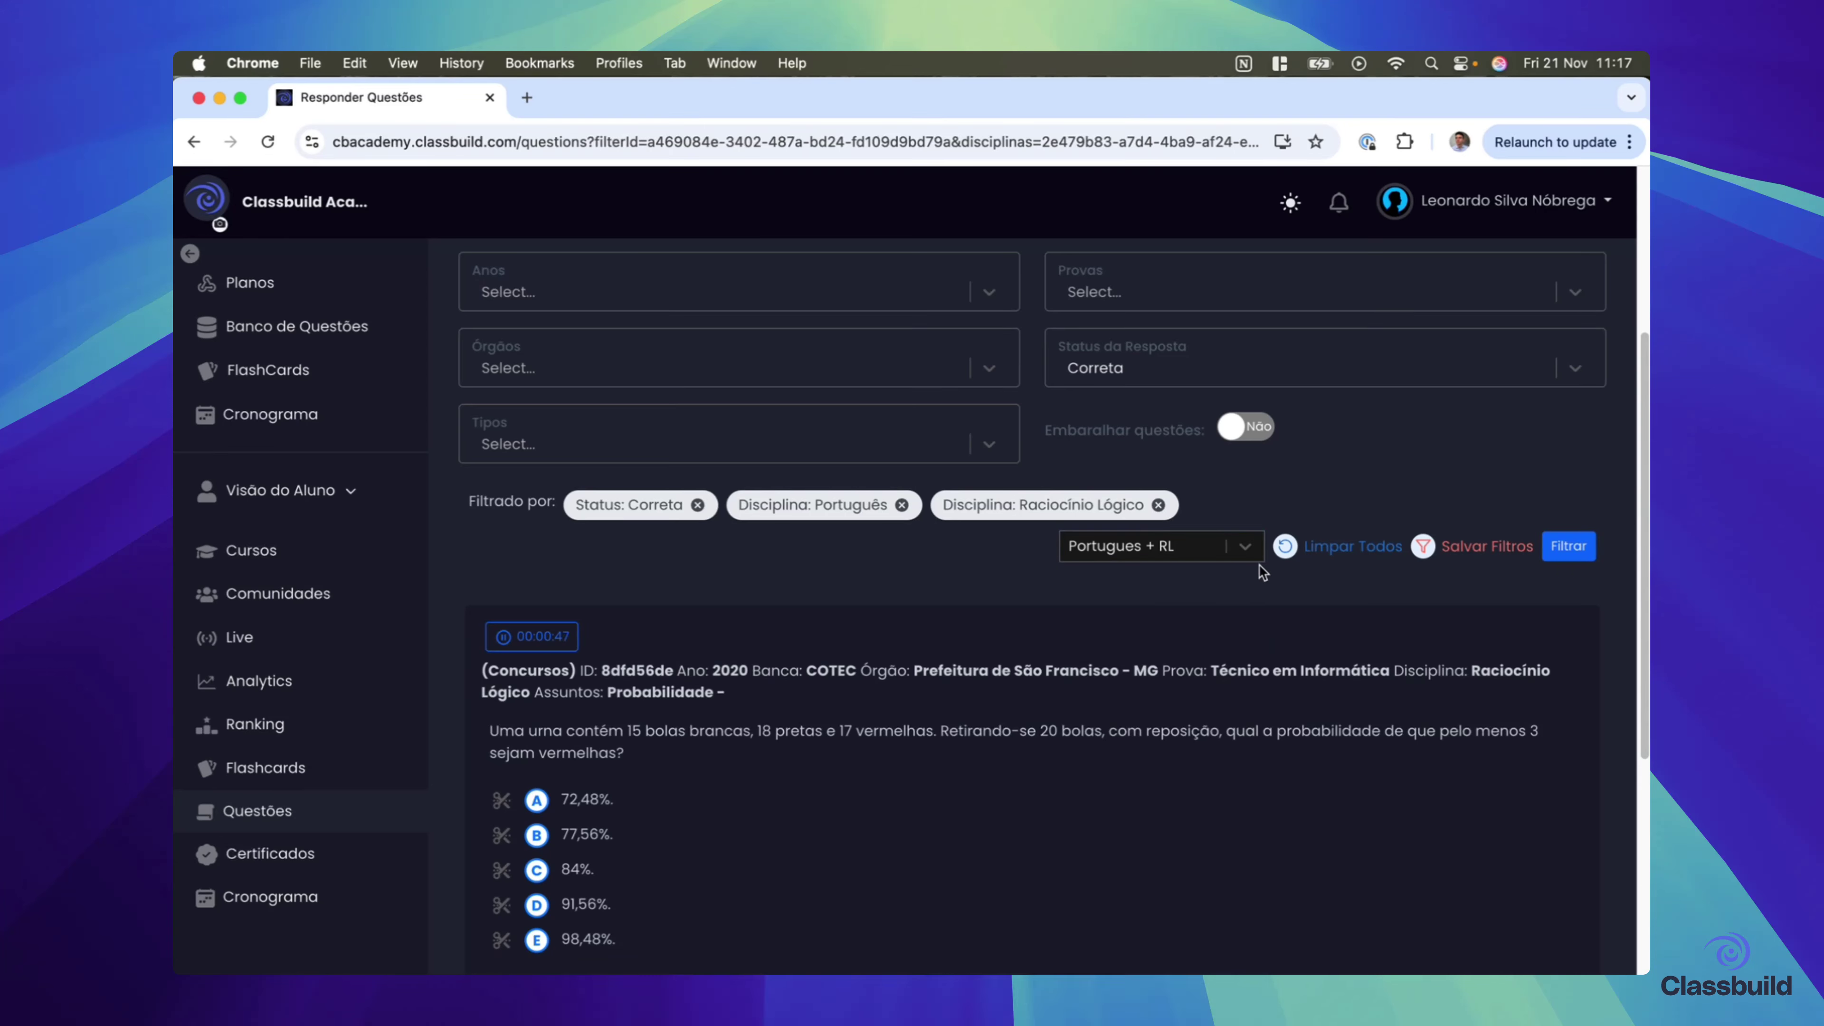
- Apply the Correta filter to the questions and overwrite the saved filter Portugues + RL with the current settings
click(1567, 547)
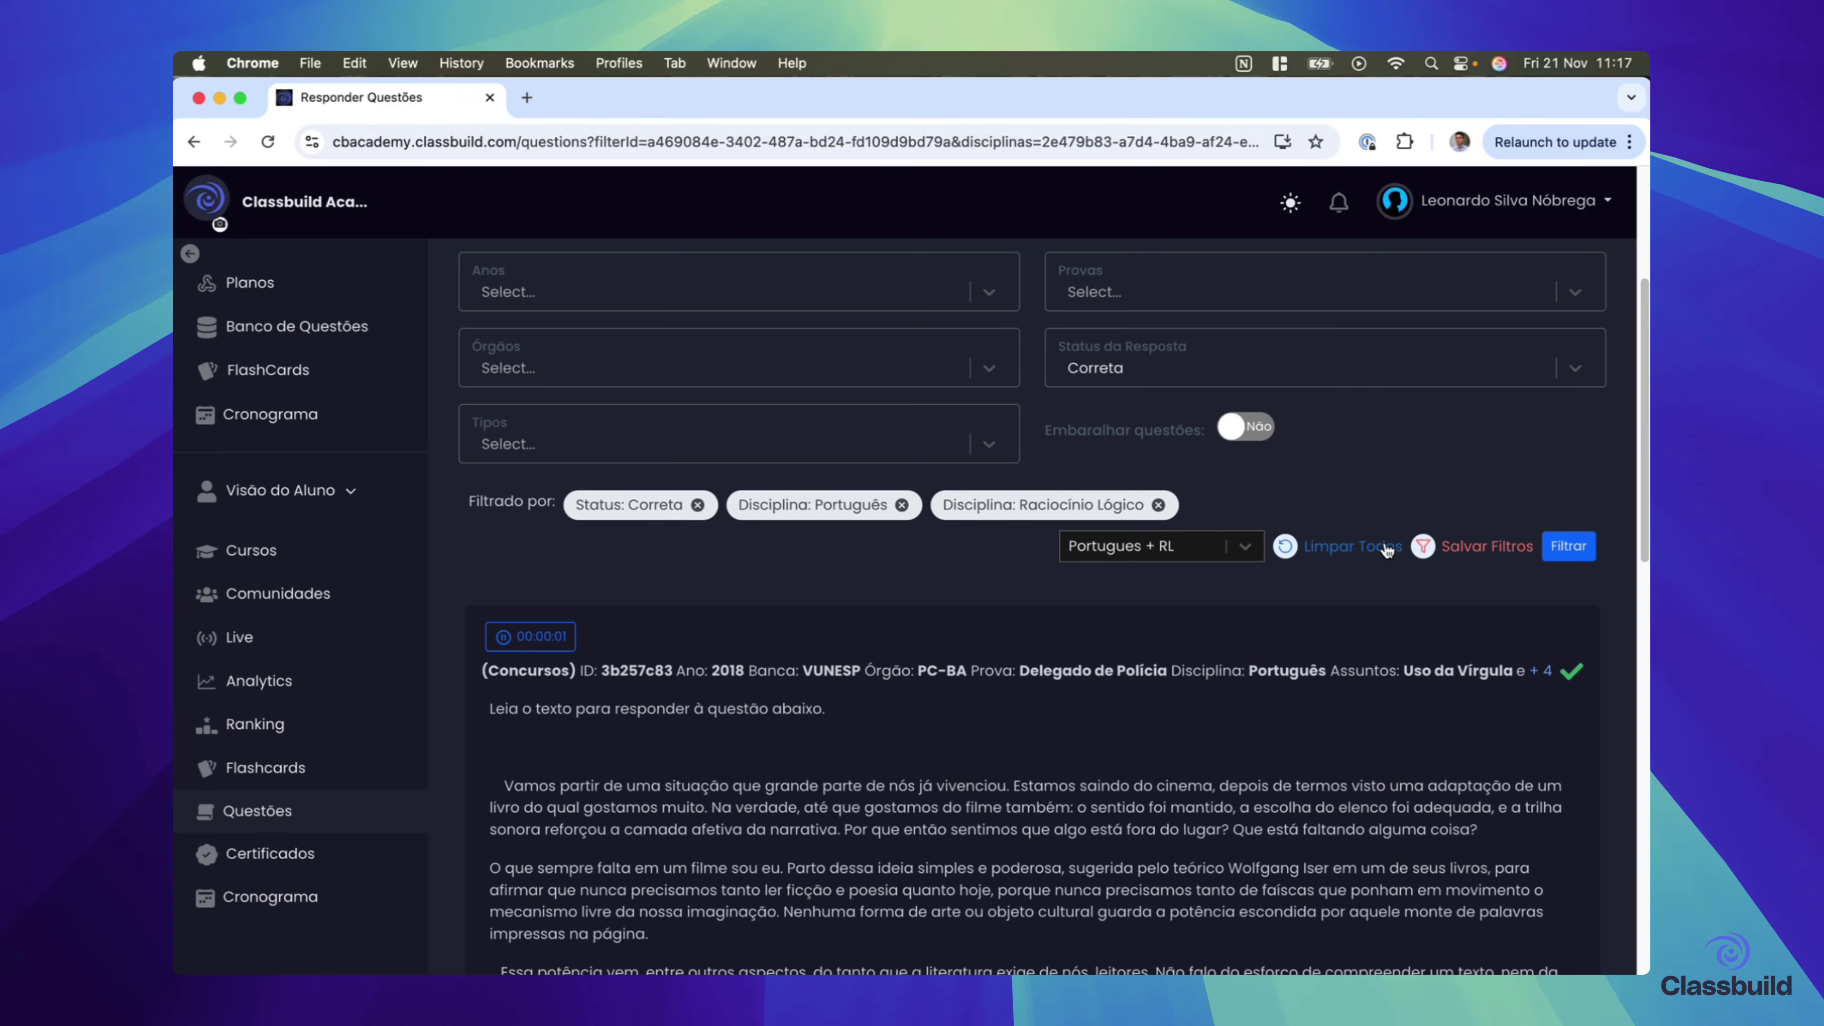
click(1453, 549)
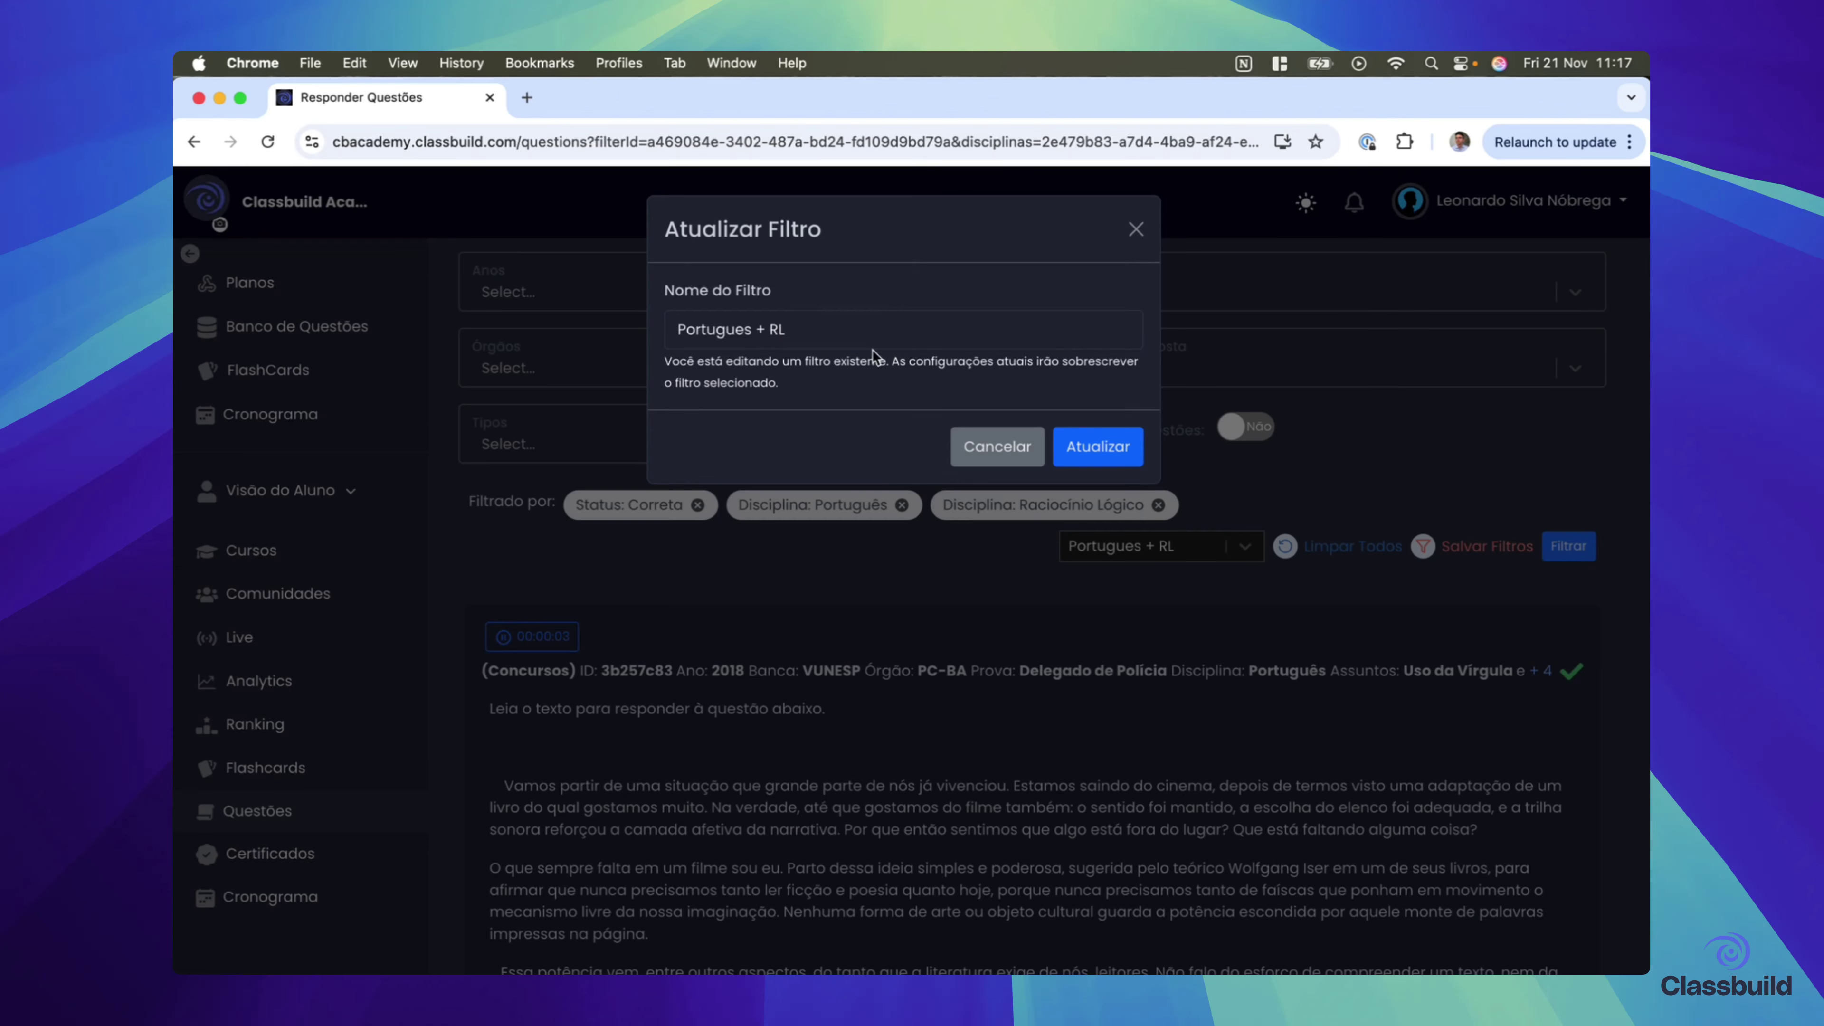
click(1112, 450)
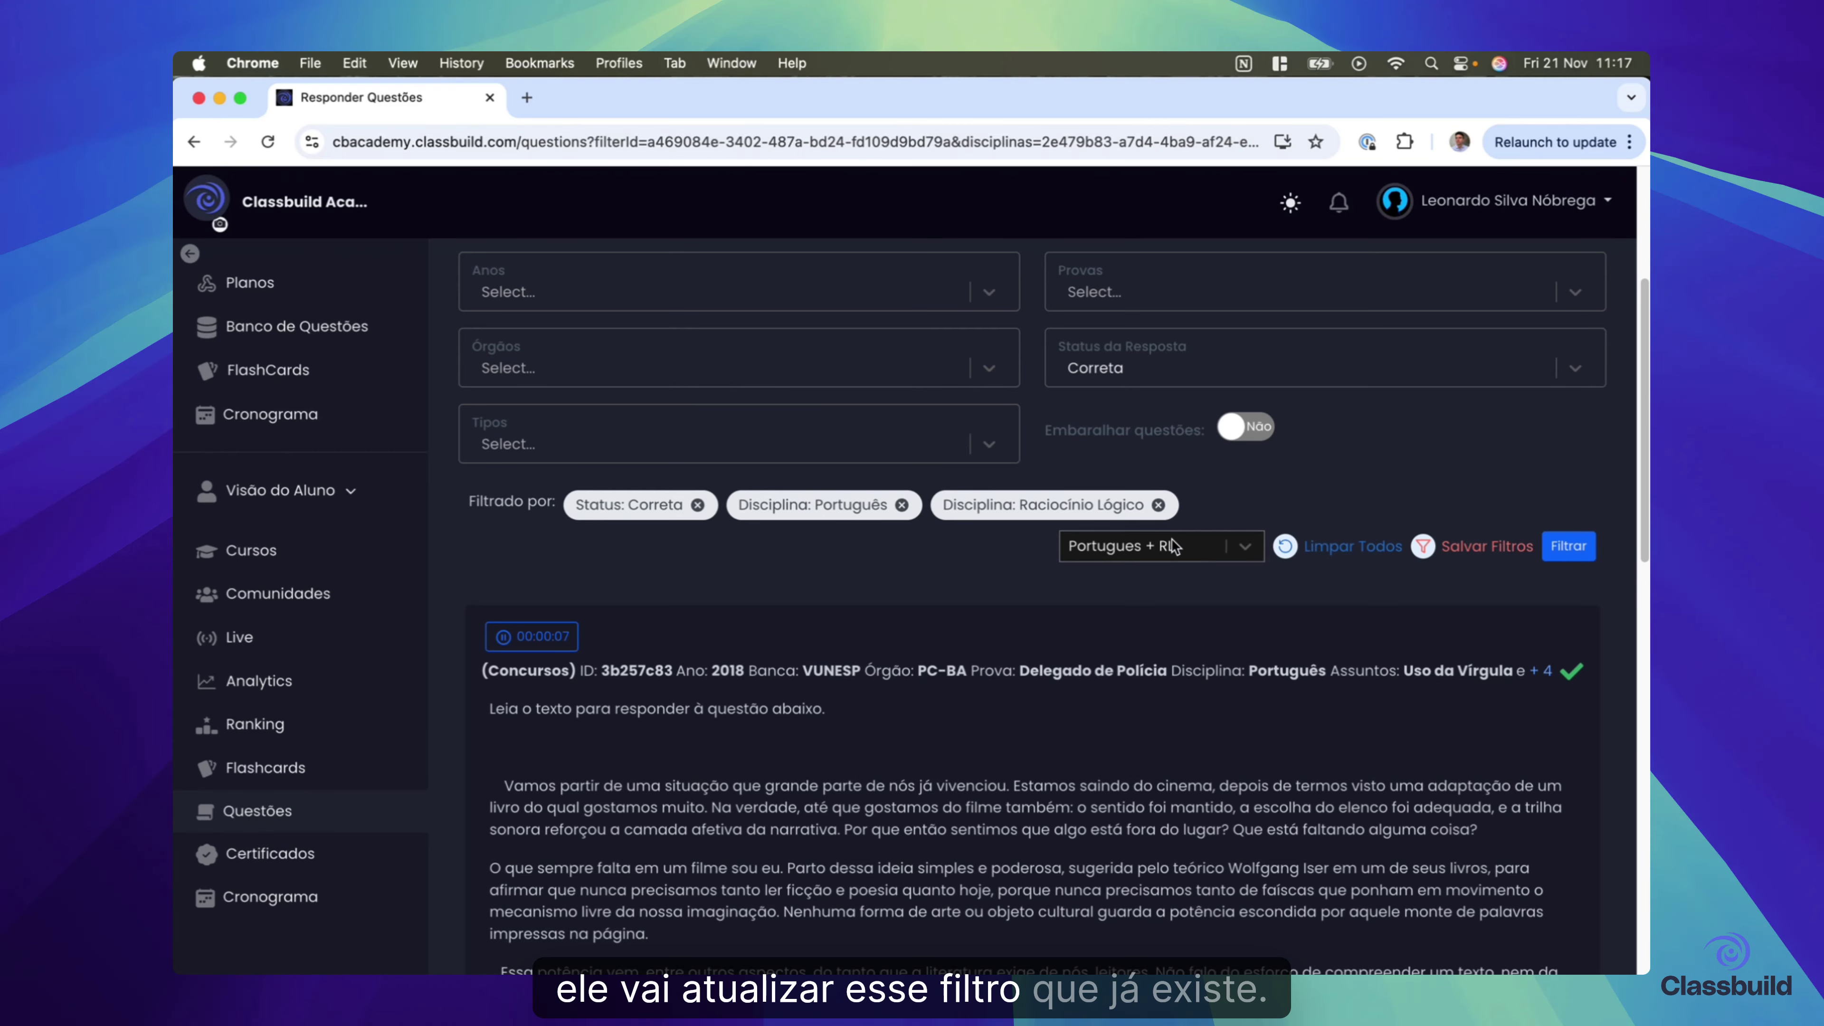
- Clear all question filters and check that the saved filter is still offered for loading
click(1263, 548)
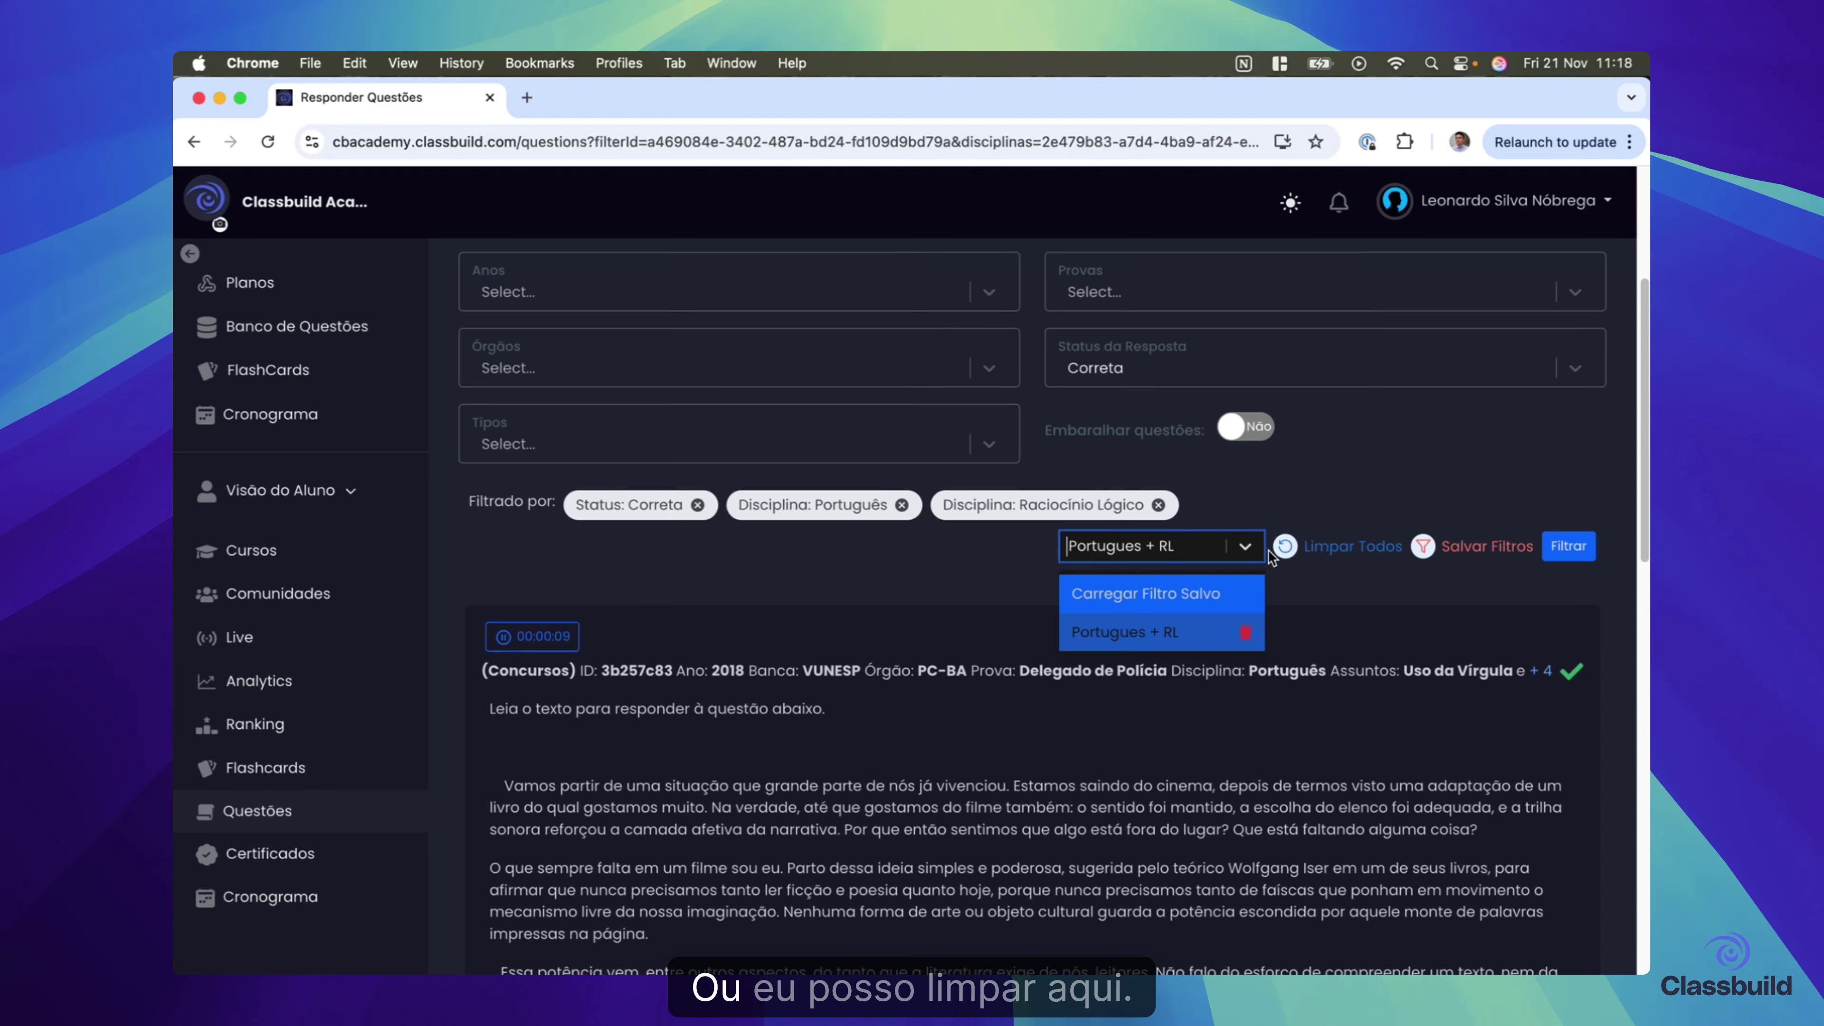
click(1283, 546)
click(1236, 540)
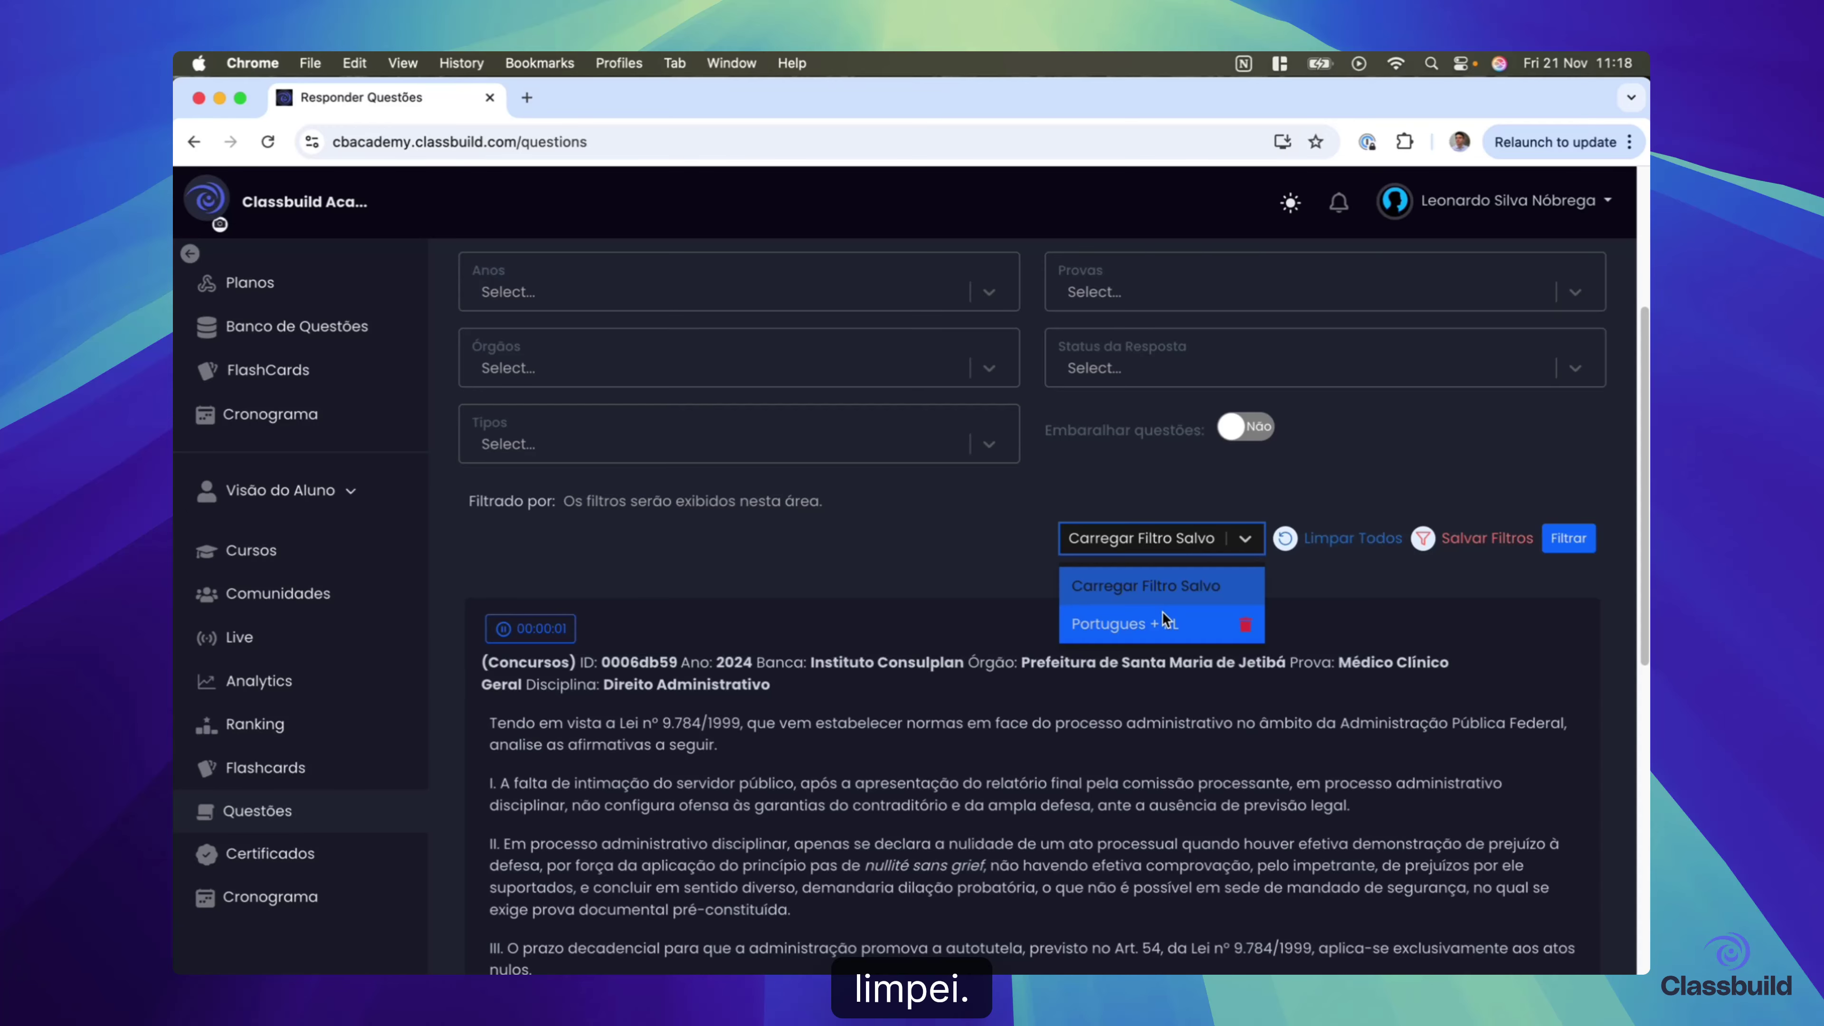
click(1106, 507)
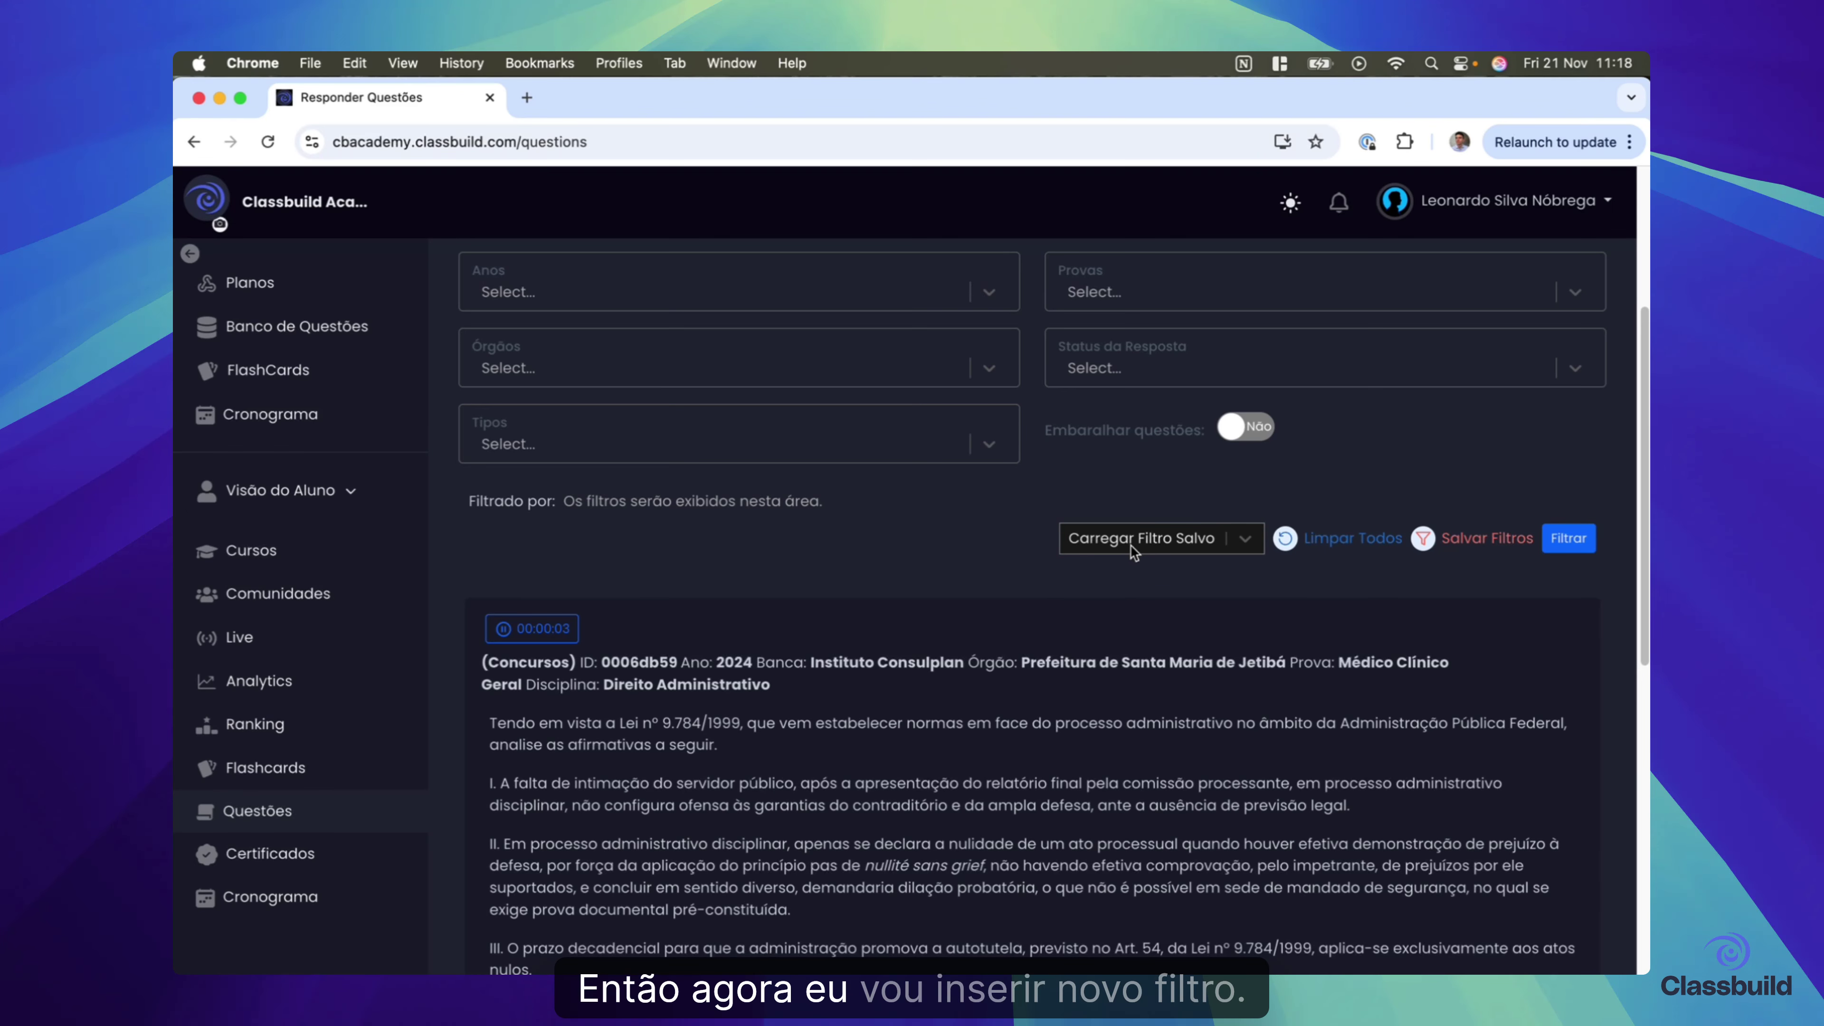
- Filter the questions by the VUNESP examining board under Bancas
scroll(1141, 546, up, 4)
click(843, 471)
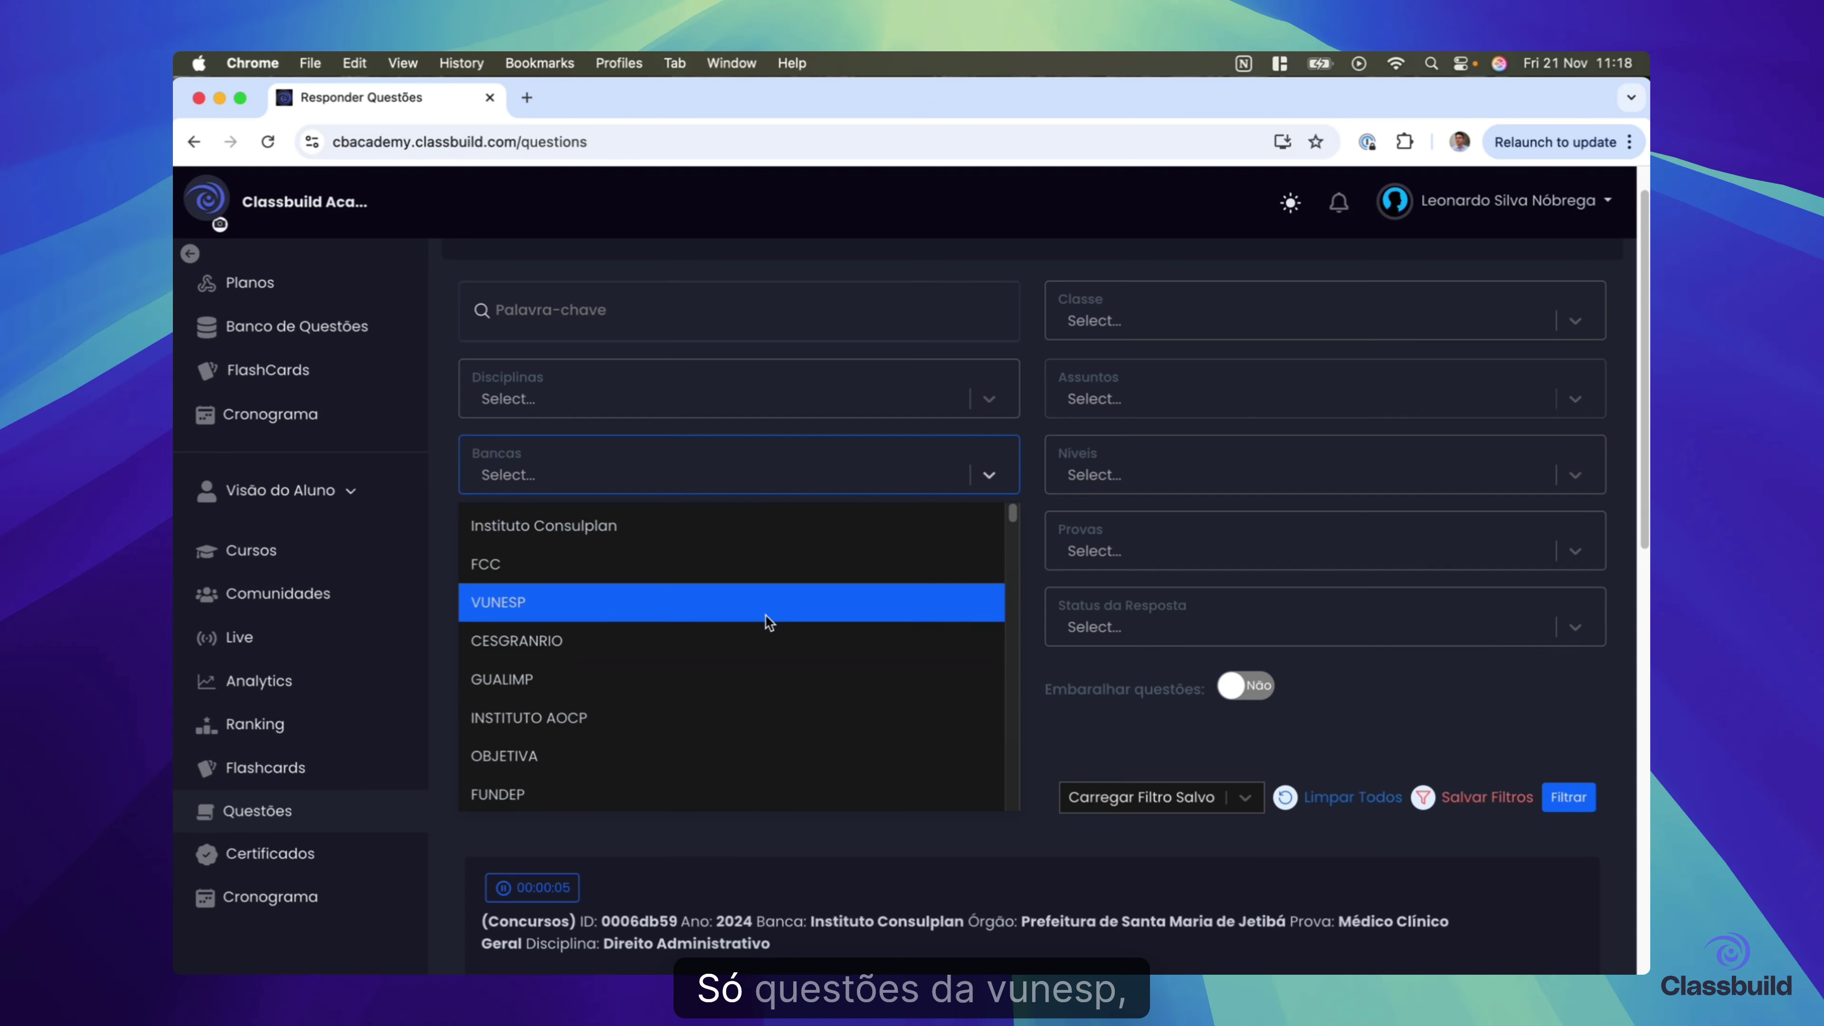
click(770, 603)
scroll(1517, 589, down, 5)
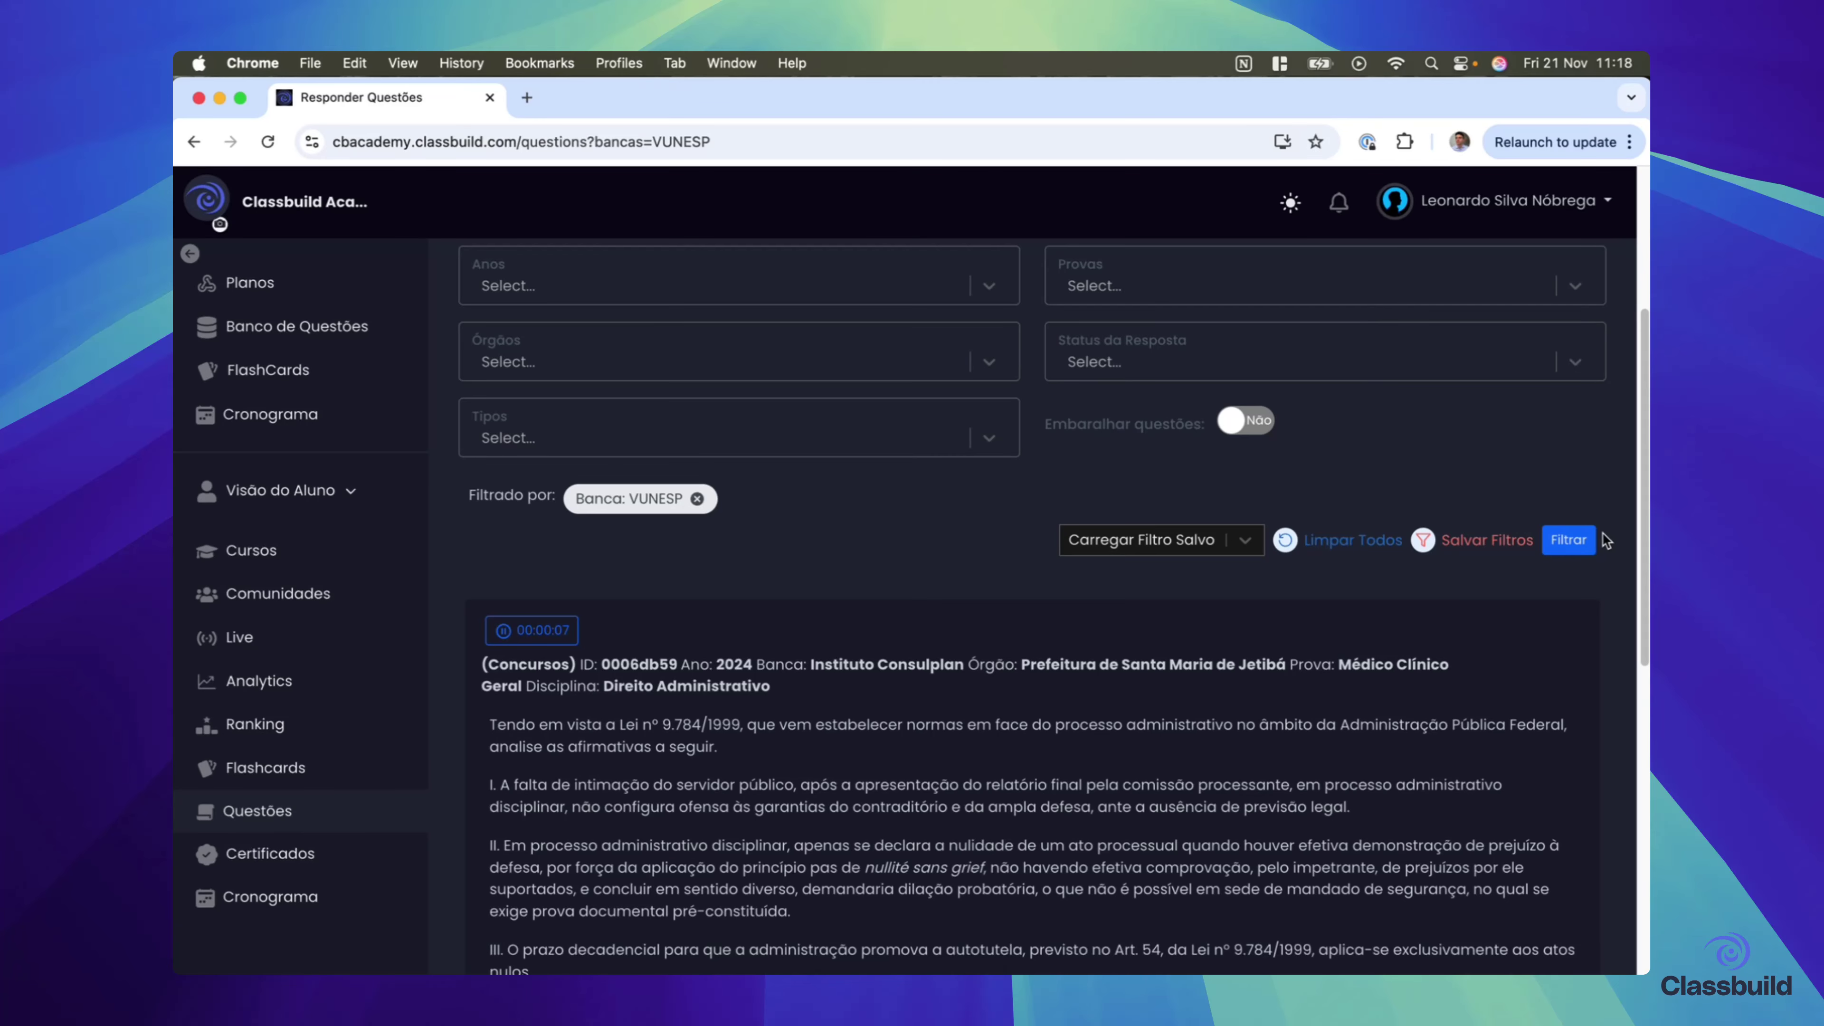
click(1571, 544)
- Save the current examining board filter under the name Vunesp
click(1494, 555)
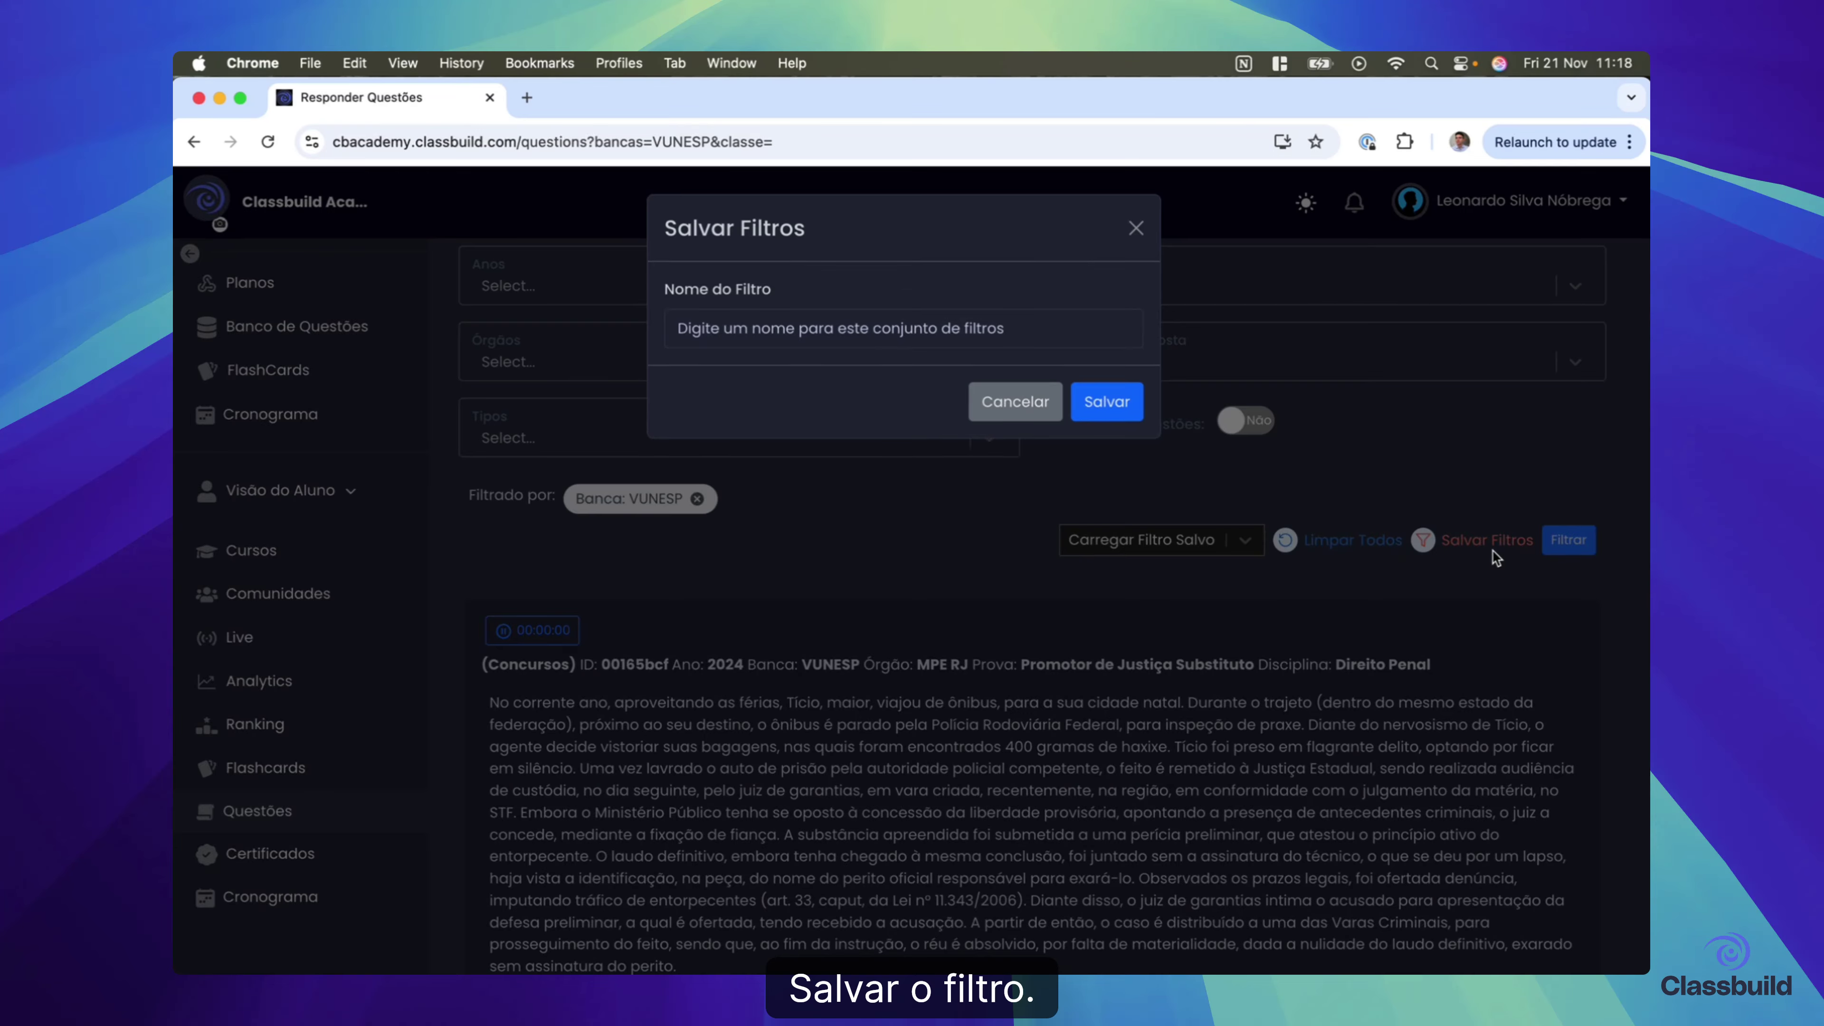
text(Vunesp)
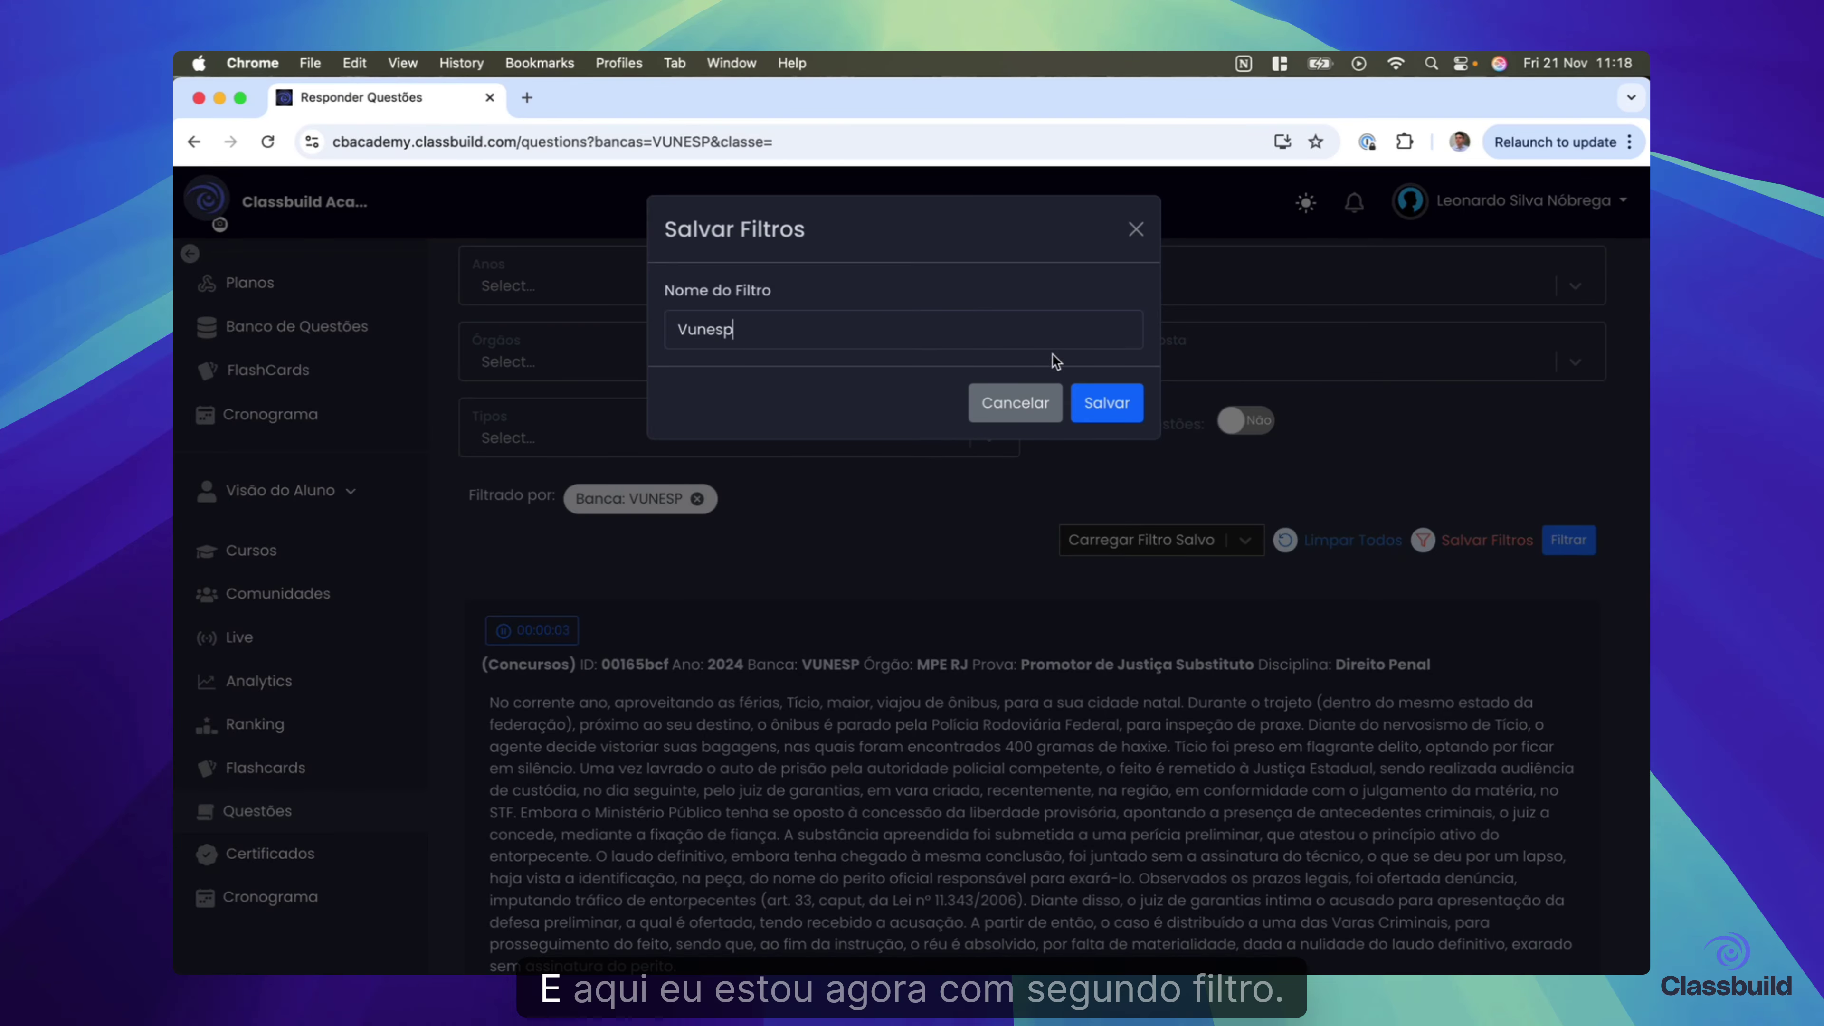
click(1106, 403)
- Load the saved filter Portugues + RL and switch back to the saved filter Vunesp
click(1065, 536)
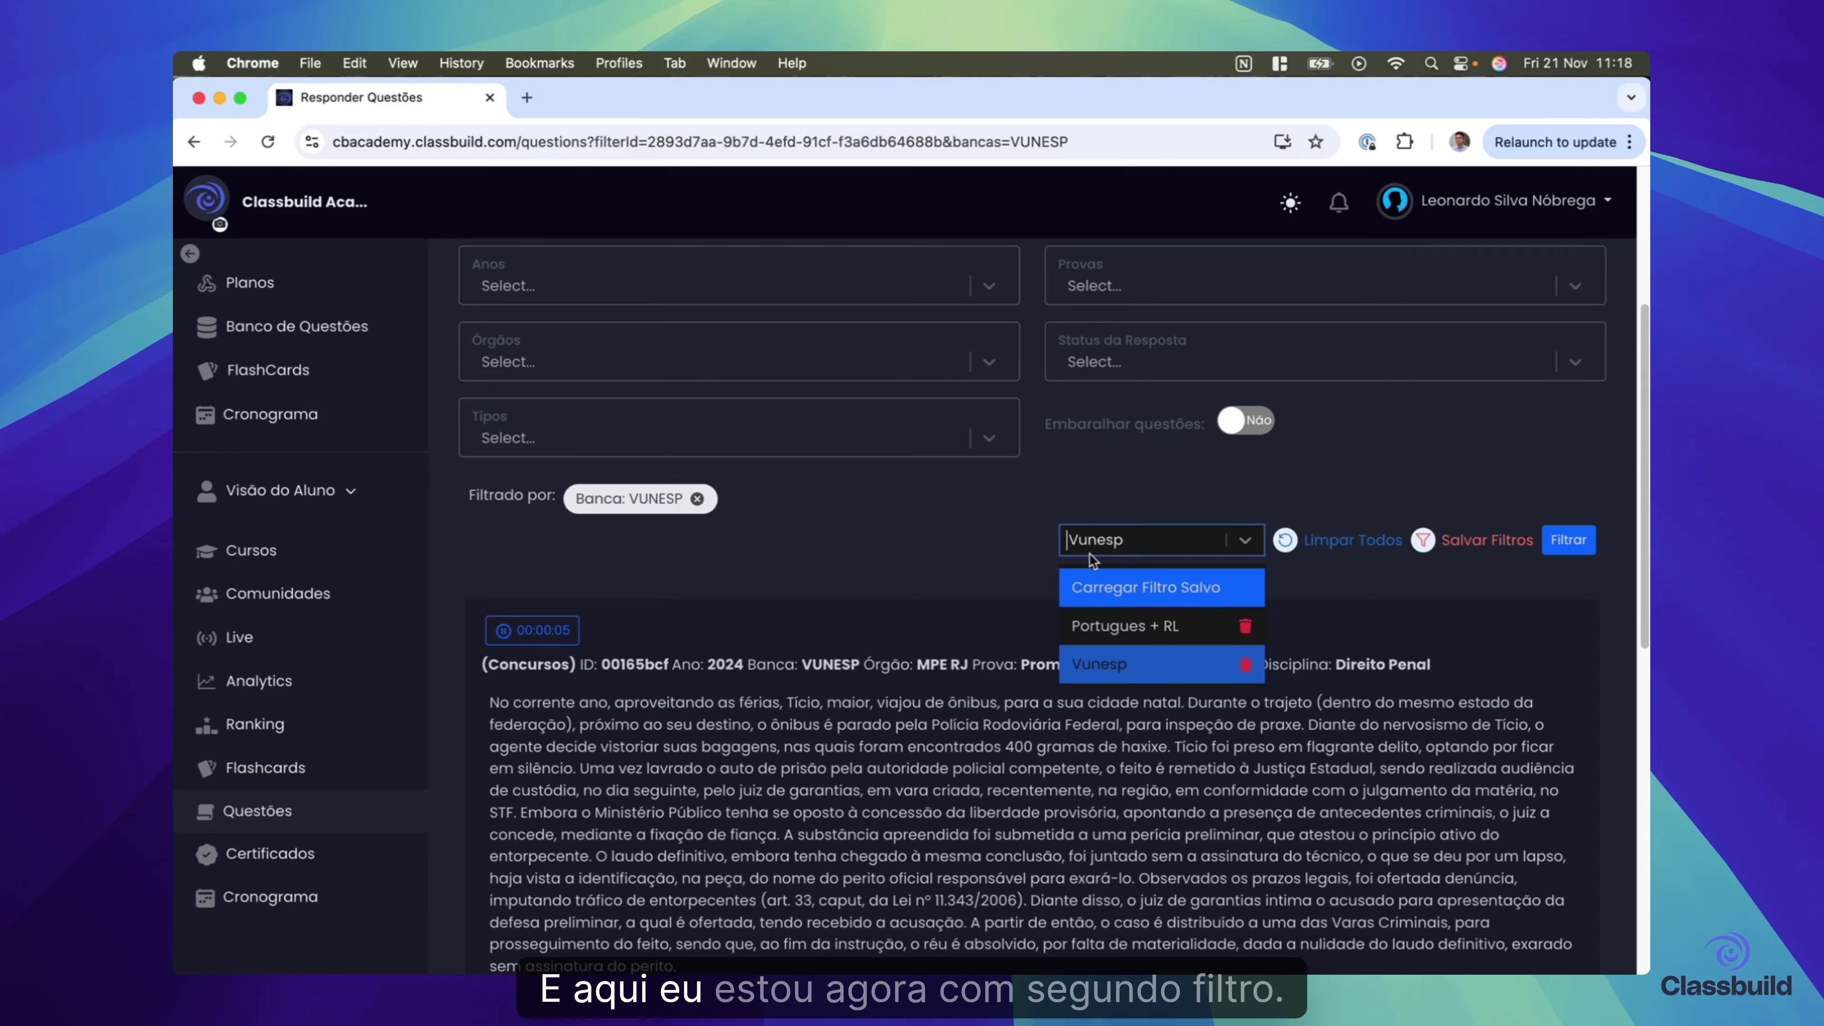
click(1135, 592)
click(1141, 549)
click(1142, 626)
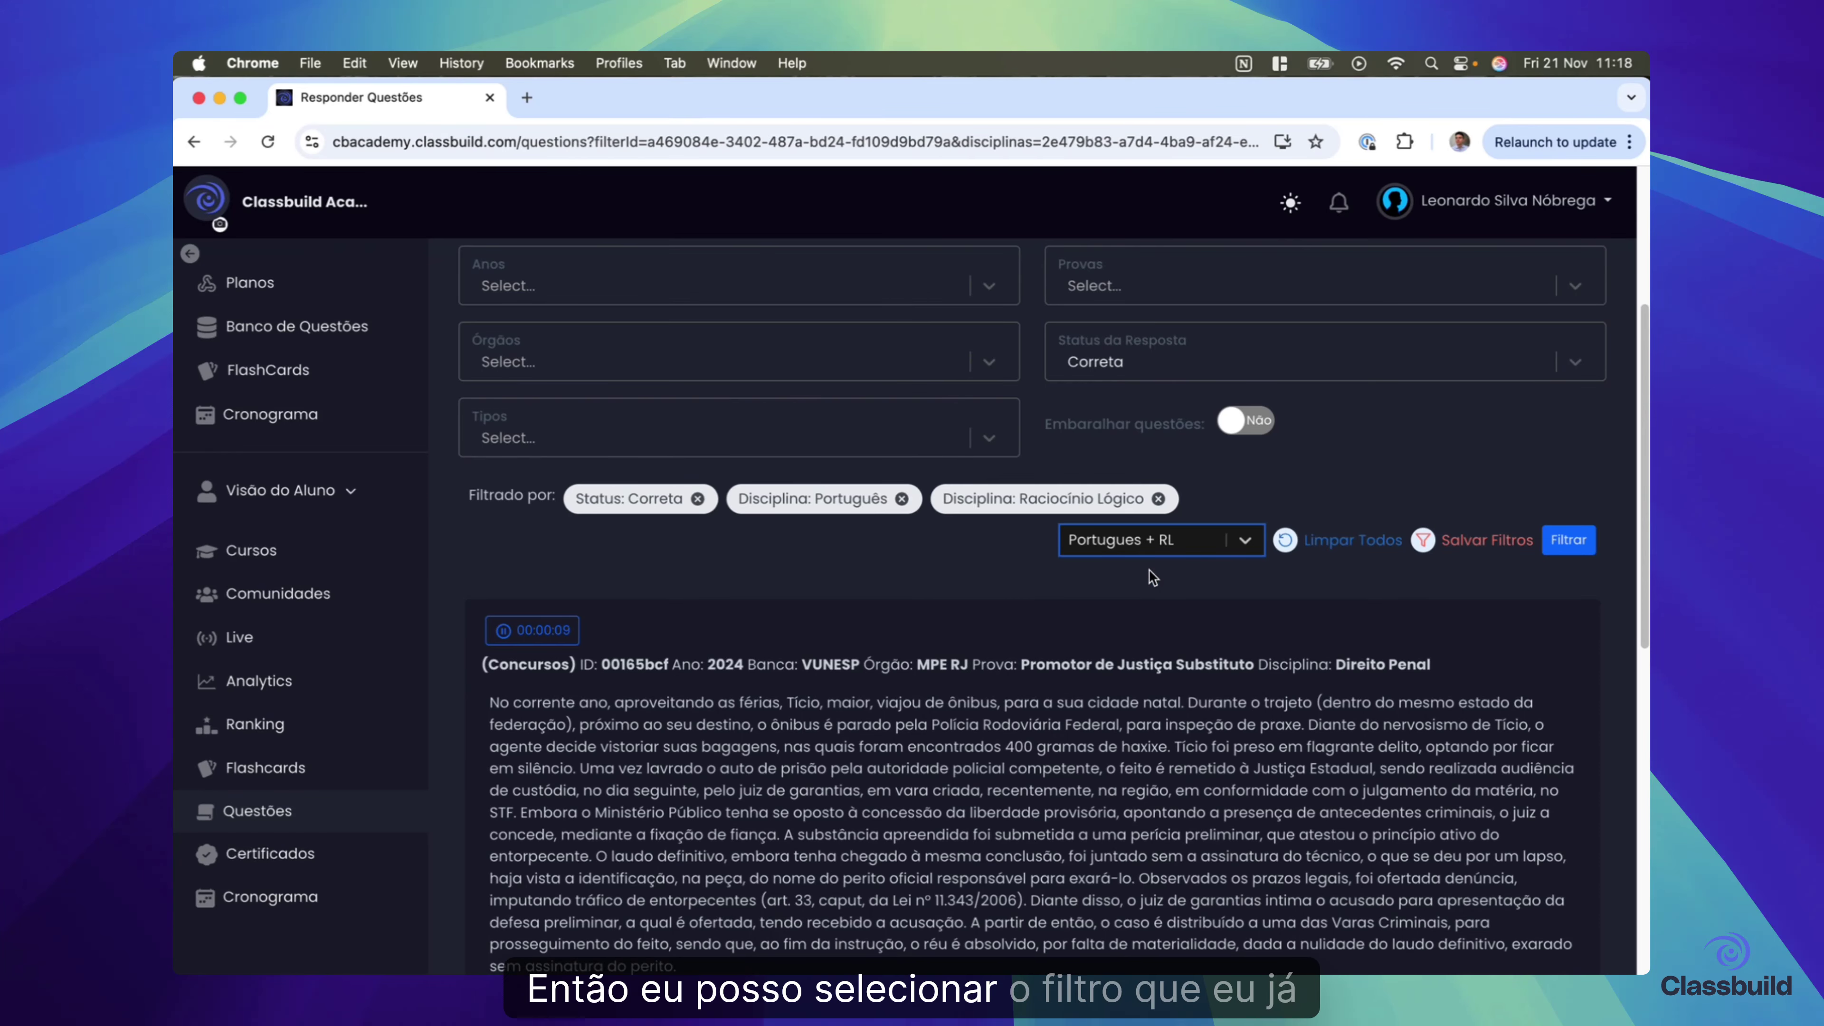
click(1152, 549)
click(1148, 664)
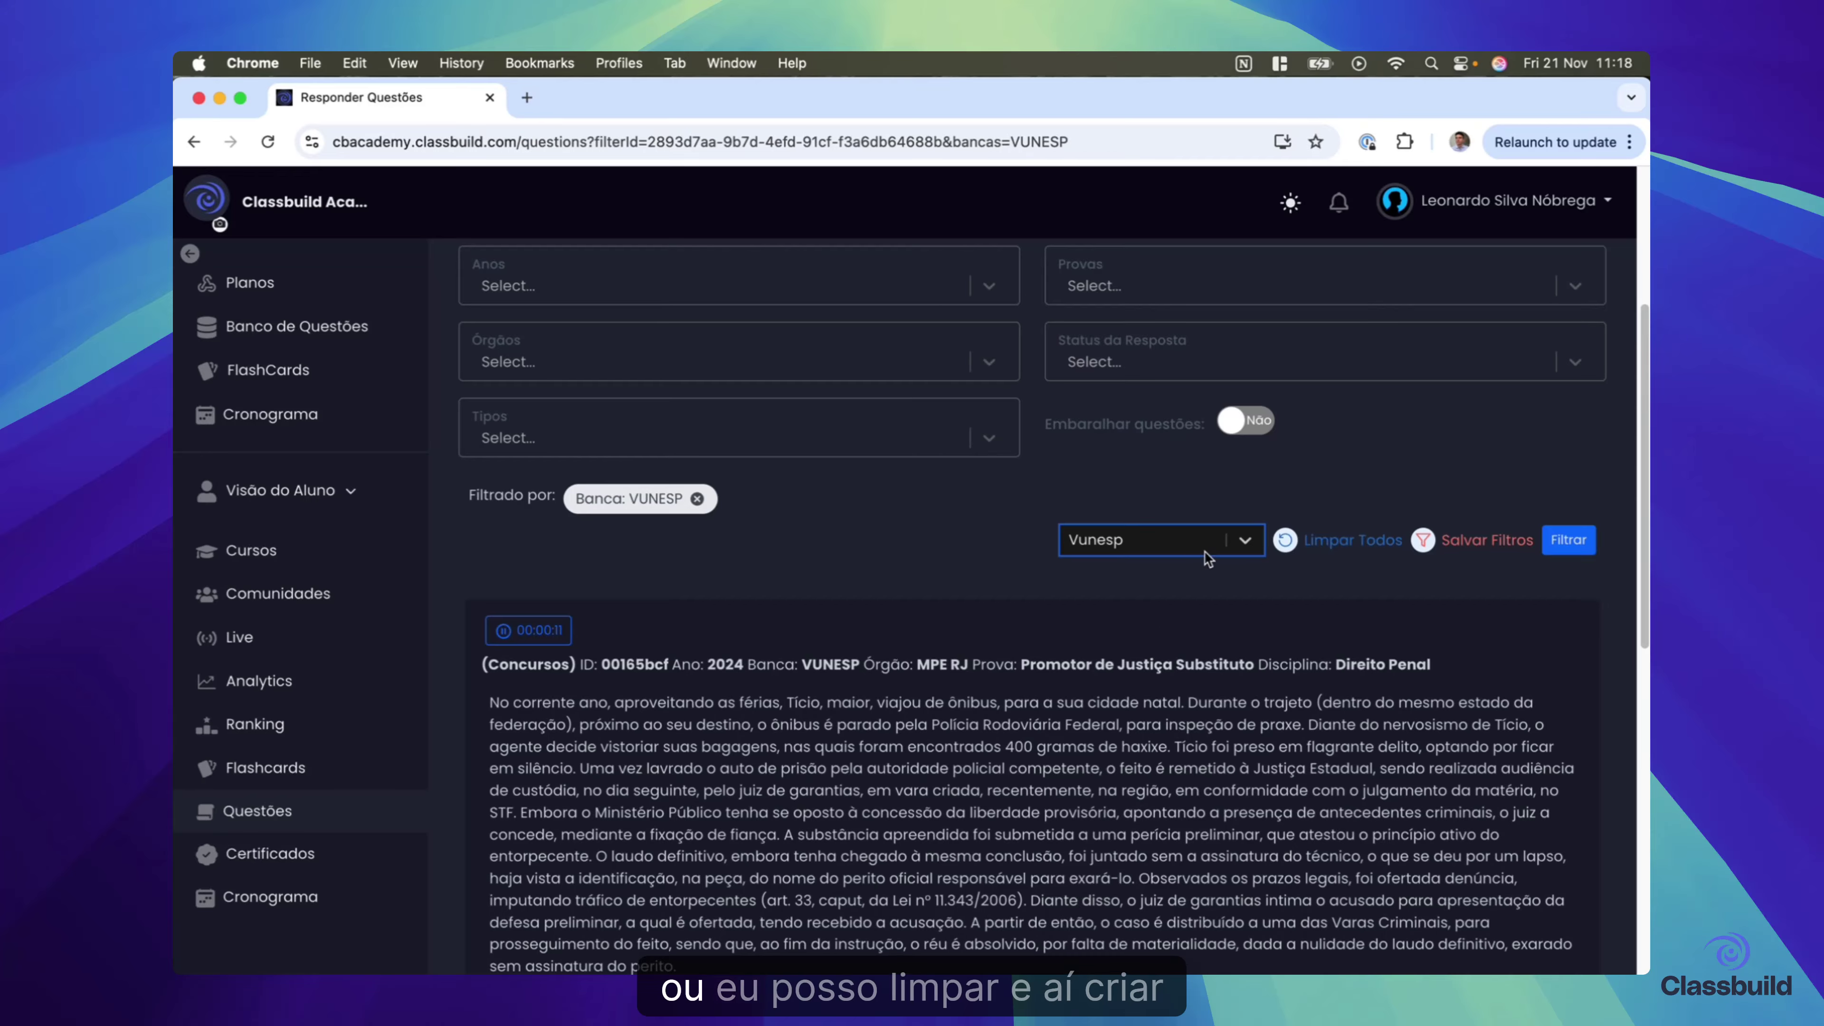
- Clear all filters and filter the questions by the year 2020
click(1306, 544)
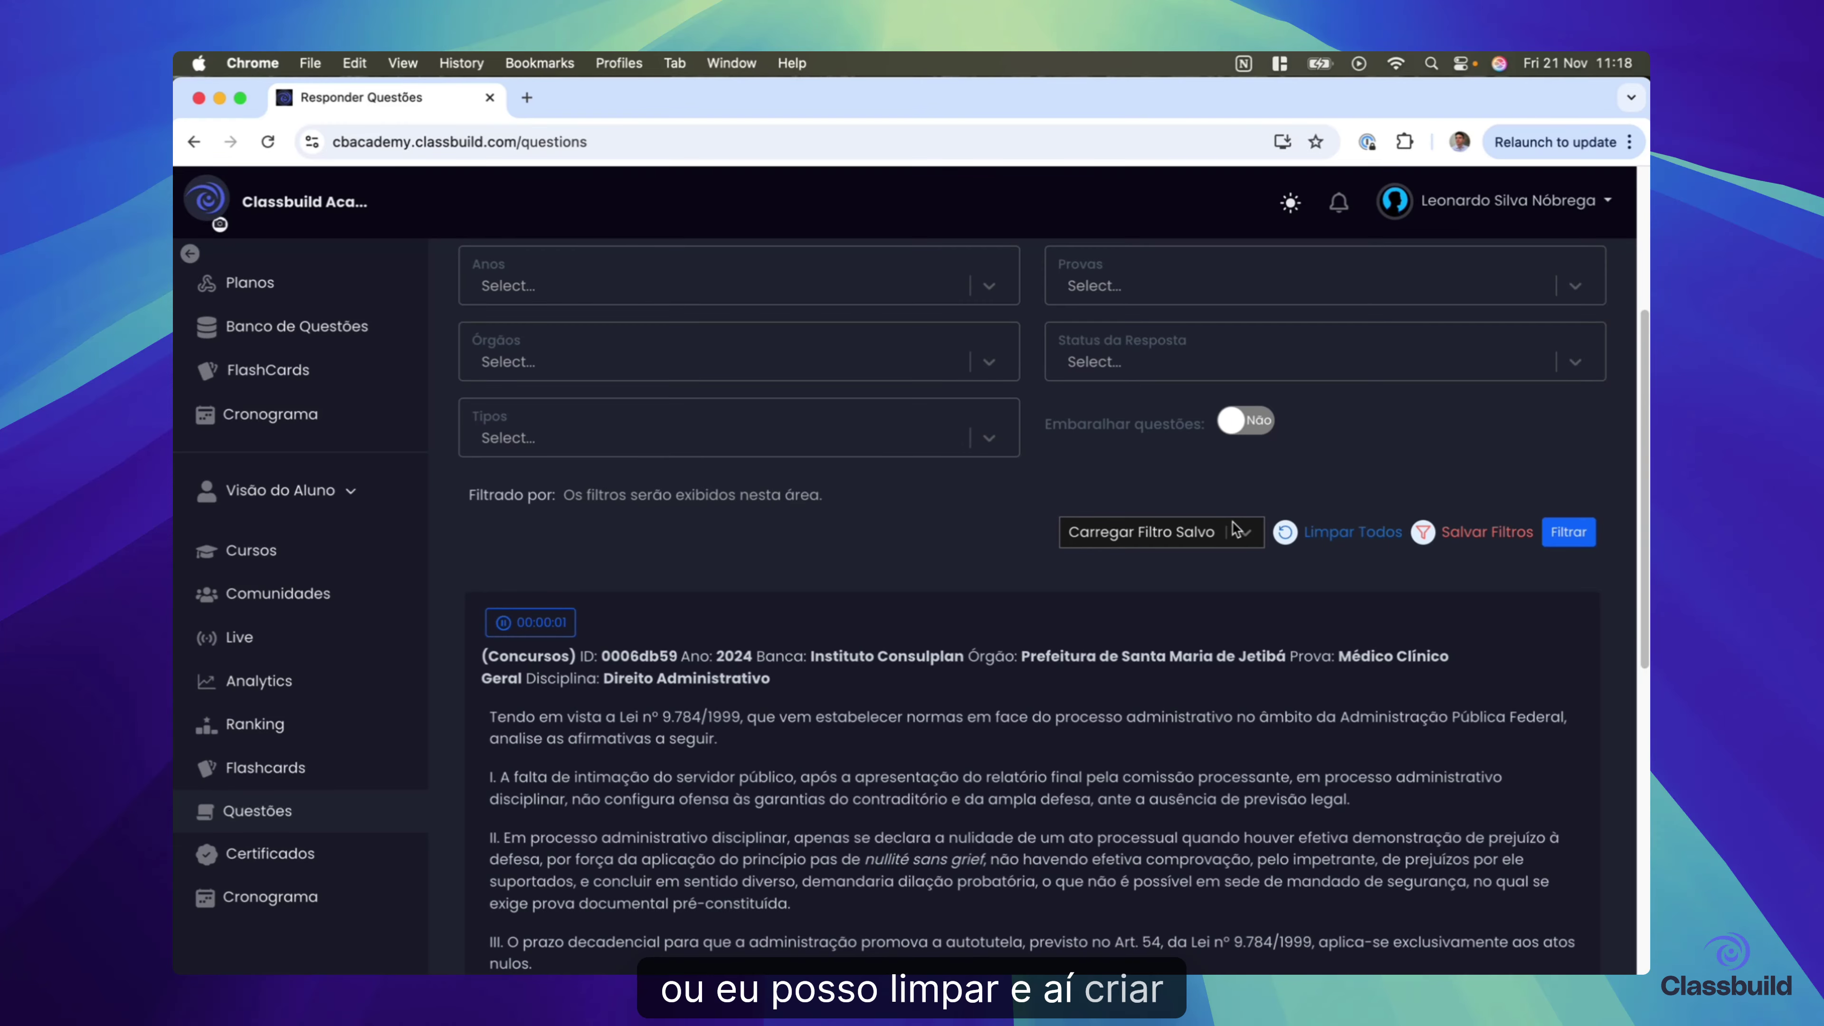
scroll(1233, 530, up, 2)
click(814, 366)
click(814, 538)
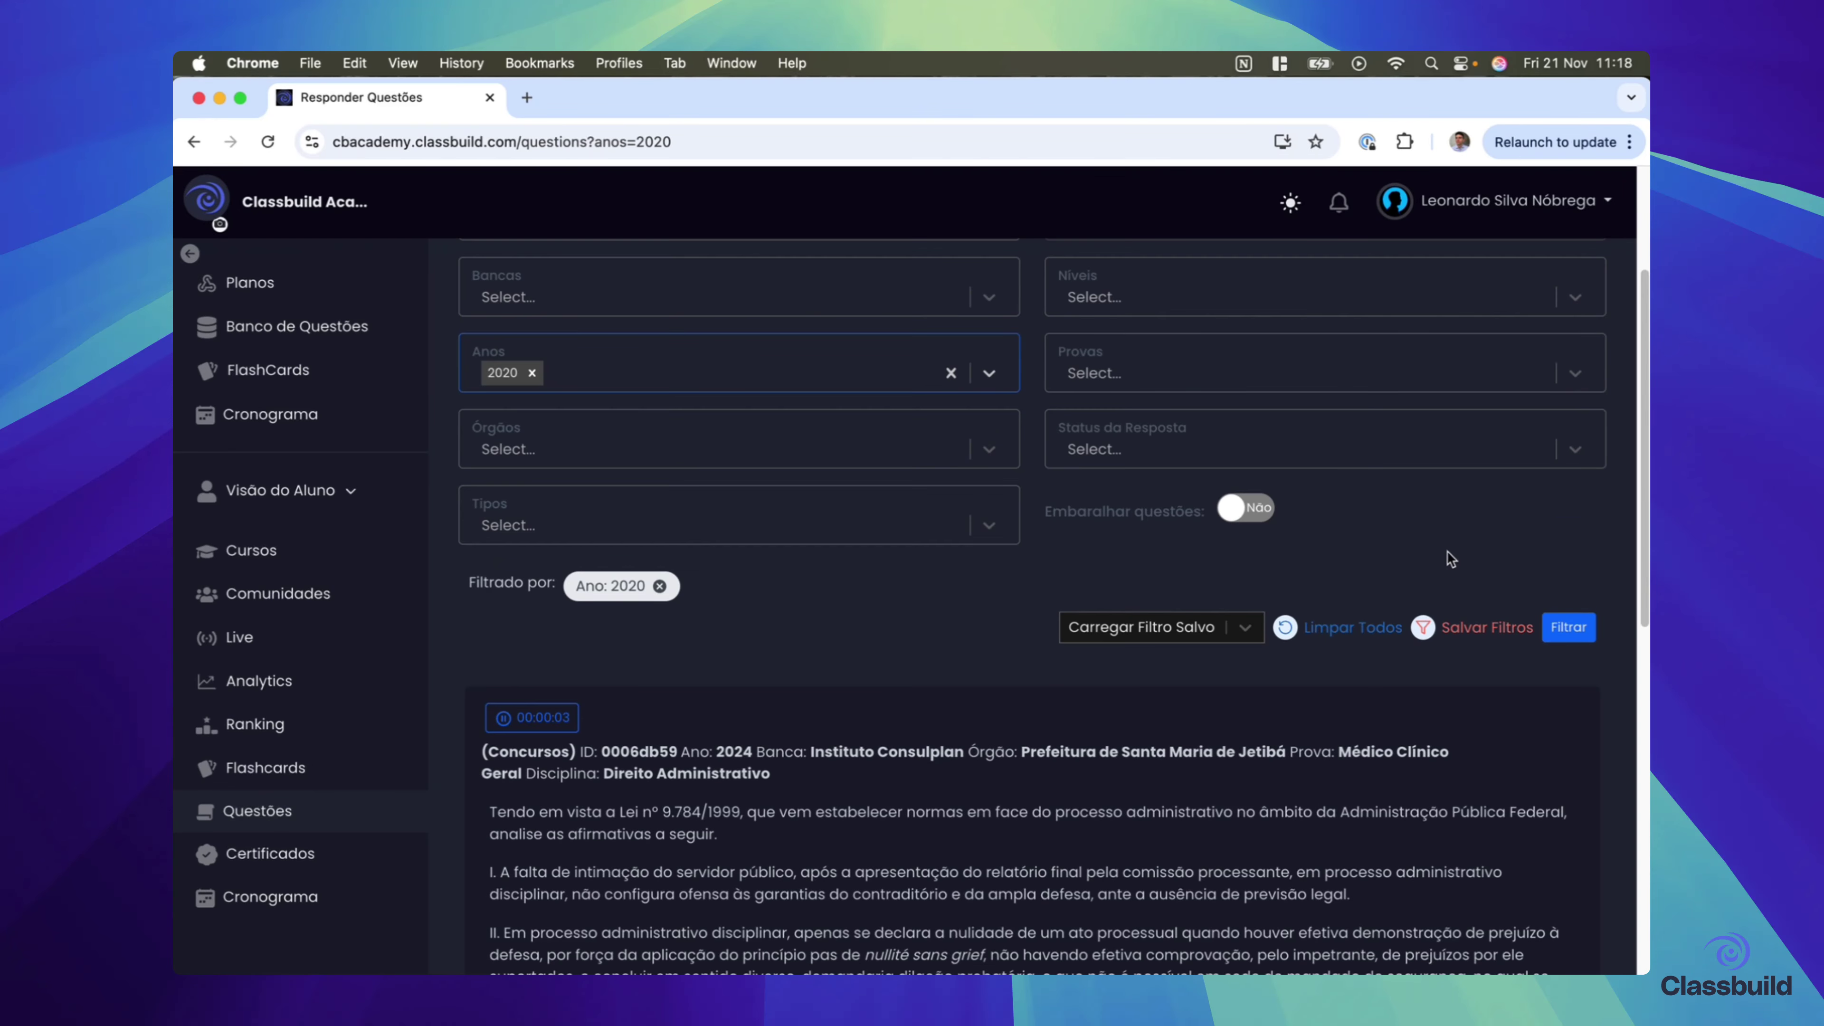
click(1568, 627)
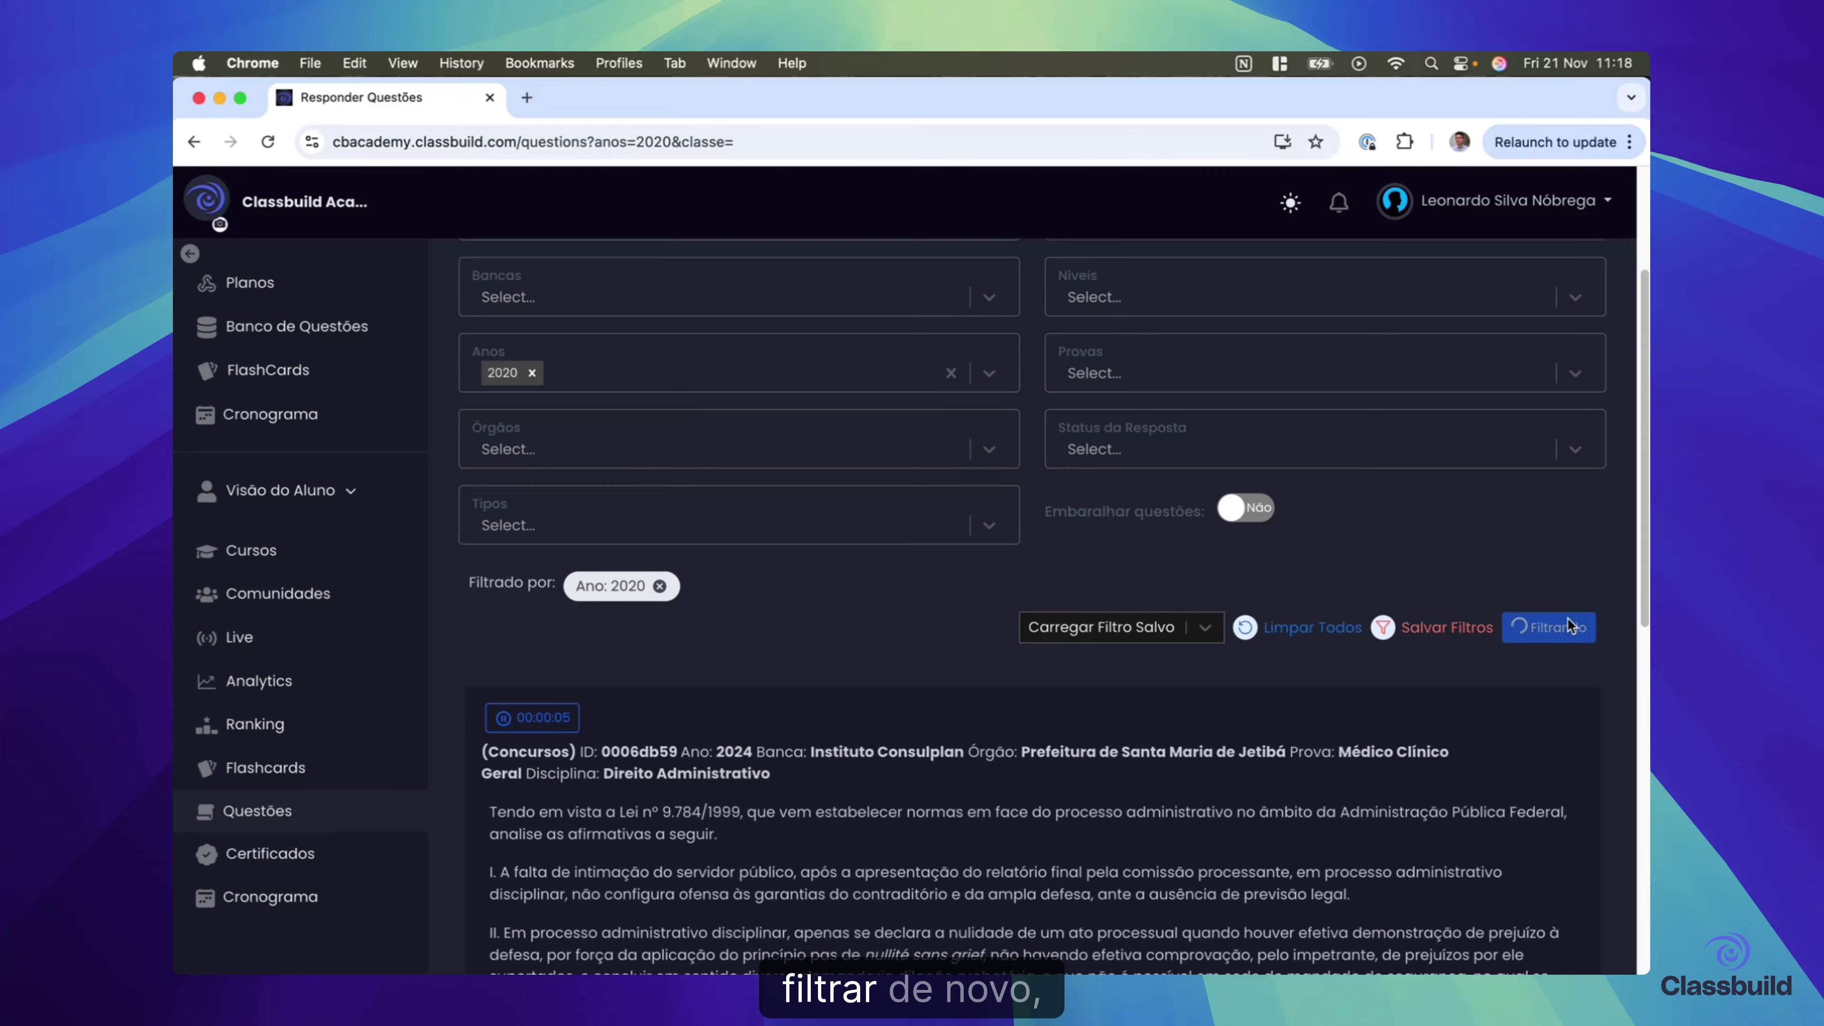
- Save the year filter under the name 2020 and review the list of saved filters
click(1503, 636)
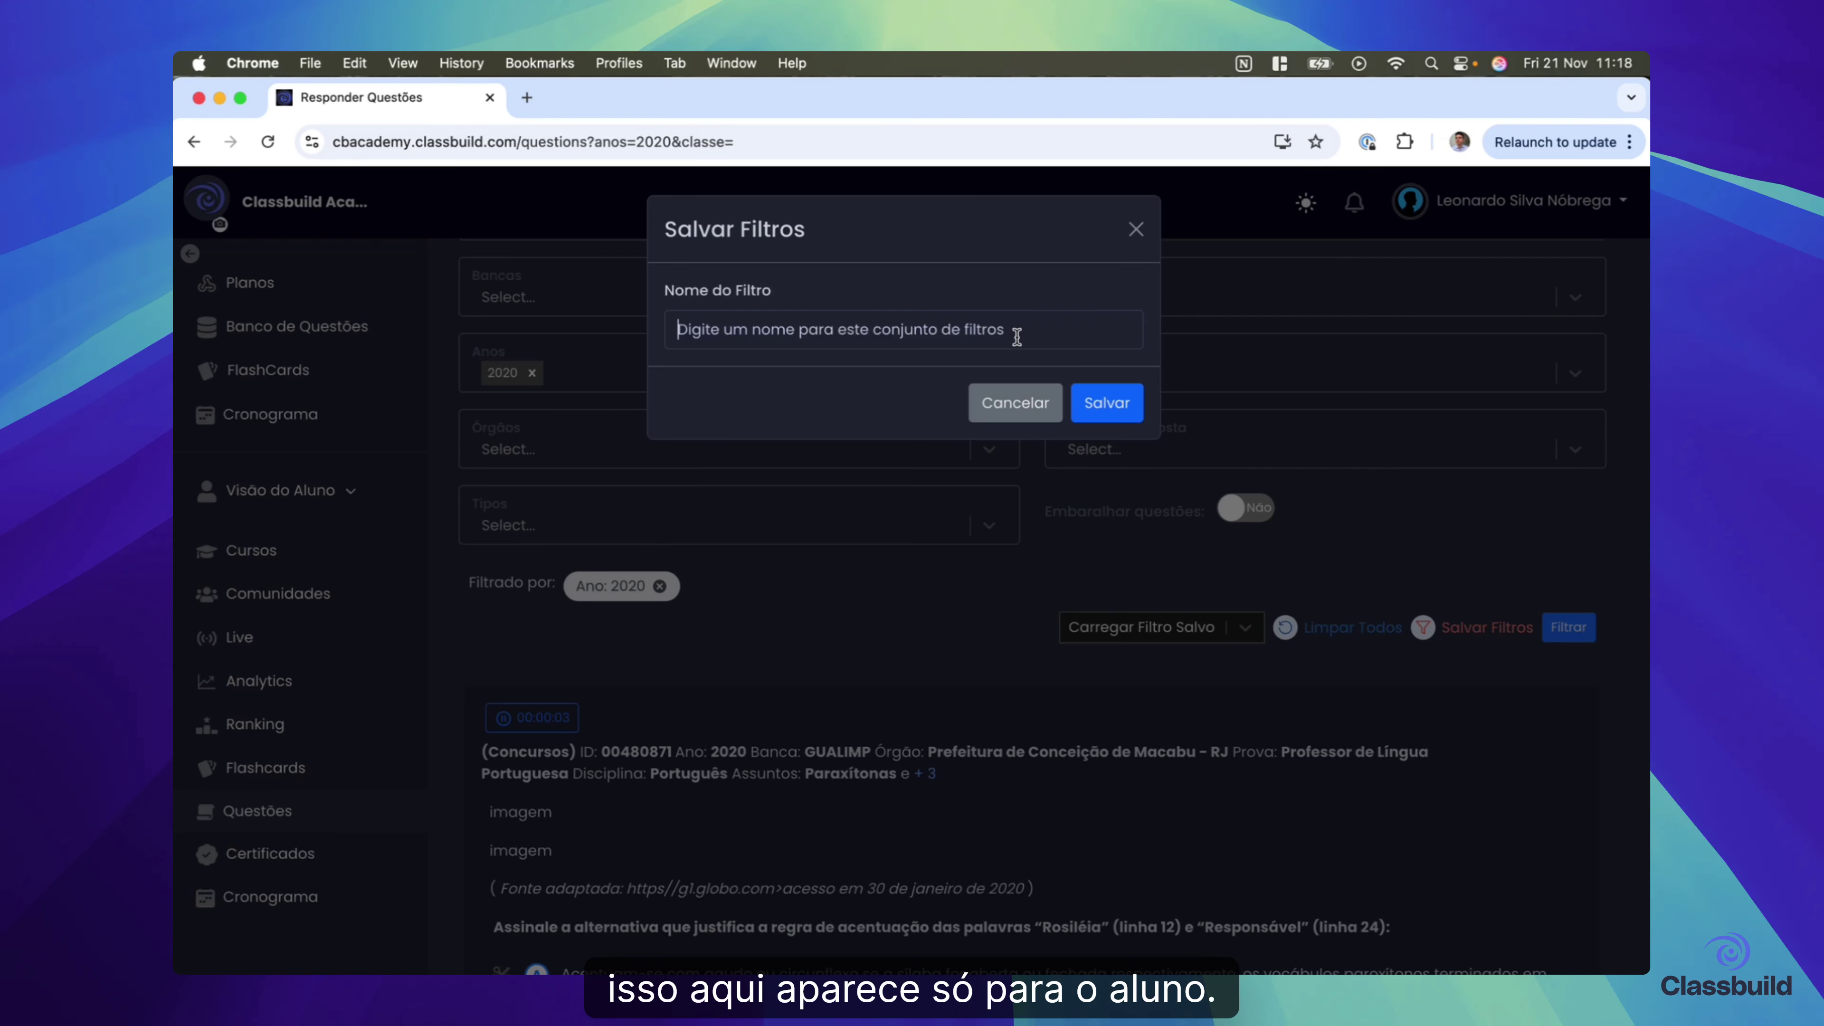
click(1087, 399)
click(1149, 626)
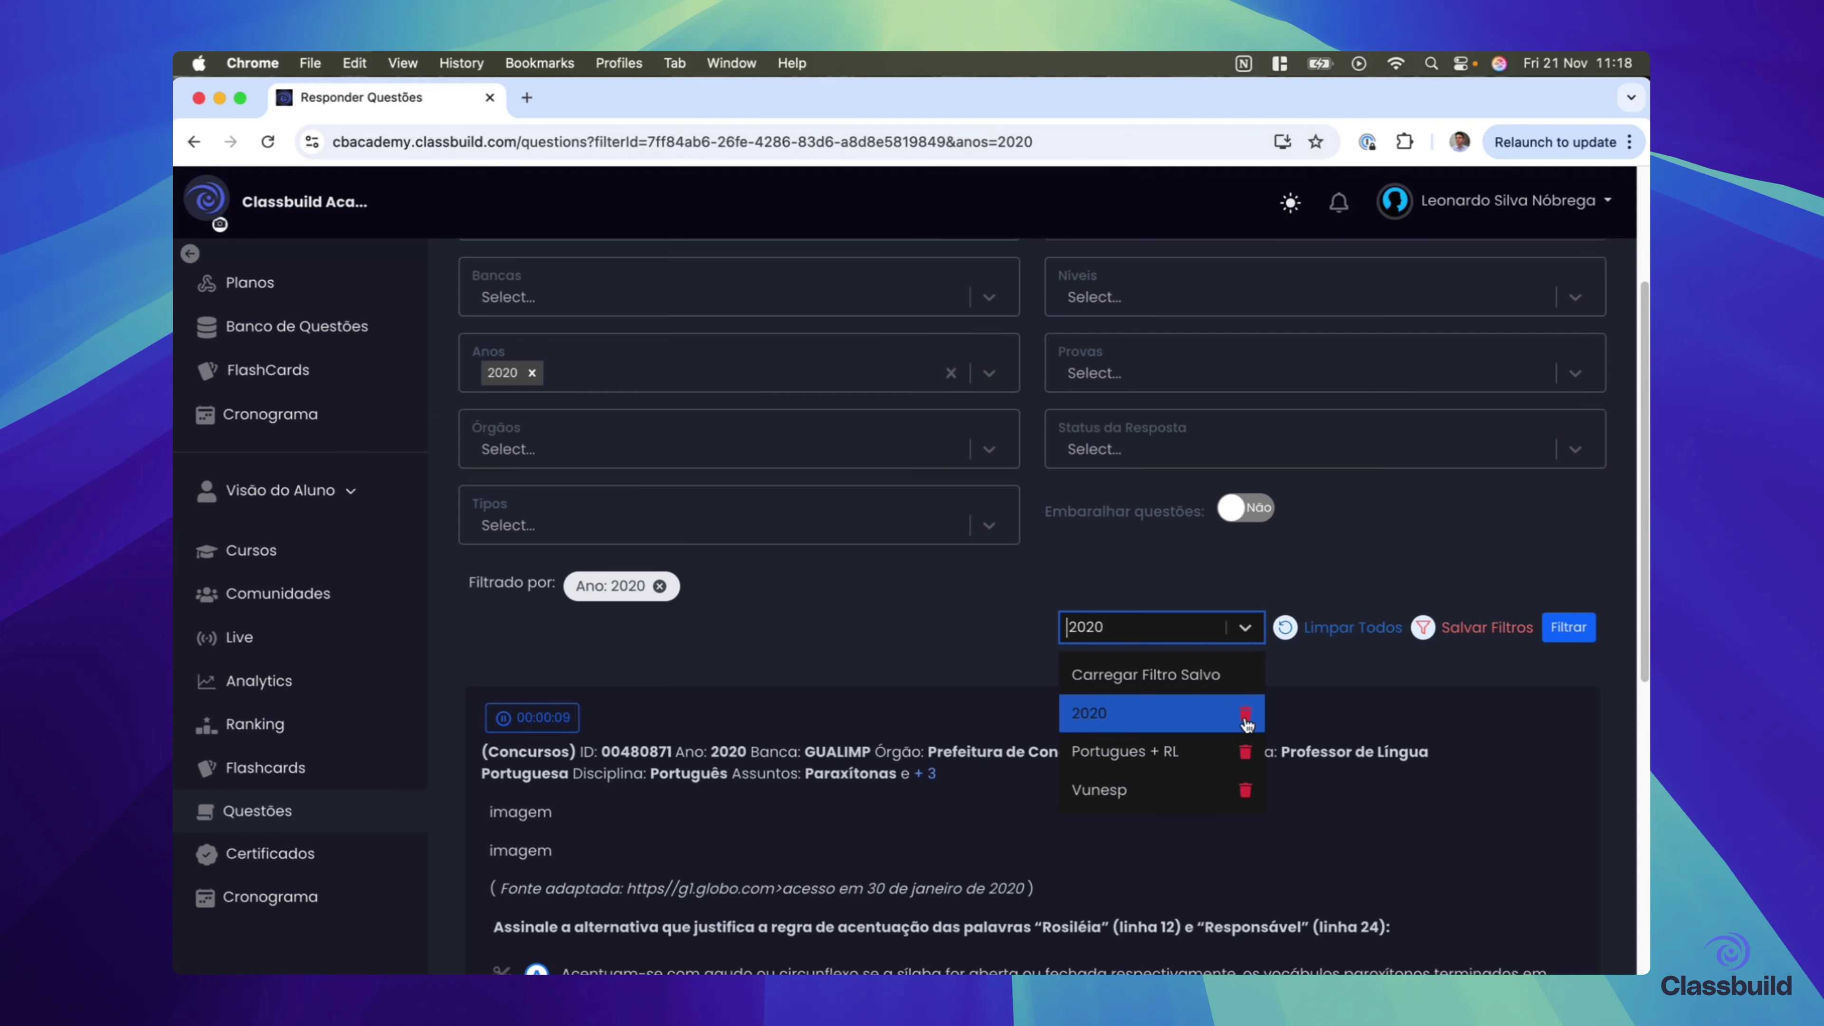
click(992, 609)
- Open the lesson Como Estudar para a Prova in the student's agente-pf-2026-teste course and pause its video
scroll(992, 610, up, 3)
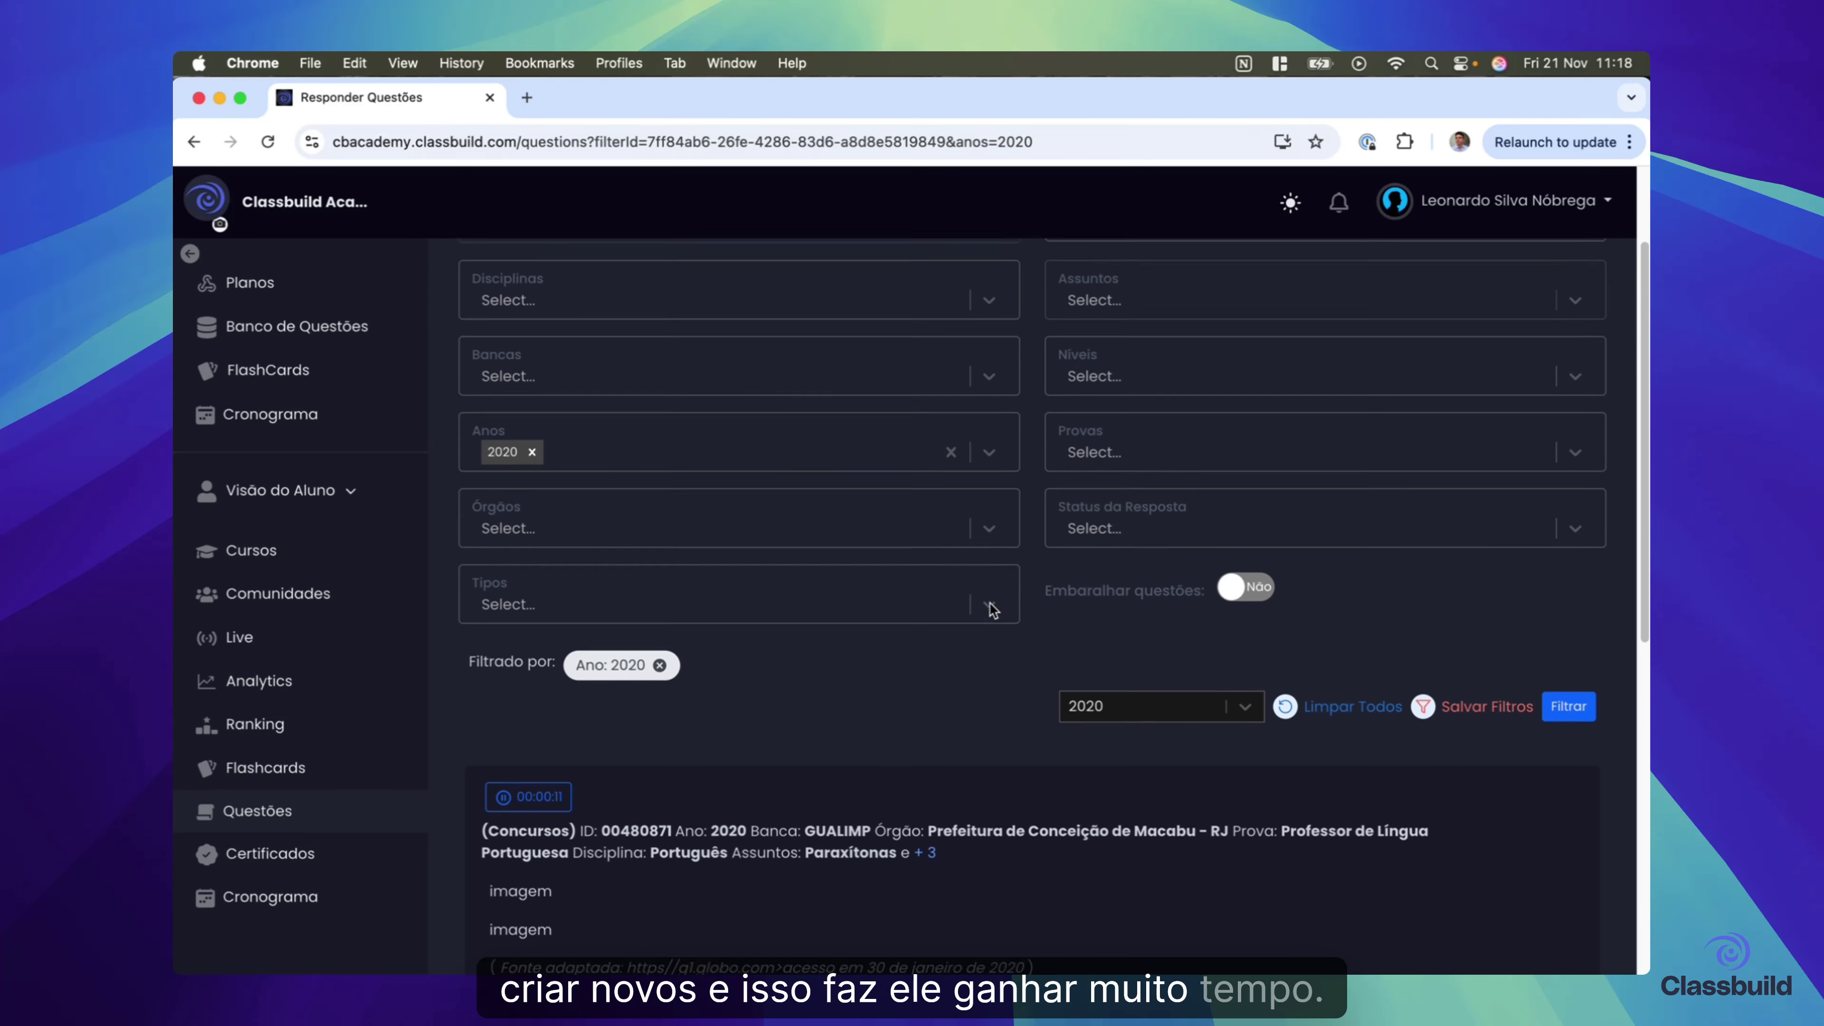
scroll(984, 607, up, 2)
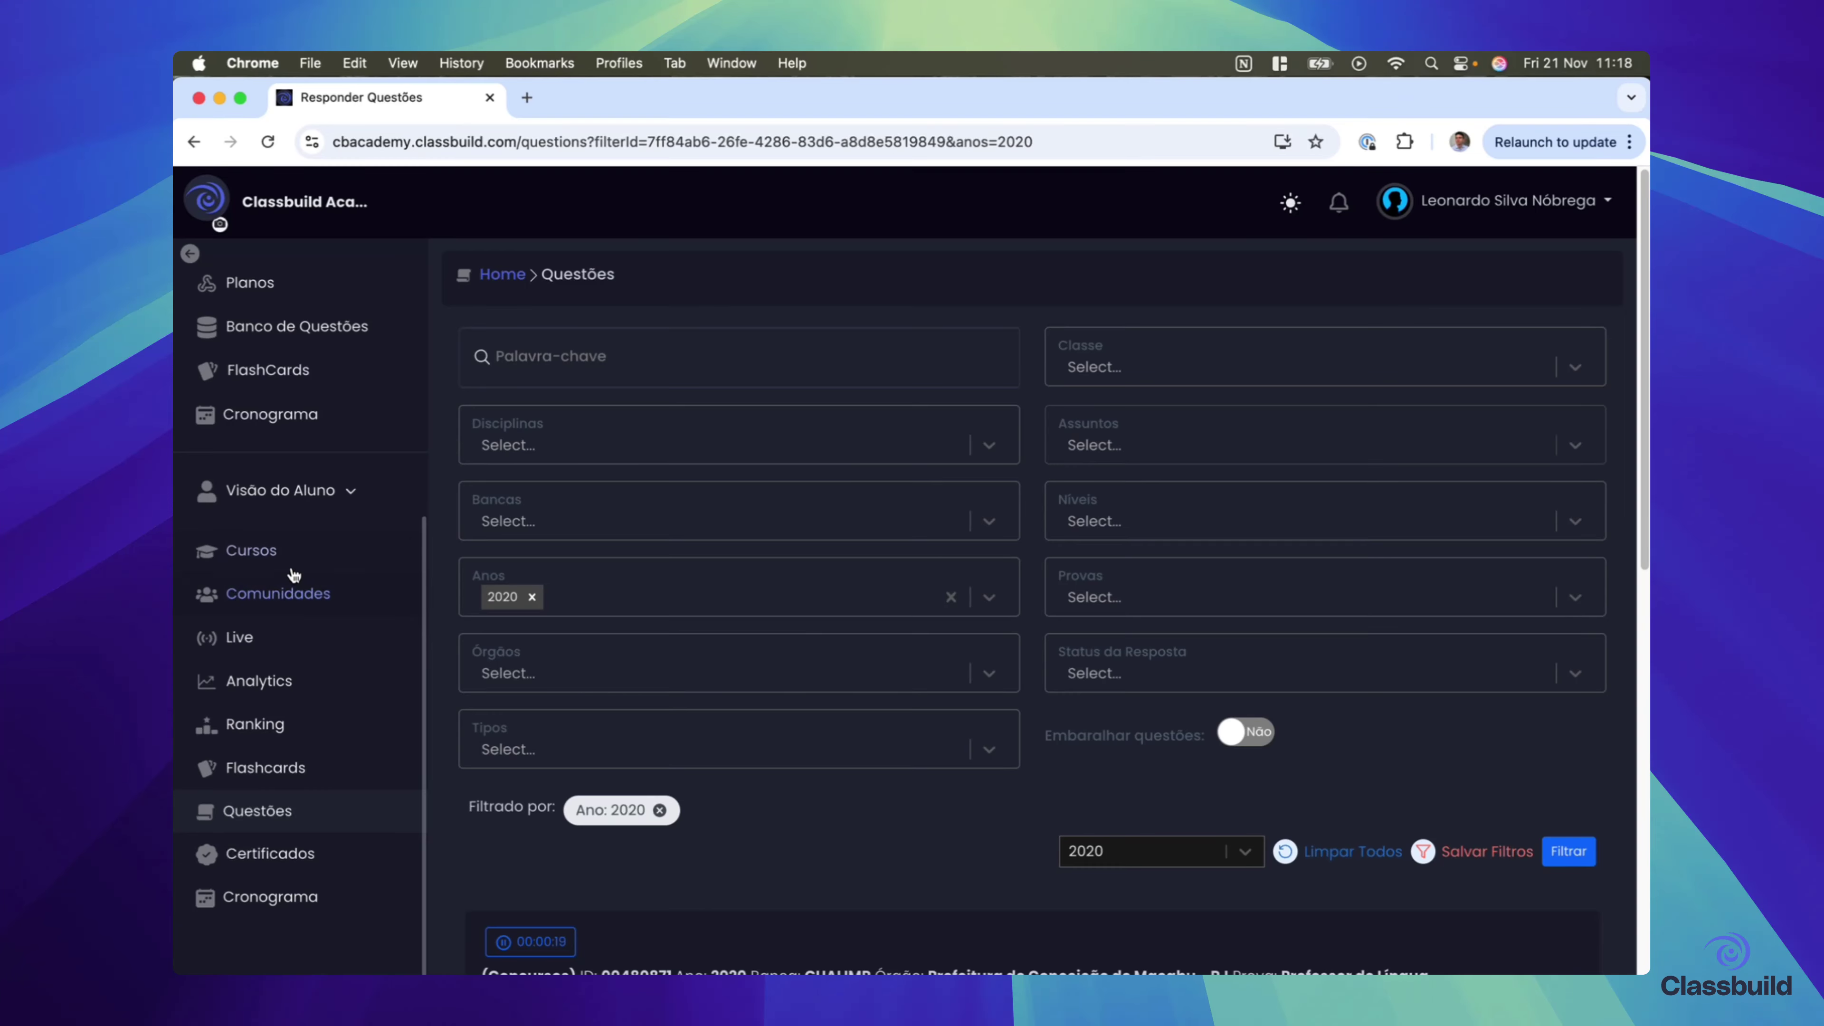
click(250, 551)
click(916, 665)
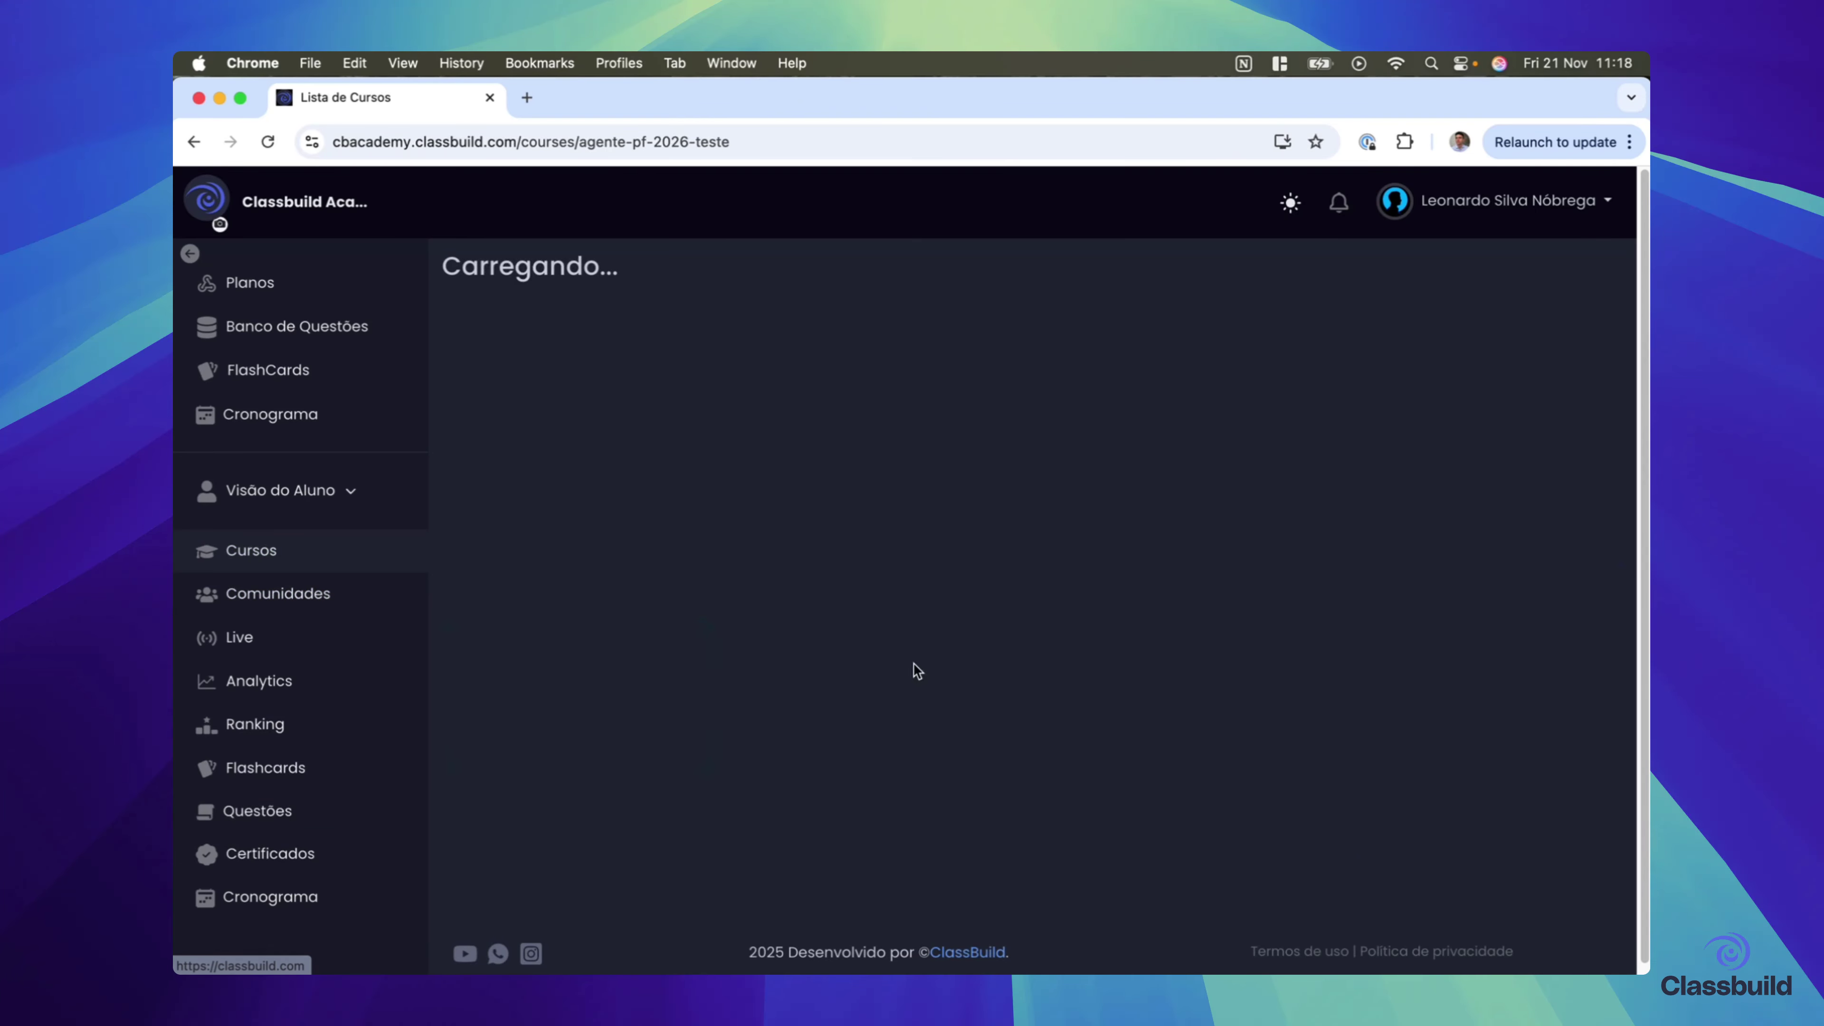
scroll(792, 530, down, 4)
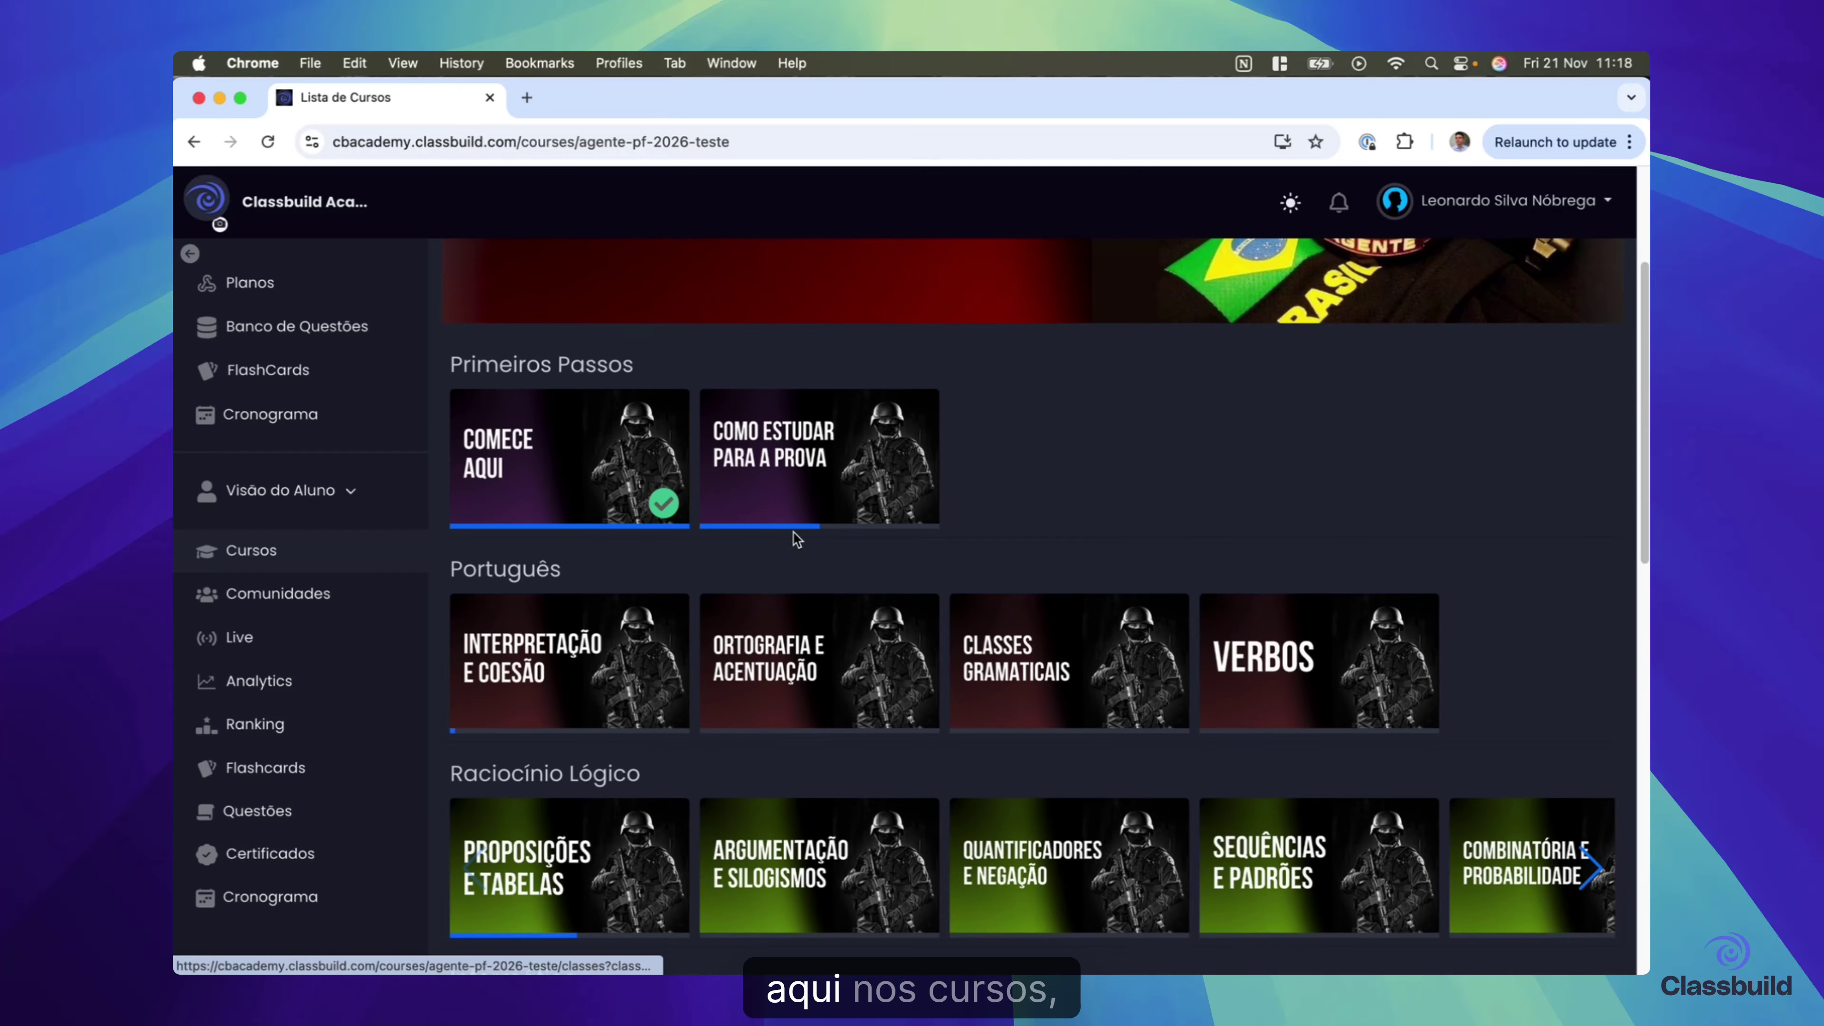
click(794, 506)
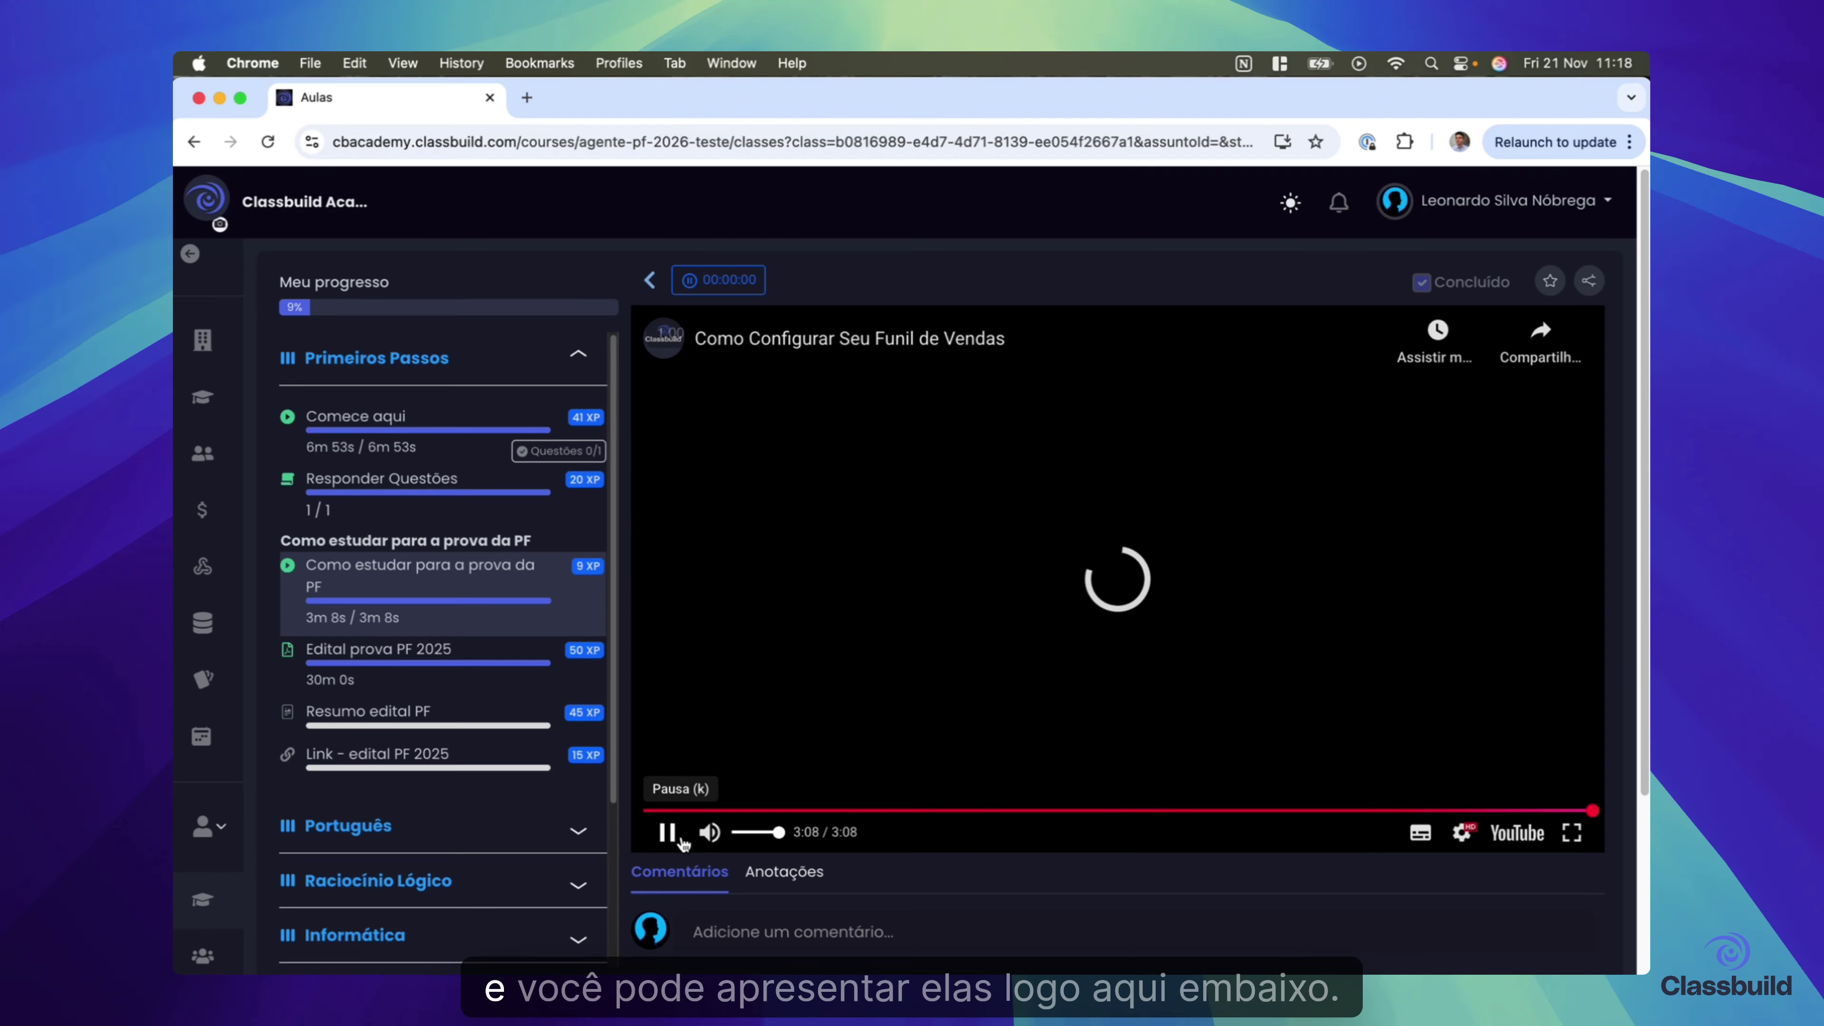
click(667, 832)
- Examine the answered-question counts of the lessons in the Português, Informática and Direito Constitucional modules
click(468, 841)
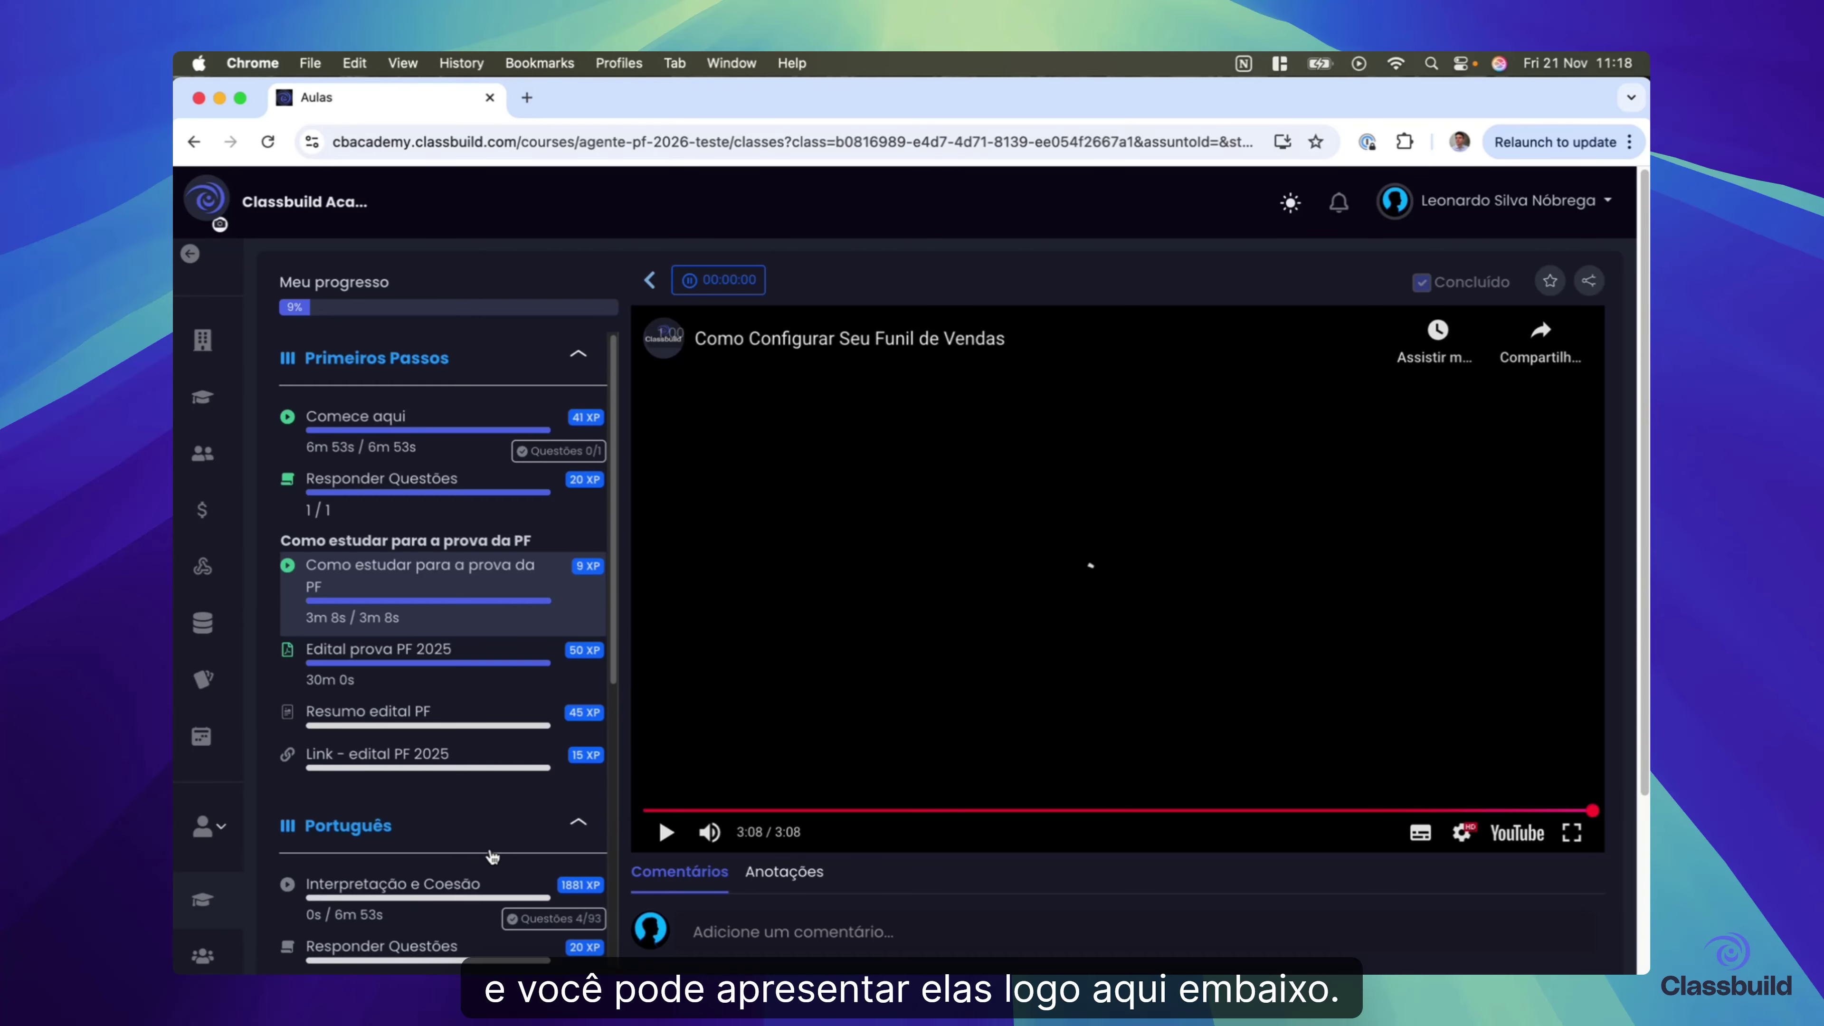
scroll(492, 856, down, 3)
scroll(492, 856, down, 3)
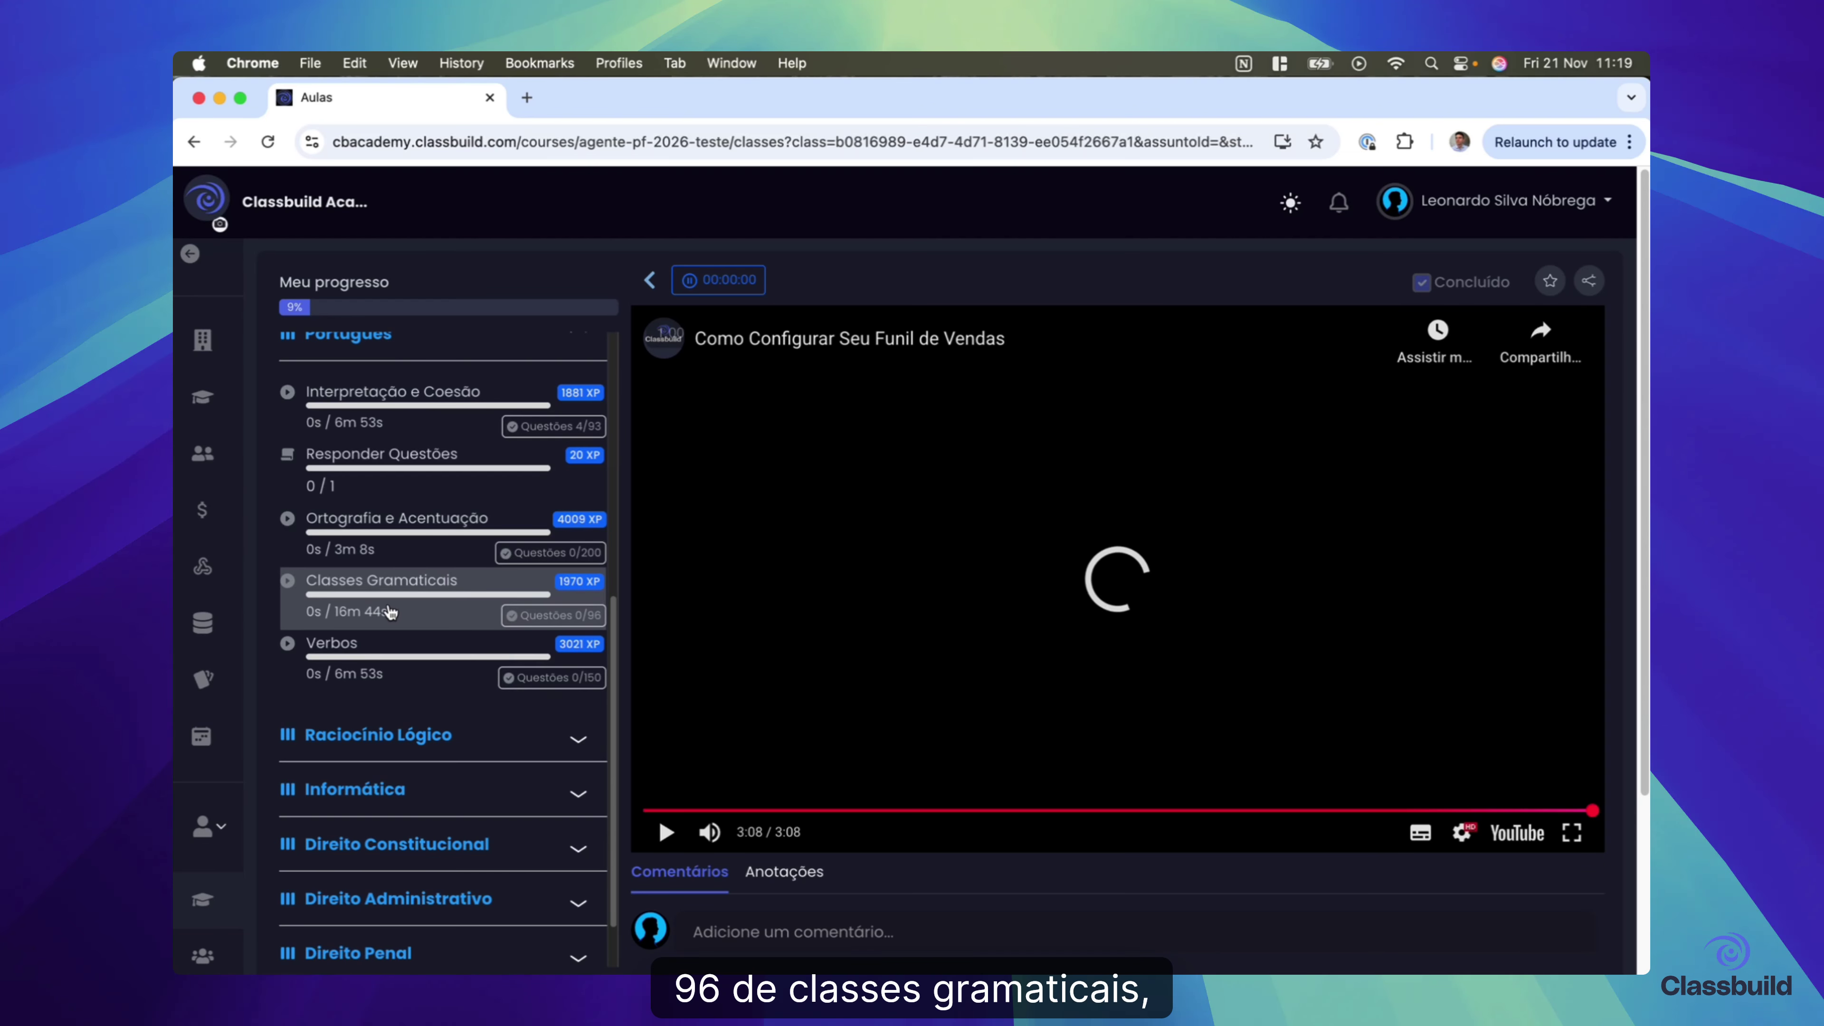
scroll(402, 719, down, 1)
click(402, 720)
scroll(424, 711, down, 4)
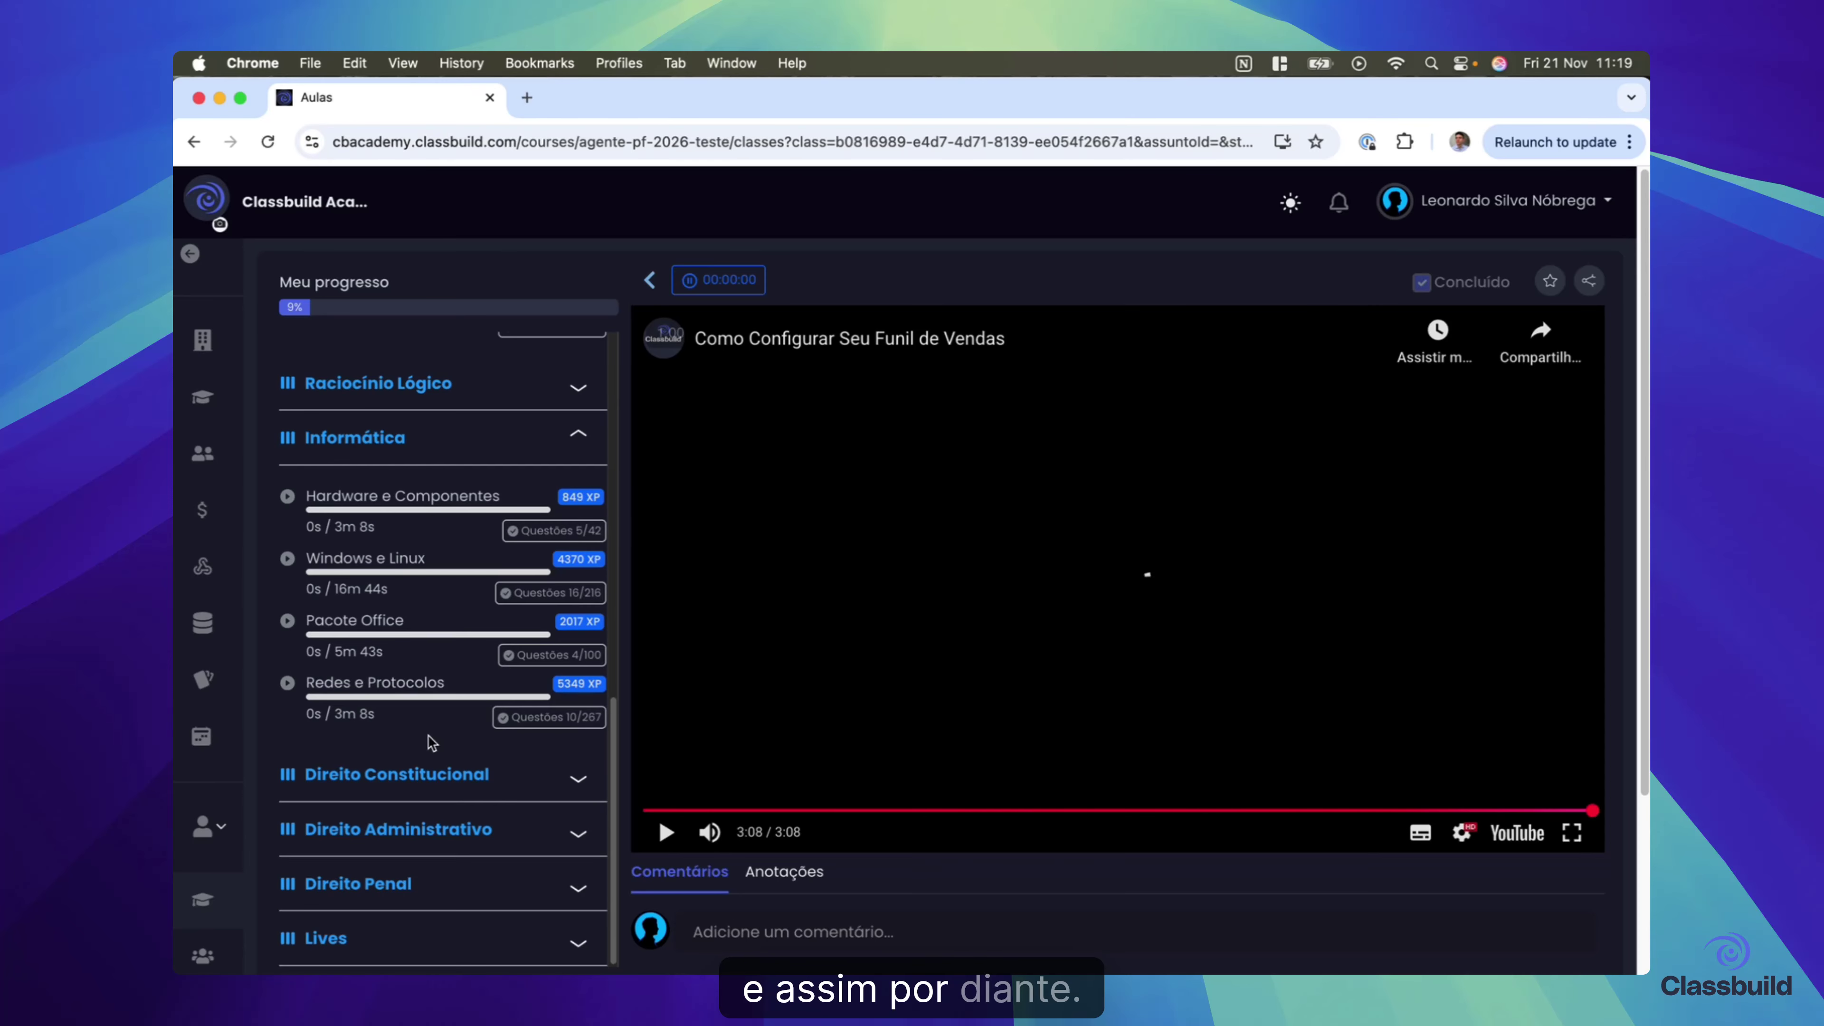
click(447, 798)
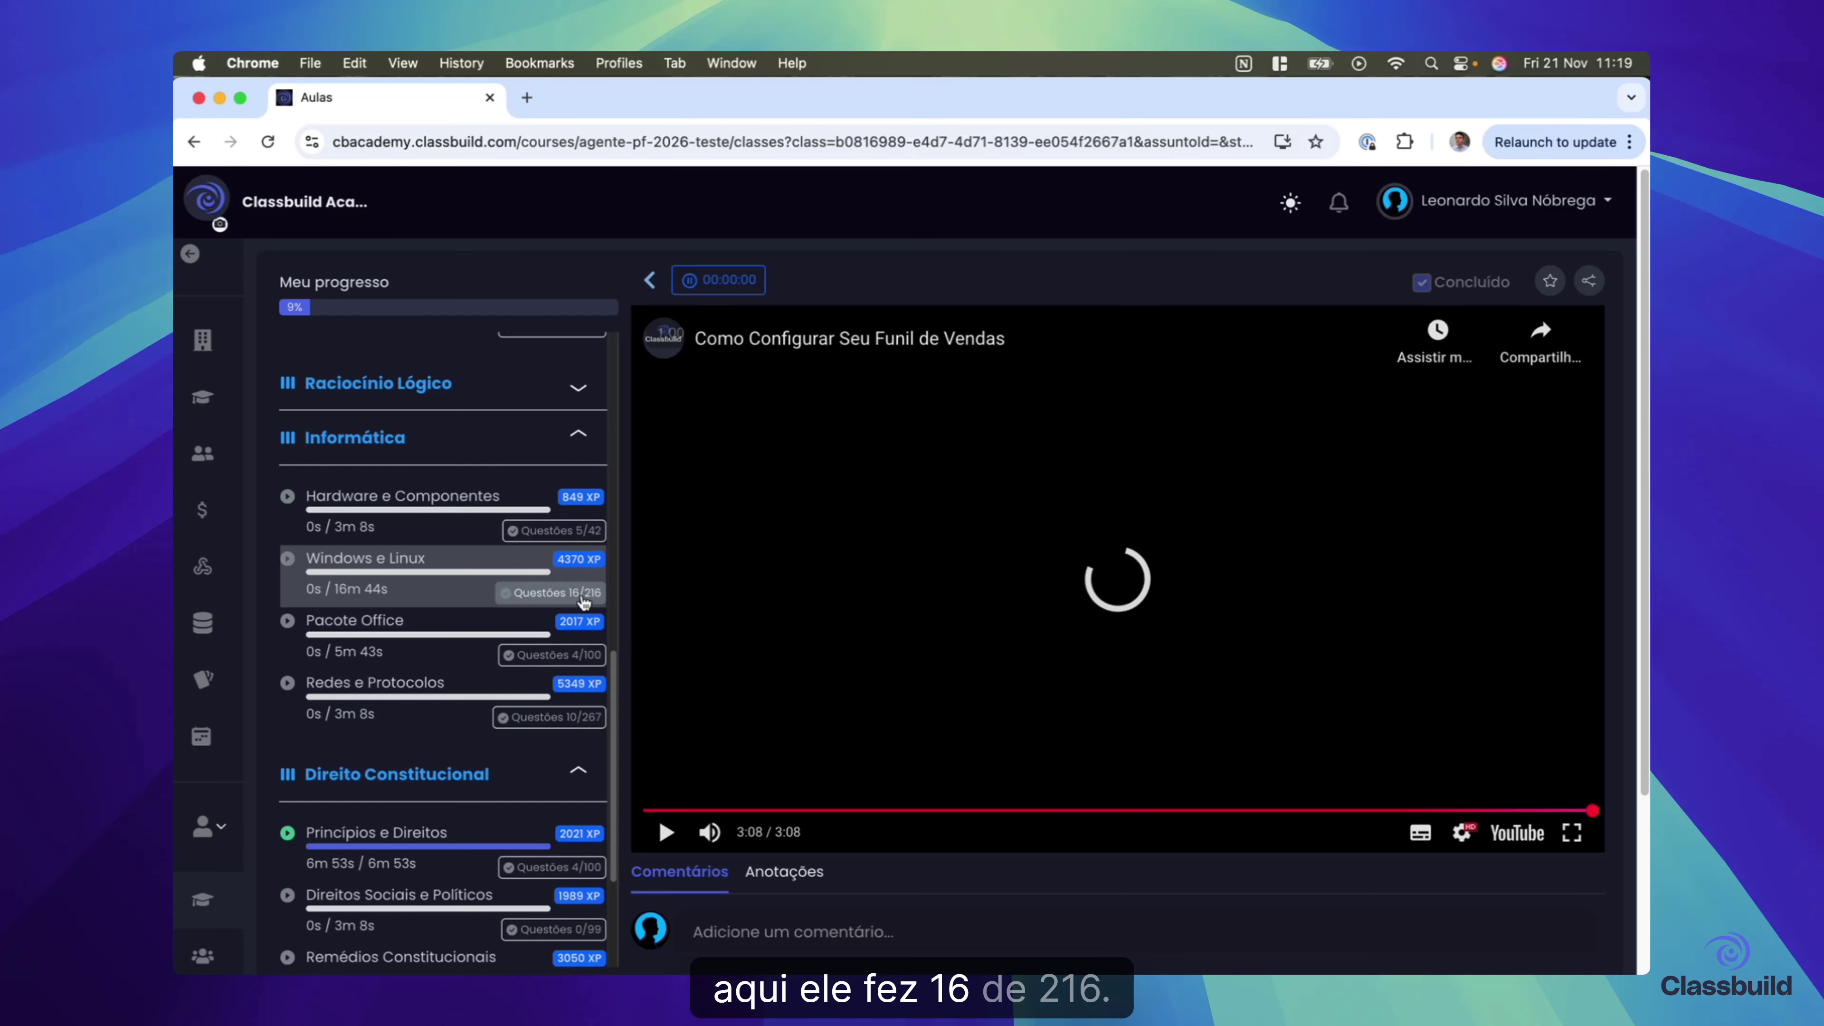
scroll(546, 611, down, 2)
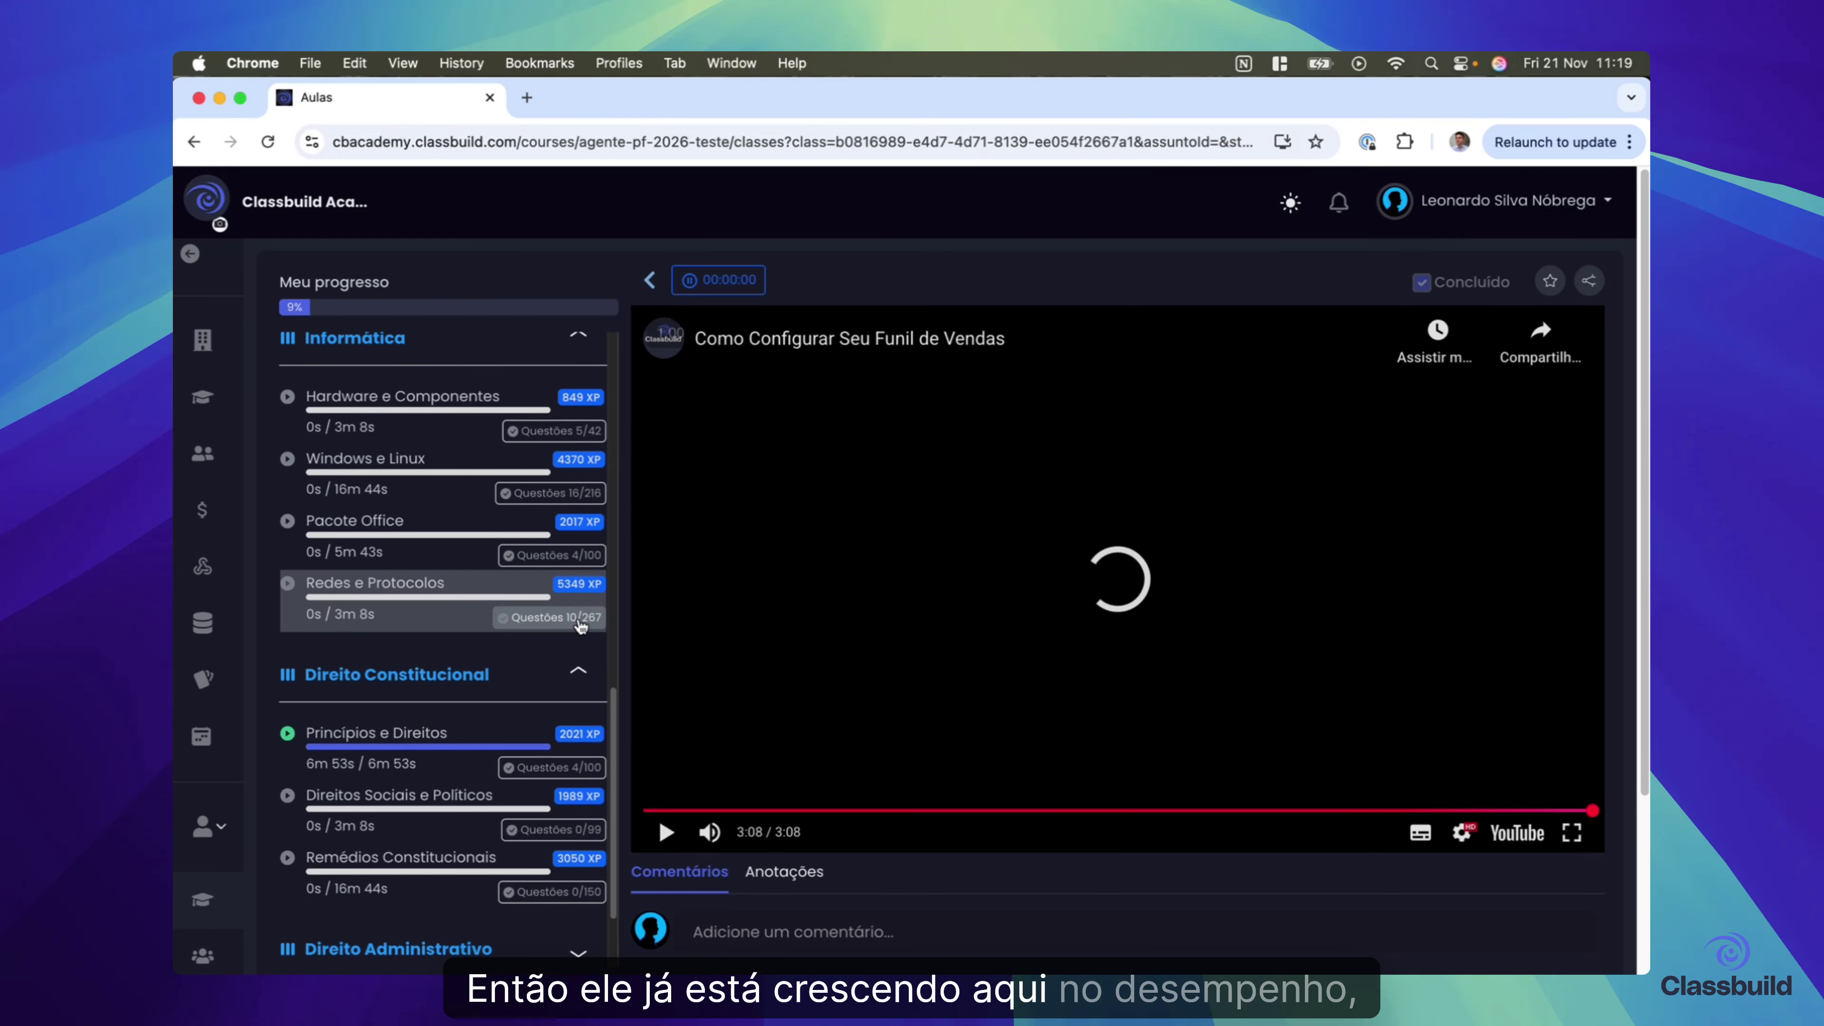
scroll(586, 575, up, 2)
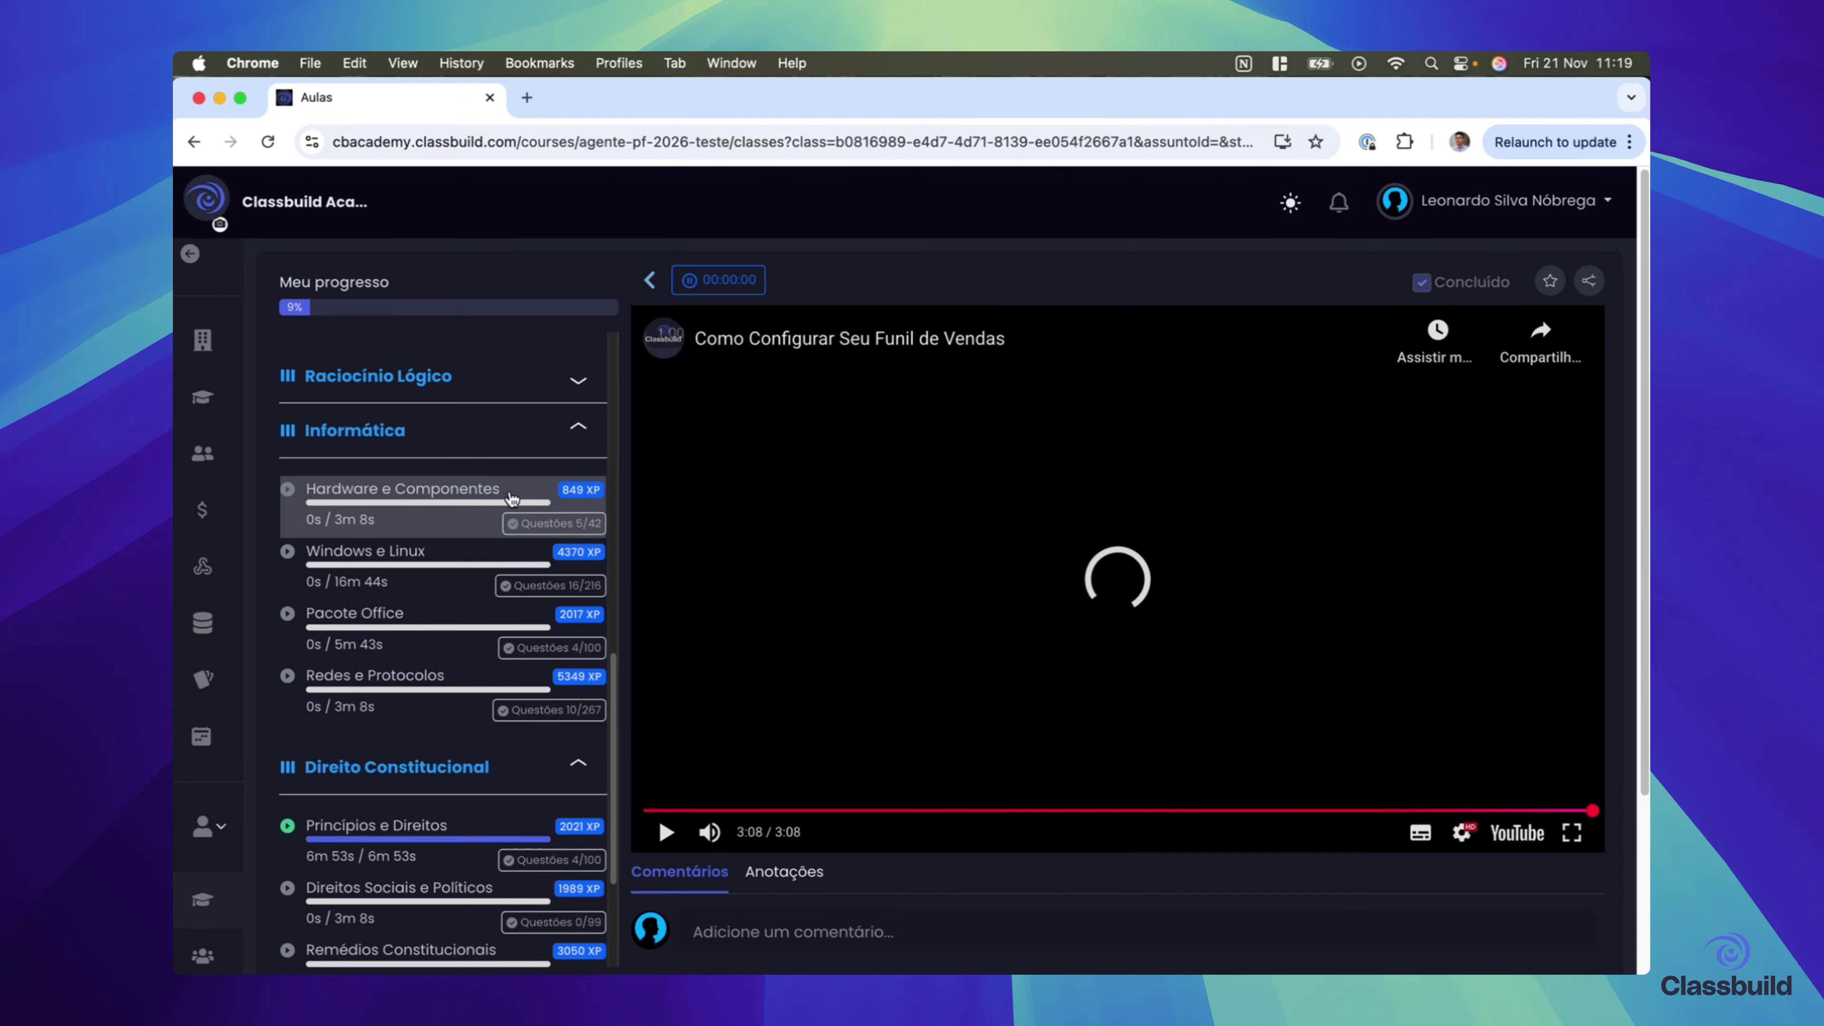
scroll(493, 436, up, 1)
scroll(492, 436, up, 15)
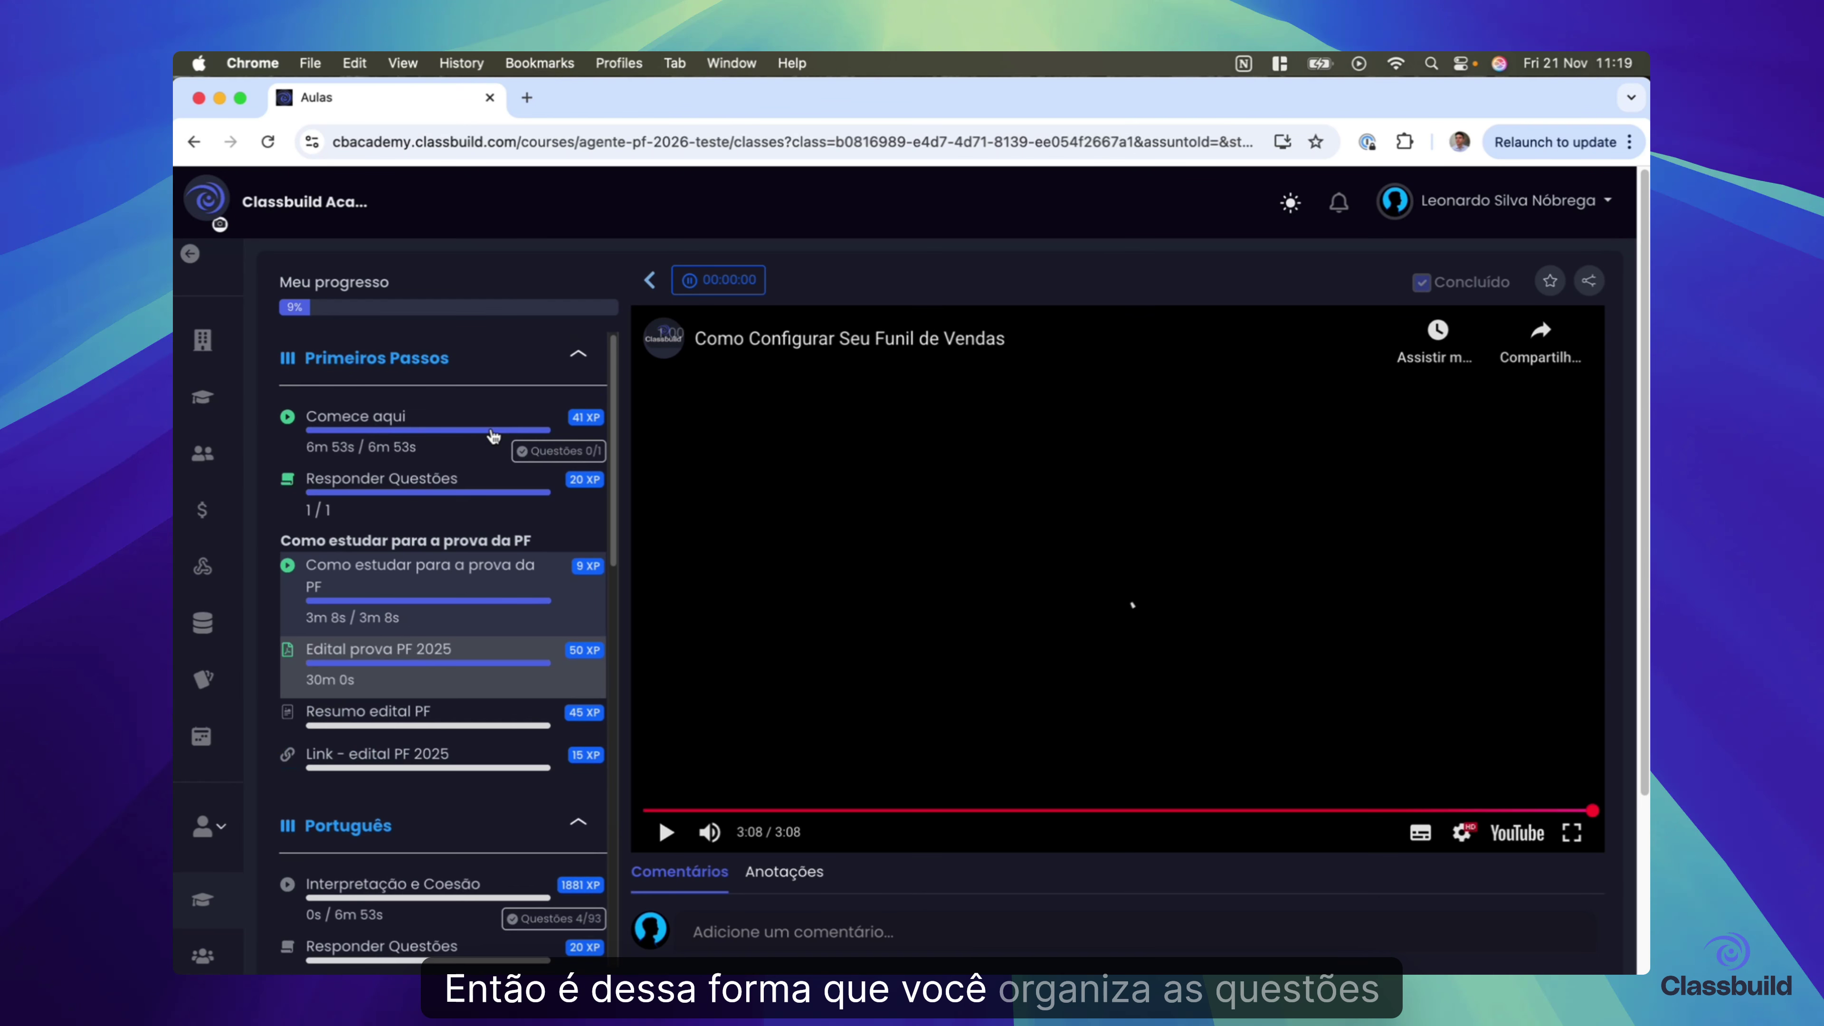